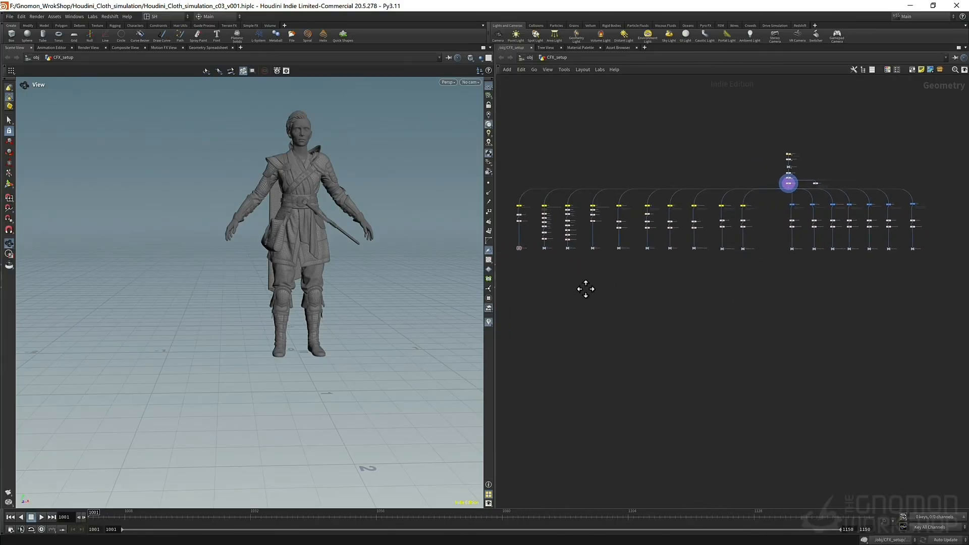
- Display the pants_proxy null in the viewport and examine the pants mesh
{"action": "middle_click_drag", "start_coordinate": [584, 288], "coordinate": [649, 288]}
{"action": "scroll", "coordinate": [601, 258], "scroll_direction": "up", "scroll_amount": 5}
{"action": "scroll", "coordinate": [613, 243], "scroll_direction": "up", "scroll_amount": 5}
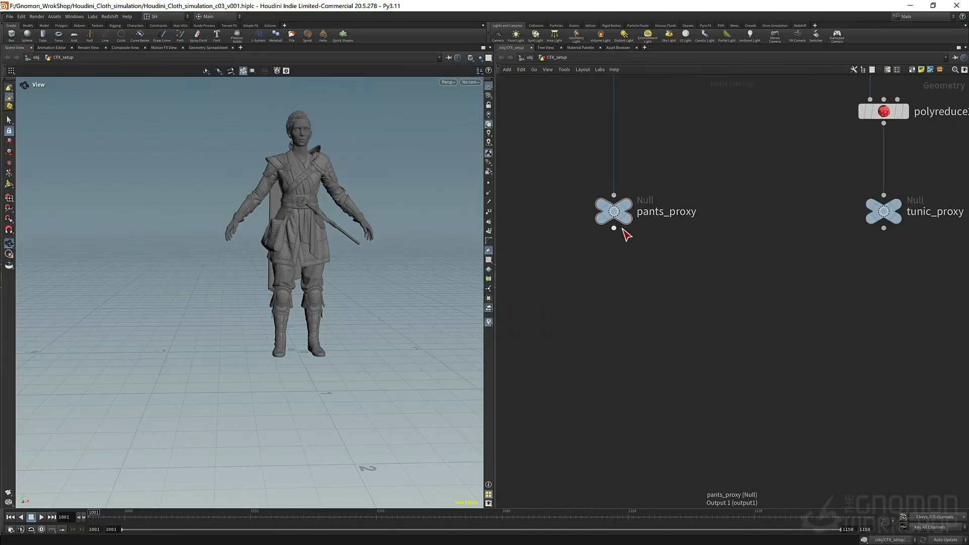
{"action": "left_click", "coordinate": [643, 183]}
{"action": "scroll", "coordinate": [316, 236], "scroll_direction": "up", "scroll_amount": 6}
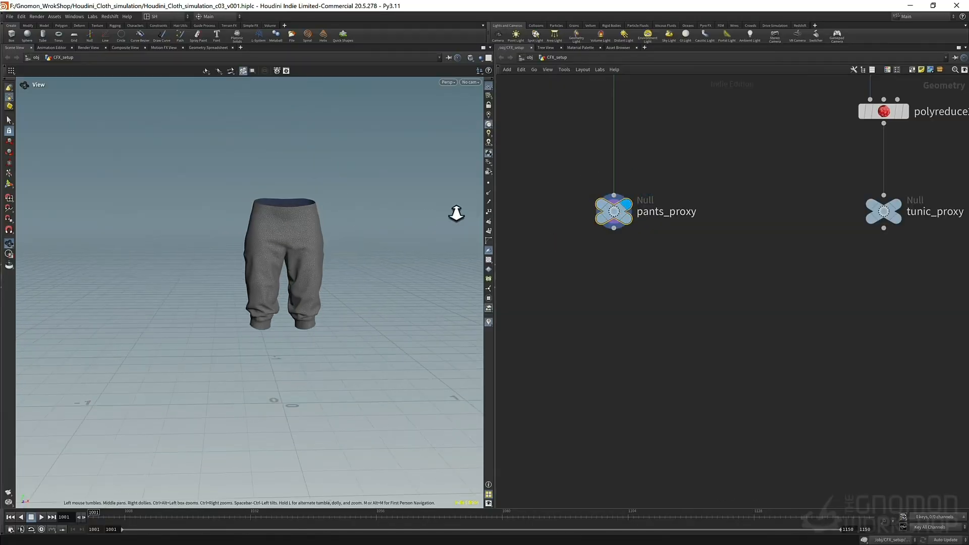
{"action": "left_click_drag", "start_coordinate": [316, 235], "coordinate": [291, 227]}
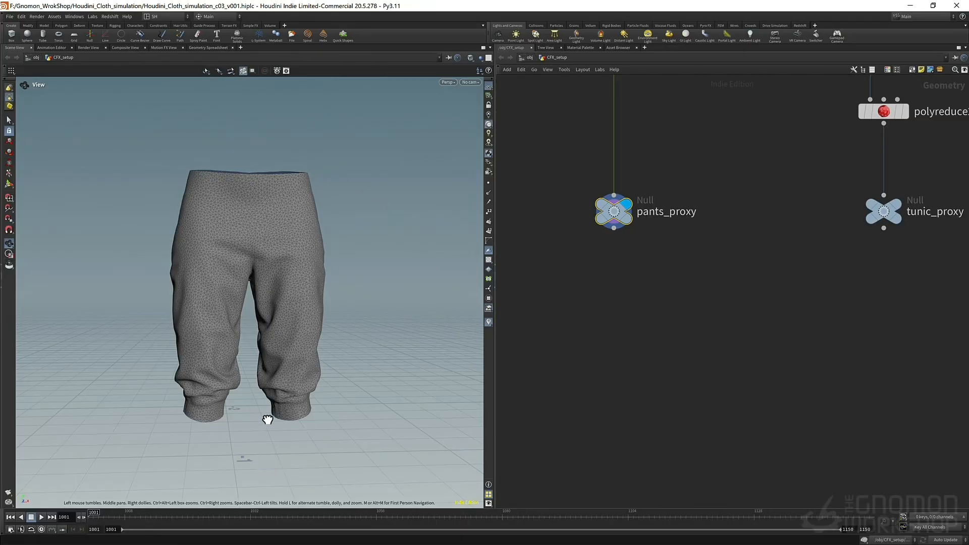
{"action": "left_click_drag", "start_coordinate": [214, 303], "coordinate": [208, 288]}
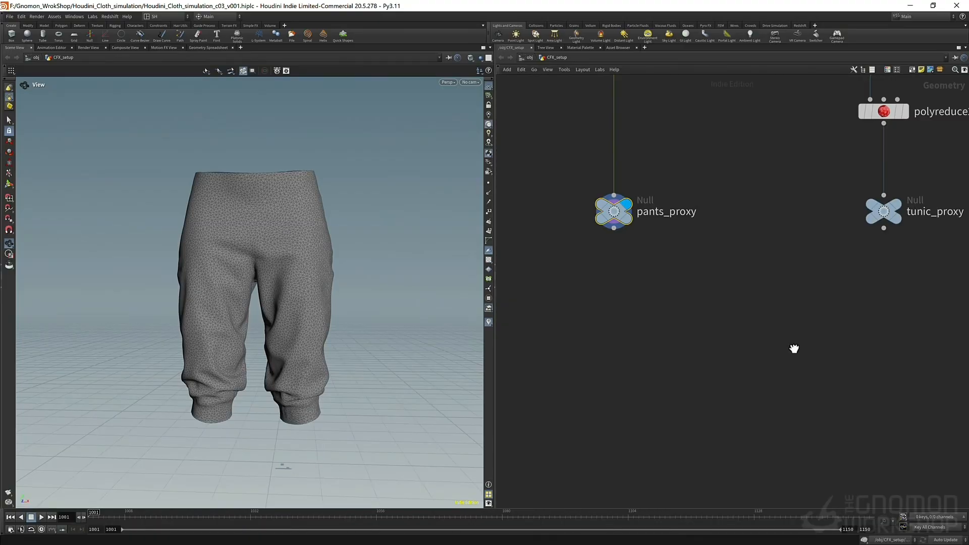
- Add a Group node below pants_proxy, connect pants_proxy to its first input and display it
{"action": "middle_click_drag", "start_coordinate": [669, 310], "coordinate": [740, 257]}
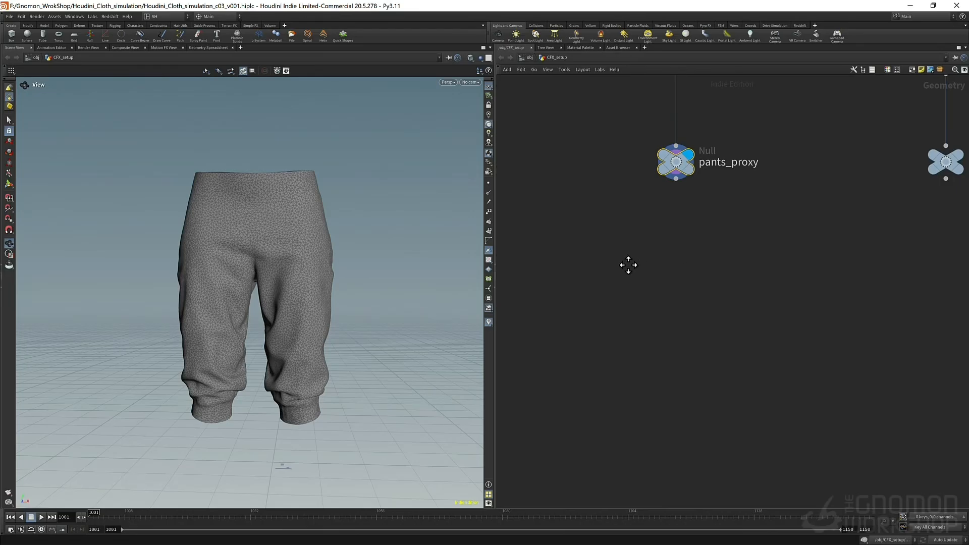
{"action": "left_click", "coordinate": [634, 294]}
{"action": "key", "text": "Tab"}
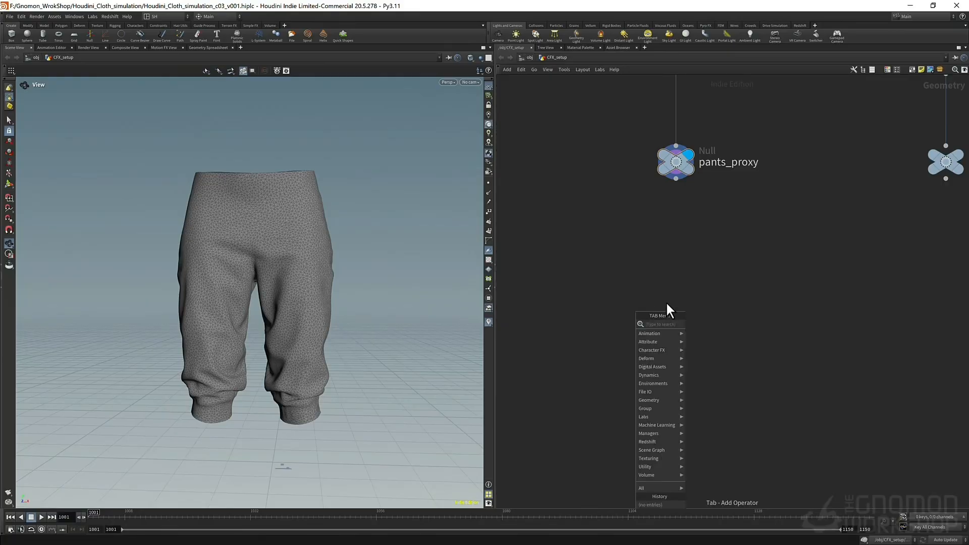
{"action": "type", "text": "group"}
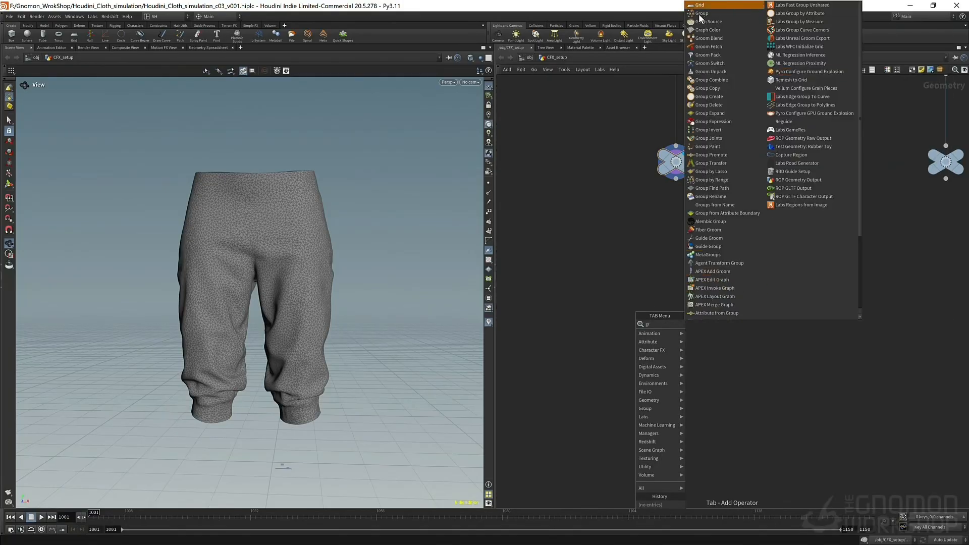
{"action": "left_click", "coordinate": [700, 14]}
{"action": "left_click", "coordinate": [622, 268]}
{"action": "left_click_drag", "start_coordinate": [676, 179], "coordinate": [612, 256]}
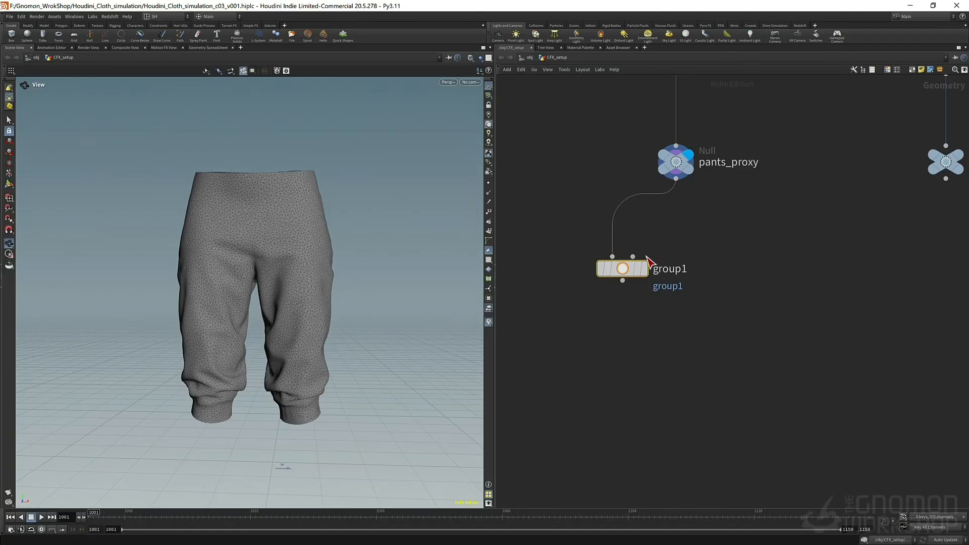
{"action": "left_click", "coordinate": [644, 268]}
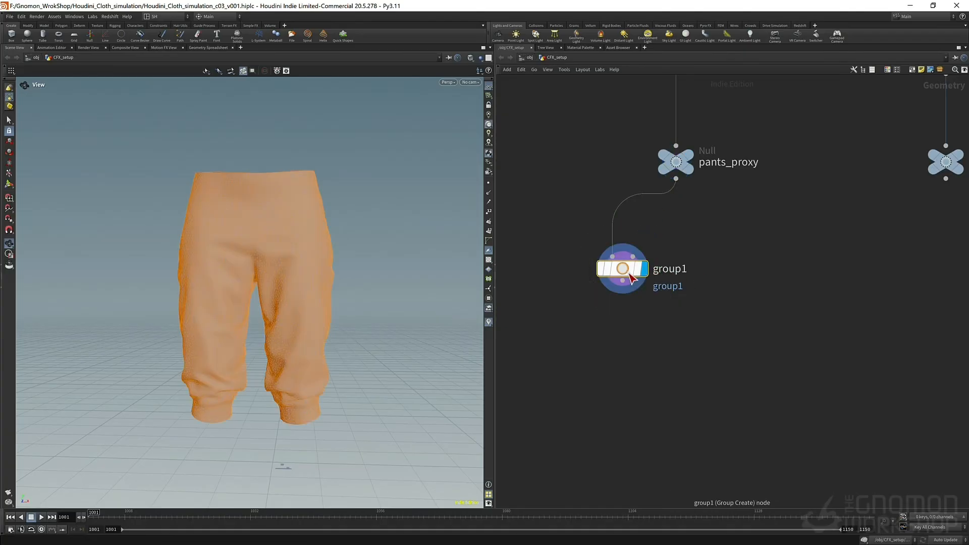
- Set the new group node's Group Name to $OS so the group takes the node's name
{"action": "key", "text": "p"}
{"action": "double_click", "coordinate": [883, 103]}
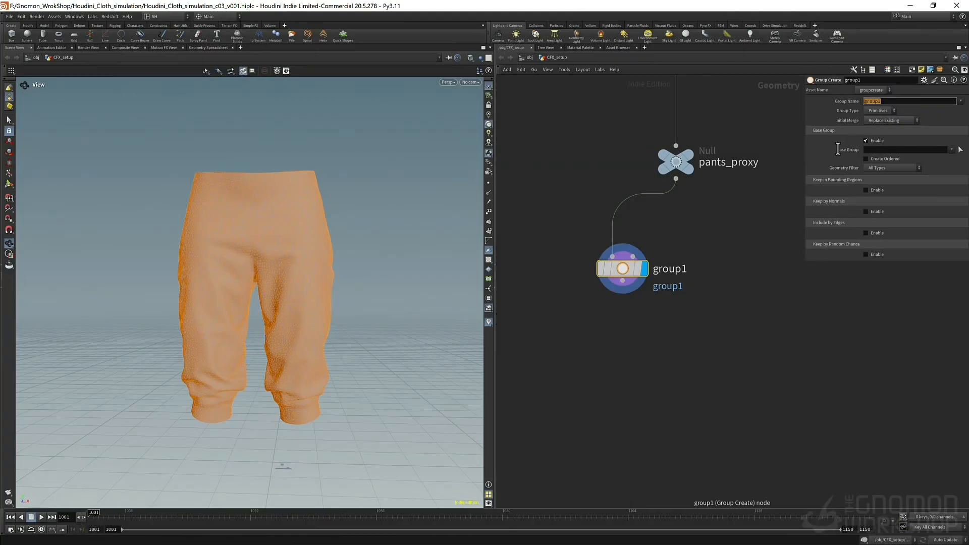
{"action": "type", "text": "$"}
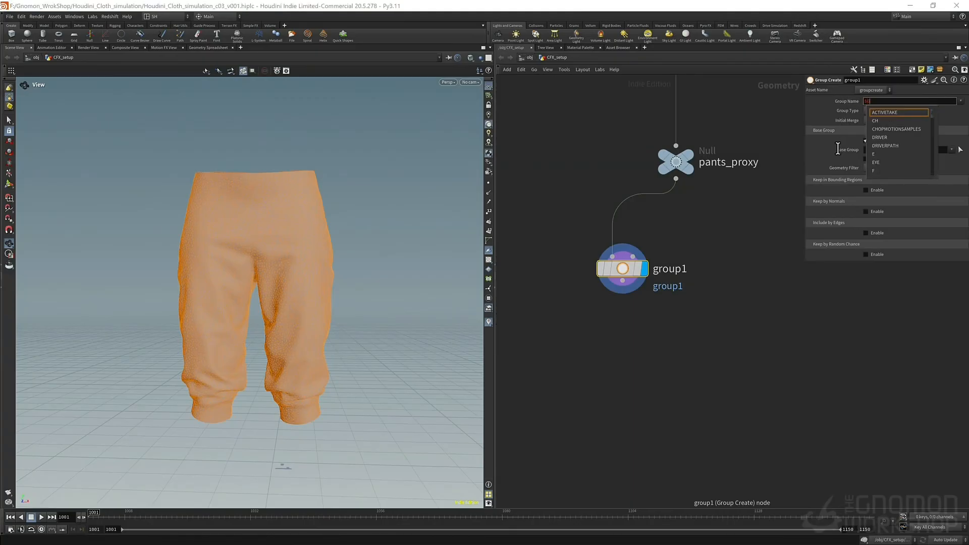
{"action": "type", "text": "OS"}
{"action": "key", "text": "Return"}
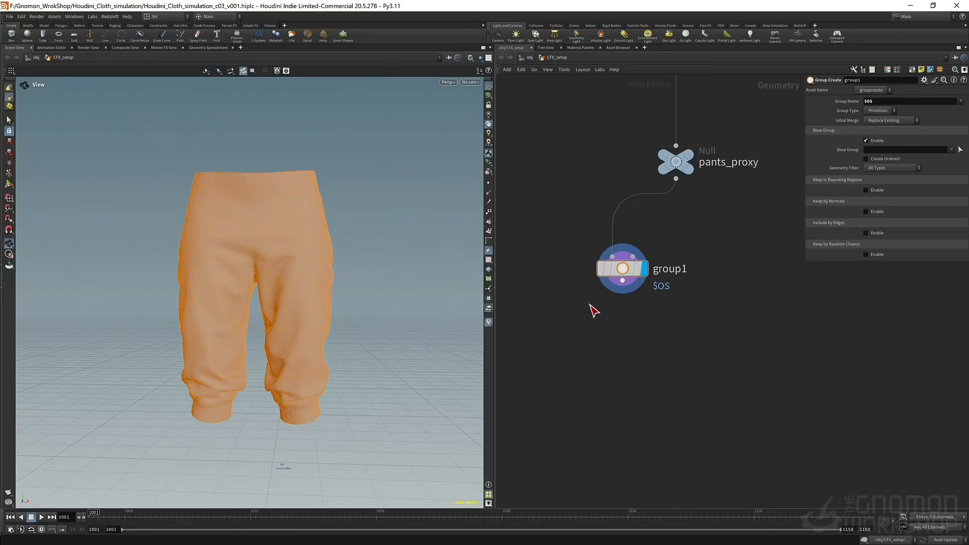
- Rename the group node to pants_pin and check the group name in the node info
{"action": "double_click", "coordinate": [670, 270]}
{"action": "key", "text": "Escape"}
{"action": "mouse_move", "coordinate": [635, 272]}
{"action": "left_click", "coordinate": [584, 269]}
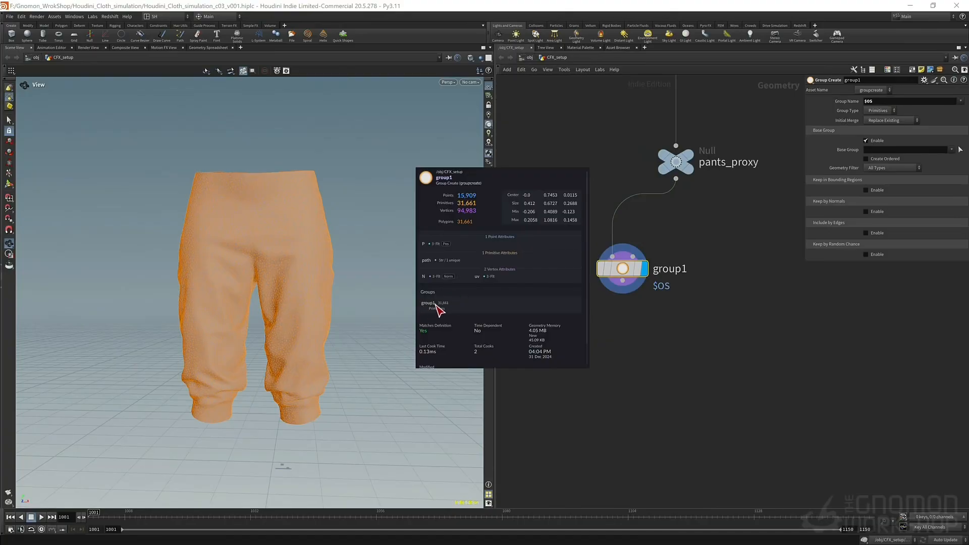
{"action": "double_click", "coordinate": [681, 270]}
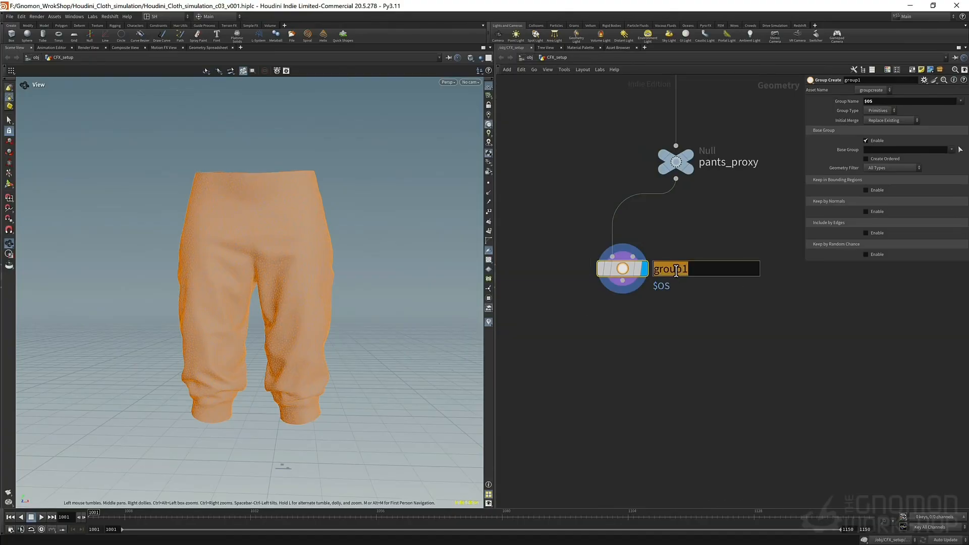
{"action": "type", "text": "pants_pin"}
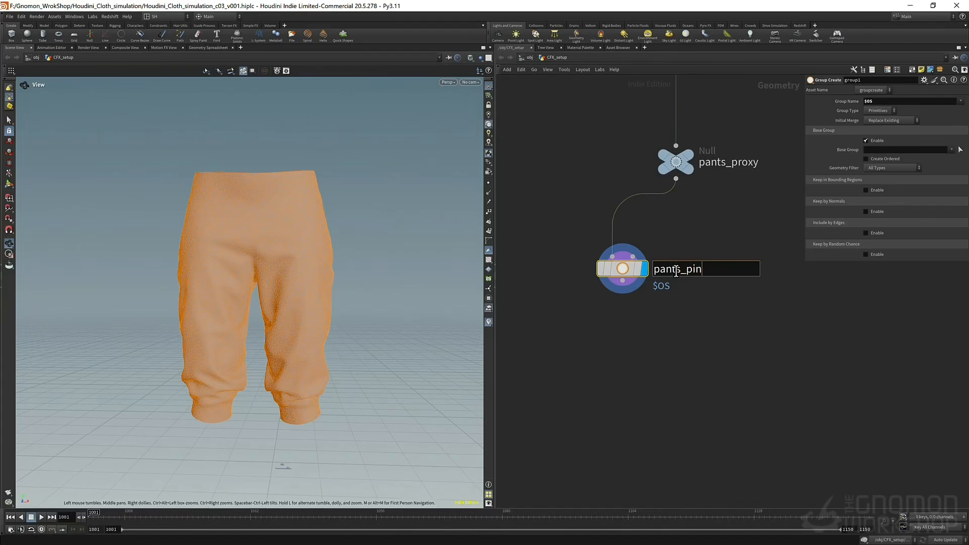
{"action": "key", "text": "Return"}
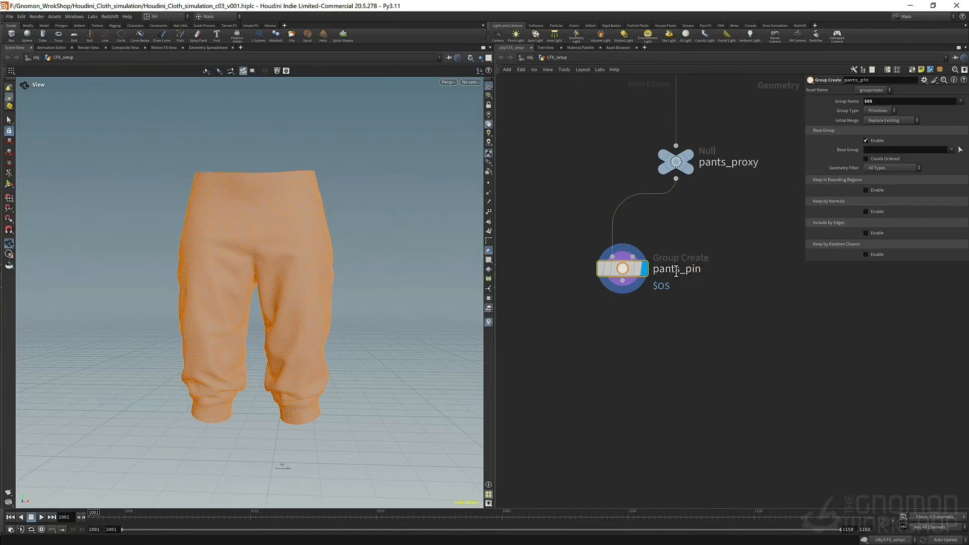
{"action": "left_click", "coordinate": [620, 297]}
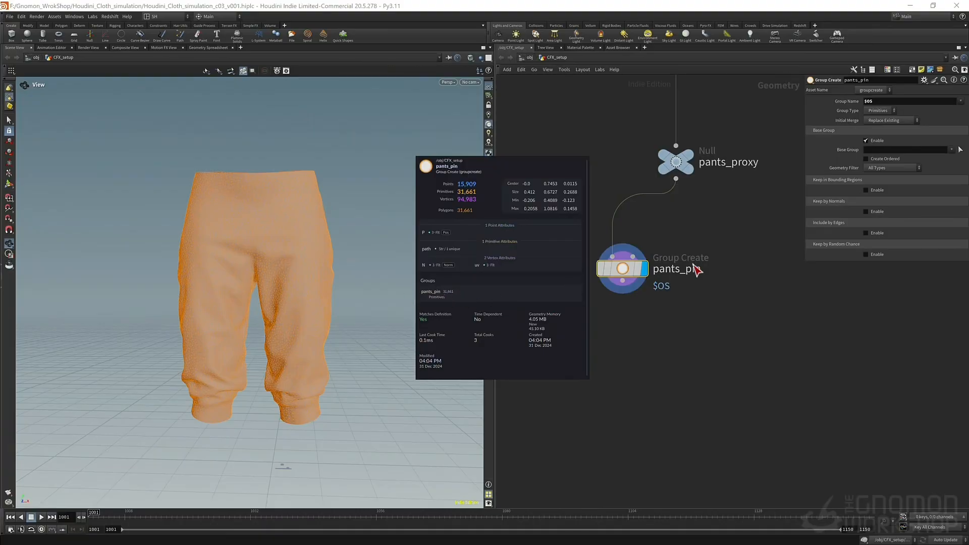
- Set pants_pin's Base Group to the primitives along the waistband and both ankle cuffs, selected in the viewport
{"action": "scroll", "coordinate": [604, 305], "scroll_direction": "down", "scroll_amount": 2}
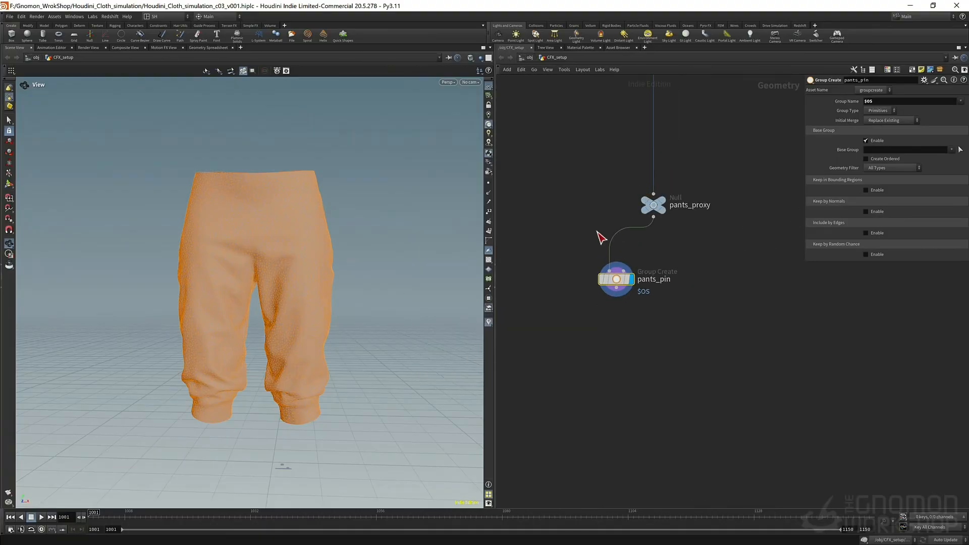
{"action": "left_click_drag", "start_coordinate": [562, 228], "coordinate": [675, 359]}
{"action": "middle_click_drag", "start_coordinate": [640, 327], "coordinate": [632, 335]}
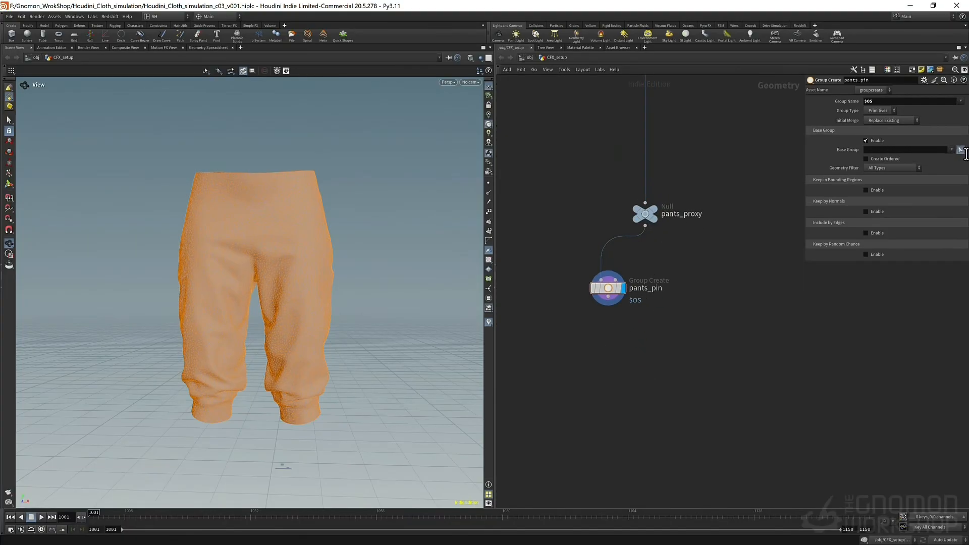
{"action": "left_click", "coordinate": [962, 150]}
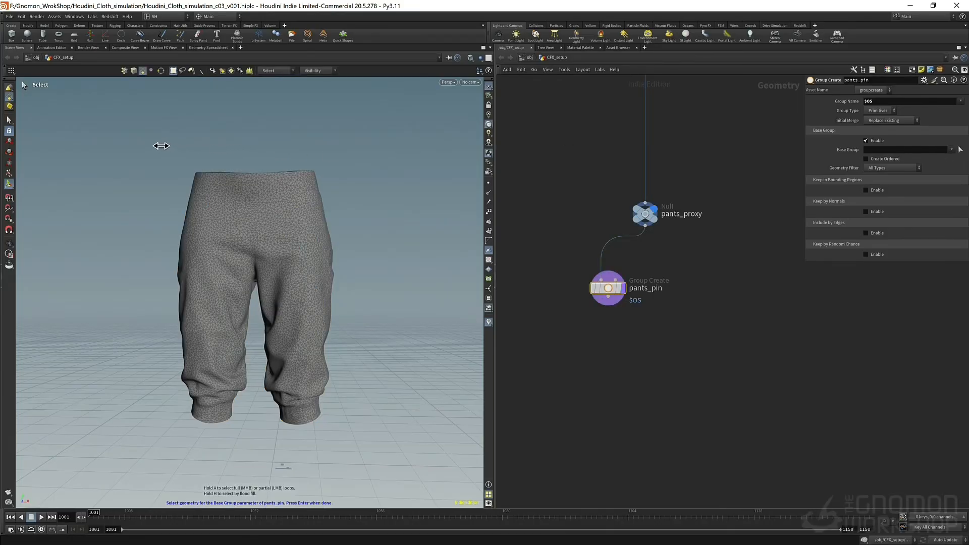
{"action": "left_click_drag", "start_coordinate": [161, 146], "coordinate": [361, 192]}
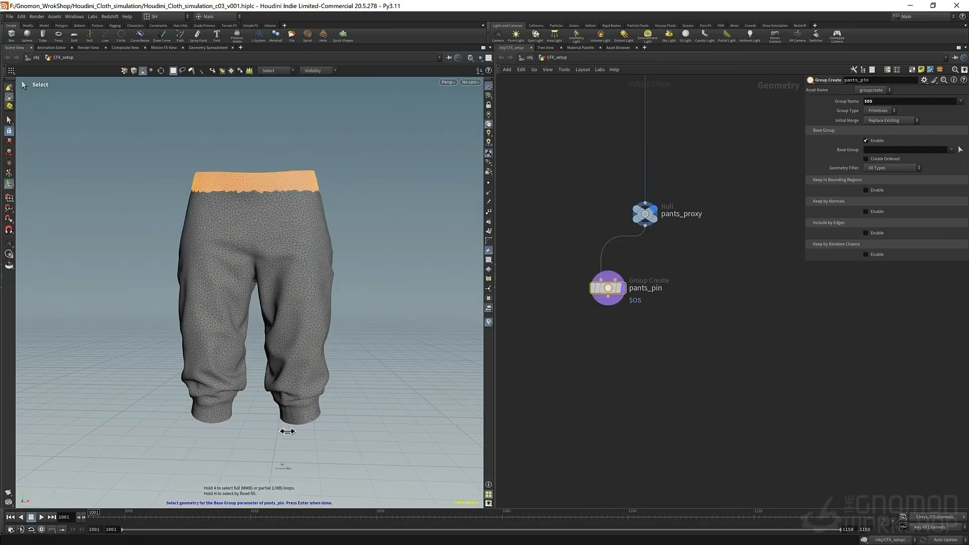
{"action": "left_click_drag", "start_coordinate": [283, 444], "coordinate": [321, 374], "text": "alt"}
{"action": "left_click_drag", "start_coordinate": [128, 399], "coordinate": [239, 379], "text": "shift"}
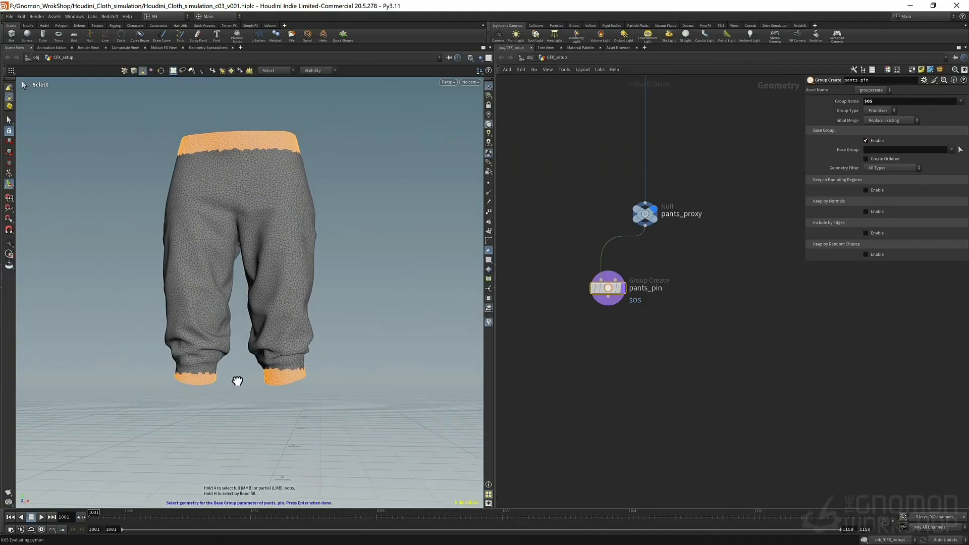
{"action": "key", "text": "Return"}
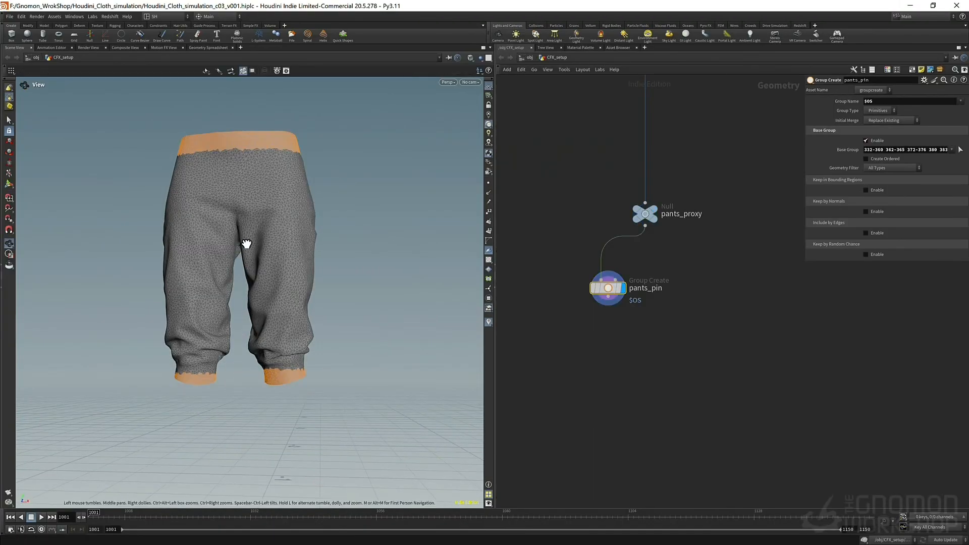
- Try setting polyreduce1's Percent To Keep to 51 and examine how the pin group on the pants reacts
{"action": "left_click_drag", "start_coordinate": [234, 205], "coordinate": [238, 210]}
{"action": "right_click_drag", "start_coordinate": [238, 210], "coordinate": [314, 158]}
{"action": "middle_click_drag", "start_coordinate": [270, 153], "coordinate": [269, 174]}
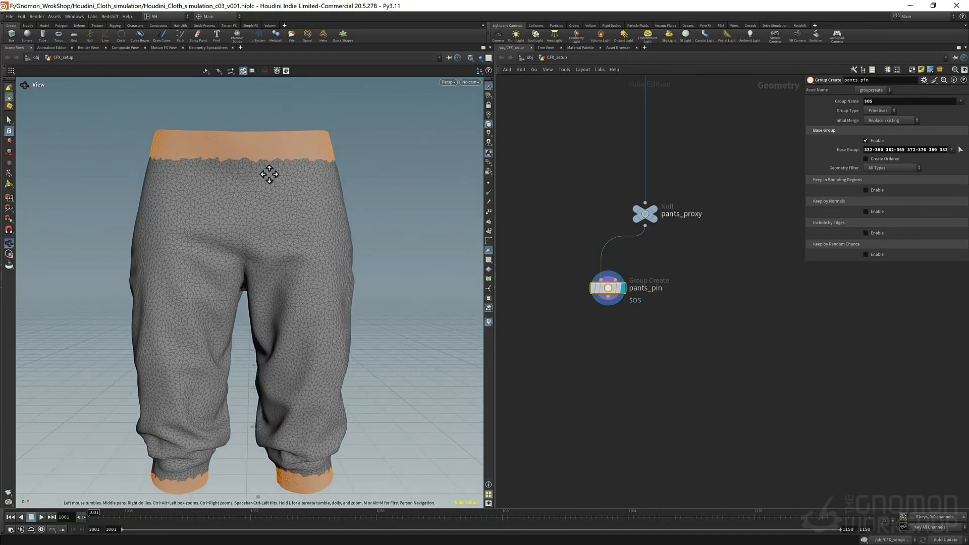
{"action": "right_click_drag", "start_coordinate": [269, 174], "coordinate": [245, 296]}
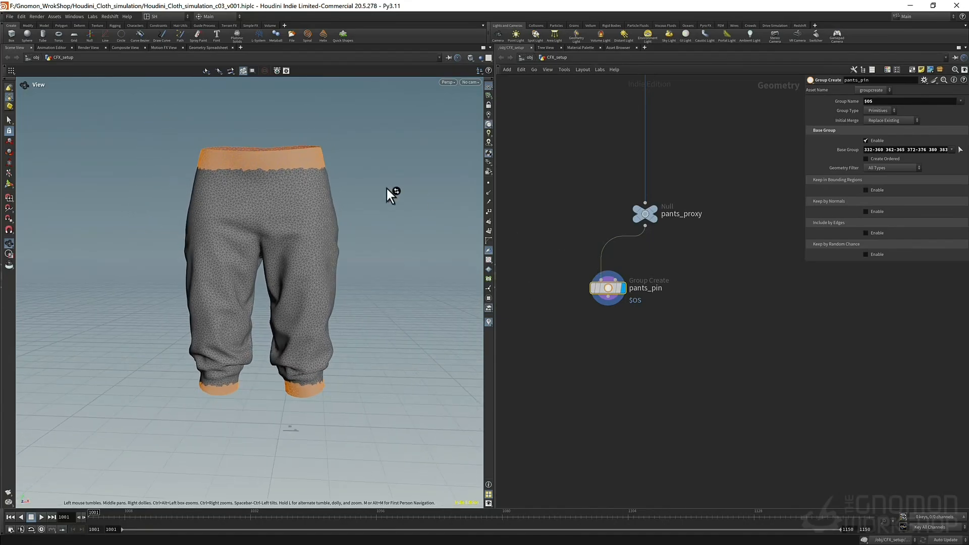
{"action": "key", "text": "h"}
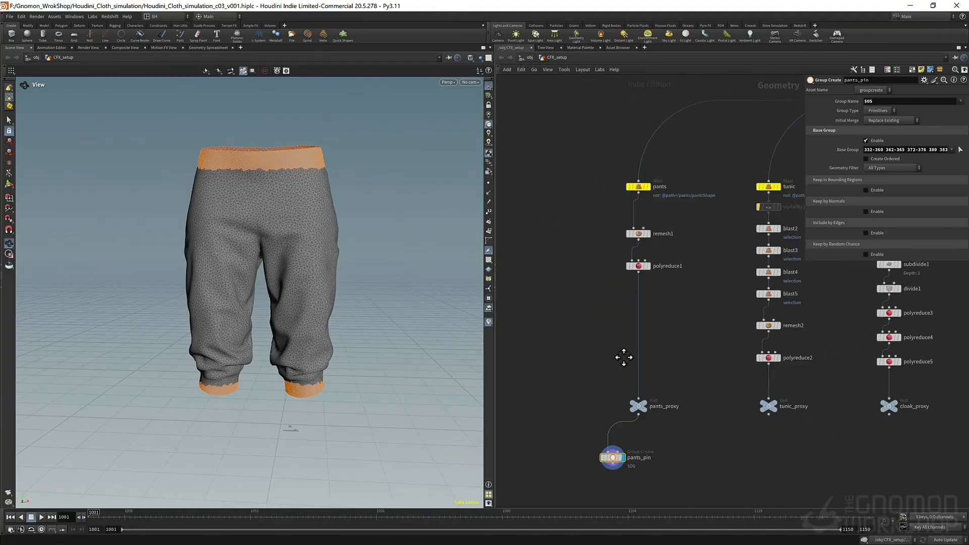
{"action": "left_click", "coordinate": [620, 266]}
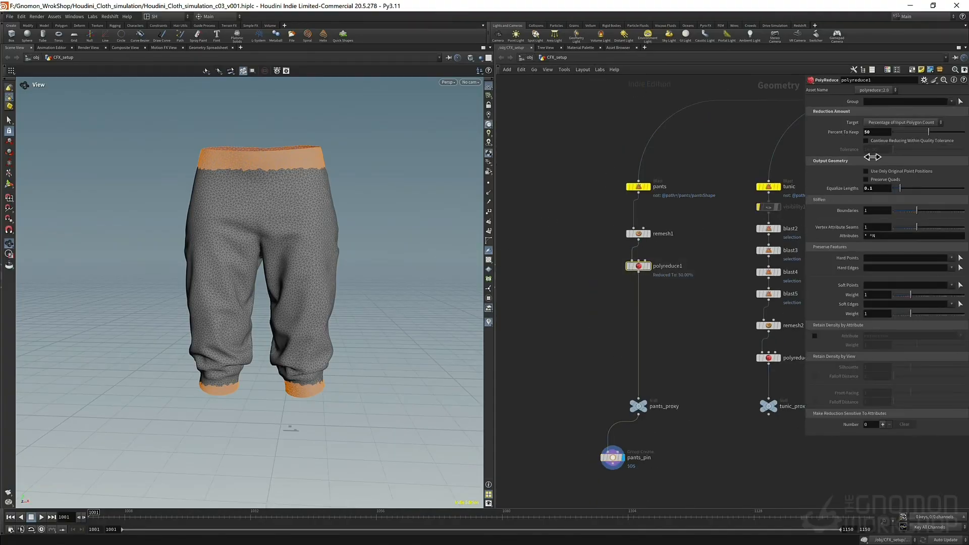
{"action": "left_click", "coordinate": [883, 137]}
{"action": "type", "text": "51"}
{"action": "key", "text": "Return"}
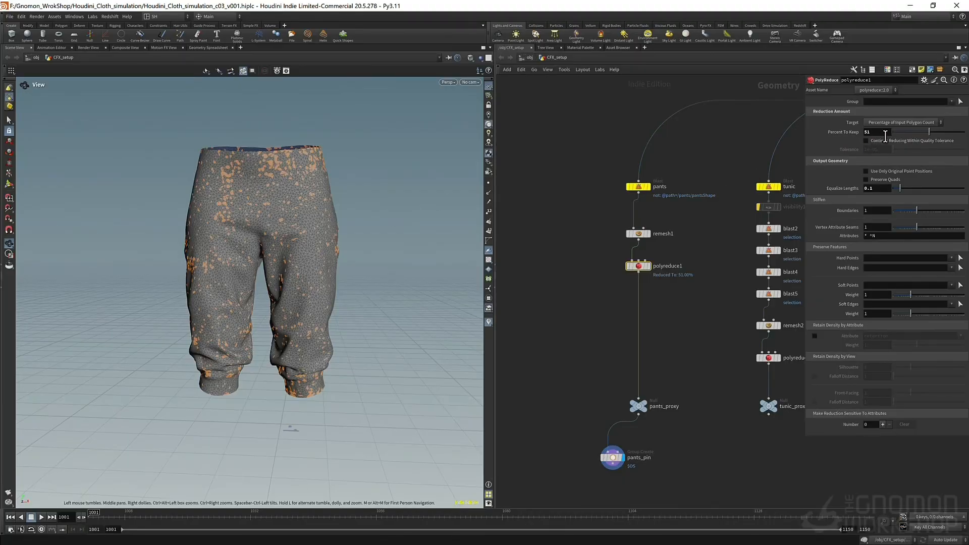
{"action": "left_click_drag", "start_coordinate": [250, 208], "coordinate": [204, 184]}
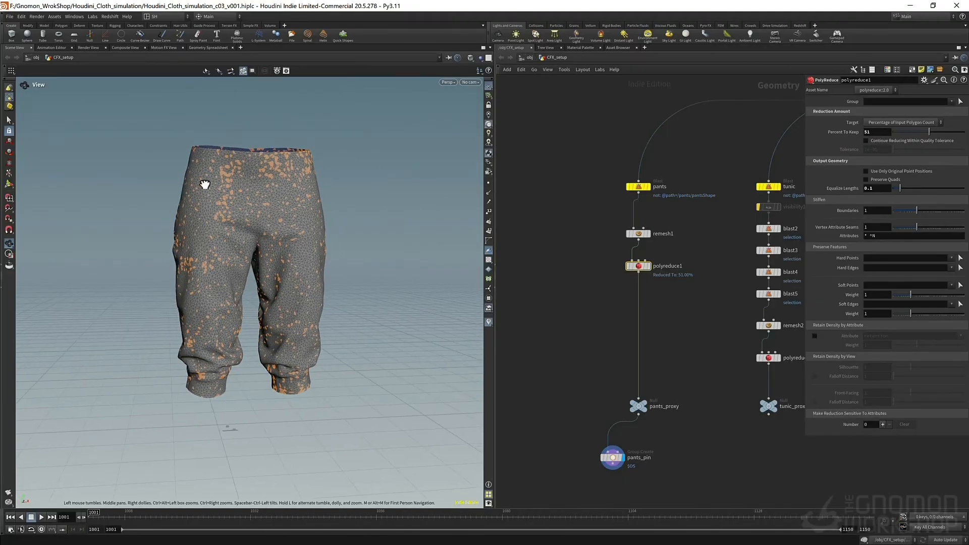
- Restore polyreduce1's Percent To Keep to 50
{"action": "left_click", "coordinate": [879, 132]}
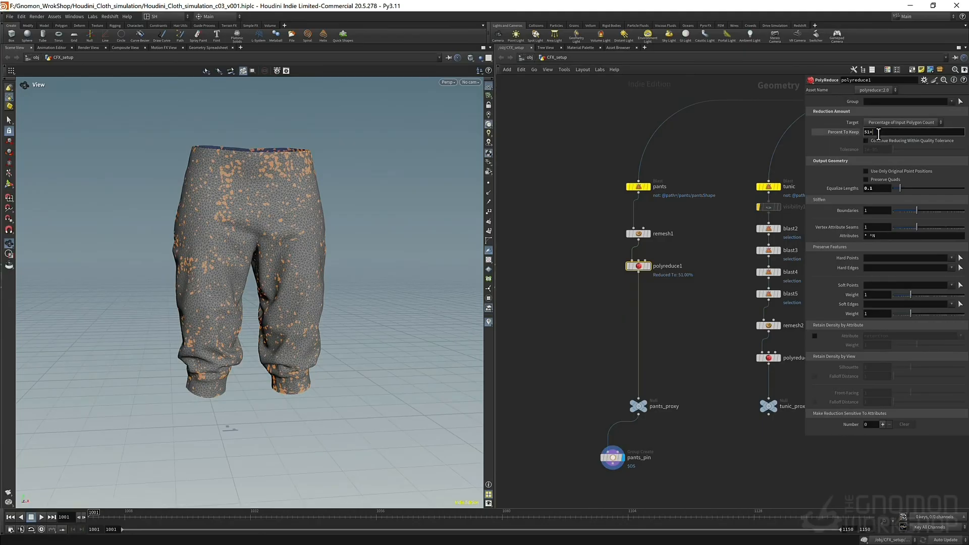
{"action": "type", "text": "0"}
{"action": "key", "text": "Return"}
{"action": "left_click_drag", "start_coordinate": [260, 282], "coordinate": [286, 277]}
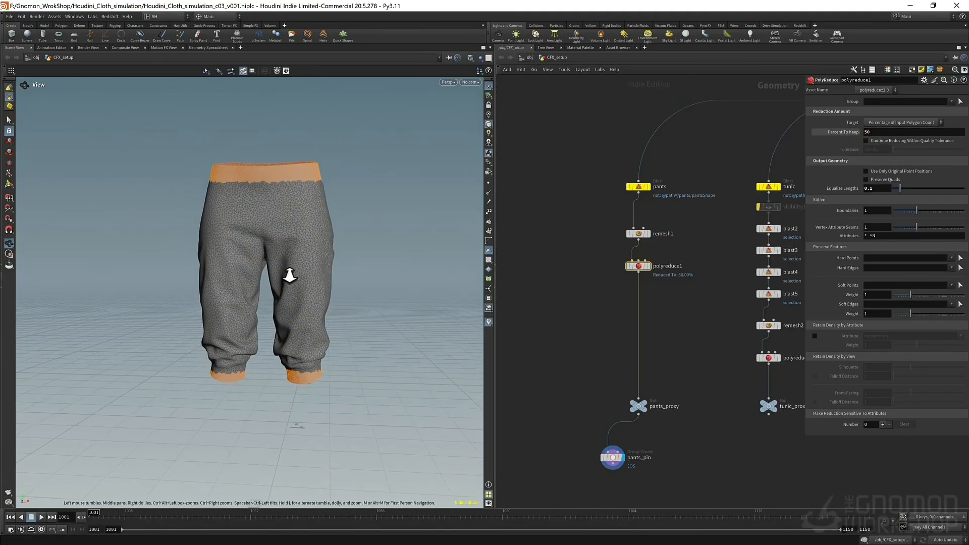
- Turn off pants_pin's Base Group and enable Keep in Bounding Regions instead
{"action": "middle_click_drag", "start_coordinate": [511, 424], "coordinate": [520, 313]}
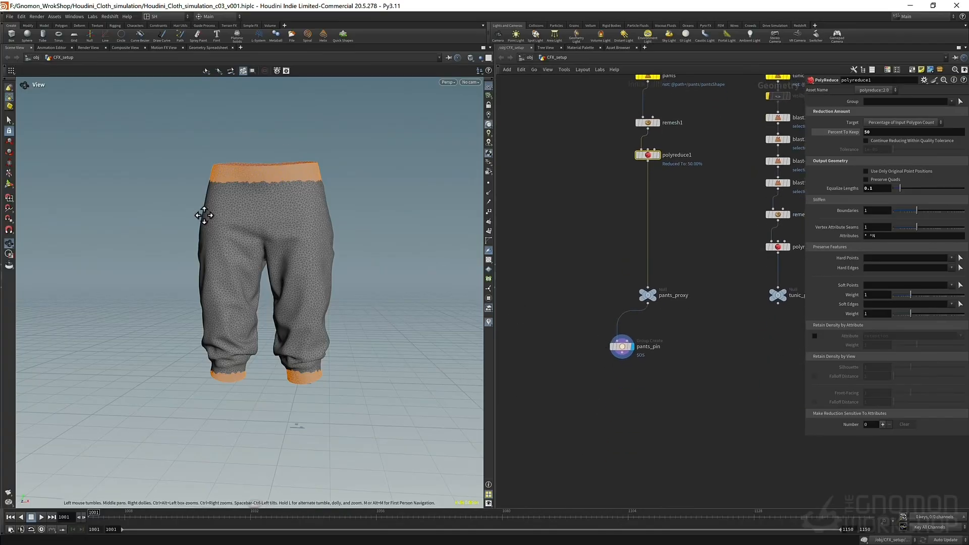
{"action": "left_click_drag", "start_coordinate": [206, 216], "coordinate": [216, 208]}
{"action": "left_click_drag", "start_coordinate": [266, 305], "coordinate": [254, 308]}
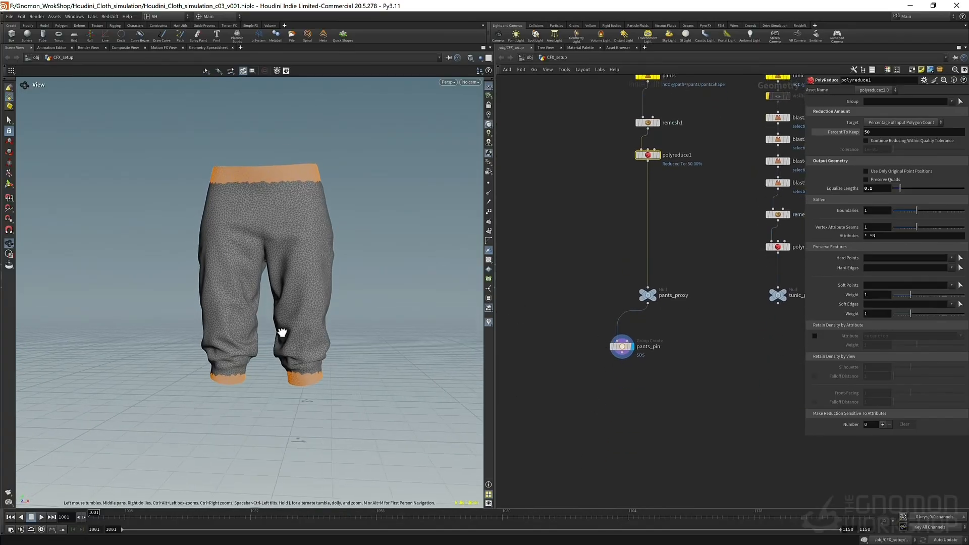
{"action": "left_click_drag", "start_coordinate": [298, 224], "coordinate": [269, 225]}
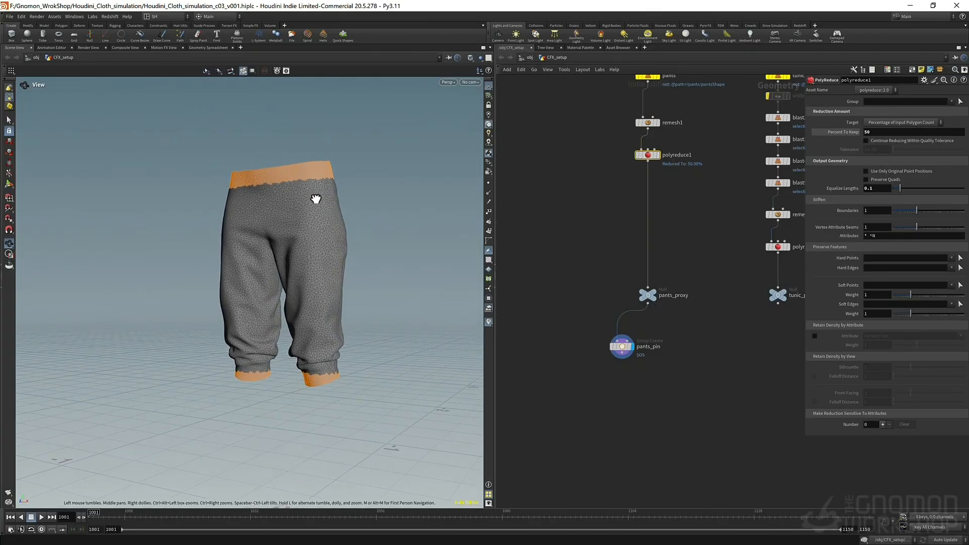
{"action": "left_click", "coordinate": [622, 346]}
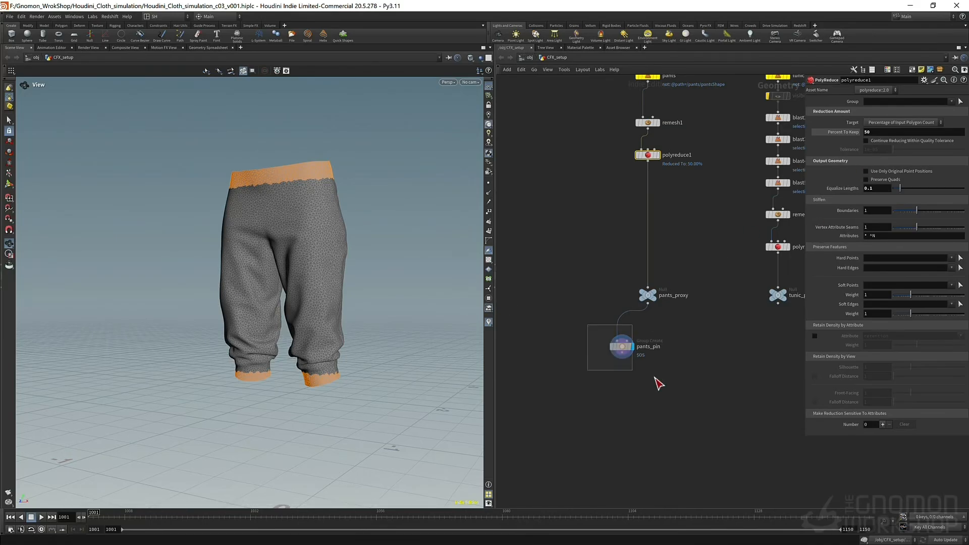
{"action": "left_click", "coordinate": [866, 141]}
{"action": "left_click", "coordinate": [867, 162]}
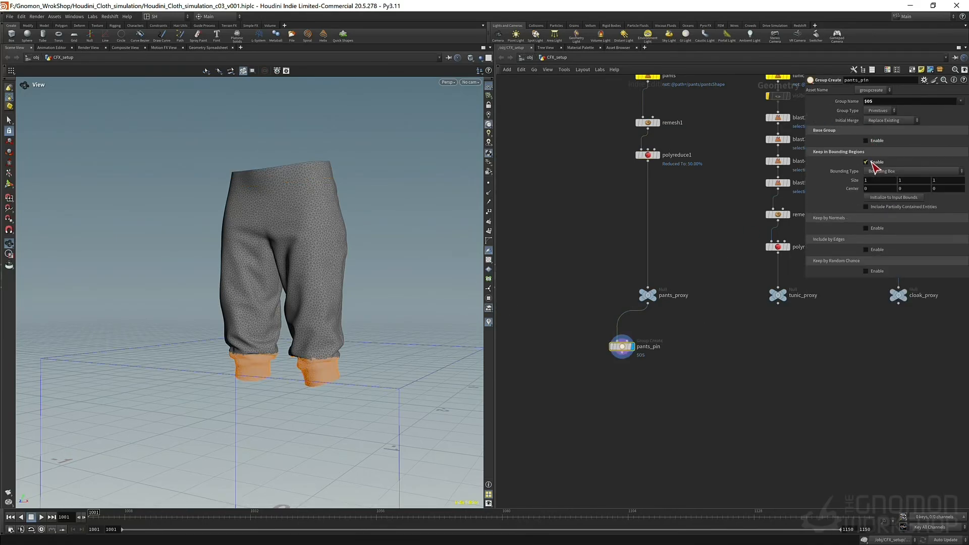
- Show pants_pin's bounding box handle and lower the box's top edge on the ankle cuffs, to a Y size of about 0.945
{"action": "left_click", "coordinate": [11, 184]}
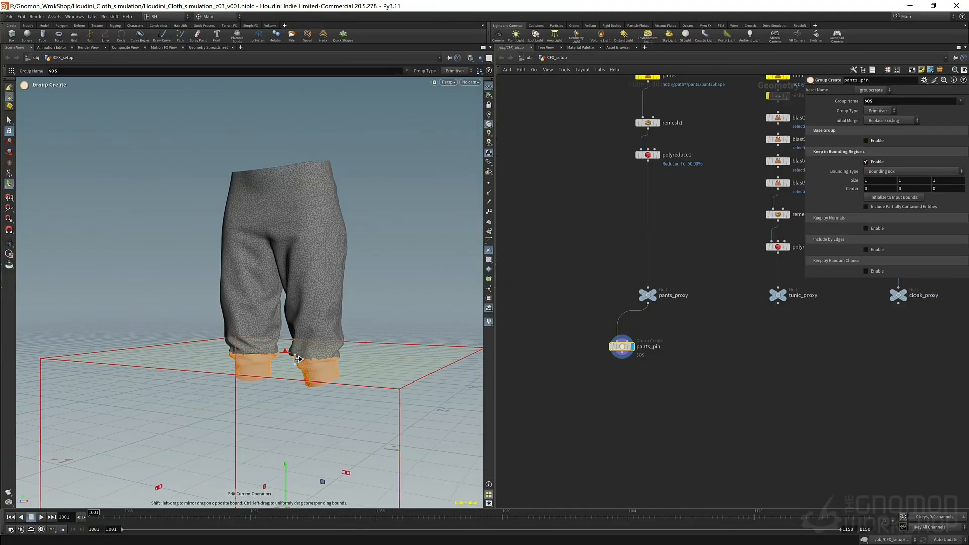
{"action": "right_click_drag", "start_coordinate": [296, 358], "coordinate": [283, 366], "text": "alt"}
{"action": "middle_click_drag", "start_coordinate": [283, 366], "coordinate": [248, 250], "text": "alt"}
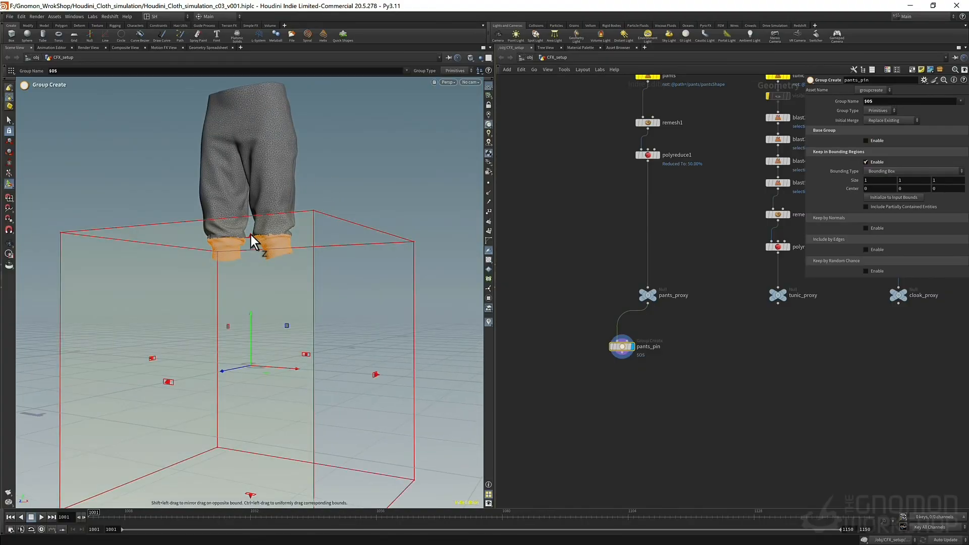
{"action": "left_click_drag", "start_coordinate": [250, 236], "coordinate": [254, 253]}
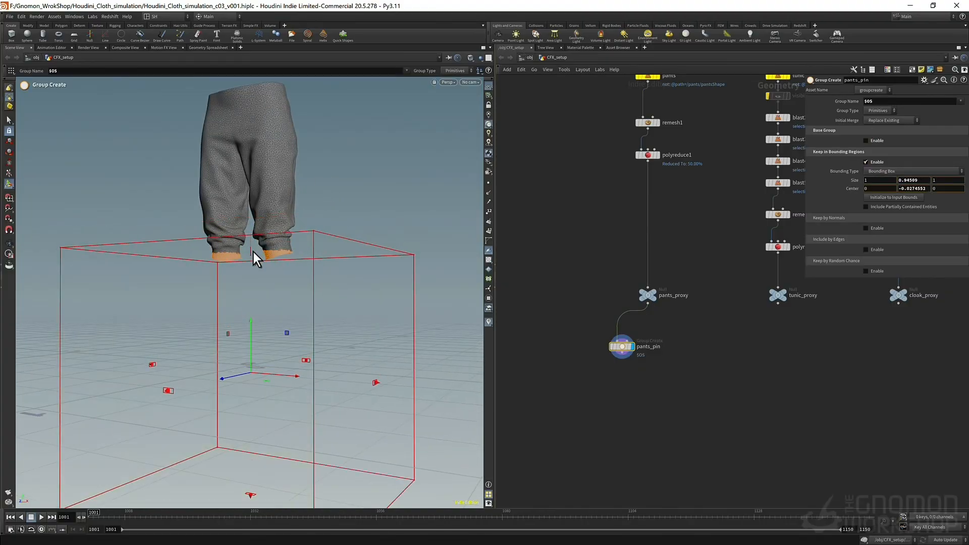
- Change pants_pin's Bounding Type to Bounding Sphere and move the sphere to about Y 0.011, Z -0.093 under the ankles
{"action": "left_click", "coordinate": [890, 171]}
{"action": "left_click", "coordinate": [891, 180]}
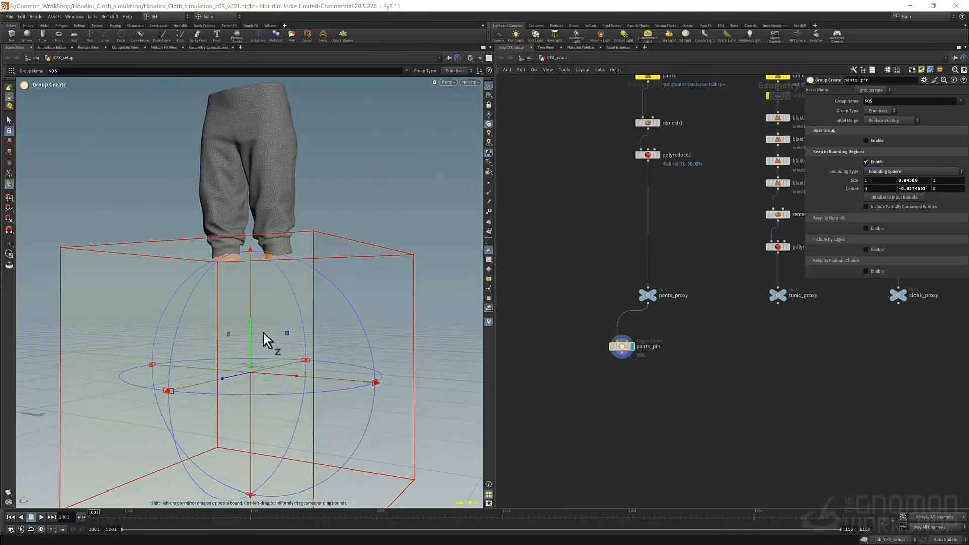
{"action": "mouse_move", "coordinate": [264, 332]}
{"action": "left_mouse_down", "text": "alt"}
{"action": "mouse_move", "coordinate": [204, 373]}
{"action": "mouse_move", "coordinate": [275, 340]}
{"action": "left_mouse_up", "text": "alt"}
{"action": "left_click_drag", "start_coordinate": [300, 295], "coordinate": [408, 268]}
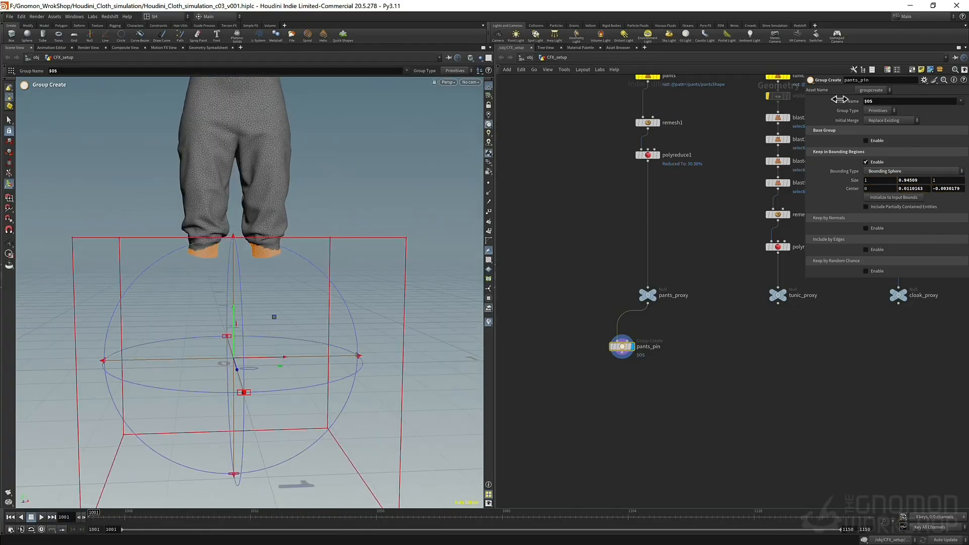
- Set pants_pin's Group Type to Points and lower the sphere's top to a Y size of about 0.929
{"action": "left_click", "coordinate": [878, 110]}
{"action": "left_click", "coordinate": [879, 121]}
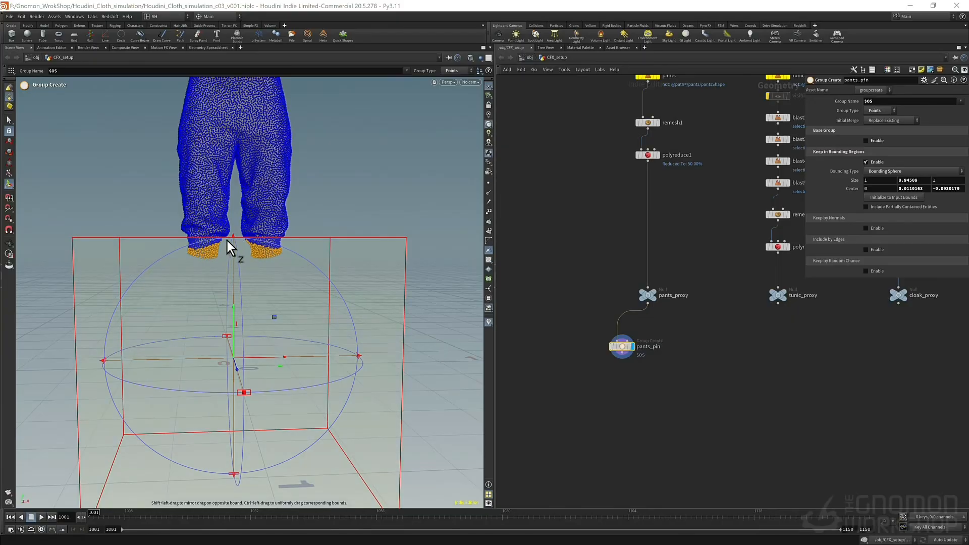
{"action": "left_click_drag", "start_coordinate": [234, 237], "coordinate": [220, 287]}
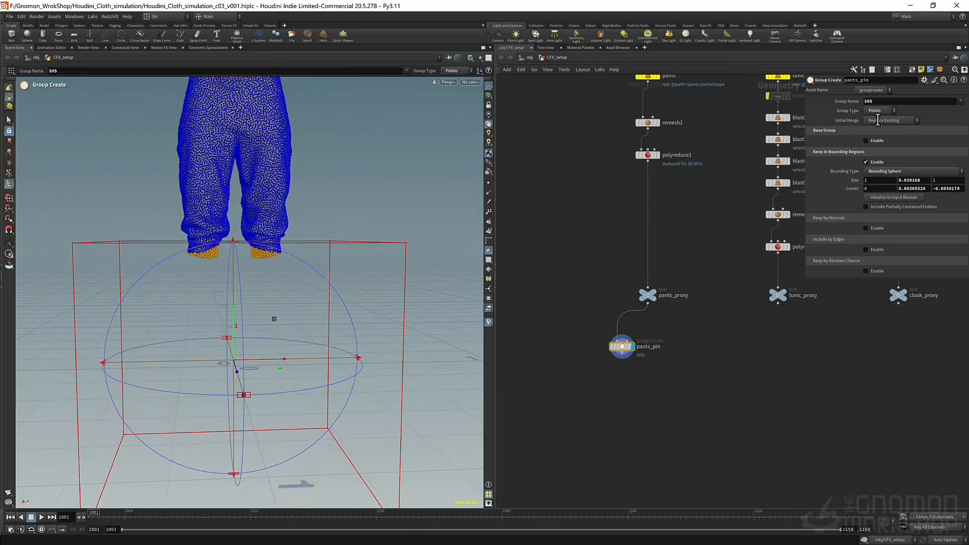
- Try combining pants_pin's Base Group selection with the bounding sphere, and disable the Base Group again
{"action": "left_click", "coordinate": [867, 141]}
{"action": "left_click", "coordinate": [960, 149]}
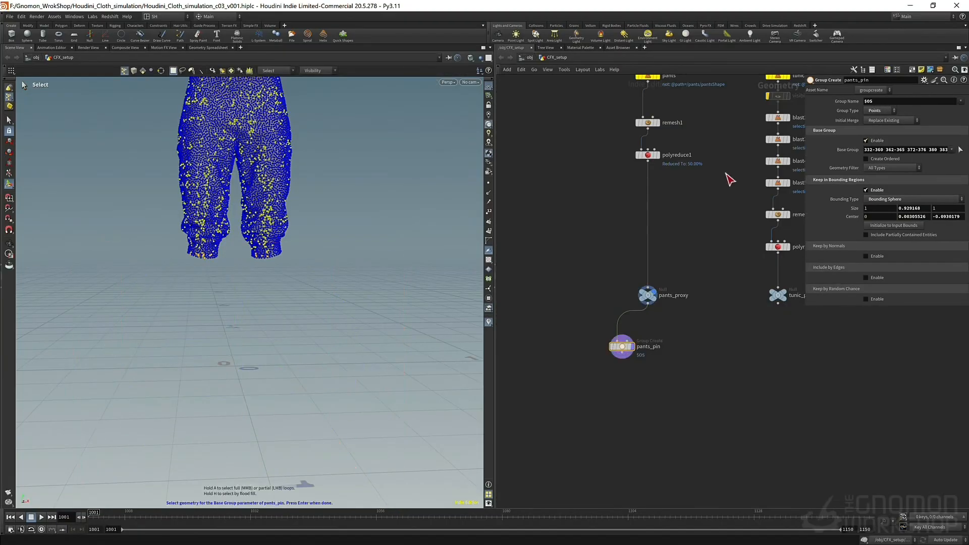
{"action": "right_click", "coordinate": [277, 196]}
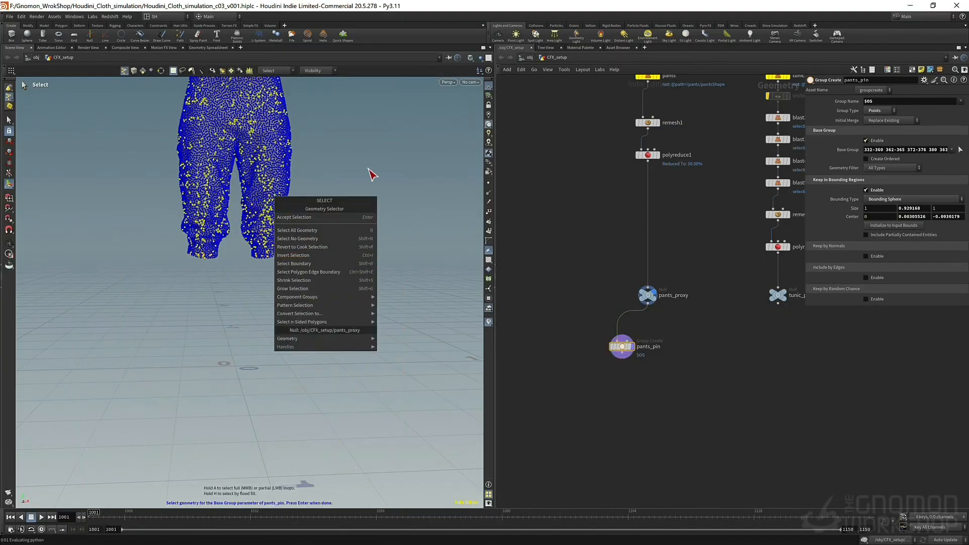
{"action": "left_click", "coordinate": [141, 161]}
{"action": "key", "text": "Return"}
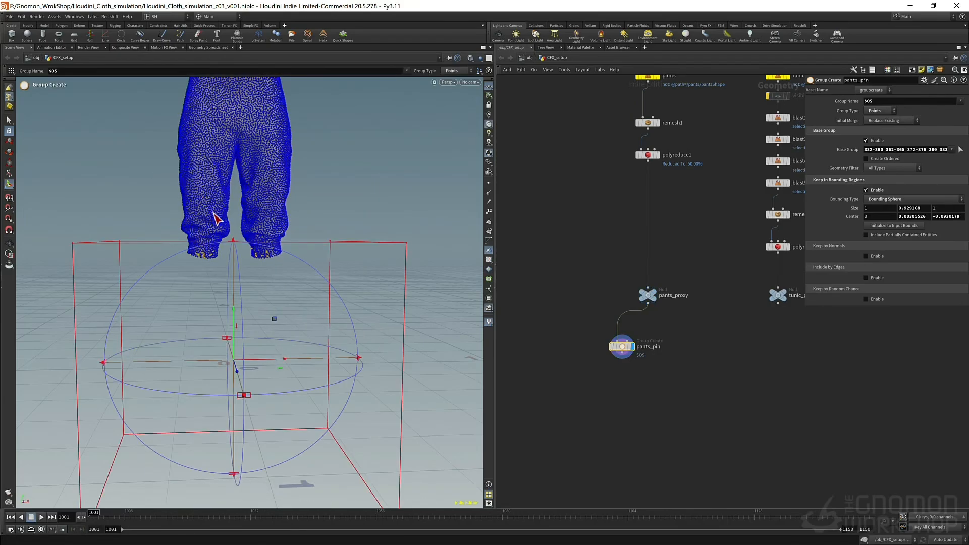
{"action": "left_click", "coordinate": [867, 141]}
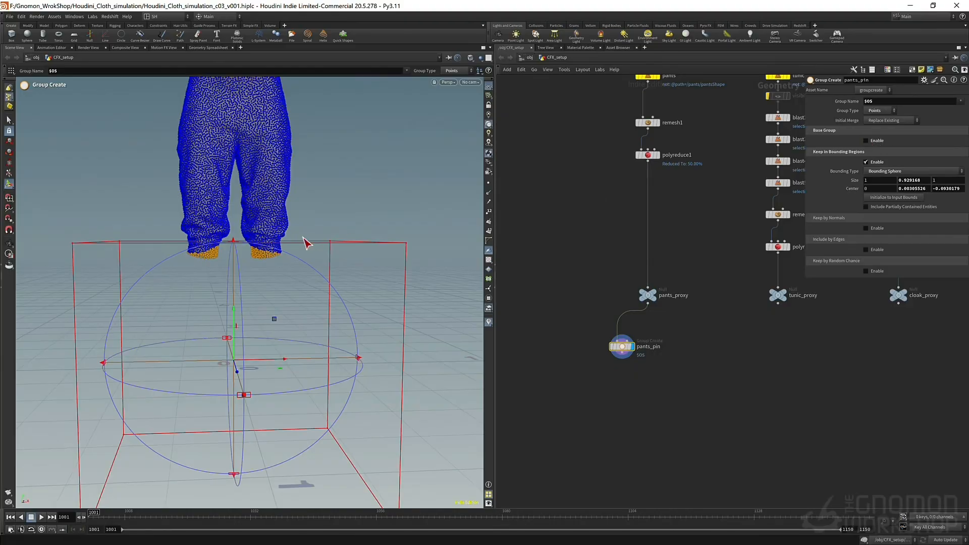
- Duplicate the pants_pin node and place the copy directly below it in the network
{"action": "key", "text": "Escape"}
{"action": "left_click_drag", "start_coordinate": [281, 248], "coordinate": [258, 324]}
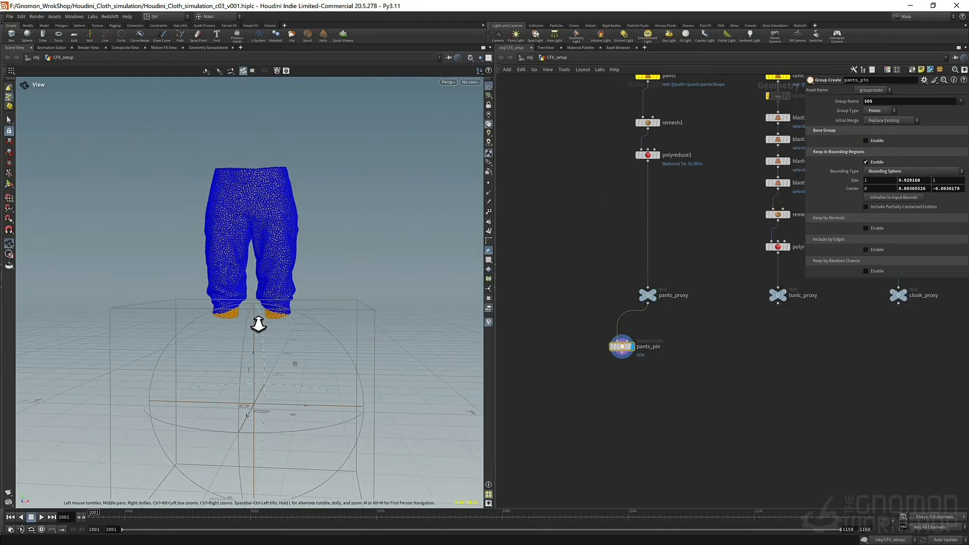
{"action": "key", "text": "Return"}
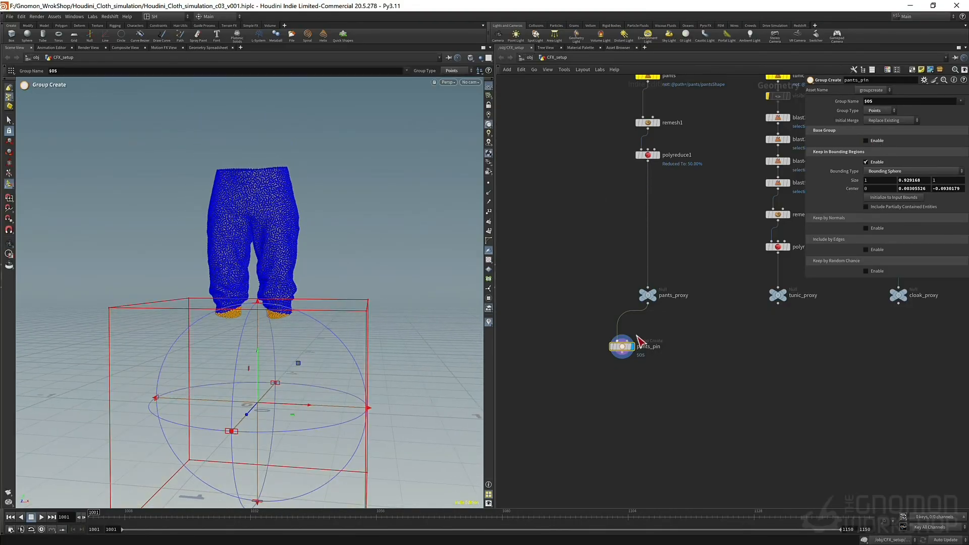
{"action": "left_click_drag", "start_coordinate": [622, 346], "coordinate": [625, 321], "text": "alt"}
{"action": "scroll", "coordinate": [621, 392], "scroll_direction": "up", "scroll_amount": 5}
- Set the duplicated group node's Group Name to pants_pin, matching the original node's name
{"action": "double_click", "coordinate": [677, 310]}
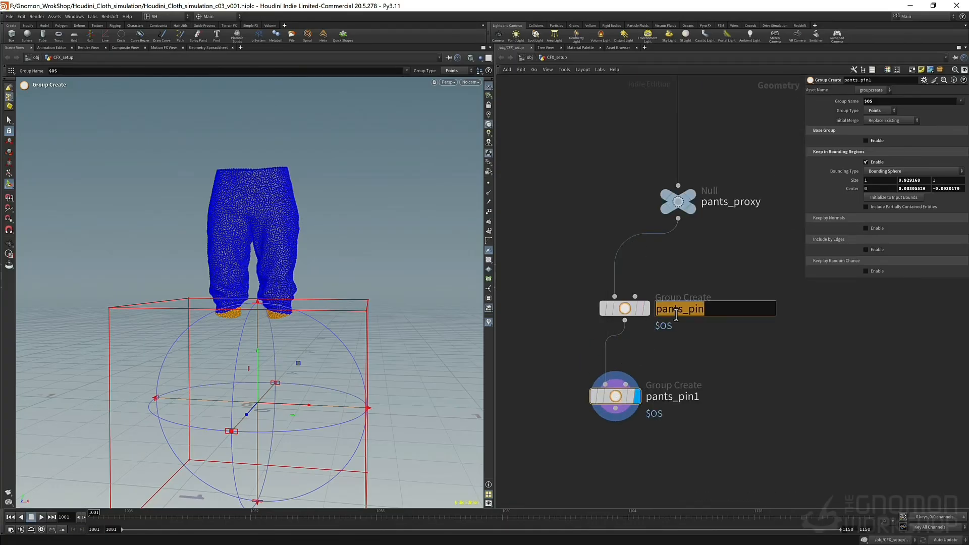
{"action": "left_click_drag", "start_coordinate": [556, 431], "coordinate": [730, 349]}
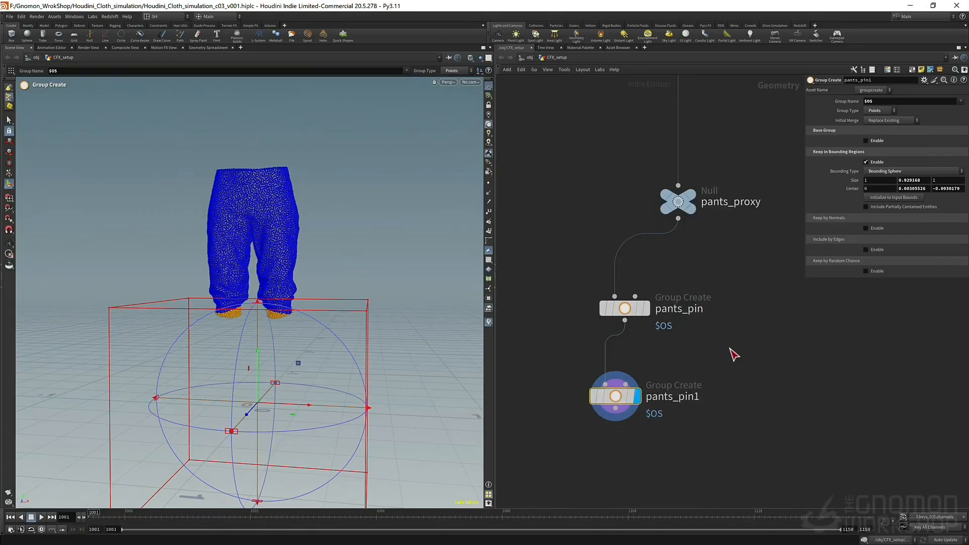
{"action": "left_click", "coordinate": [879, 105]}
{"action": "double_click", "coordinate": [682, 310]}
{"action": "key", "text": "Escape"}
{"action": "left_click", "coordinate": [872, 104]}
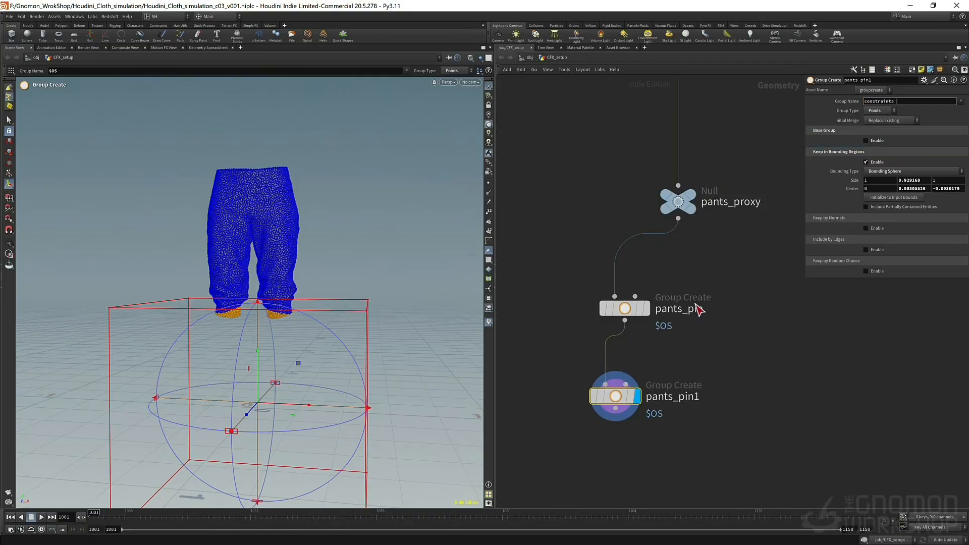
{"action": "double_click", "coordinate": [699, 310]}
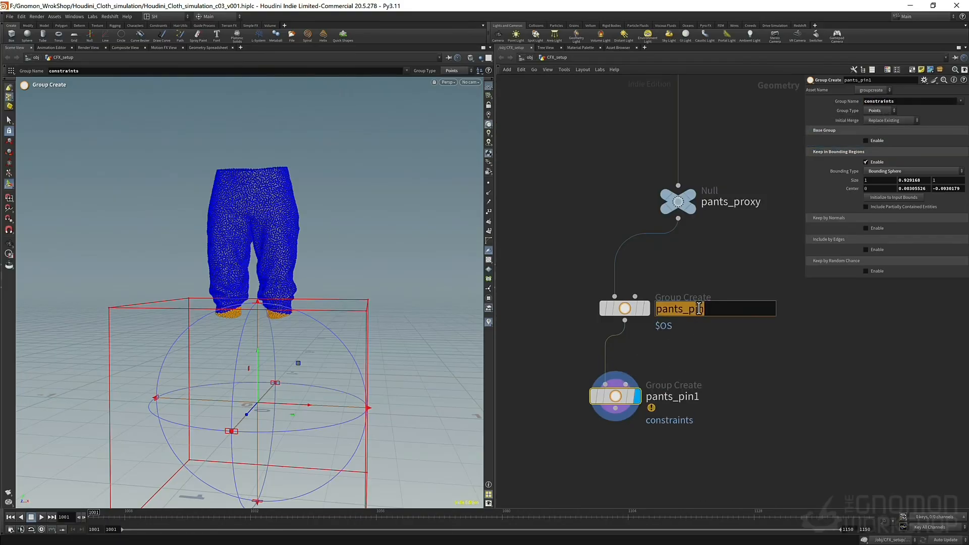
{"action": "left_click", "coordinate": [893, 102]}
{"action": "double_click", "coordinate": [896, 103]}
{"action": "key", "text": "Return"}
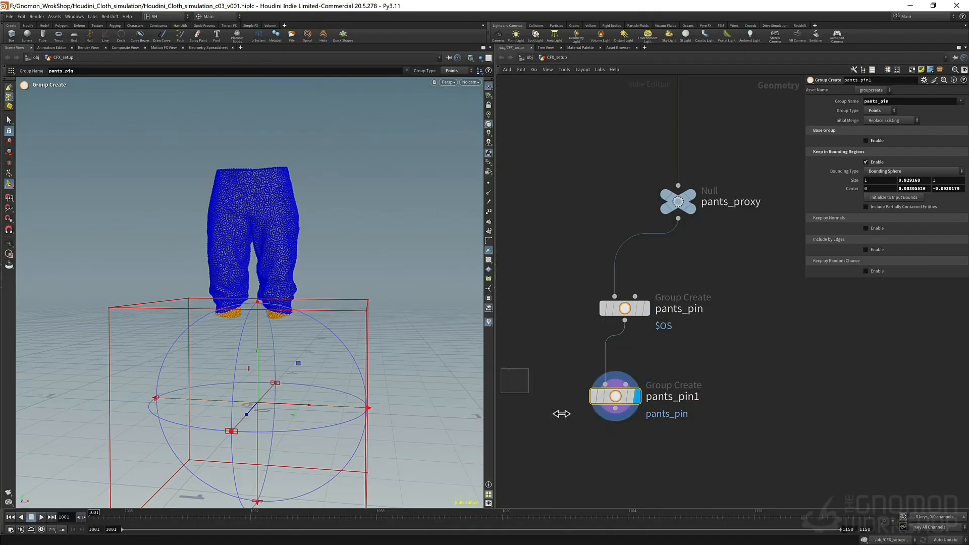
- Raise pants_pin1's bounding sphere to the waistband at about Y 1.4446 and set Initial Merge to Union with Existing
{"action": "left_click_drag", "start_coordinate": [259, 368], "coordinate": [298, 49]}
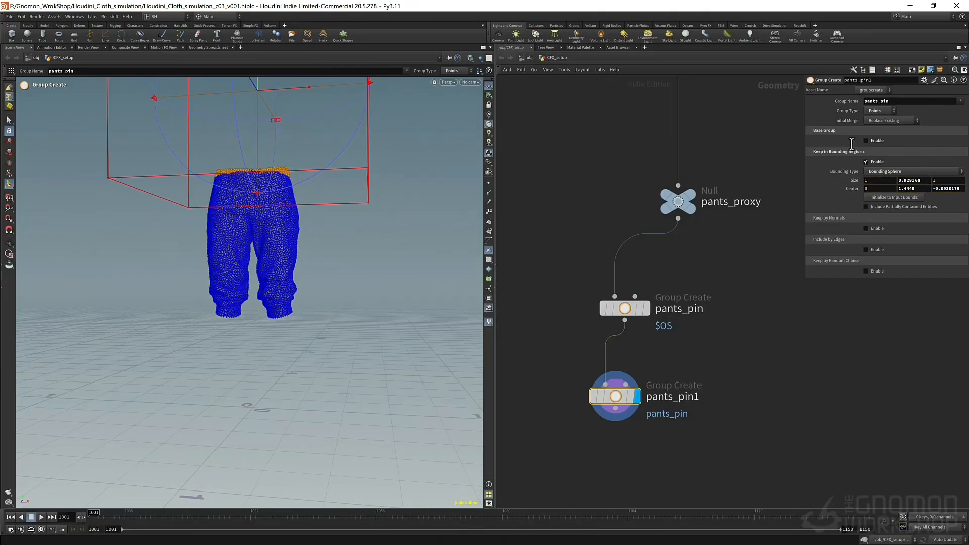
{"action": "left_click", "coordinate": [870, 121]}
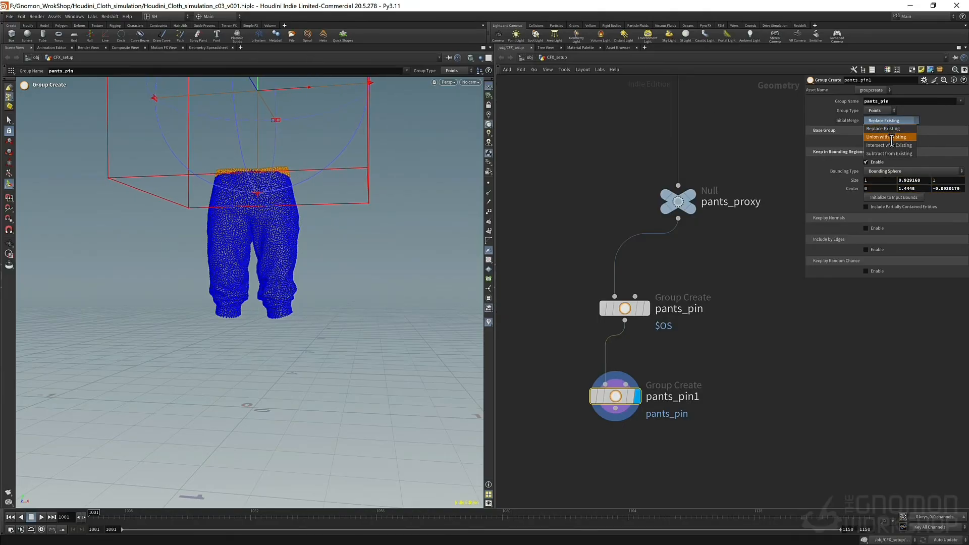
{"action": "left_click", "coordinate": [892, 137]}
{"action": "key", "text": "Escape"}
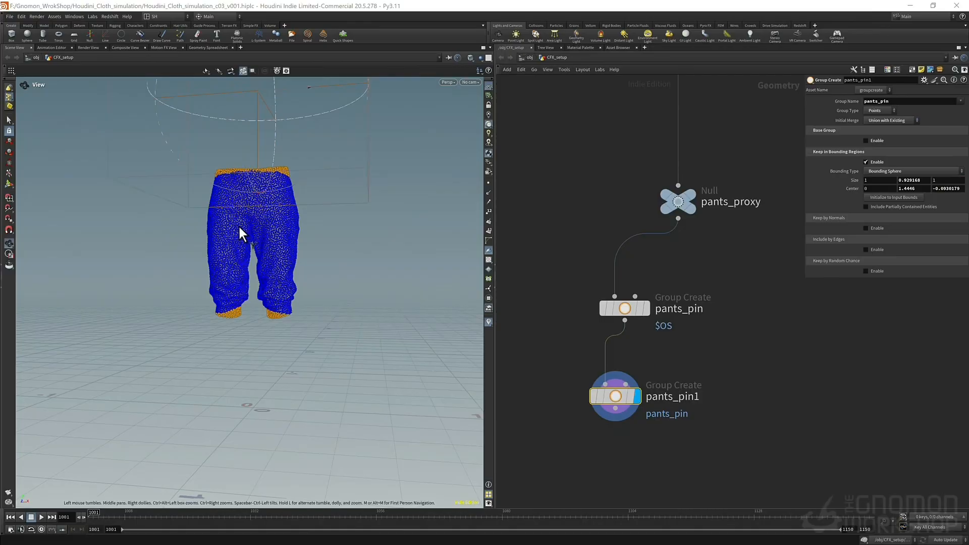
{"action": "left_click_drag", "start_coordinate": [250, 162], "coordinate": [190, 160]}
{"action": "key", "text": "Return"}
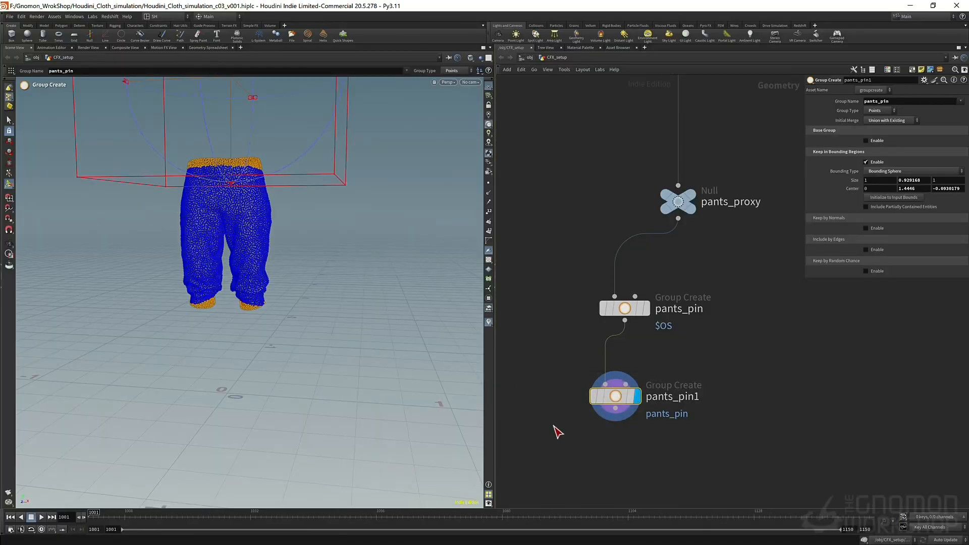
- Compare the settings of the two group nodes and delete pants_pin1
{"action": "left_click_drag", "start_coordinate": [564, 426], "coordinate": [701, 333]}
{"action": "left_click", "coordinate": [625, 309]}
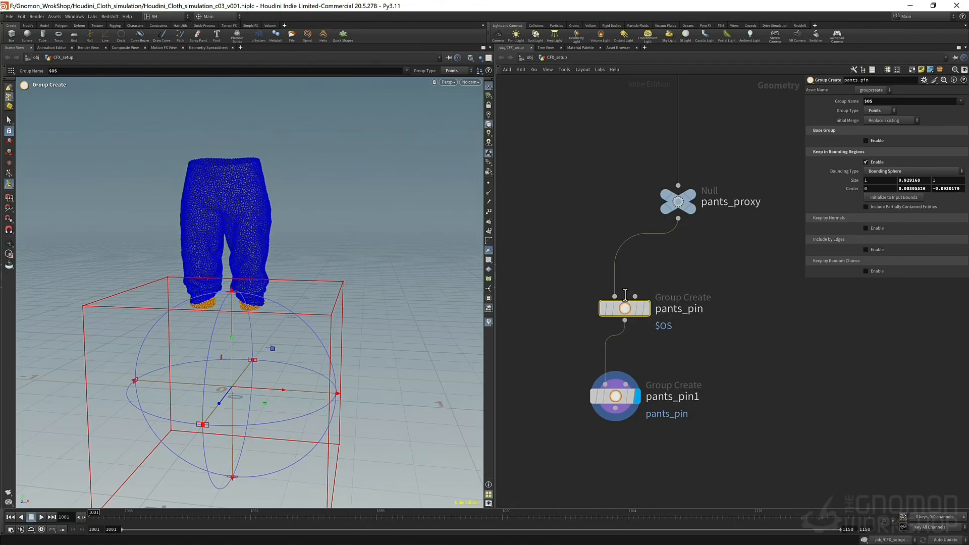
{"action": "left_click", "coordinate": [626, 404]}
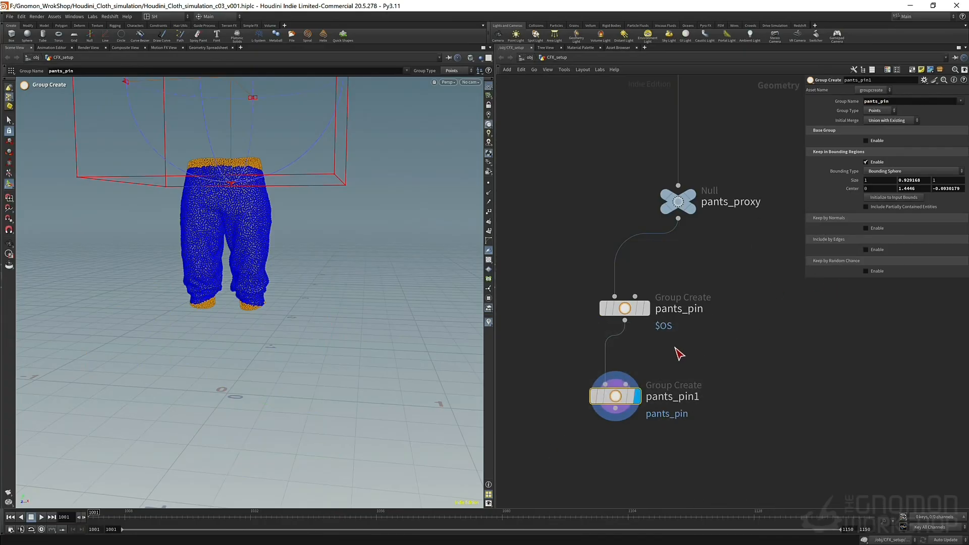
{"action": "key", "text": "Delete"}
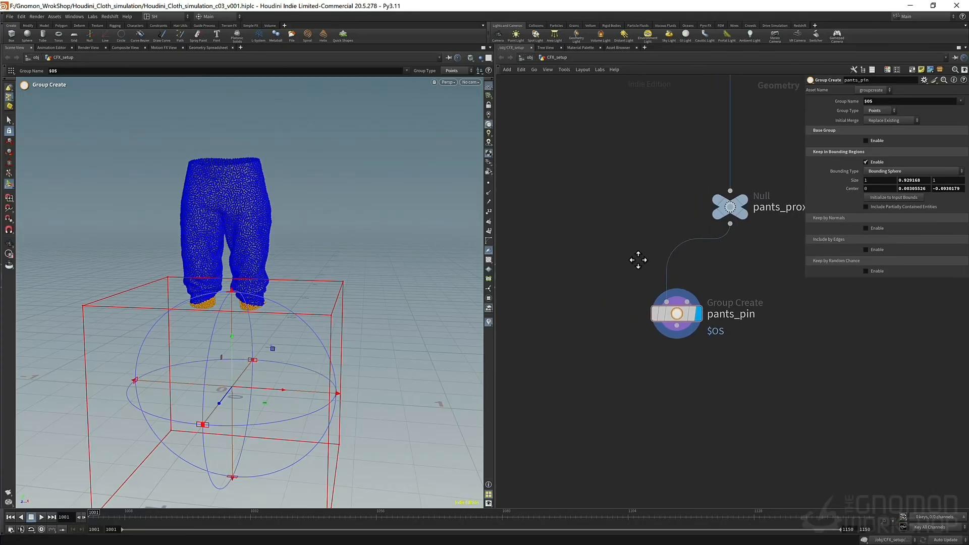
- Add a Group by Lasso node beside pants_pin and wire its input to pants_proxy
{"action": "key", "text": "Tab"}
{"action": "type", "text": "grop"}
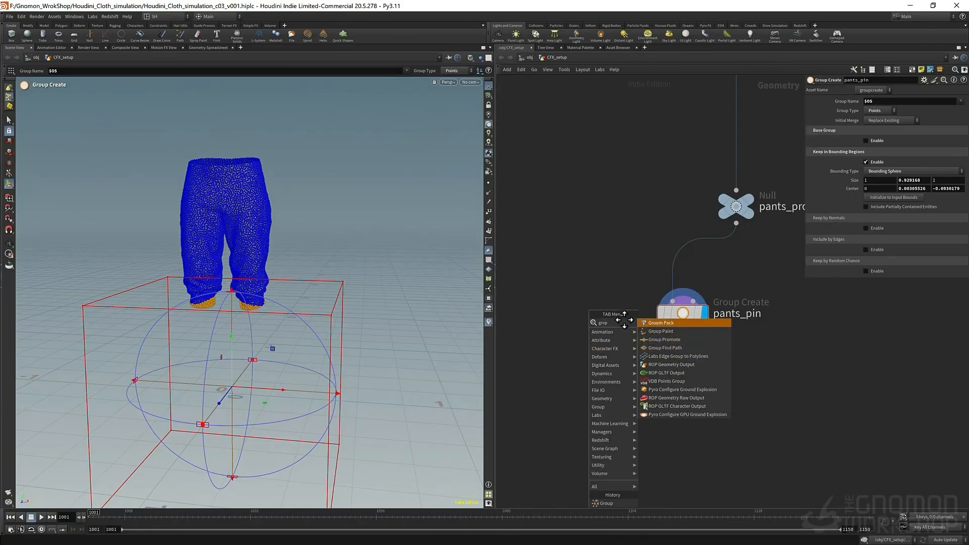
{"action": "key", "text": "BackSpace"}
{"action": "type", "text": "up"}
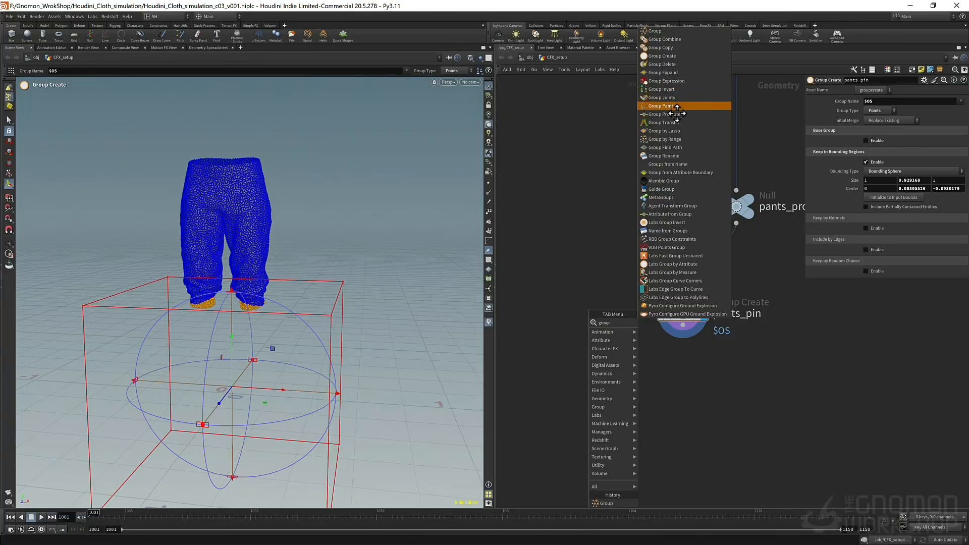
{"action": "type", "text": " by"}
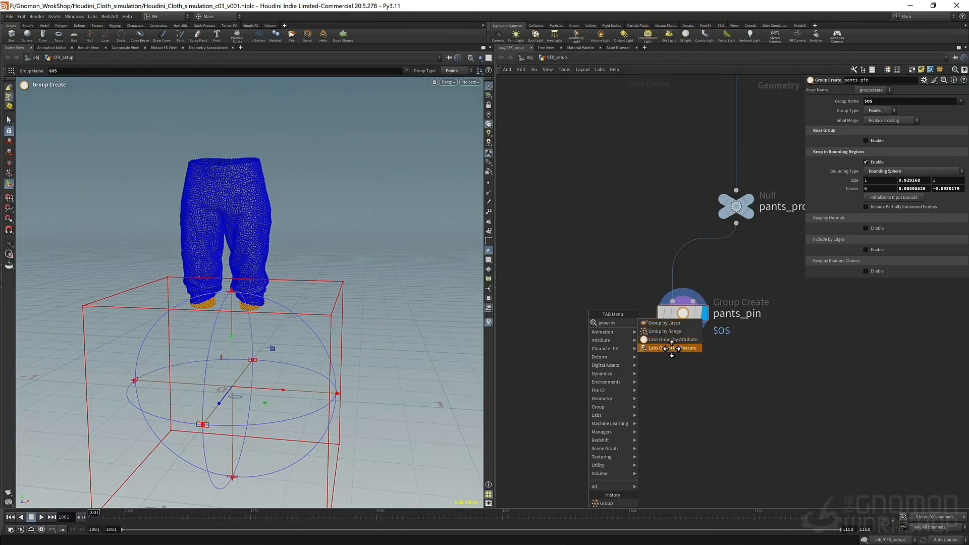
{"action": "left_click", "coordinate": [665, 324]}
{"action": "left_click", "coordinate": [568, 281]}
{"action": "left_click", "coordinate": [567, 266]}
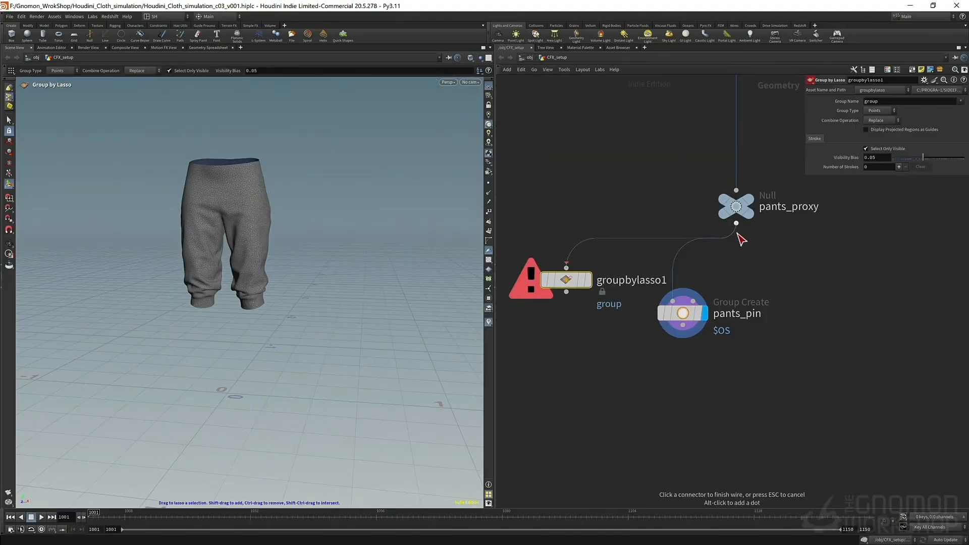
{"action": "left_click", "coordinate": [737, 232]}
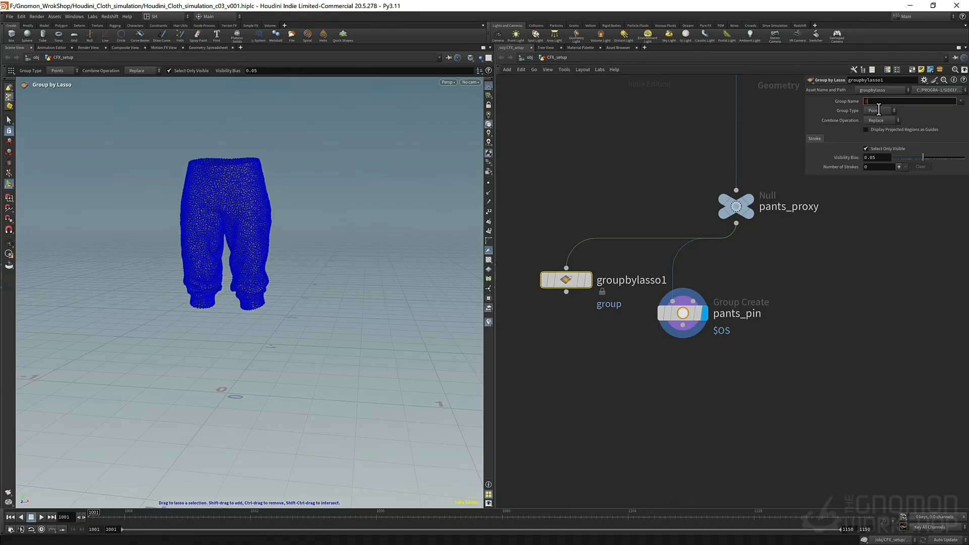
- Set the Group by Lasso node's Group Name to $OS and delete the Group Create node pants_pin
{"action": "type", "text": "$OS"}
{"action": "left_click", "coordinate": [880, 111]}
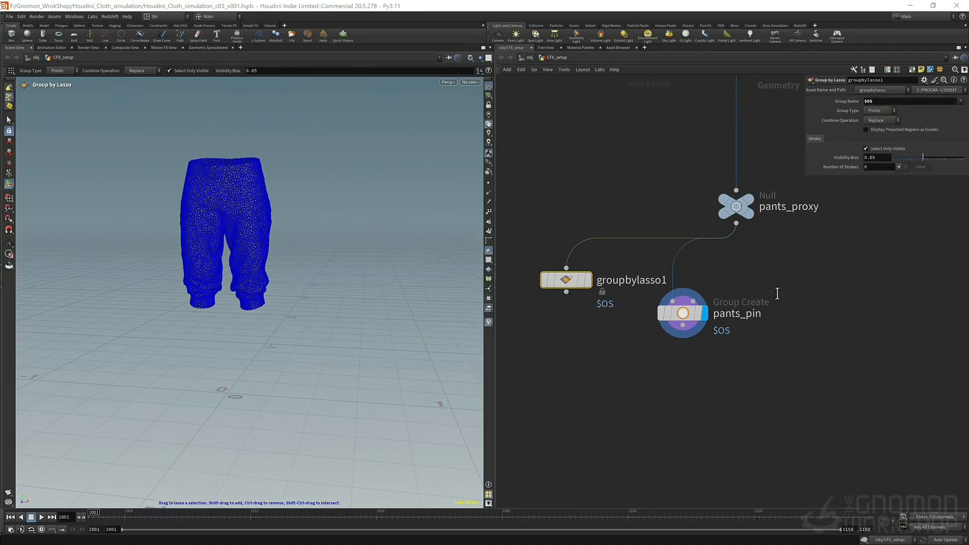
{"action": "double_click", "coordinate": [752, 323]}
{"action": "left_click_drag", "start_coordinate": [654, 415], "coordinate": [727, 281]}
{"action": "key", "text": "Delete"}
- Rename the Group by Lasso node to pants_pin, place it directly below pants_proxy, and display it
{"action": "double_click", "coordinate": [604, 281]}
{"action": "type", "text": "pants_pin"}
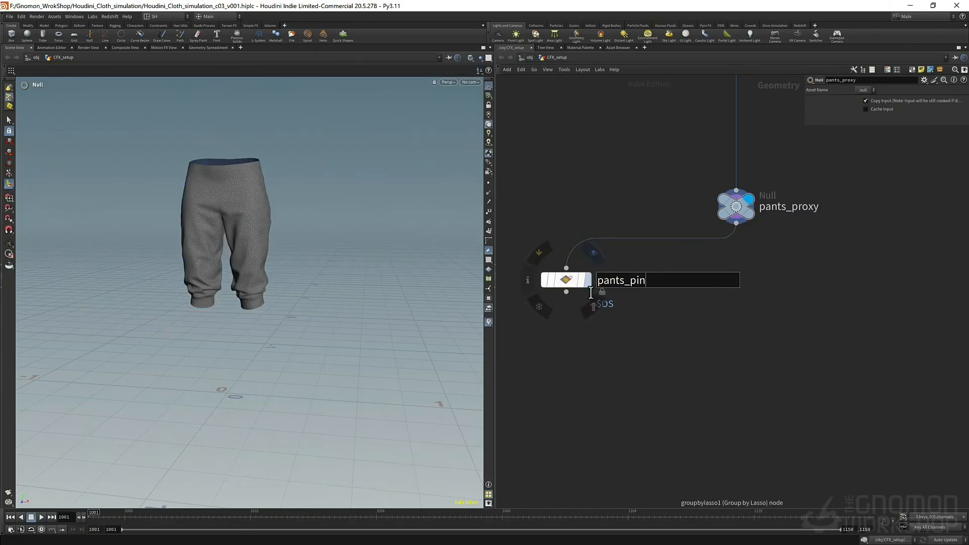
{"action": "key", "text": "Return"}
{"action": "left_click_drag", "start_coordinate": [575, 287], "coordinate": [744, 269]}
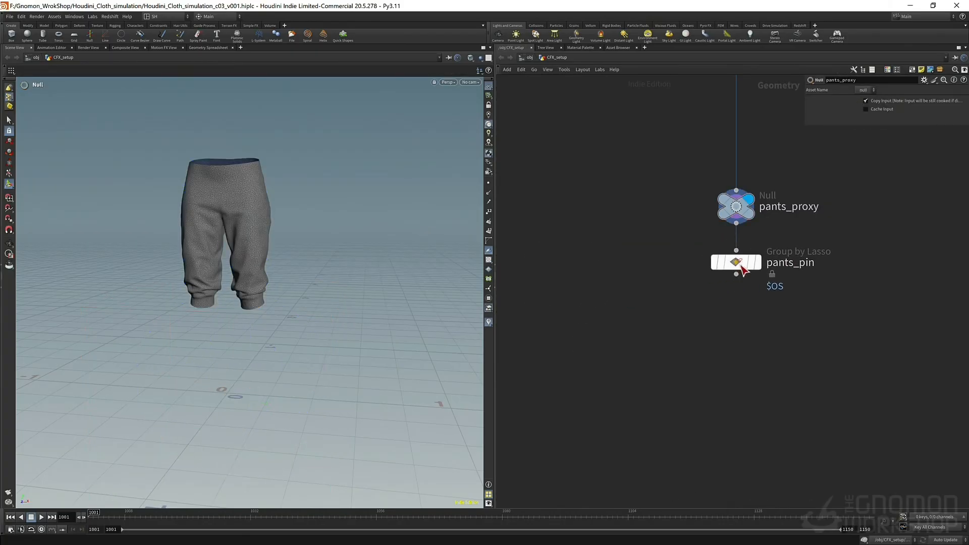
{"action": "left_click", "coordinate": [760, 267]}
{"action": "left_click", "coordinate": [744, 263]}
- Lasso the points along the pants' waistband in wireframe view and check the selection from the side
{"action": "left_click_drag", "start_coordinate": [248, 247], "coordinate": [245, 156], "text": "alt"}
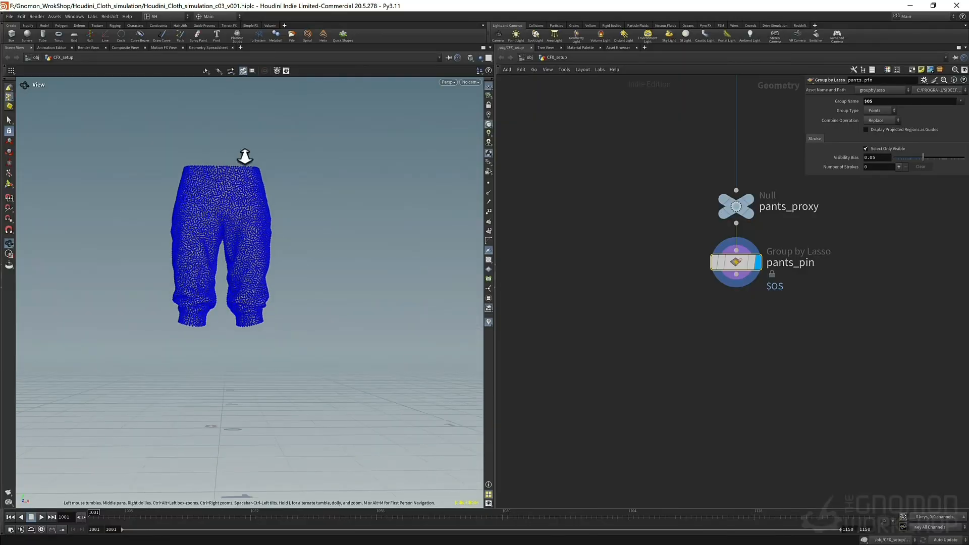
{"action": "right_click_drag", "start_coordinate": [244, 156], "coordinate": [262, 195], "text": "alt"}
{"action": "left_click_drag", "start_coordinate": [262, 195], "coordinate": [262, 205], "text": "alt"}
{"action": "right_click_drag", "start_coordinate": [262, 205], "coordinate": [238, 221], "text": "alt"}
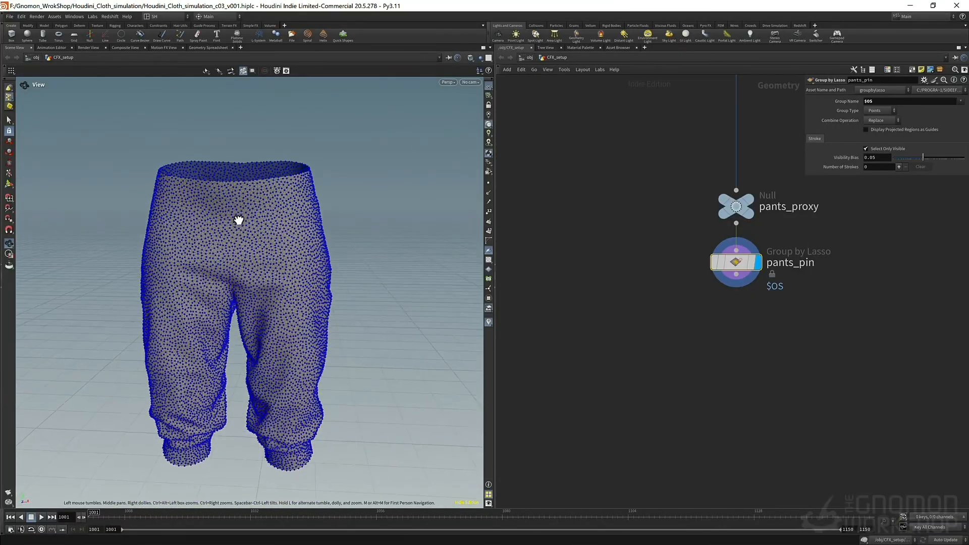
{"action": "middle_click_drag", "start_coordinate": [238, 221], "coordinate": [247, 166], "text": "alt"}
{"action": "left_click_drag", "start_coordinate": [247, 166], "coordinate": [248, 156], "text": "alt"}
{"action": "middle_click_drag", "start_coordinate": [248, 156], "coordinate": [250, 161], "text": "alt"}
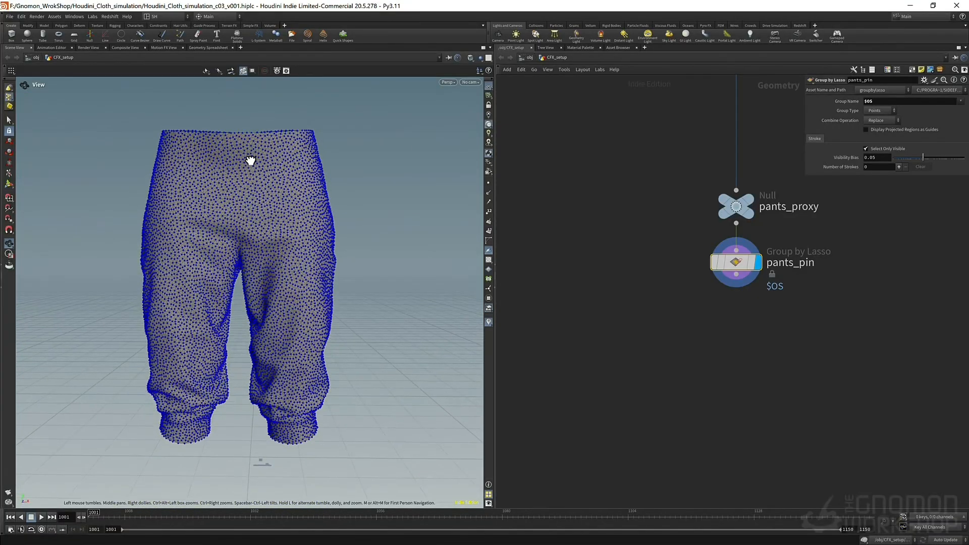
{"action": "key", "text": "w"}
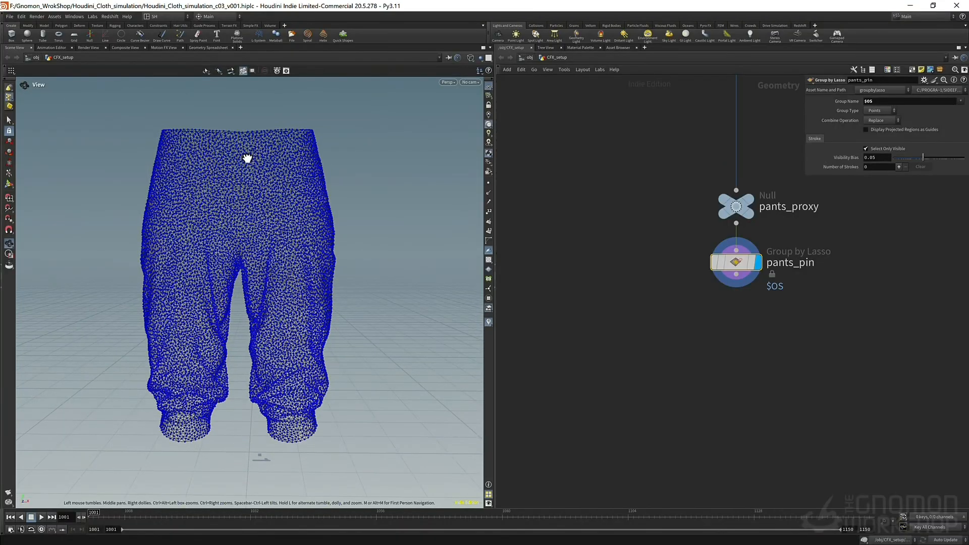
{"action": "key", "text": "Return"}
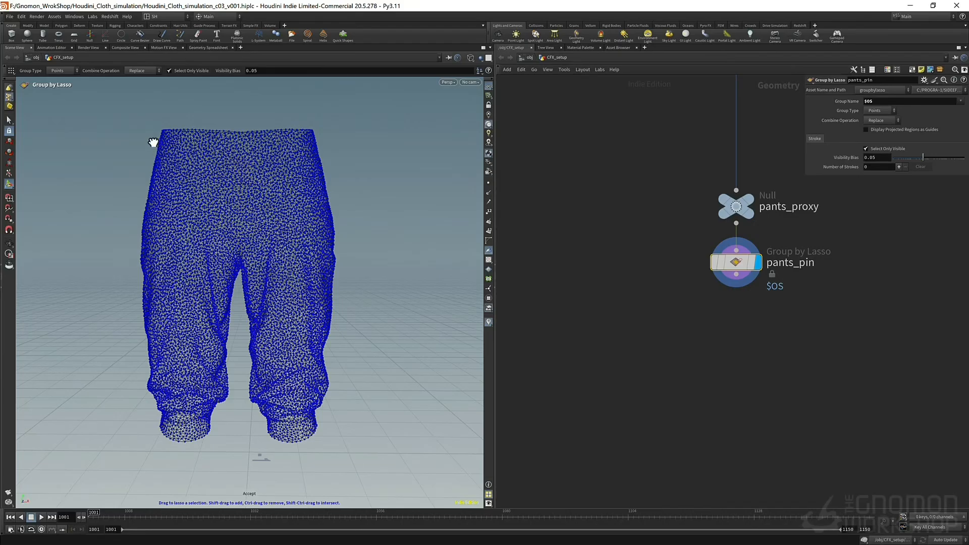
{"action": "left_click_drag", "start_coordinate": [151, 137], "coordinate": [193, 140]}
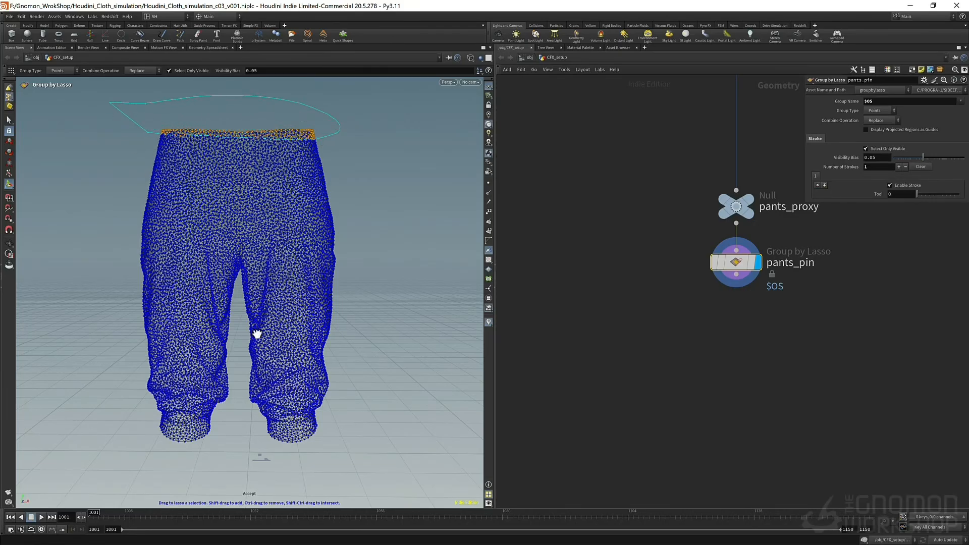
{"action": "key", "text": "Escape"}
{"action": "mouse_move", "coordinate": [251, 346]}
{"action": "left_mouse_down"}
{"action": "mouse_move", "coordinate": [255, 426]}
{"action": "mouse_move", "coordinate": [262, 243]}
{"action": "mouse_move", "coordinate": [129, 253]}
{"action": "left_mouse_up"}
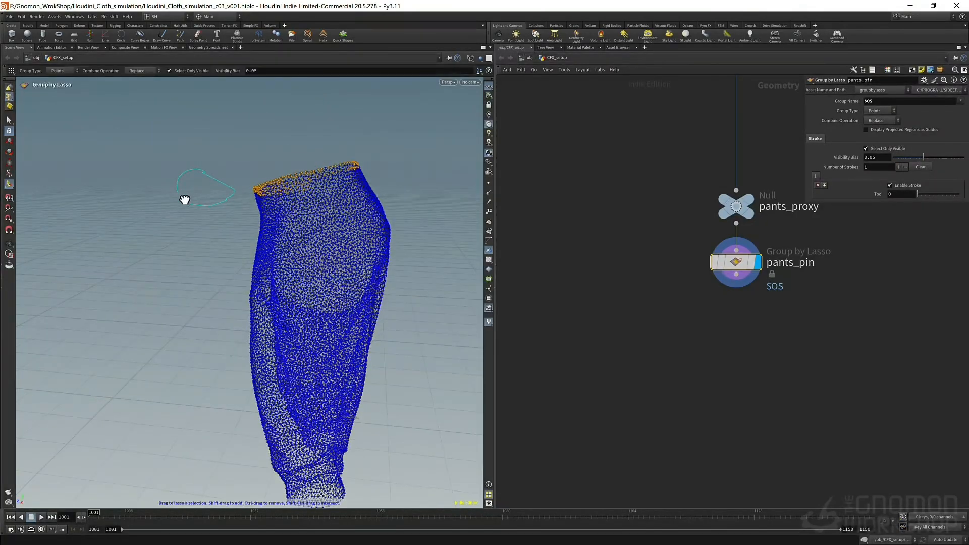
{"action": "mouse_move", "coordinate": [249, 198]}
{"action": "left_mouse_down"}
{"action": "mouse_move", "coordinate": [283, 197]}
{"action": "mouse_move", "coordinate": [305, 217]}
{"action": "mouse_move", "coordinate": [240, 188]}
{"action": "mouse_move", "coordinate": [253, 171]}
{"action": "mouse_move", "coordinate": [433, 180]}
{"action": "mouse_move", "coordinate": [432, 422]}
{"action": "mouse_move", "coordinate": [415, 194]}
{"action": "left_mouse_up"}
- Set polyreduce1's Percent To Keep to 51 and check the waistband group on pants_pin again
{"action": "scroll", "coordinate": [665, 120], "scroll_direction": "down", "scroll_amount": 3}
{"action": "middle_click_drag", "start_coordinate": [665, 119], "coordinate": [633, 304]}
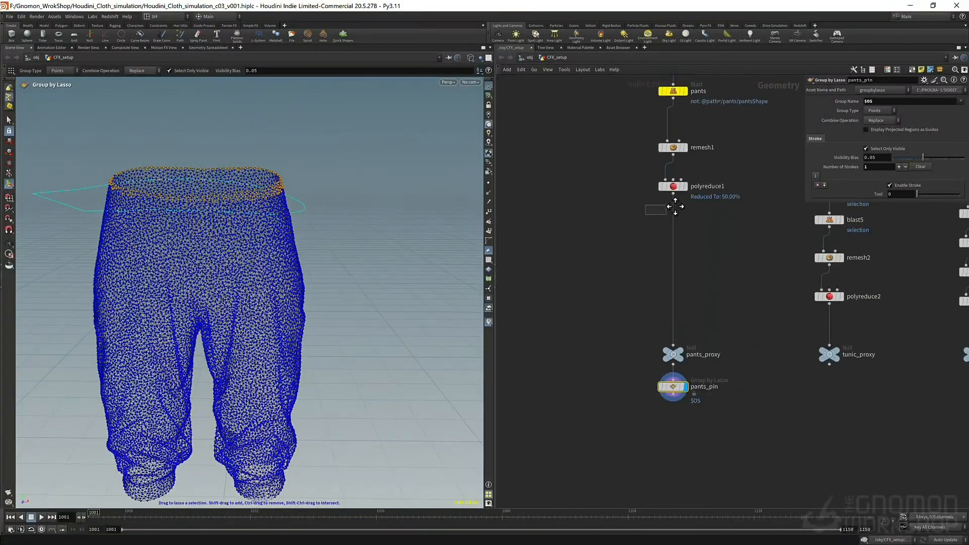
{"action": "left_click", "coordinate": [673, 187]}
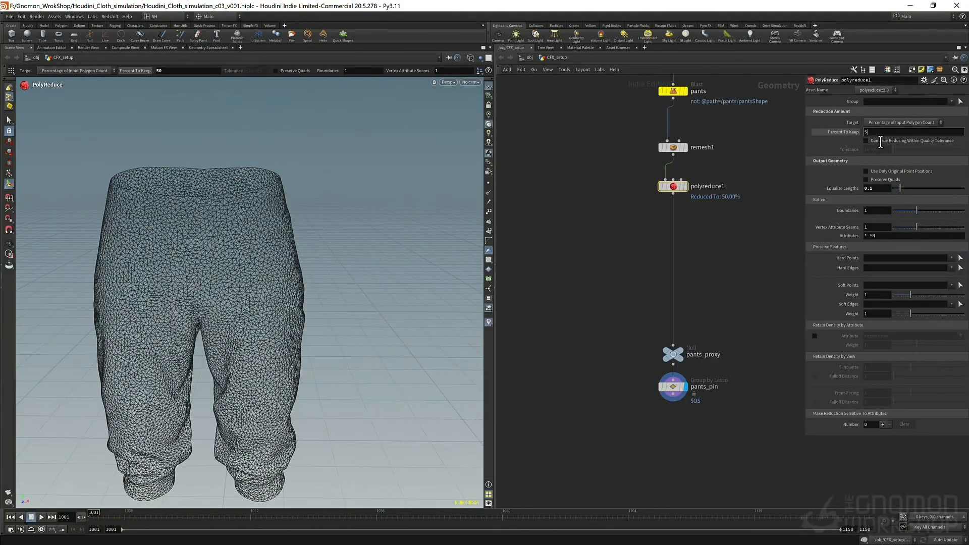
{"action": "left_click", "coordinate": [627, 276]}
{"action": "left_click_drag", "start_coordinate": [595, 372], "coordinate": [758, 414]}
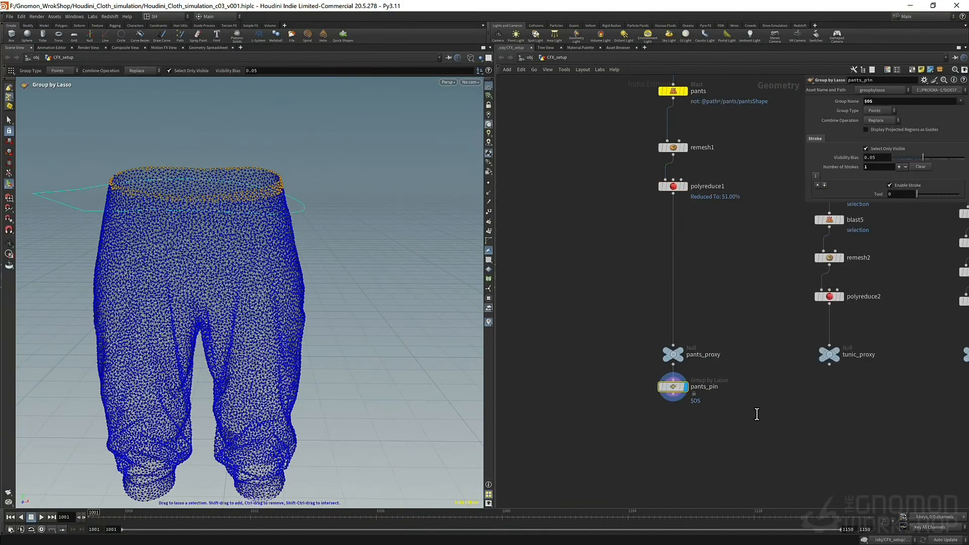
{"action": "key", "text": "Escape"}
{"action": "mouse_move", "coordinate": [246, 189]}
{"action": "left_mouse_down"}
{"action": "mouse_move", "coordinate": [128, 178]}
{"action": "mouse_move", "coordinate": [154, 219]}
{"action": "mouse_move", "coordinate": [133, 209]}
{"action": "mouse_move", "coordinate": [347, 186]}
{"action": "mouse_move", "coordinate": [288, 219]}
{"action": "mouse_move", "coordinate": [256, 209]}
{"action": "left_mouse_up"}
{"action": "key", "text": "Return"}
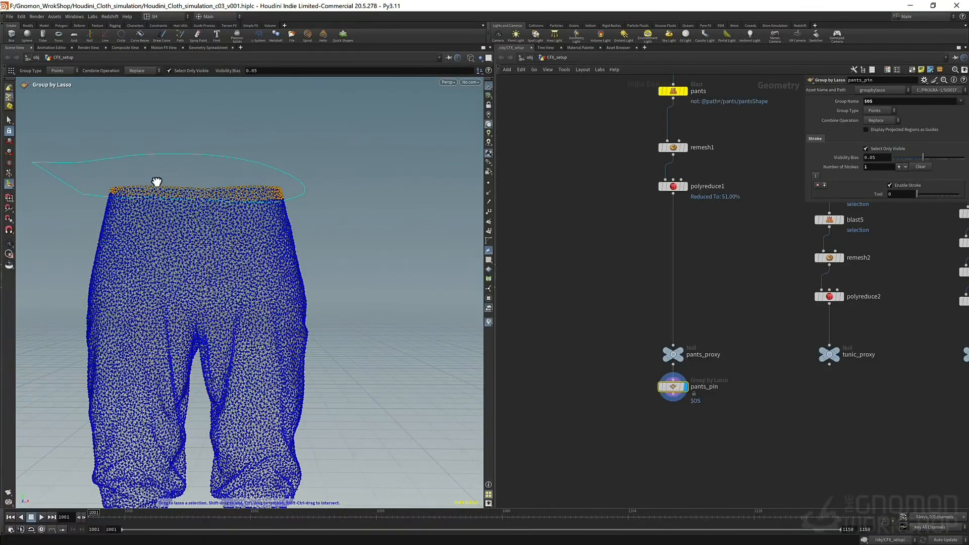
- Set polyreduce1's Percent To Keep to 50 and reselect the pants_pin node
{"action": "left_click", "coordinate": [673, 187]}
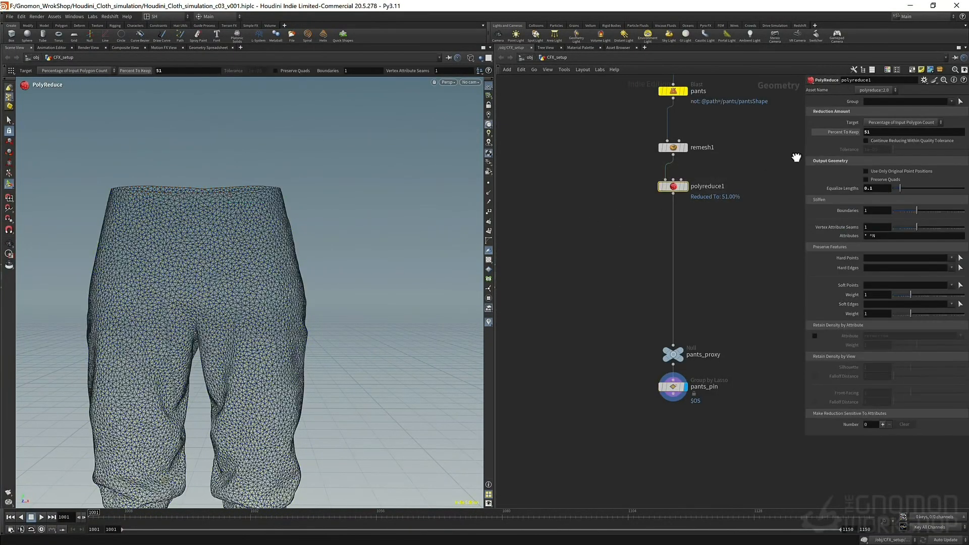
{"action": "type", "text": "0"}
{"action": "key", "text": "Return"}
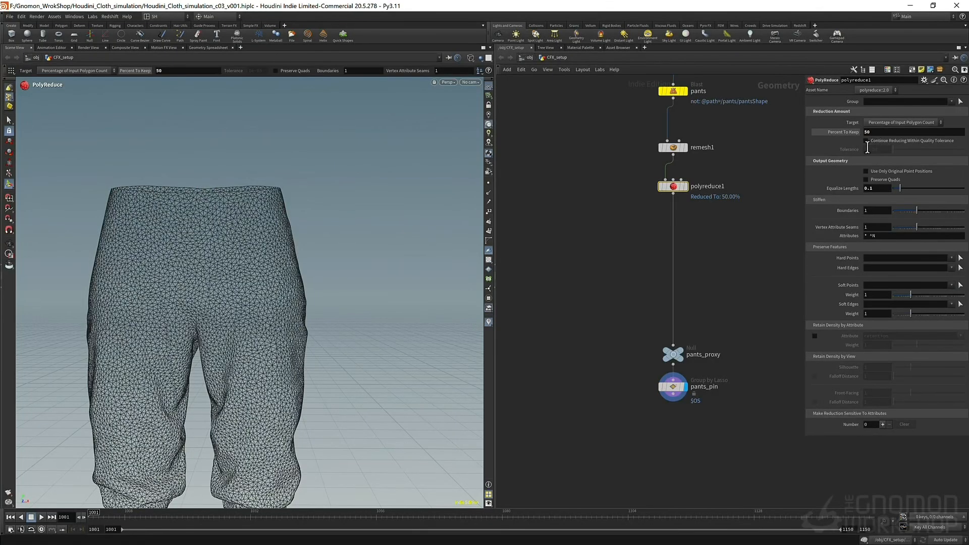
{"action": "left_click", "coordinate": [557, 394]}
{"action": "left_click_drag", "start_coordinate": [586, 416], "coordinate": [762, 351]}
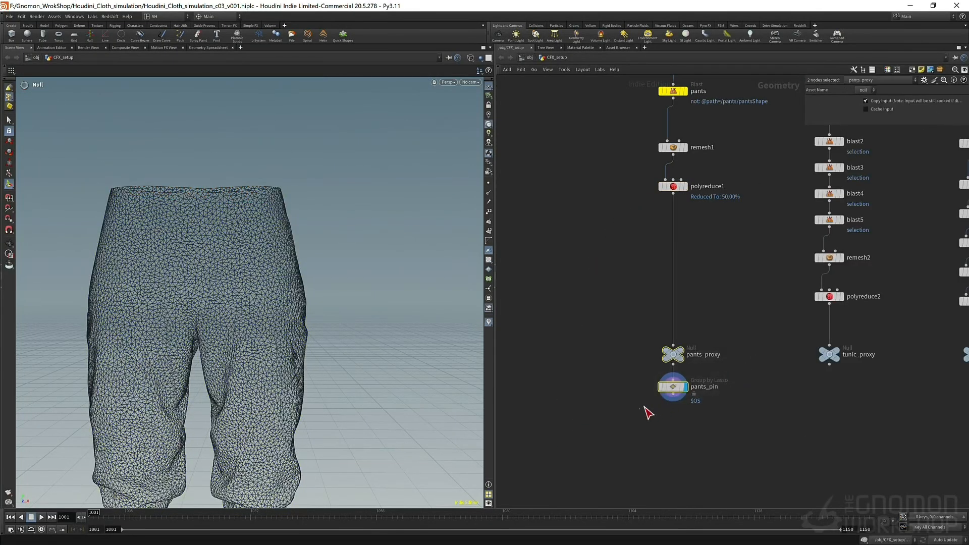
{"action": "left_click", "coordinate": [671, 388]}
- Add a lasso stroke around each of the two ankle cuffs to the pants_pin group
{"action": "right_click_drag", "start_coordinate": [262, 177], "coordinate": [206, 239], "text": "alt"}
{"action": "middle_click_drag", "start_coordinate": [206, 240], "coordinate": [212, 202], "text": "alt"}
{"action": "right_click_drag", "start_coordinate": [217, 202], "coordinate": [322, 171], "text": "alt"}
{"action": "left_click_drag", "start_coordinate": [266, 251], "coordinate": [241, 386], "text": "alt"}
{"action": "left_click_drag", "start_coordinate": [334, 330], "coordinate": [345, 451]}
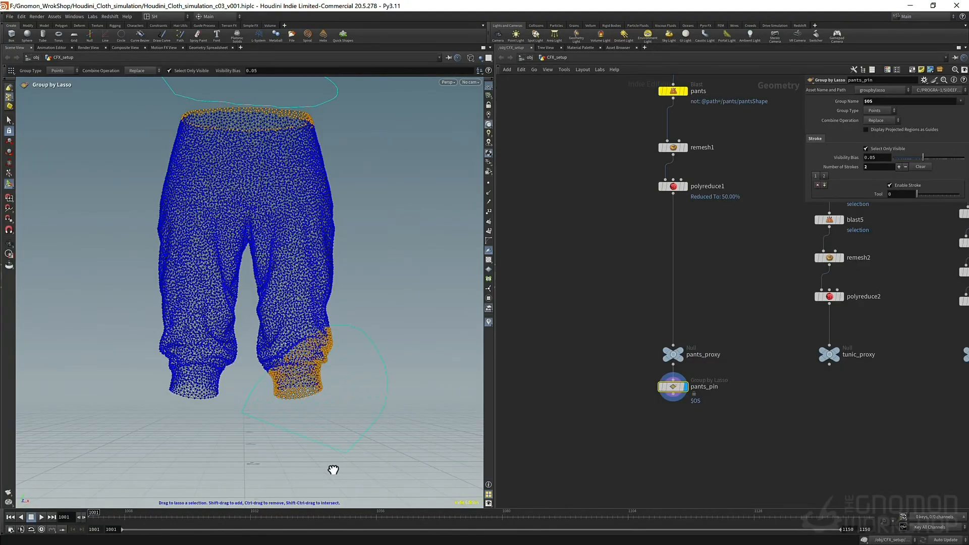
{"action": "left_click_drag", "start_coordinate": [231, 335], "coordinate": [221, 407]}
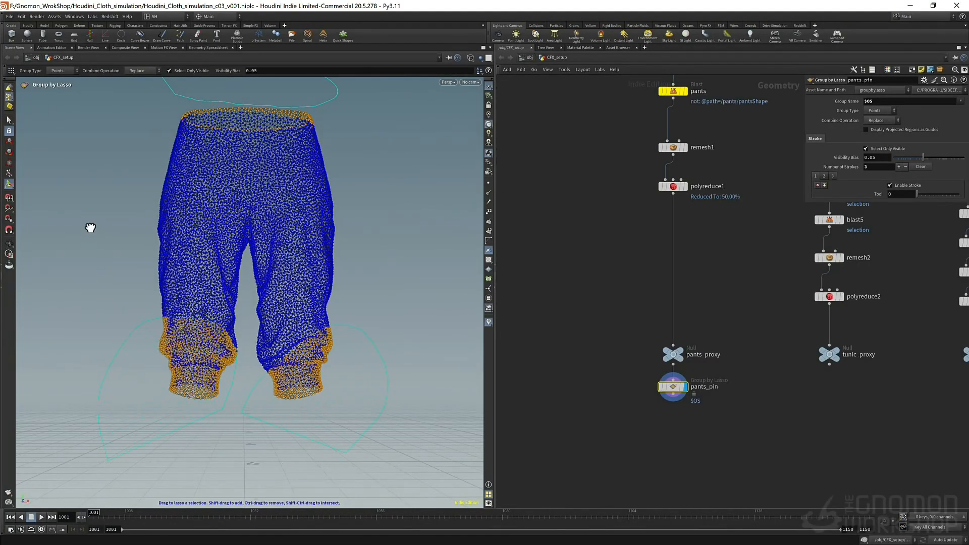
- Add two further lasso strokes over the thigh areas of the pants and check the grouped points
{"action": "mouse_move", "coordinate": [286, 260]}
{"action": "left_mouse_down"}
{"action": "mouse_move", "coordinate": [106, 175]}
{"action": "mouse_move", "coordinate": [125, 191]}
{"action": "mouse_move", "coordinate": [89, 198]}
{"action": "mouse_move", "coordinate": [134, 195]}
{"action": "mouse_move", "coordinate": [223, 217]}
{"action": "left_mouse_up"}
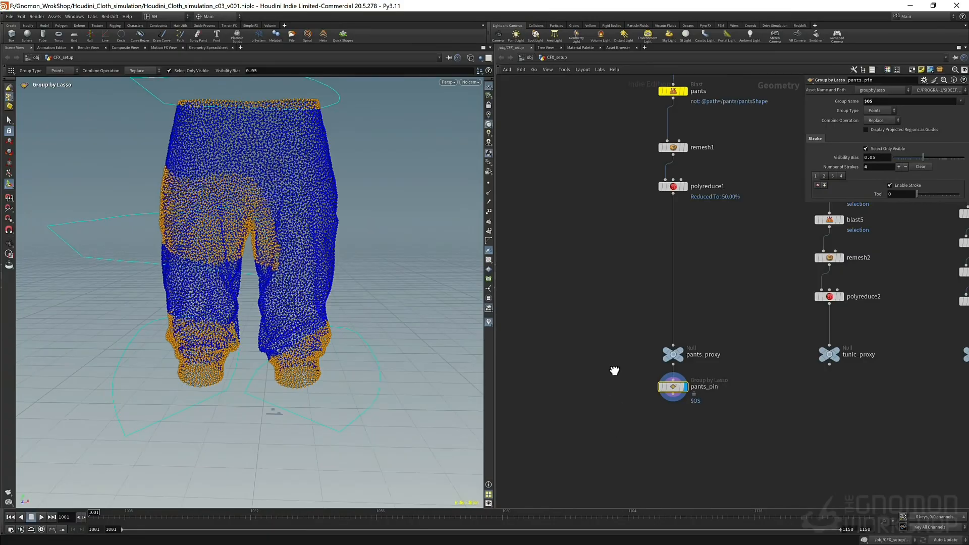
{"action": "left_click_drag", "start_coordinate": [272, 277], "coordinate": [400, 300]}
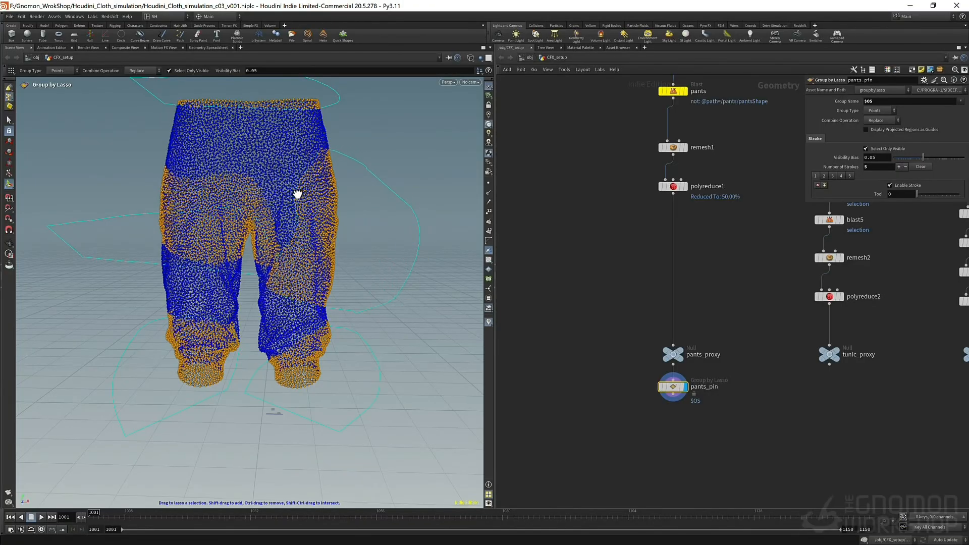
{"action": "key", "text": "Escape"}
{"action": "mouse_move", "coordinate": [281, 196]}
{"action": "left_mouse_down"}
{"action": "mouse_move", "coordinate": [290, 199]}
{"action": "mouse_move", "coordinate": [289, 180]}
{"action": "mouse_move", "coordinate": [314, 188]}
{"action": "mouse_move", "coordinate": [273, 195]}
{"action": "mouse_move", "coordinate": [265, 220]}
{"action": "left_mouse_up"}
{"action": "right_click_drag", "start_coordinate": [283, 205], "coordinate": [244, 243]}
{"action": "left_click_drag", "start_coordinate": [243, 243], "coordinate": [248, 240]}
{"action": "key", "text": "Return"}
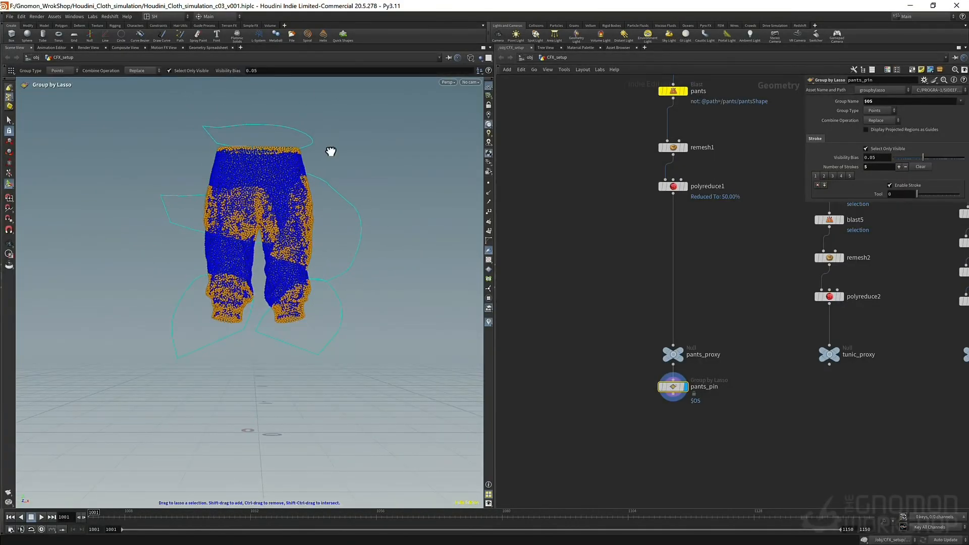
- Check the grouped points from the side and above, and turn off Select Only Visible on pants_pin
{"action": "middle_click_drag", "start_coordinate": [623, 424], "coordinate": [593, 210]}
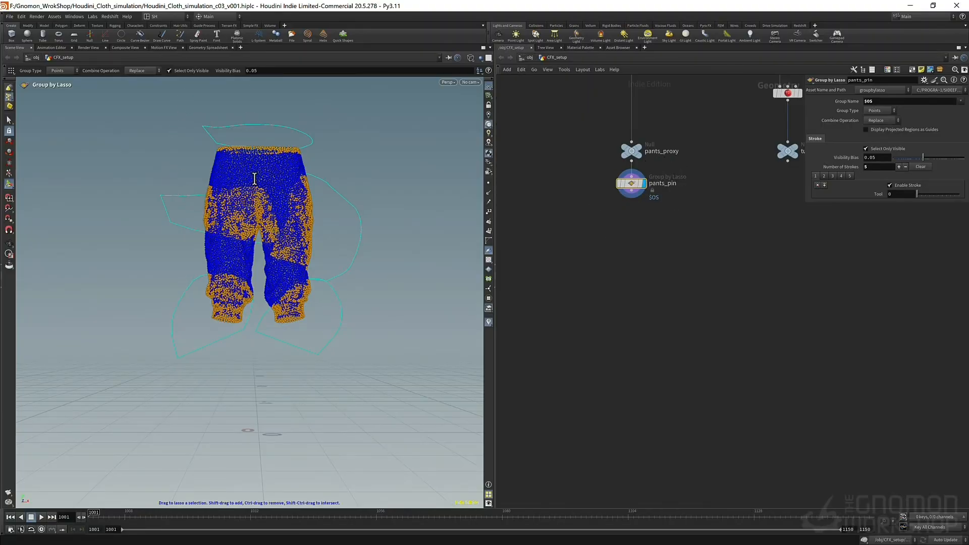
{"action": "key", "text": "Escape"}
{"action": "mouse_move", "coordinate": [254, 179]}
{"action": "left_mouse_down"}
{"action": "mouse_move", "coordinate": [264, 191]}
{"action": "mouse_move", "coordinate": [249, 204]}
{"action": "mouse_move", "coordinate": [193, 201]}
{"action": "left_mouse_up"}
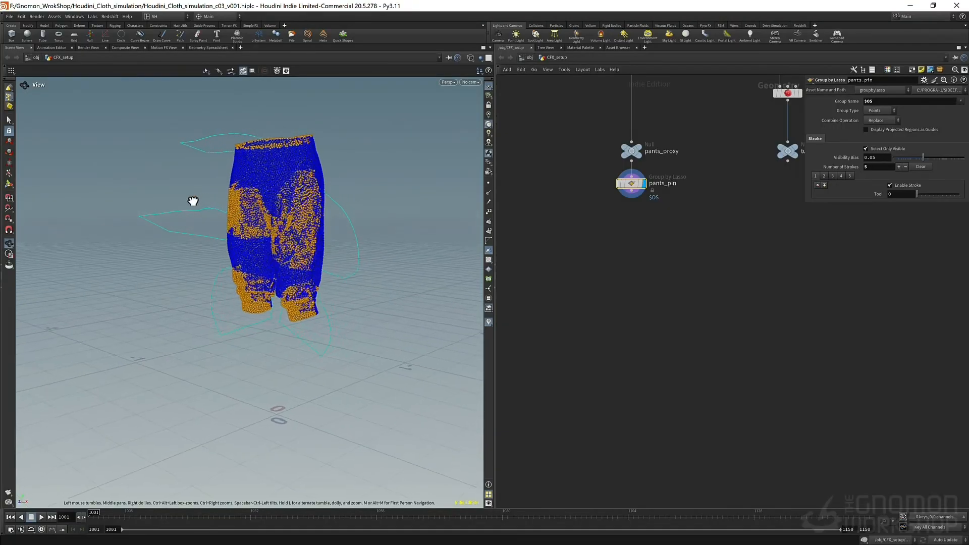
{"action": "key", "text": "Return"}
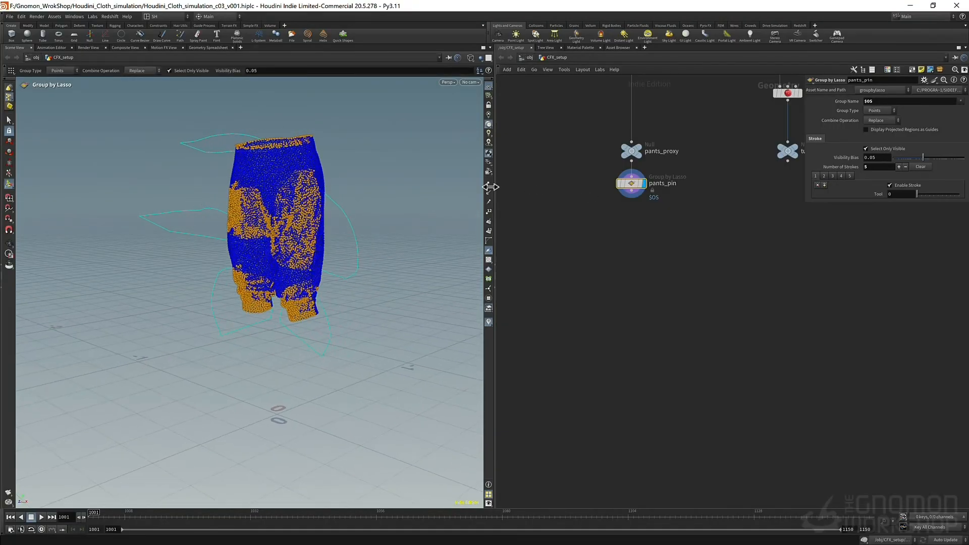
{"action": "key", "text": "Escape"}
{"action": "mouse_move", "coordinate": [267, 202]}
{"action": "left_mouse_down"}
{"action": "mouse_move", "coordinate": [159, 226]}
{"action": "mouse_move", "coordinate": [182, 244]}
{"action": "mouse_move", "coordinate": [186, 274]}
{"action": "left_mouse_up"}
{"action": "key", "text": "Return"}
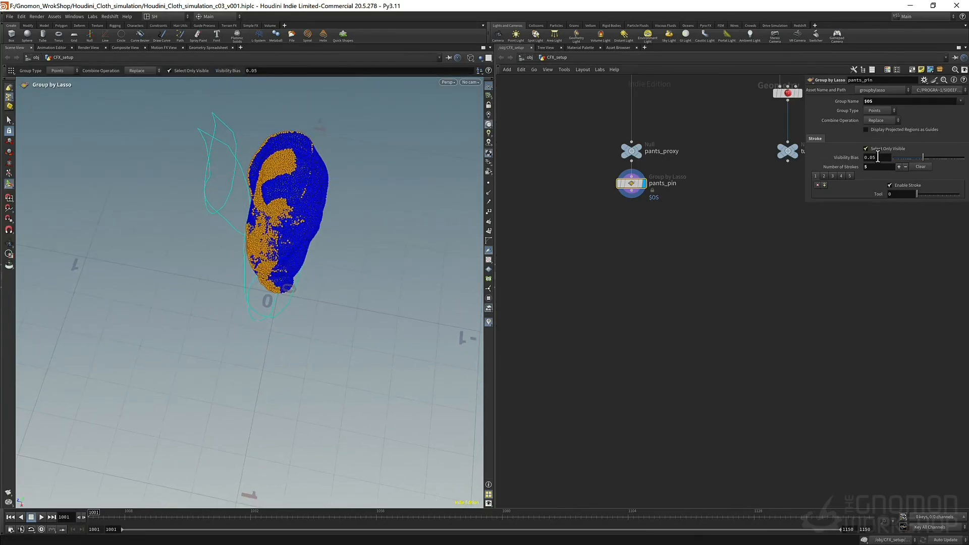
{"action": "left_click", "coordinate": [867, 148]}
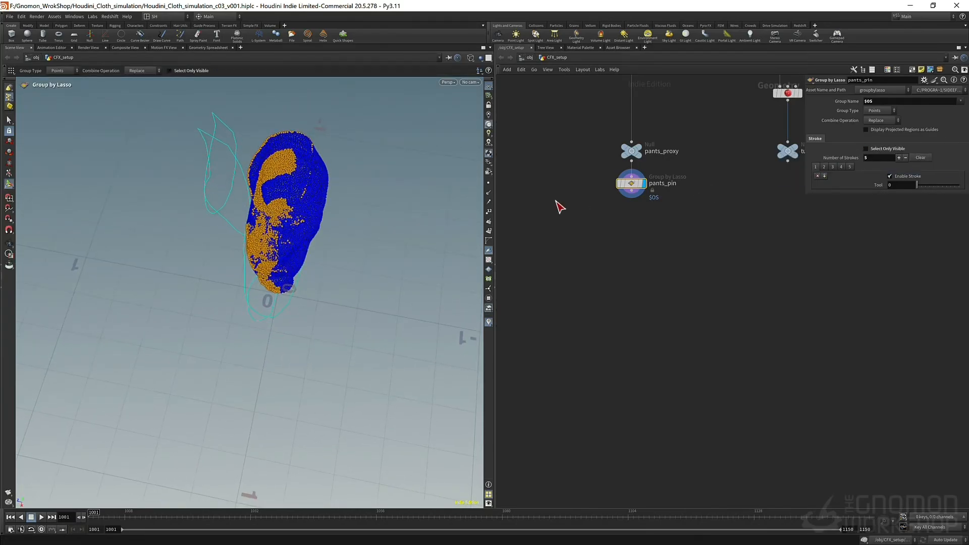
- Try an added lasso stroke around the upper half of the pants and clear all strokes from pants_pin
{"action": "mouse_move", "coordinate": [259, 208]}
{"action": "left_mouse_down", "text": "alt"}
{"action": "mouse_move", "coordinate": [347, 145]}
{"action": "mouse_move", "coordinate": [323, 136]}
{"action": "left_mouse_up", "text": "alt"}
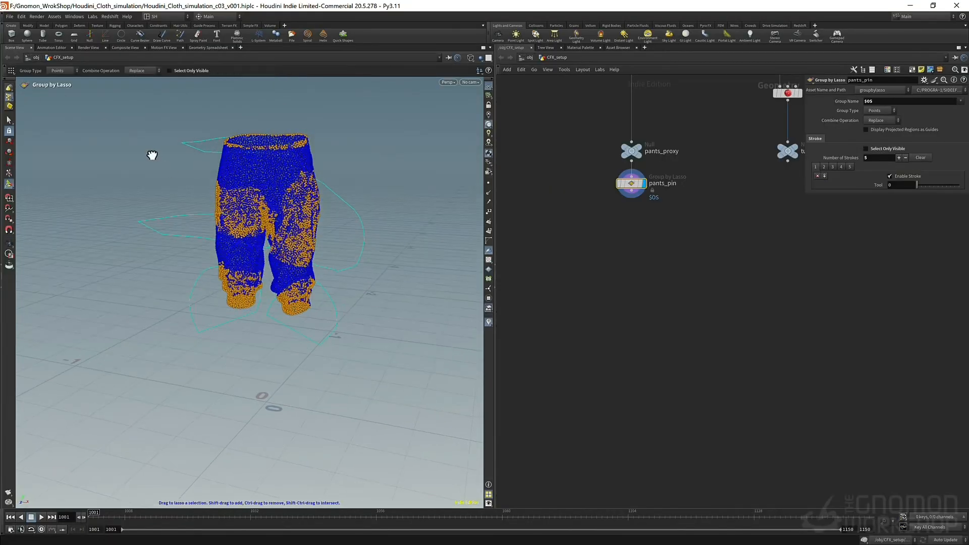
{"action": "left_click_drag", "start_coordinate": [148, 151], "coordinate": [438, 65], "text": "shift"}
{"action": "mouse_move", "coordinate": [365, 196]}
{"action": "left_mouse_down", "text": "alt"}
{"action": "mouse_move", "coordinate": [119, 173]}
{"action": "mouse_move", "coordinate": [147, 223]}
{"action": "mouse_move", "coordinate": [277, 189]}
{"action": "mouse_move", "coordinate": [409, 189]}
{"action": "left_mouse_up", "text": "alt"}
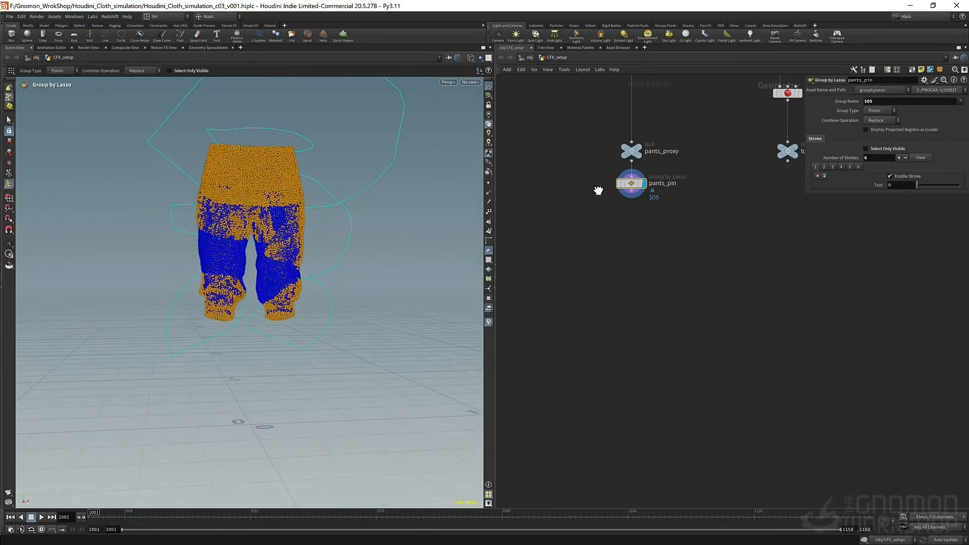
{"action": "left_click", "coordinate": [921, 157]}
{"action": "scroll", "coordinate": [336, 188], "scroll_direction": "up", "scroll_amount": 5, "text": "alt"}
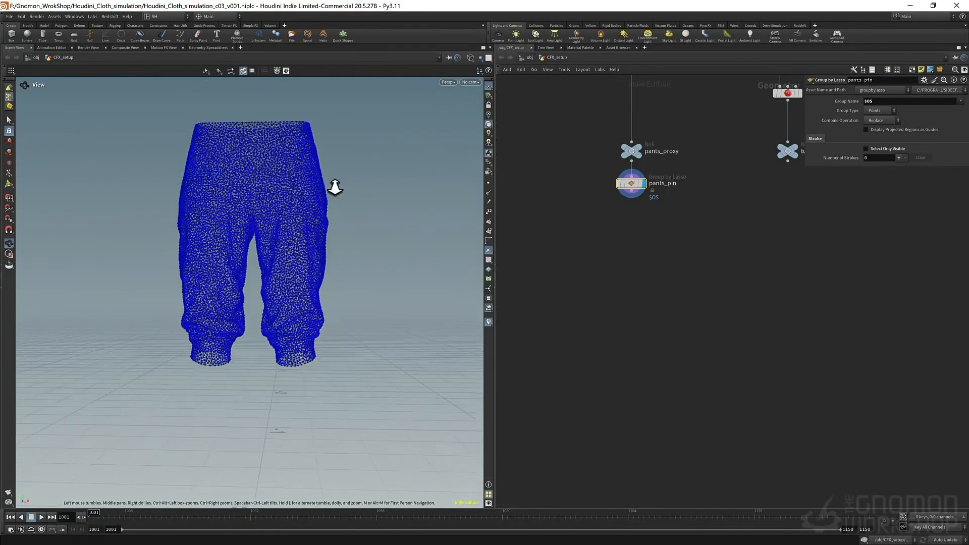
{"action": "left_click_drag", "start_coordinate": [277, 198], "coordinate": [277, 207], "text": "alt"}
- Look over the other garments' proxy branches in the network
{"action": "scroll", "coordinate": [736, 291], "scroll_direction": "down", "scroll_amount": 3}
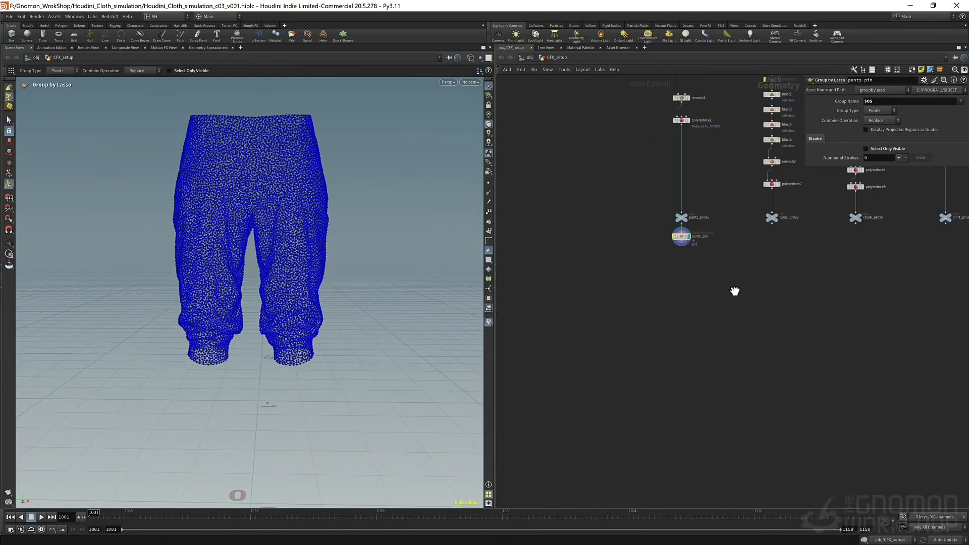
{"action": "middle_click_drag", "start_coordinate": [773, 284], "coordinate": [581, 292]}
{"action": "scroll", "coordinate": [628, 295], "scroll_direction": "down", "scroll_amount": 2}
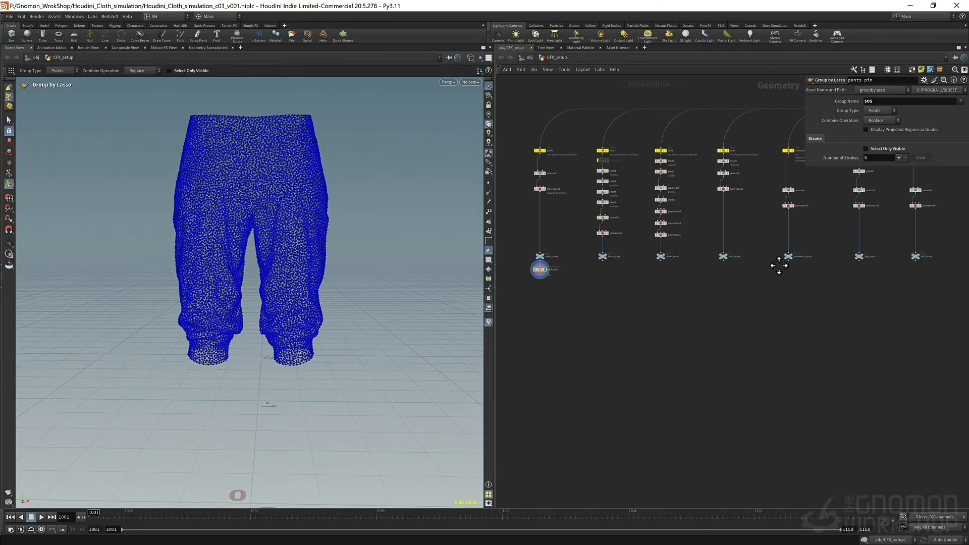
{"action": "scroll", "coordinate": [821, 282], "scroll_direction": "down", "scroll_amount": 2}
{"action": "middle_click_drag", "start_coordinate": [874, 289], "coordinate": [628, 262]}
{"action": "scroll", "coordinate": [538, 256], "scroll_direction": "up", "scroll_amount": 3}
{"action": "scroll", "coordinate": [626, 234], "scroll_direction": "up", "scroll_amount": 3}
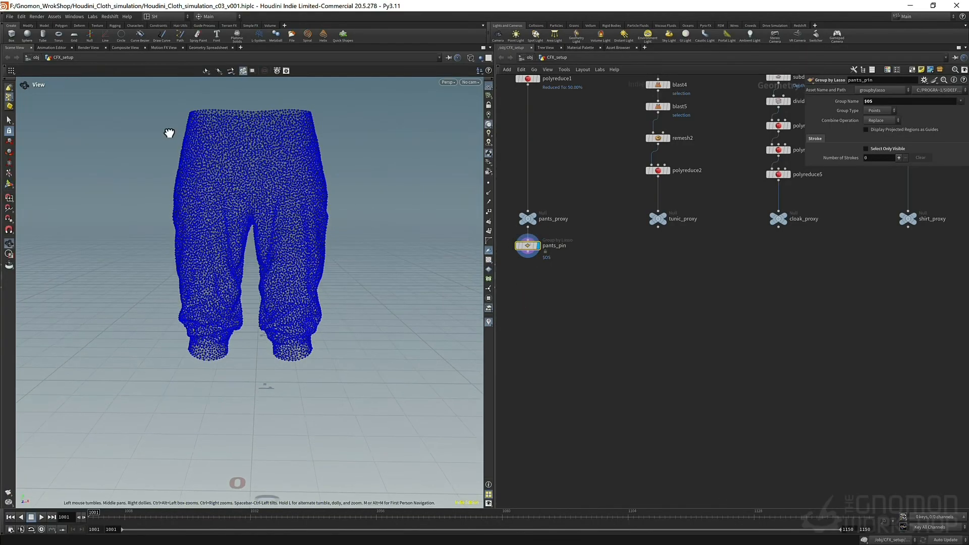
- Lasso points at the pants' waistband for the pants_pin group
{"action": "key", "text": "Escape"}
{"action": "left_click_drag", "start_coordinate": [172, 124], "coordinate": [229, 129]}
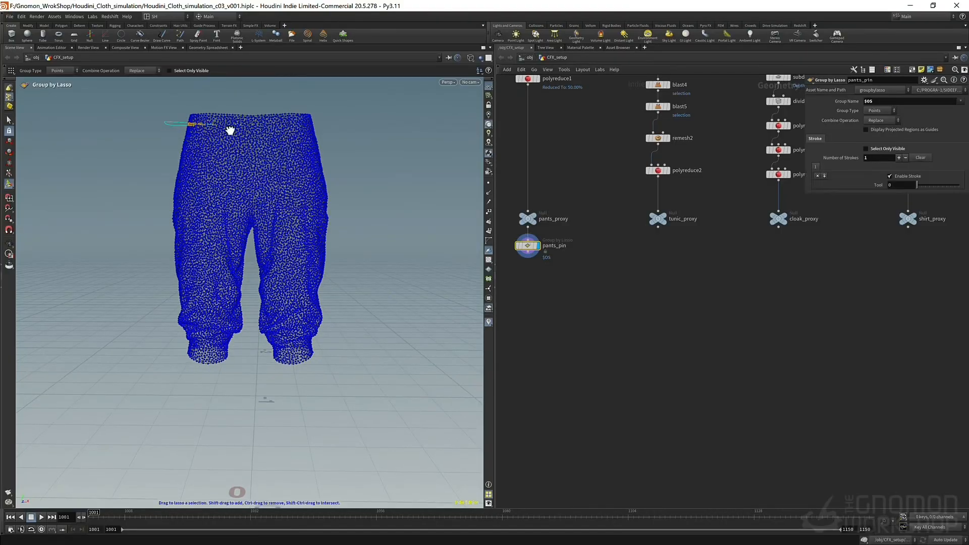
{"action": "right_click_drag", "start_coordinate": [229, 129], "coordinate": [158, 162], "text": "alt"}
{"action": "left_click_drag", "start_coordinate": [158, 162], "coordinate": [271, 303], "text": "alt"}
{"action": "left_click_drag", "start_coordinate": [160, 289], "coordinate": [372, 216], "text": "alt"}
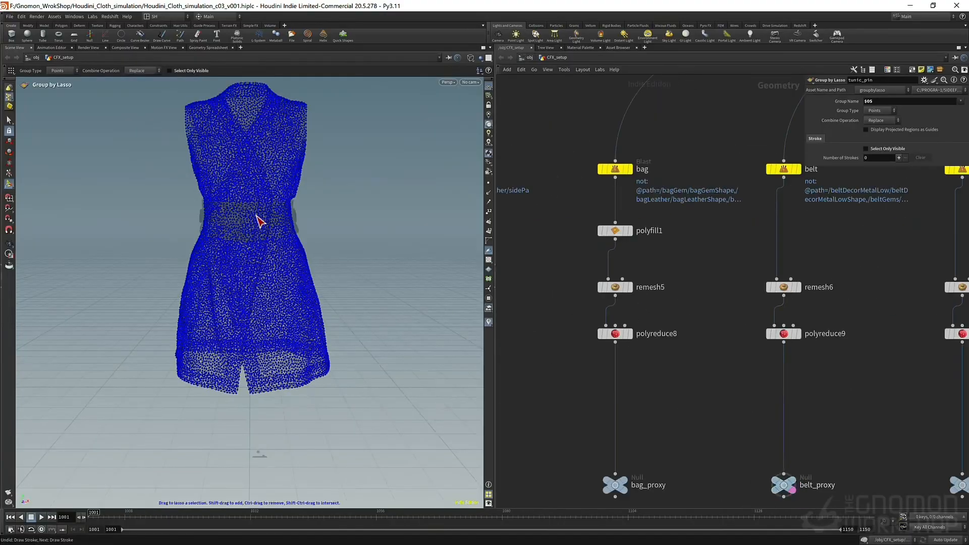
- Examine the tunic's and cloak's proxy points for the tunic_pin and cloak_pin groups
{"action": "scroll", "coordinate": [632, 346], "scroll_direction": "down", "scroll_amount": 3}
{"action": "scroll", "coordinate": [91, 310], "scroll_direction": "up", "scroll_amount": 5}
{"action": "left_click_drag", "start_coordinate": [65, 318], "coordinate": [200, 343]}
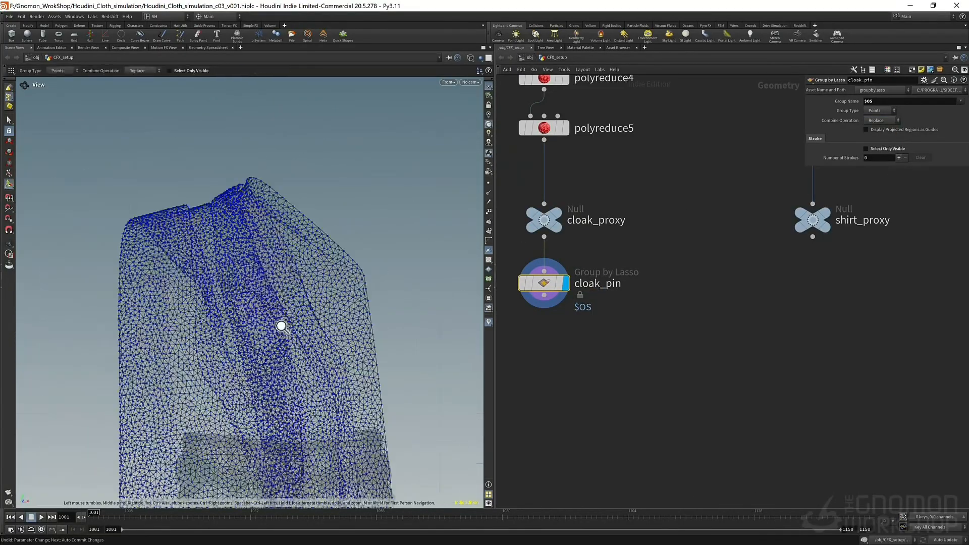
{"action": "scroll", "coordinate": [282, 324], "scroll_direction": "up", "scroll_amount": 5}
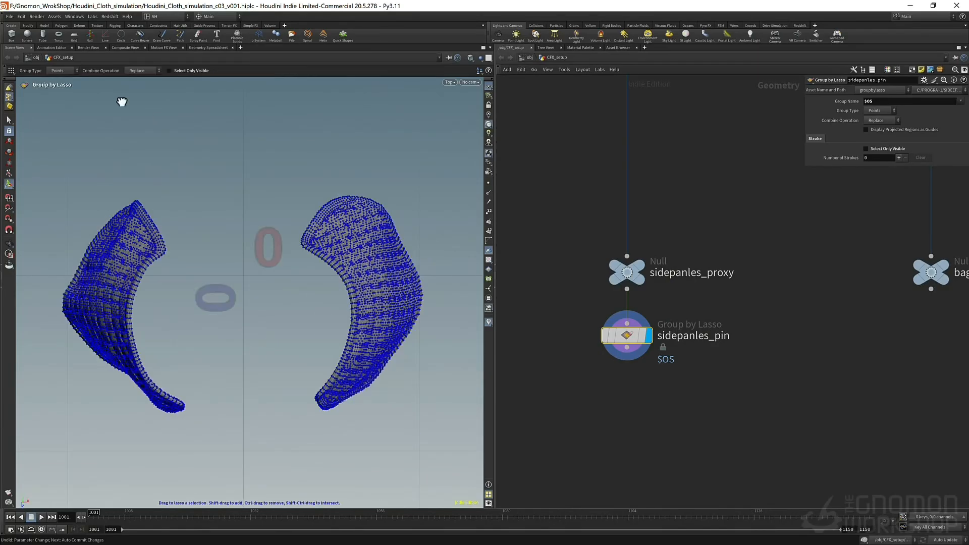
- Try lassoing points on both side panels from above for the sidepanles_pin group, and undo the strokes
{"action": "left_click_drag", "start_coordinate": [291, 233], "coordinate": [364, 310]}
{"action": "key", "text": "ctrl+z"}
{"action": "left_click_drag", "start_coordinate": [131, 354], "coordinate": [162, 247]}
{"action": "key", "text": "space+1"}
{"action": "key", "text": "ctrl+z"}
{"action": "key", "text": "space+3"}
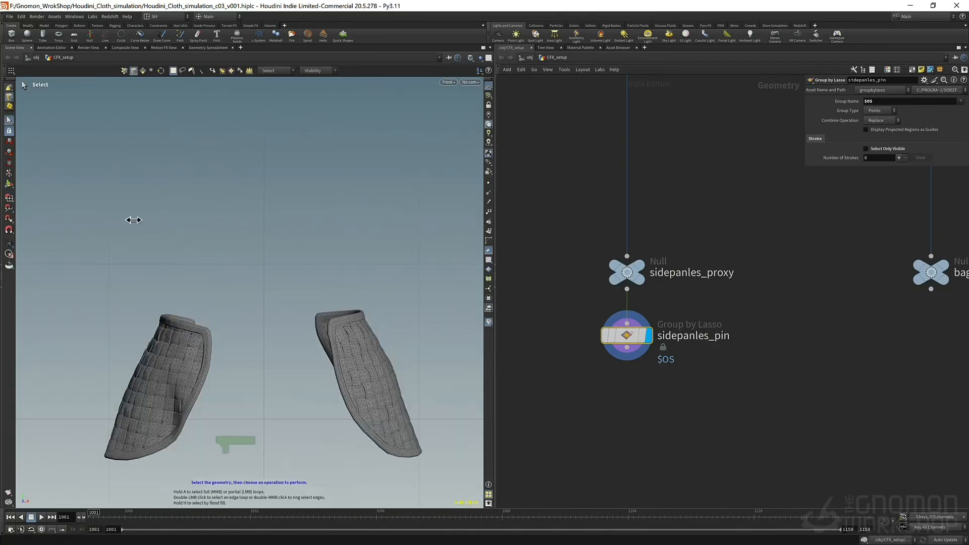
- Lasso points at the side panels' upper edge from the front for the sidepanles_pin group
{"action": "mouse_move", "coordinate": [151, 321]}
{"action": "left_mouse_down"}
{"action": "mouse_move", "coordinate": [301, 327]}
{"action": "mouse_move", "coordinate": [156, 312]}
{"action": "left_mouse_up"}
{"action": "key", "text": "space+1"}
{"action": "left_click_drag", "start_coordinate": [157, 308], "coordinate": [196, 318], "text": "alt"}
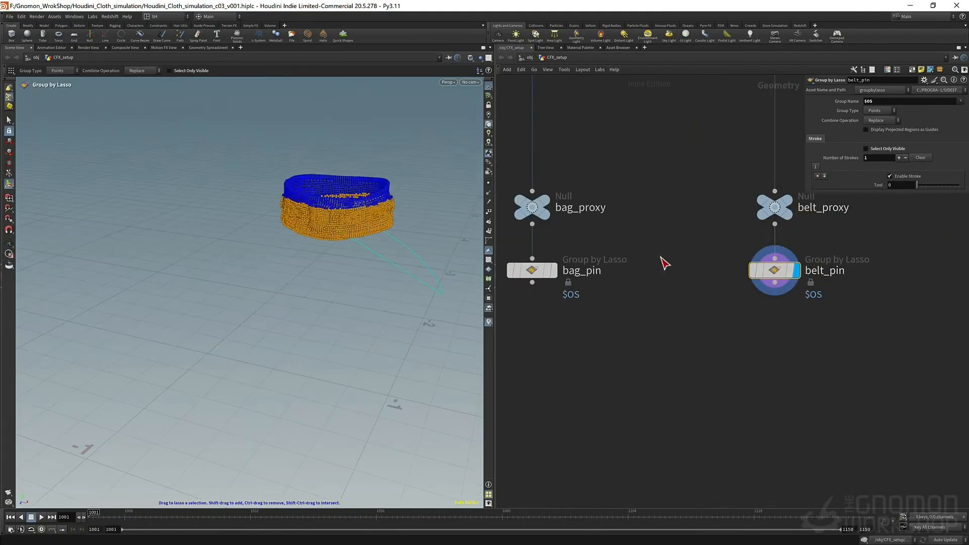
- Try lassoing the arm parts of both shoulder armour pieces for shoulderArmour_pin, and delete that Group by Lasso node
{"action": "key", "text": "space+3"}
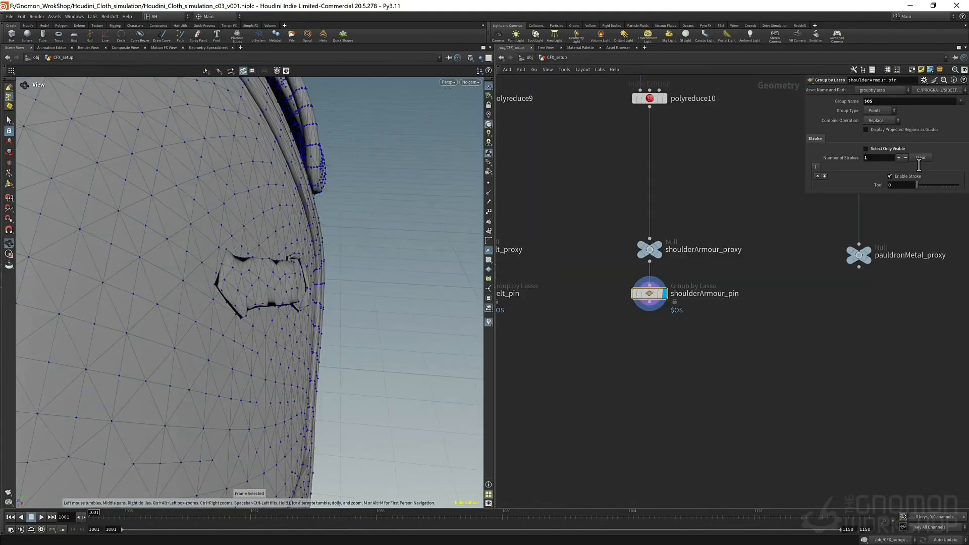
{"action": "mouse_move", "coordinate": [354, 303]}
{"action": "left_mouse_down"}
{"action": "mouse_move", "coordinate": [424, 264]}
{"action": "mouse_move", "coordinate": [421, 224]}
{"action": "mouse_move", "coordinate": [398, 230]}
{"action": "mouse_move", "coordinate": [322, 329]}
{"action": "left_mouse_up"}
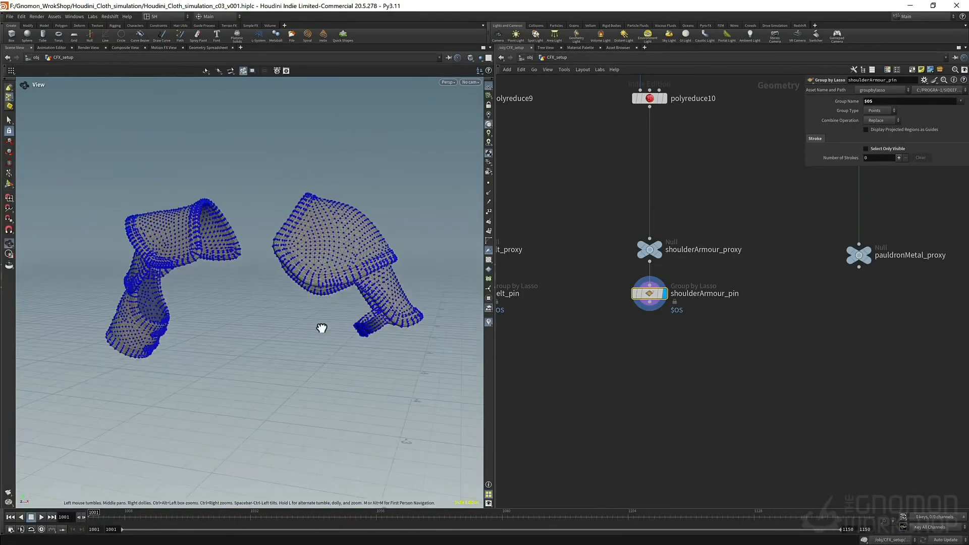
{"action": "left_click_drag", "start_coordinate": [202, 283], "coordinate": [162, 277]}
{"action": "left_click_drag", "start_coordinate": [162, 277], "coordinate": [225, 346]}
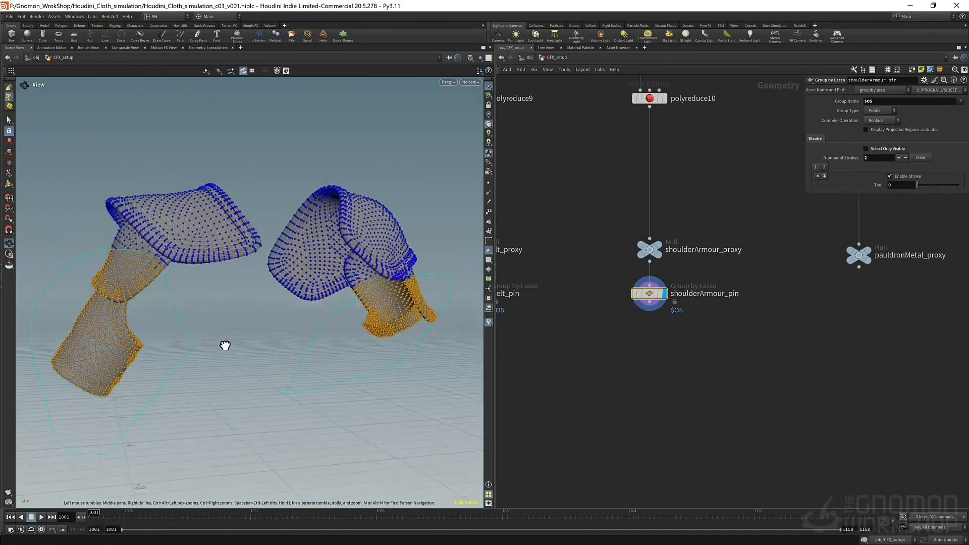
{"action": "key", "text": "Delete"}
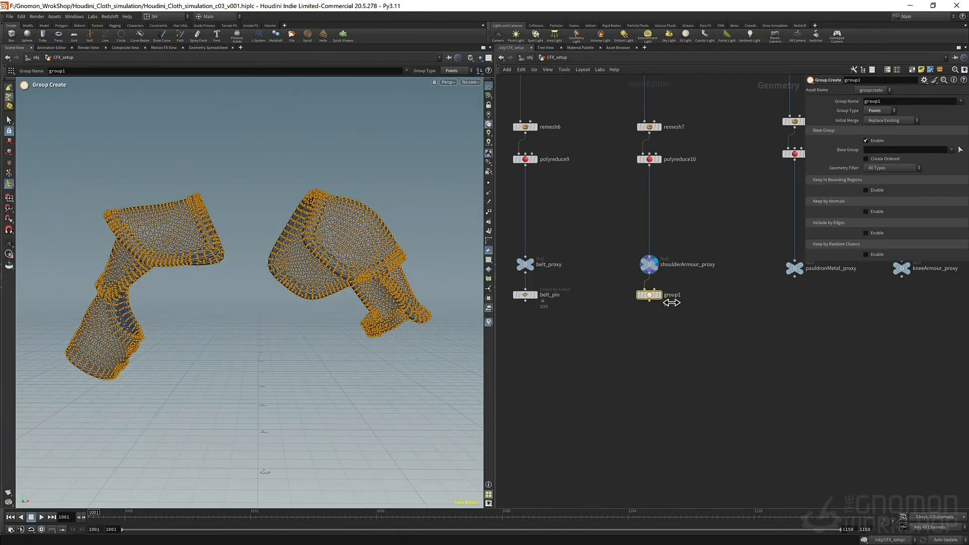
- Toggle the Base Group on the shoulder armour's point group and place another Group Create node beneath kneeArmour_proxy
{"action": "left_click", "coordinate": [866, 141]}
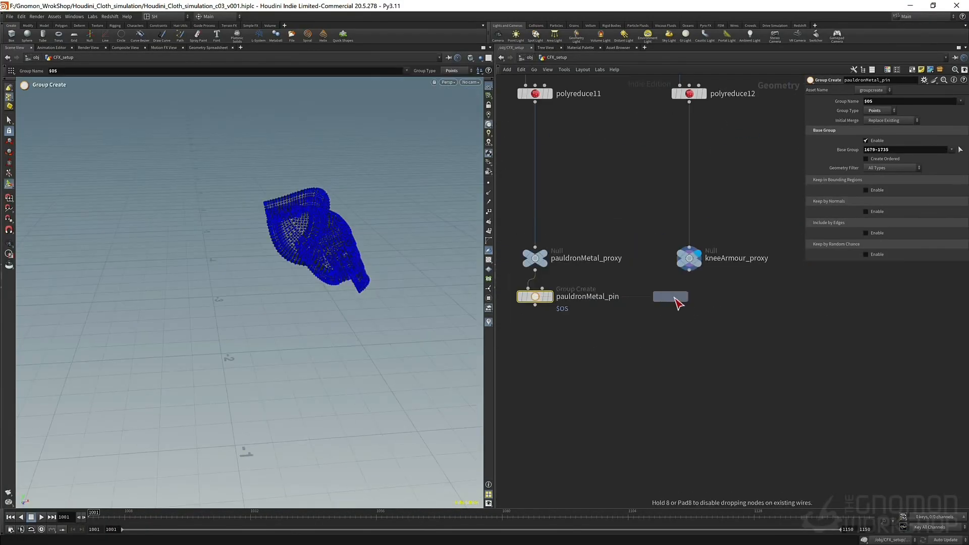
{"action": "left_click", "coordinate": [680, 303]}
{"action": "key", "text": "f"}
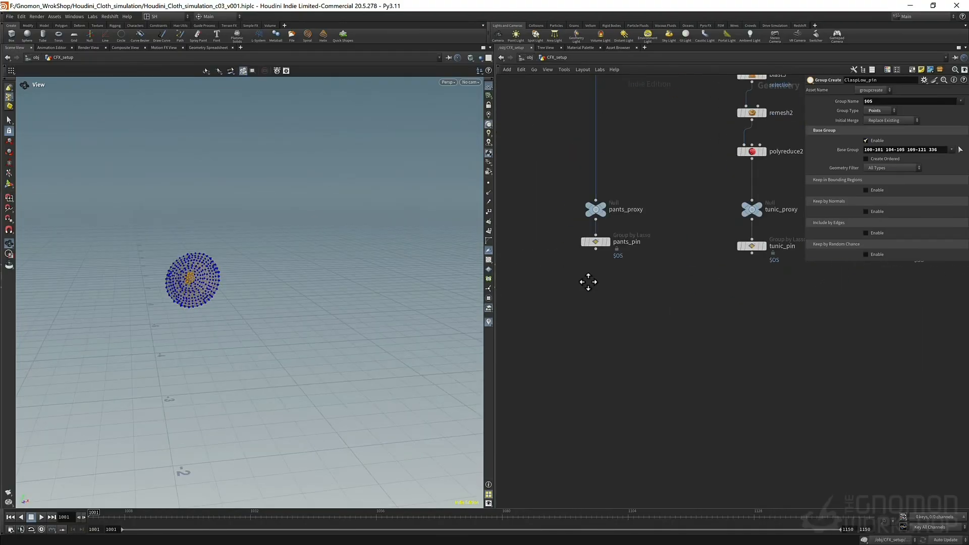
- Look over the end of the pants branch around pants_pin in the network
{"action": "scroll", "coordinate": [604, 288], "scroll_direction": "down", "scroll_amount": 2}
{"action": "scroll", "coordinate": [619, 242], "scroll_direction": "up", "scroll_amount": 3}
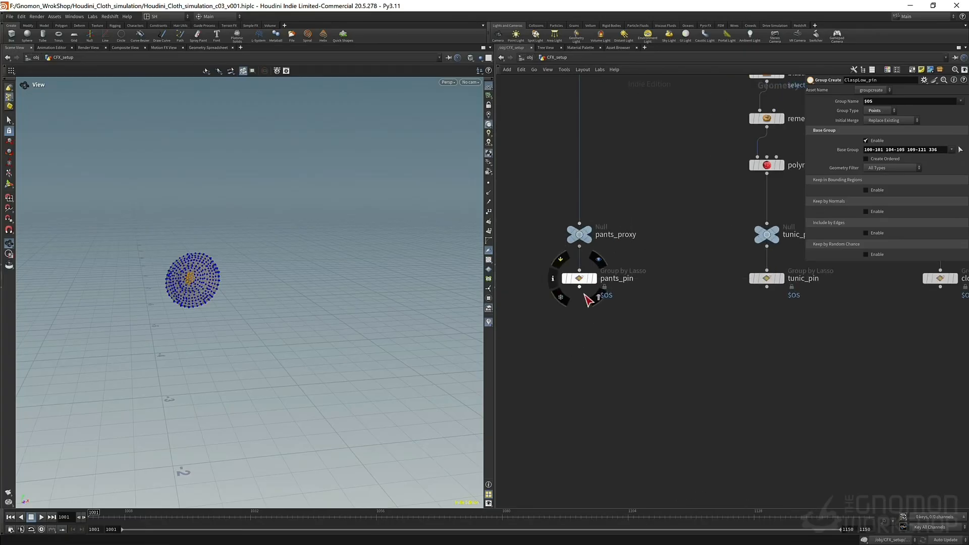
{"action": "middle_click_drag", "start_coordinate": [580, 280], "coordinate": [608, 237]}
{"action": "middle_click_drag", "start_coordinate": [599, 340], "coordinate": [618, 197]}
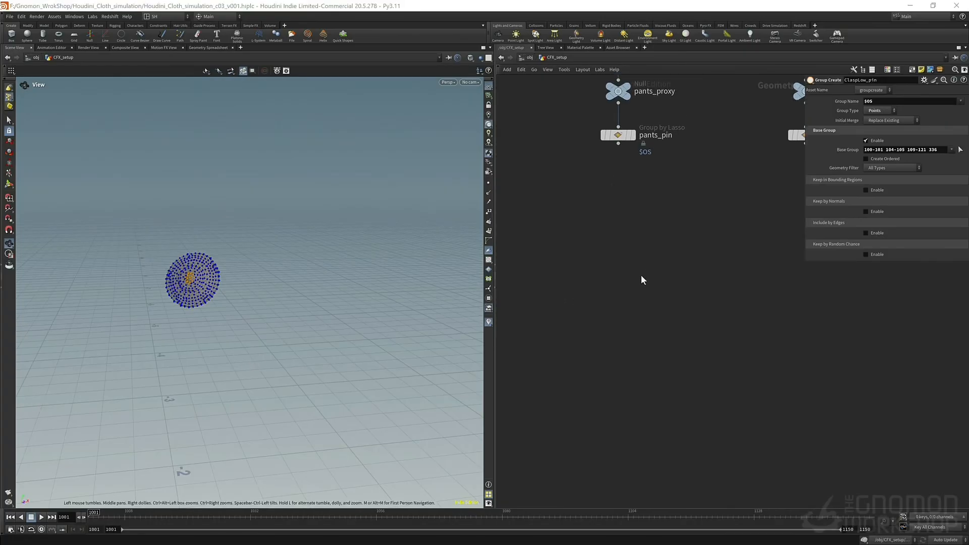
{"action": "middle_click_drag", "start_coordinate": [595, 210], "coordinate": [608, 221]}
{"action": "key", "text": "Tab"}
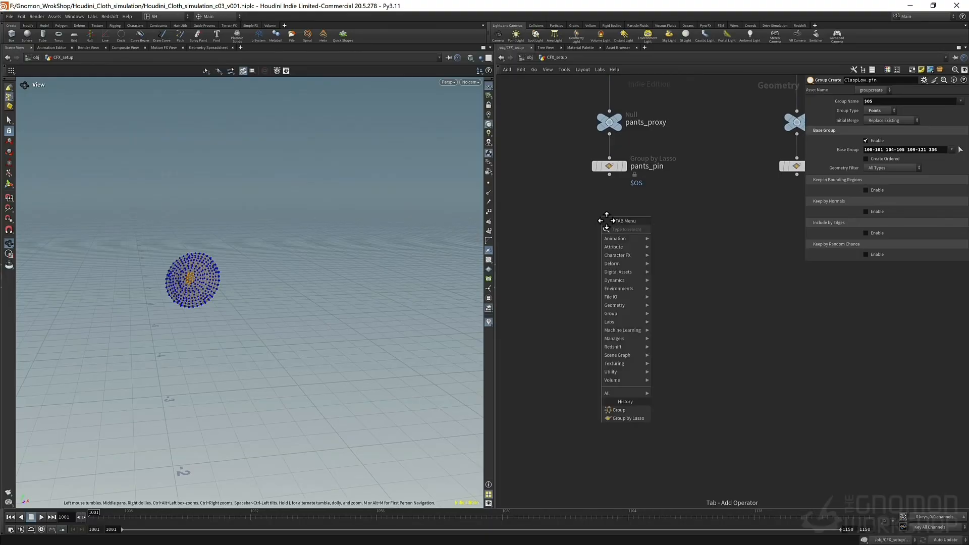
{"action": "type", "text": "vd"}
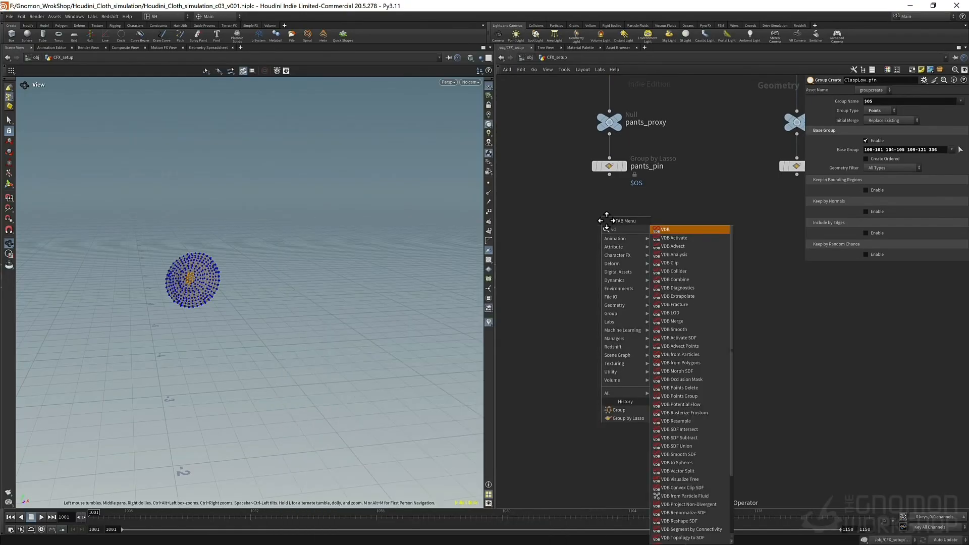
{"action": "key", "text": "BackSpace"}
{"action": "type", "text": "ll"}
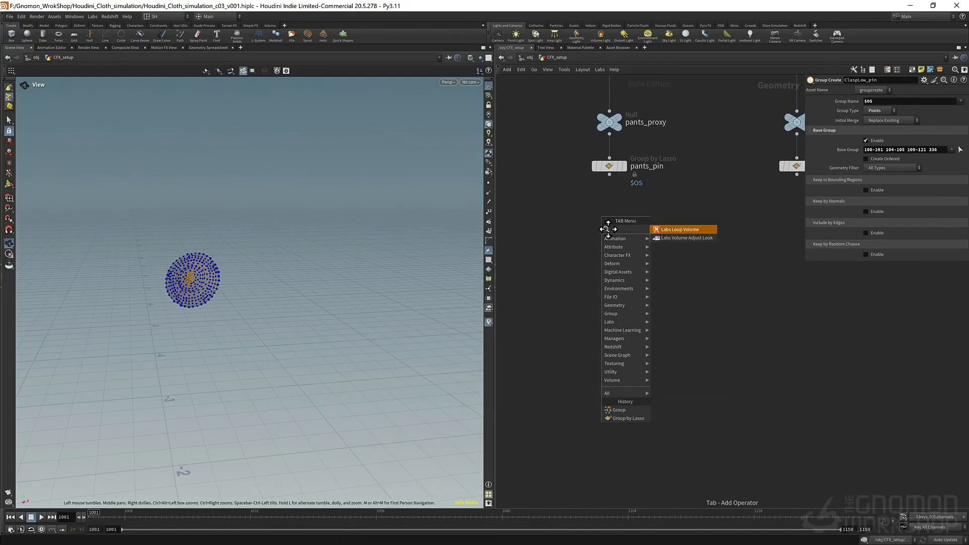
{"action": "key", "text": "BackSpace"}
{"action": "key", "text": "BackSpace"}
{"action": "key", "text": "Escape"}
{"action": "key", "text": "Tab"}
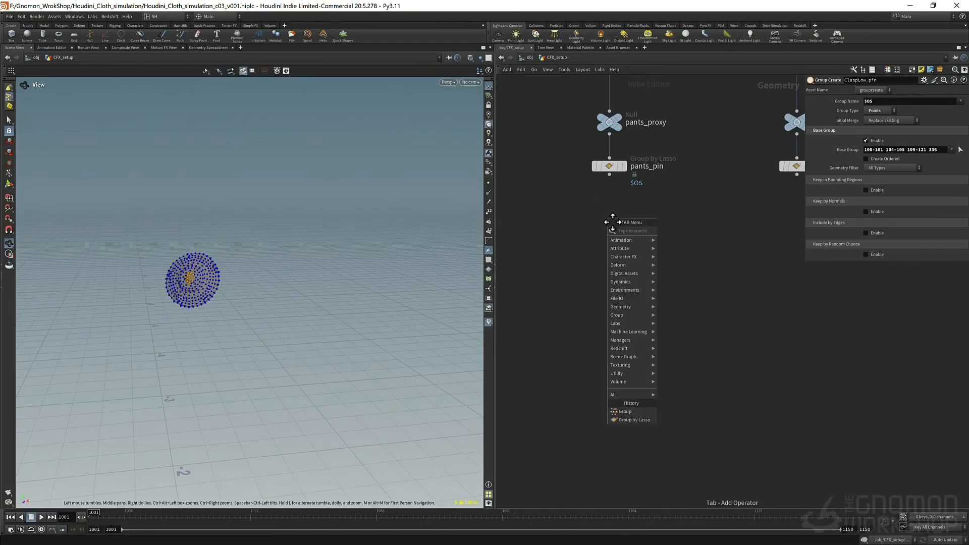
{"action": "type", "text": "con"}
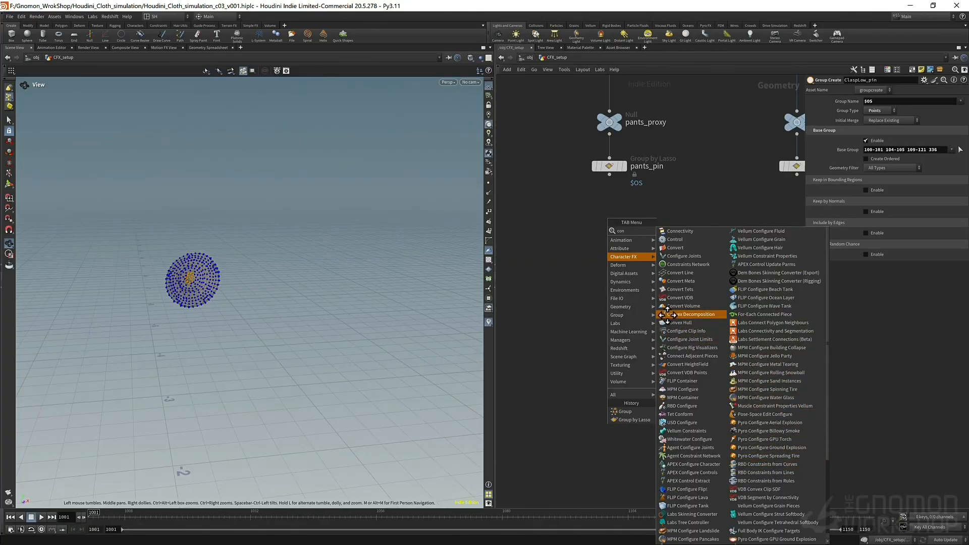
{"action": "type", "text": "f"}
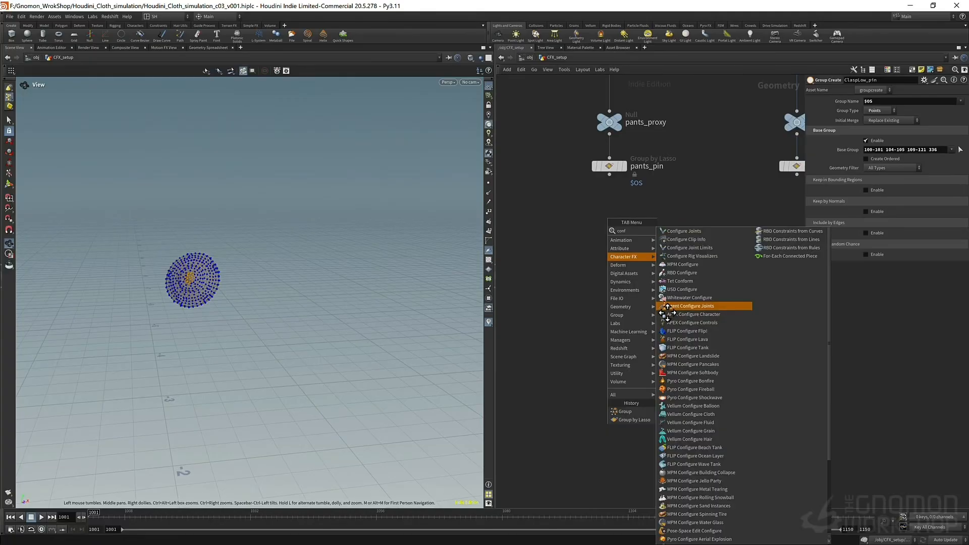
{"action": "left_click", "coordinate": [559, 242]}
- Add a Vellum Configure Cloth node beneath pants_pin and connect its geometry input to pants_pin
{"action": "key", "text": "Tab"}
{"action": "type", "text": "c"}
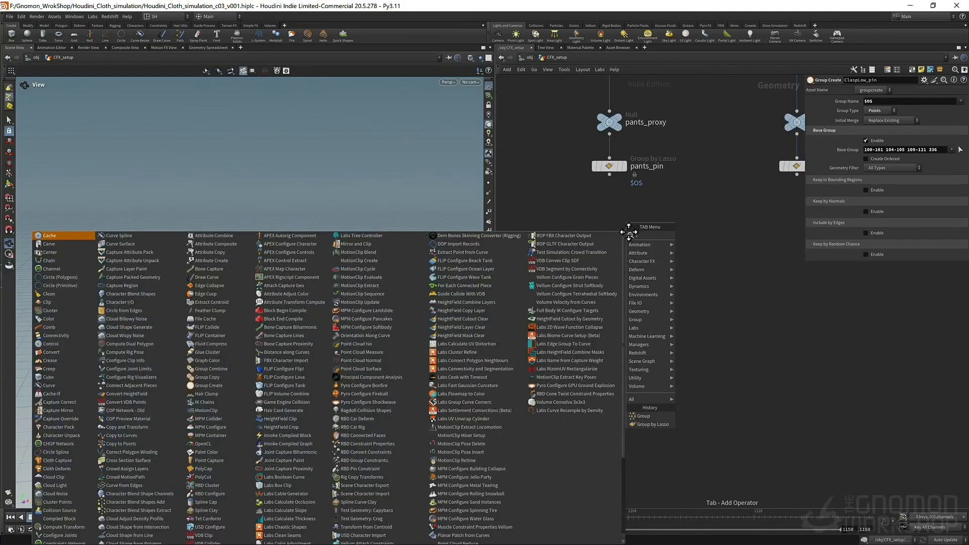
{"action": "type", "text": "loth"}
{"action": "left_click", "coordinate": [679, 253]}
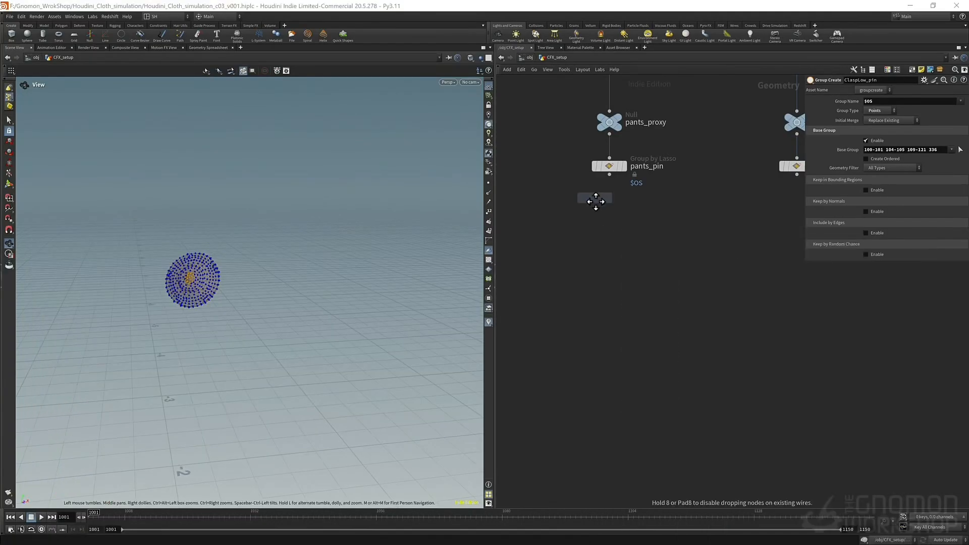
{"action": "left_click", "coordinate": [607, 204]}
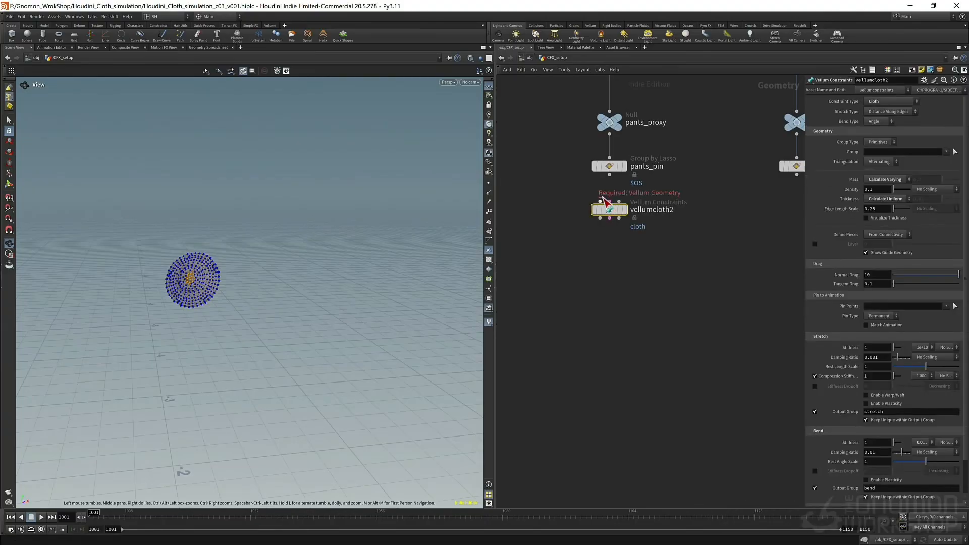
{"action": "left_click_drag", "start_coordinate": [601, 199], "coordinate": [610, 176]}
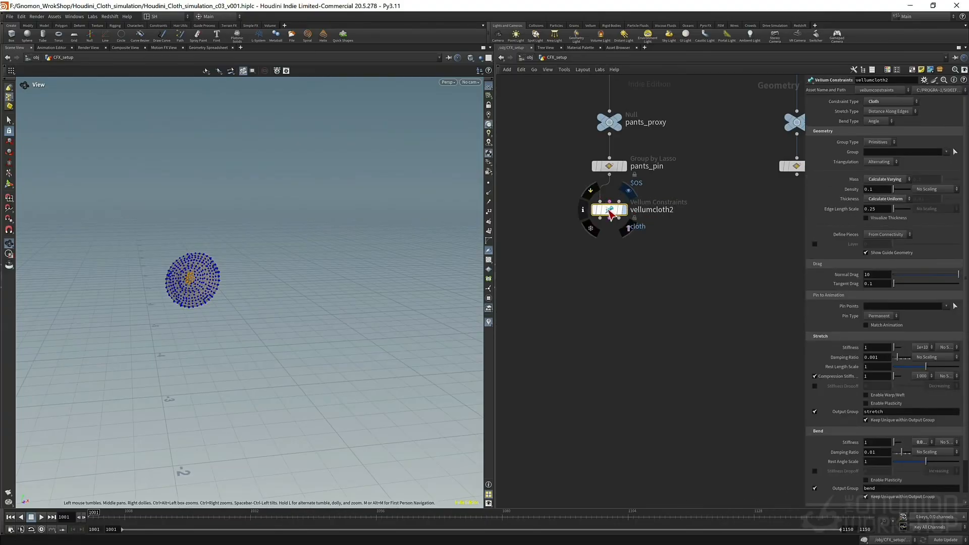
- Display the pants' Vellum cloth node and turn on Visualize Thickness to inspect the legs
{"action": "left_click", "coordinate": [610, 212]}
{"action": "key", "text": "space+f"}
{"action": "scroll", "coordinate": [299, 257], "scroll_direction": "down", "scroll_amount": 3}
{"action": "mouse_move", "coordinate": [299, 258]}
{"action": "left_mouse_down"}
{"action": "mouse_move", "coordinate": [283, 249]}
{"action": "mouse_move", "coordinate": [332, 249]}
{"action": "mouse_move", "coordinate": [310, 251]}
{"action": "left_mouse_up"}
{"action": "scroll", "coordinate": [283, 249], "scroll_direction": "up", "scroll_amount": 2}
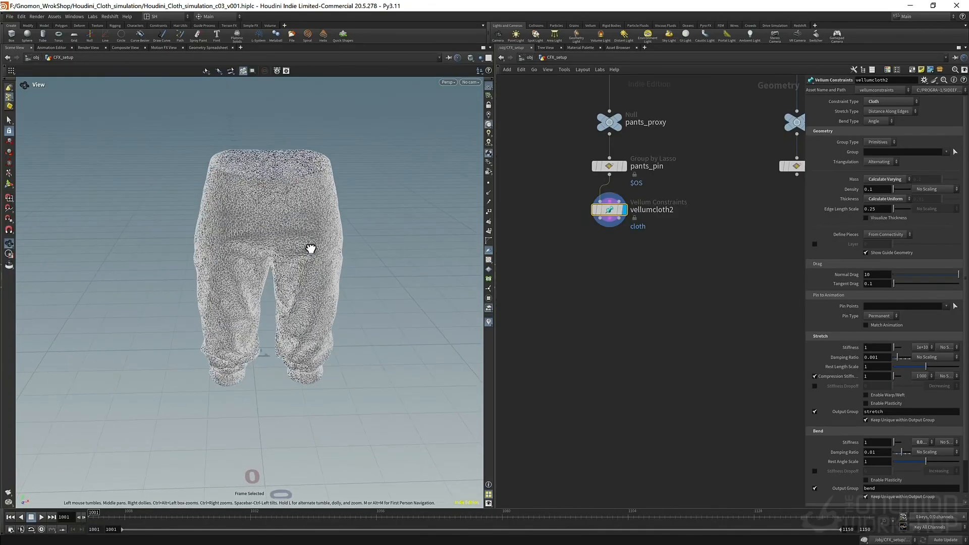
{"action": "left_click", "coordinate": [867, 218]}
{"action": "scroll", "coordinate": [395, 310], "scroll_direction": "up", "scroll_amount": 5}
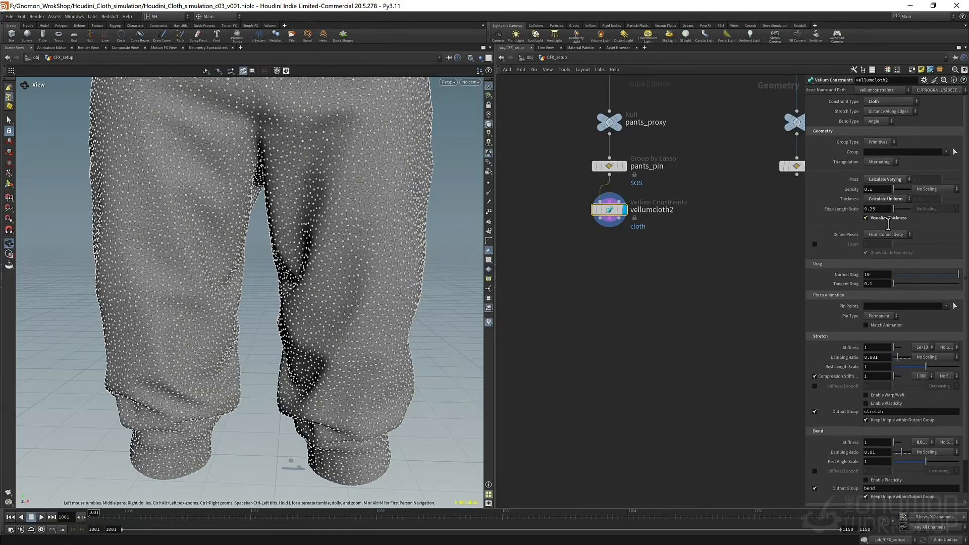
{"action": "left_click_drag", "start_coordinate": [380, 232], "coordinate": [258, 298]}
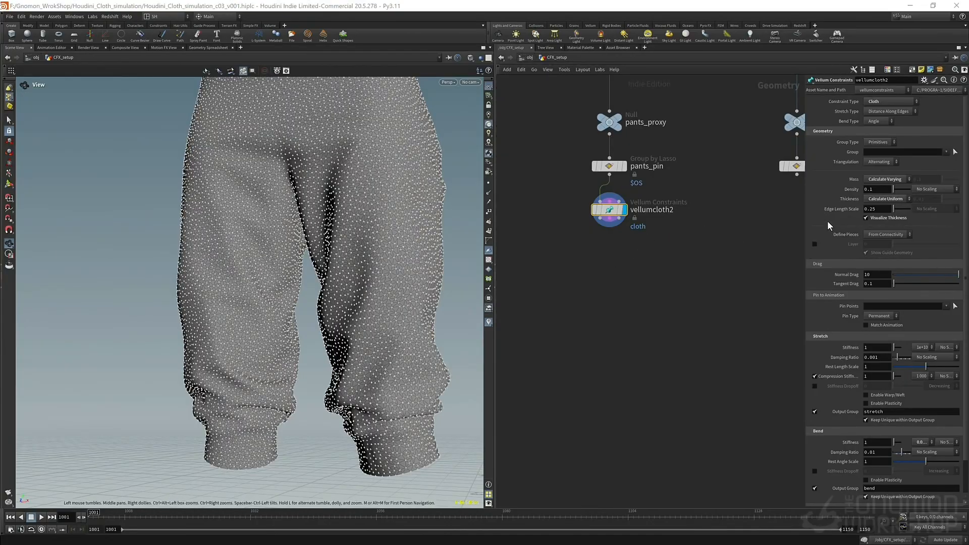
- Enable the Layer option on the pants' cloth constraints and check the Define Pieces choices, keeping From Connectivity
{"action": "left_click", "coordinate": [815, 244]}
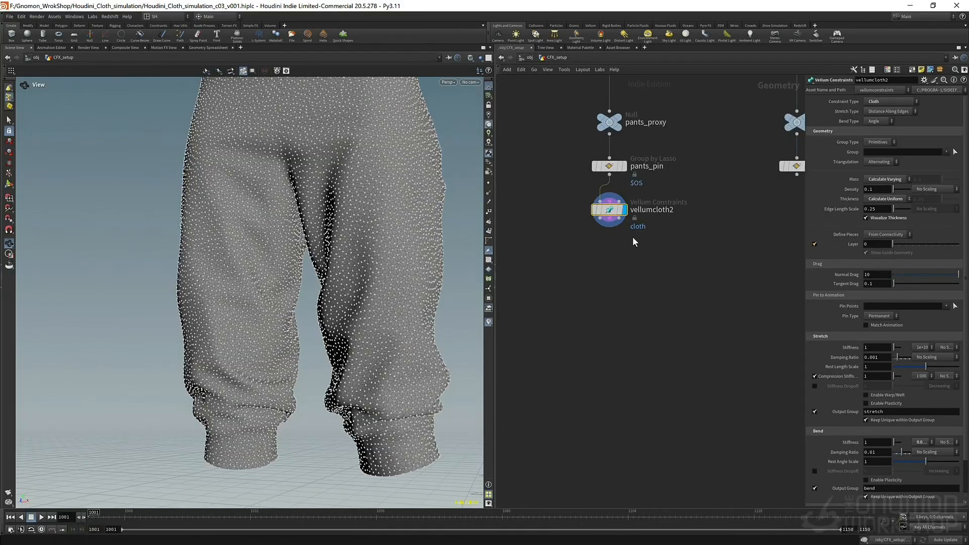
{"action": "right_click_drag", "start_coordinate": [199, 277], "coordinate": [121, 315]}
{"action": "left_click_drag", "start_coordinate": [154, 277], "coordinate": [309, 210]}
{"action": "right_click_drag", "start_coordinate": [309, 210], "coordinate": [277, 226]}
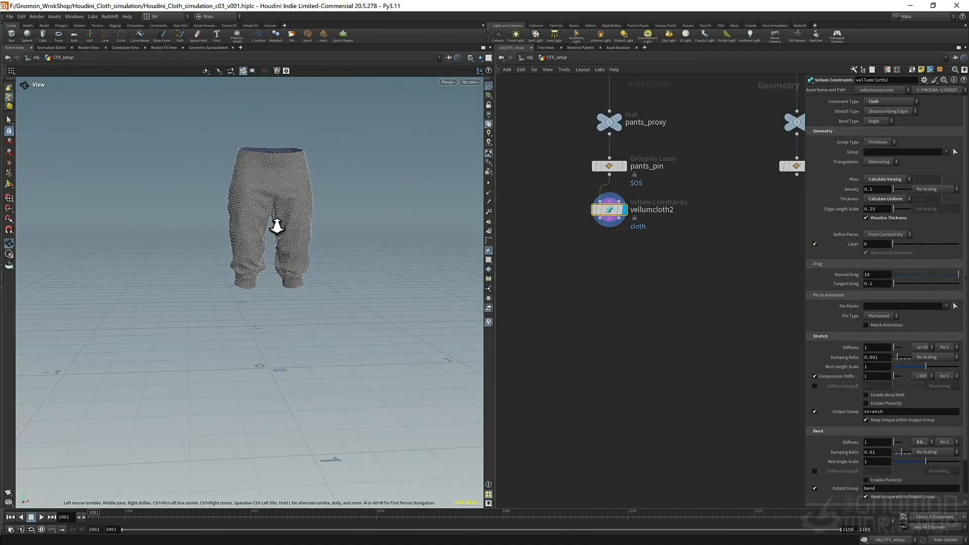
{"action": "middle_click_drag", "start_coordinate": [277, 226], "coordinate": [216, 281]}
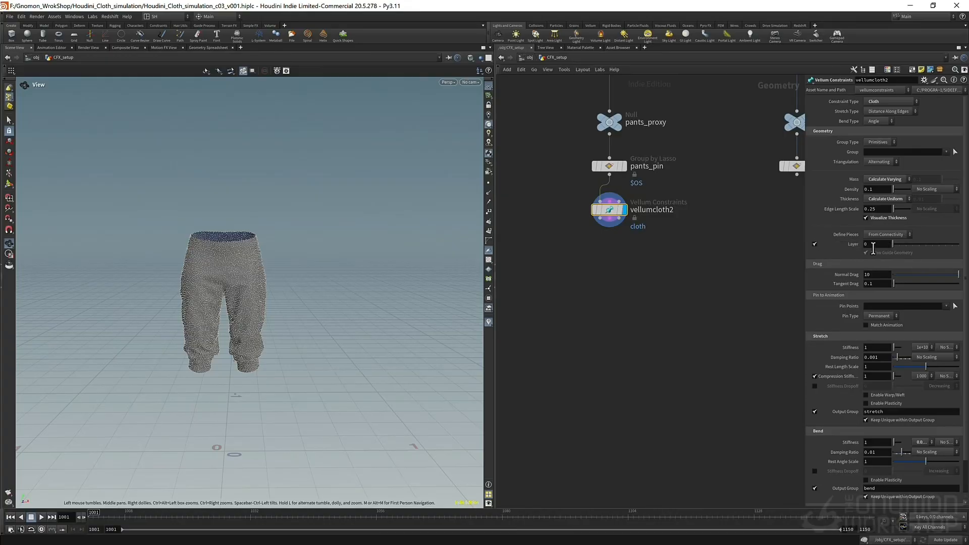
{"action": "left_click", "coordinate": [887, 236]}
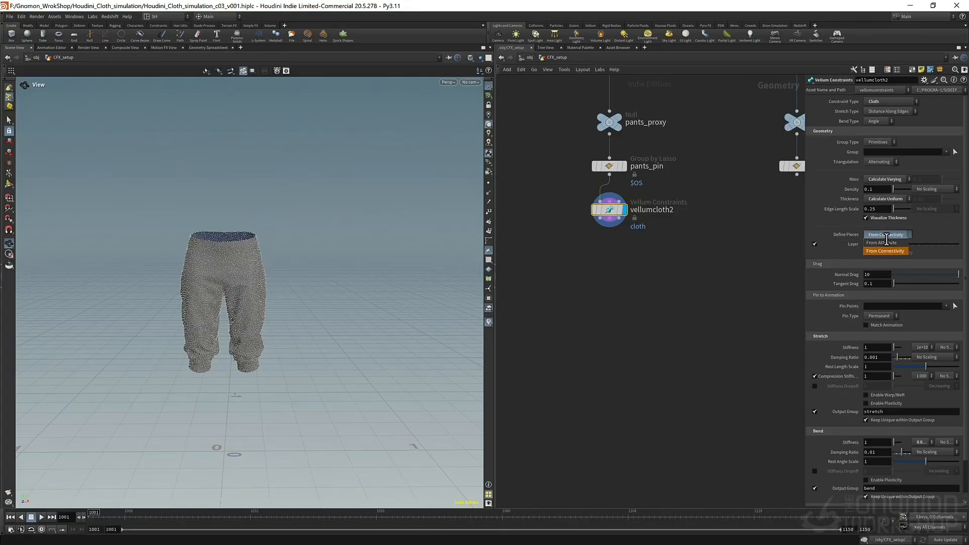
{"action": "left_click", "coordinate": [833, 240]}
- Set the Layer value of the pants' cloth constraints to 100
{"action": "scroll", "coordinate": [568, 256], "scroll_direction": "down", "scroll_amount": 10}
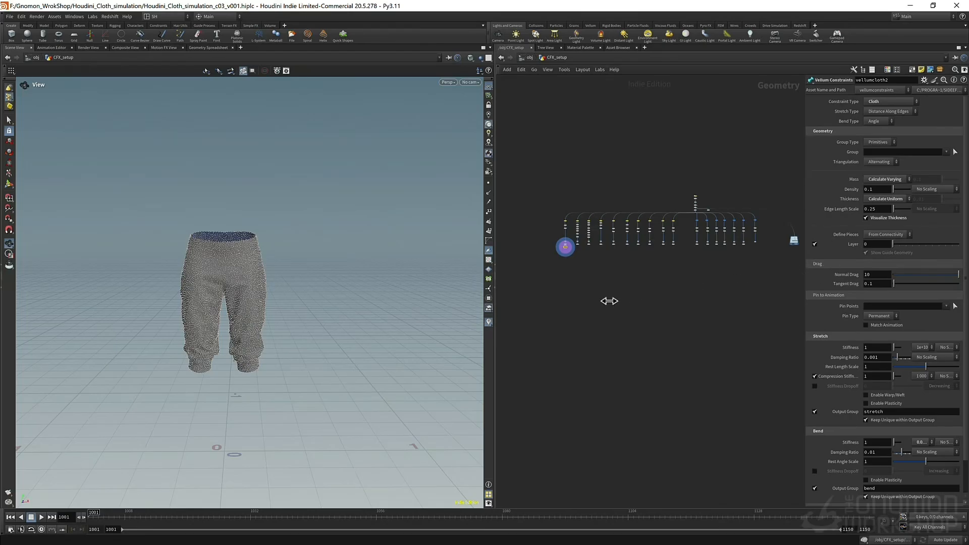
{"action": "scroll", "coordinate": [563, 253], "scroll_direction": "up", "scroll_amount": 10}
{"action": "scroll", "coordinate": [581, 250], "scroll_direction": "up", "scroll_amount": 8}
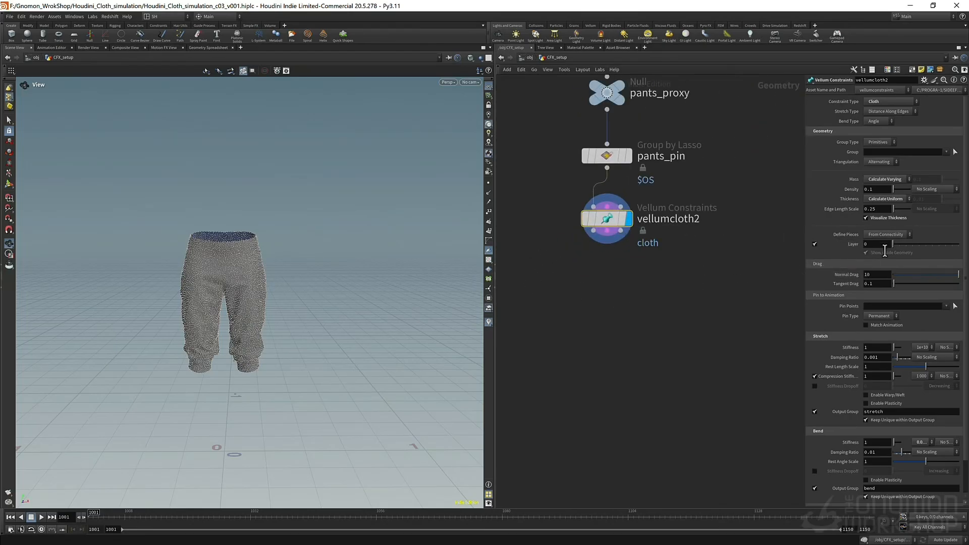
{"action": "left_click_drag", "start_coordinate": [667, 270], "coordinate": [612, 337]}
{"action": "key", "text": "Return"}
{"action": "right_click_drag", "start_coordinate": [593, 338], "coordinate": [575, 327]}
{"action": "middle_click_drag", "start_coordinate": [572, 323], "coordinate": [569, 221]}
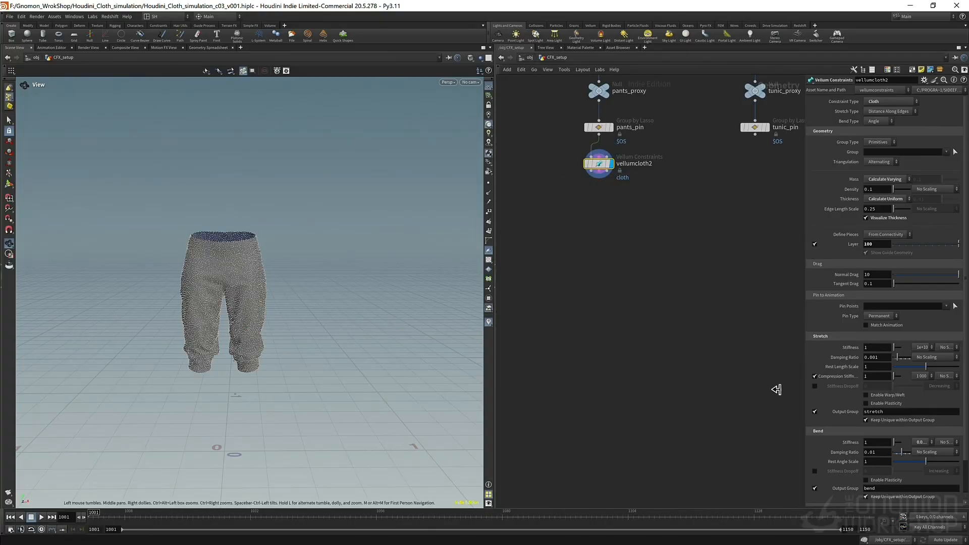
- Add a Vellum Solver below the pants' Vellum cloth node and wire the cloth's geometry and constraint outputs into it
{"action": "left_click_drag", "start_coordinate": [807, 382], "coordinate": [759, 386]}
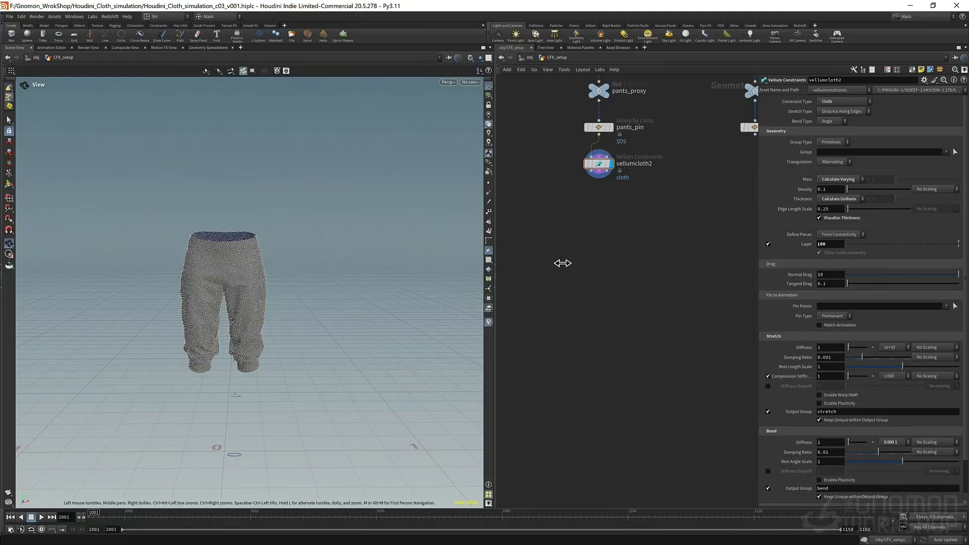
{"action": "key", "text": "Tab"}
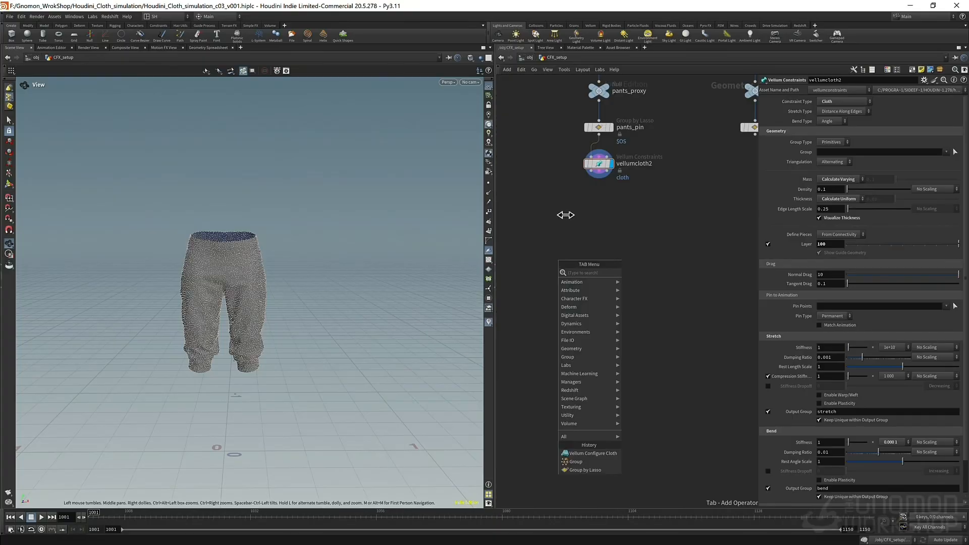
{"action": "type", "text": "vell"}
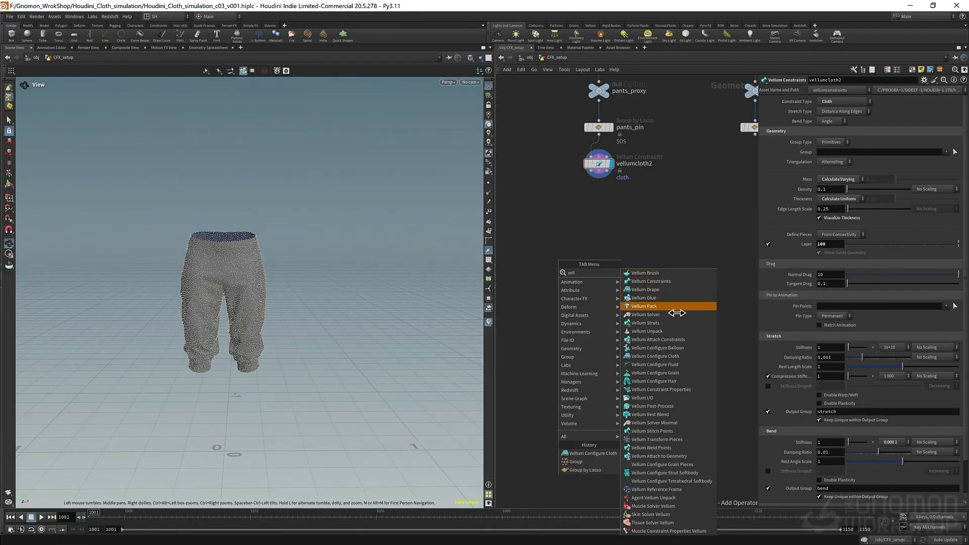
{"action": "left_click", "coordinate": [677, 315]}
{"action": "left_click", "coordinate": [537, 284]}
{"action": "left_click", "coordinate": [528, 277]}
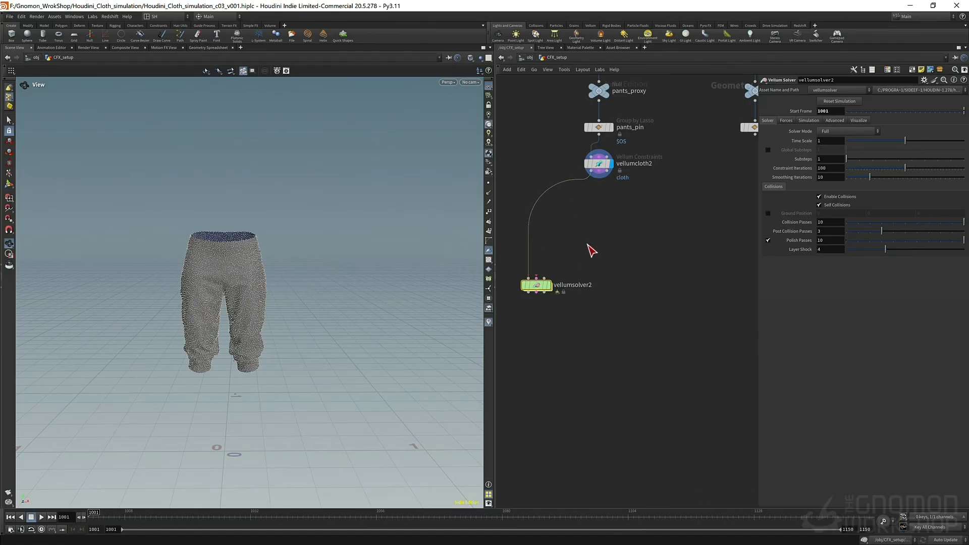
{"action": "left_click", "coordinate": [536, 277]}
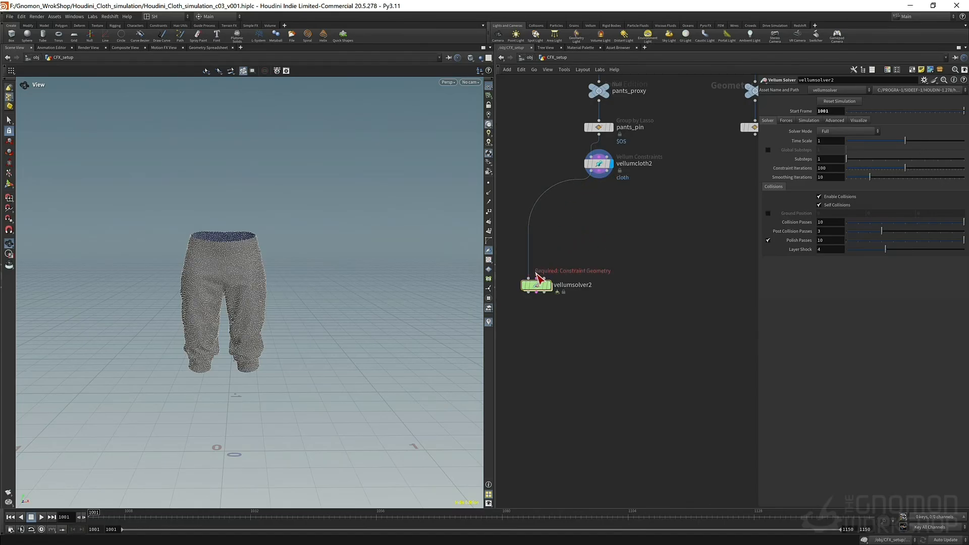
{"action": "left_click", "coordinate": [603, 176]}
- Set the Pin Points of the pants' cloth constraints to the pants_pin group
{"action": "left_click", "coordinate": [599, 163]}
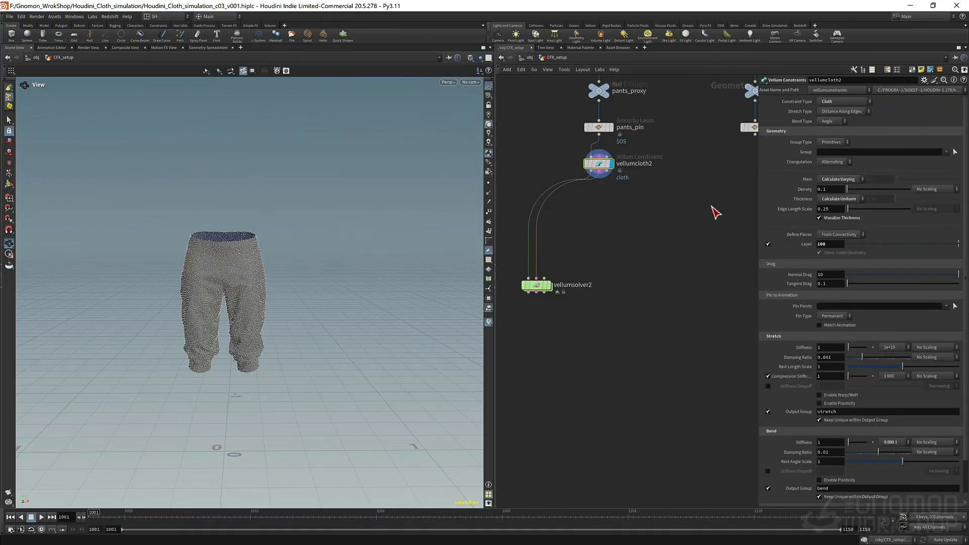
{"action": "left_click", "coordinate": [947, 306]}
{"action": "left_click", "coordinate": [891, 326]}
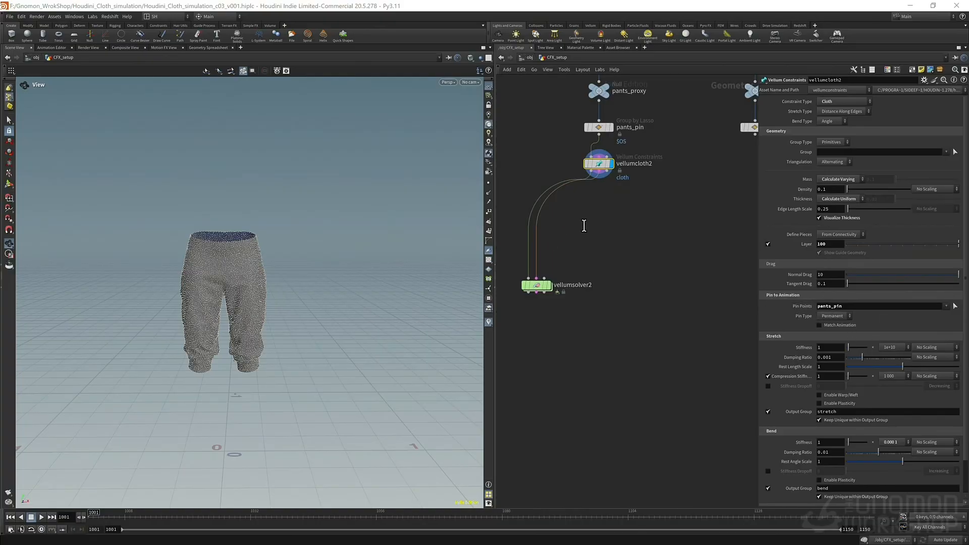
- Set the Vellum Solver's Substeps to 3 and display the solver in the viewport
{"action": "left_click_drag", "start_coordinate": [584, 226], "coordinate": [523, 305]}
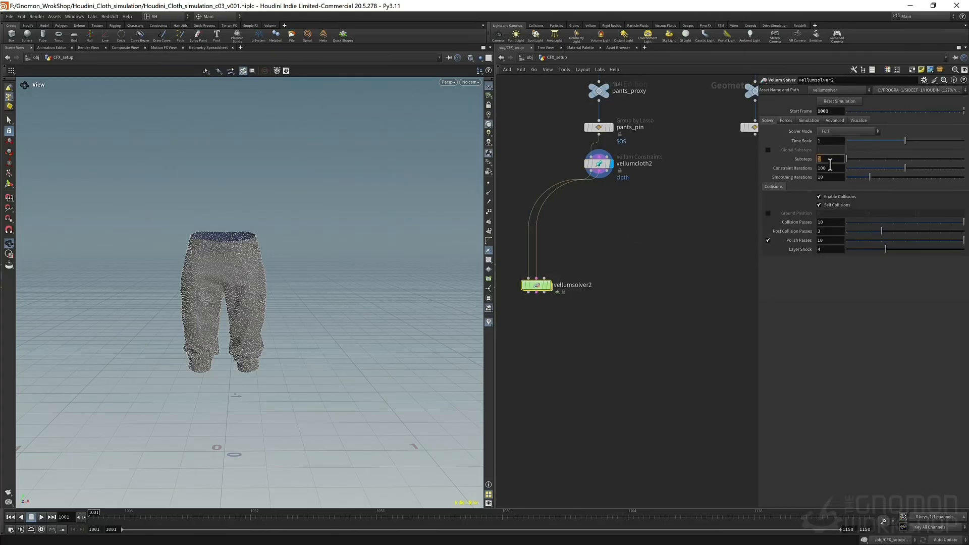
{"action": "key", "text": "Return"}
{"action": "mouse_move", "coordinate": [554, 293]}
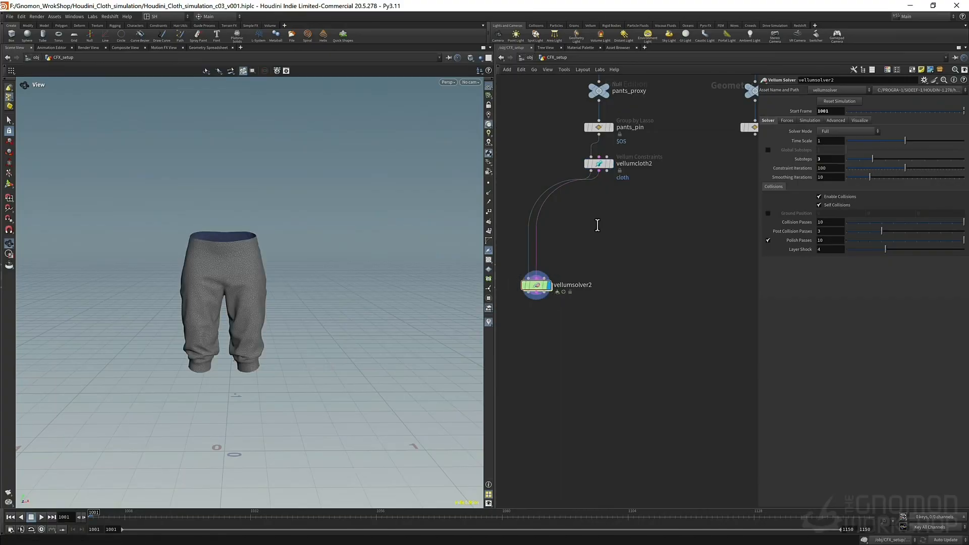
{"action": "left_click_drag", "start_coordinate": [595, 221], "coordinate": [613, 247]}
- Play the pants simulation, rewind to frame 1001 and delete the Vellum Solver
{"action": "key", "text": "Up"}
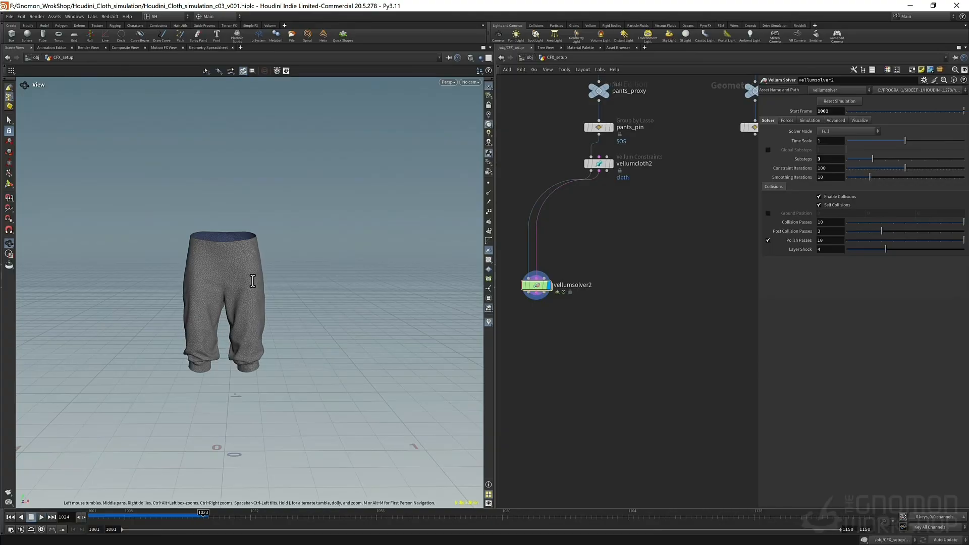
{"action": "key", "text": "ctrl+Up"}
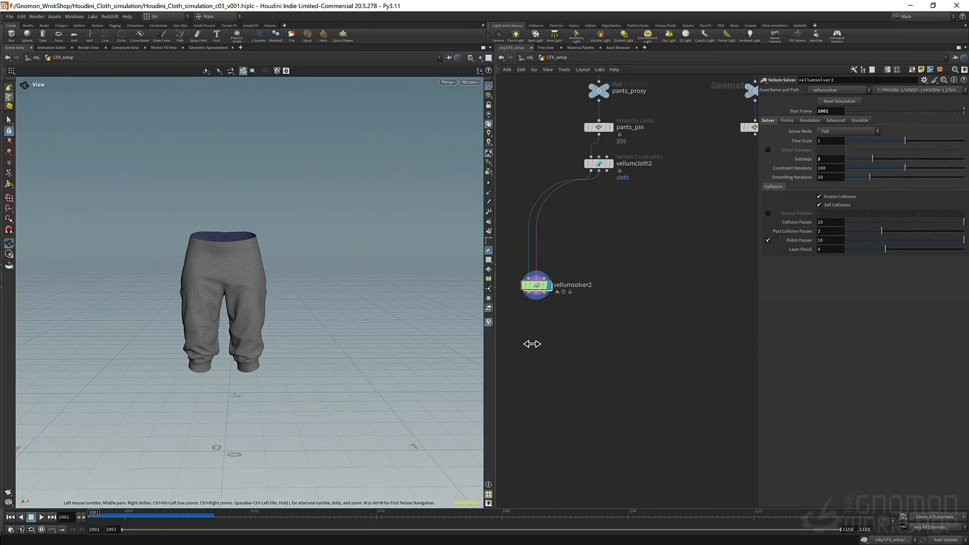
{"action": "key", "text": "Delete"}
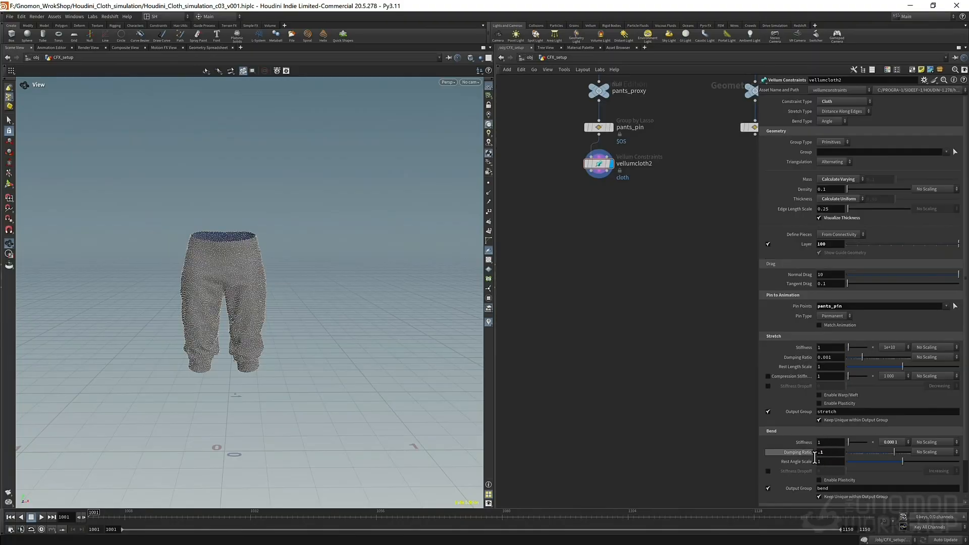
- Clear the Pin Points group from the pants' cloth constraints
{"action": "middle_click_drag", "start_coordinate": [636, 262], "coordinate": [634, 322]}
{"action": "scroll", "coordinate": [641, 275], "scroll_direction": "up", "scroll_amount": 3}
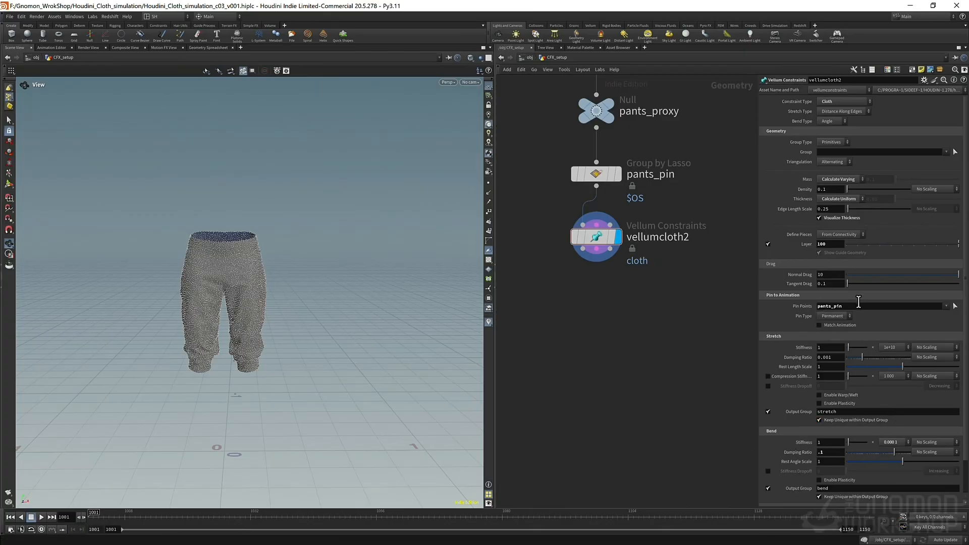
{"action": "key", "text": "ctrl+a"}
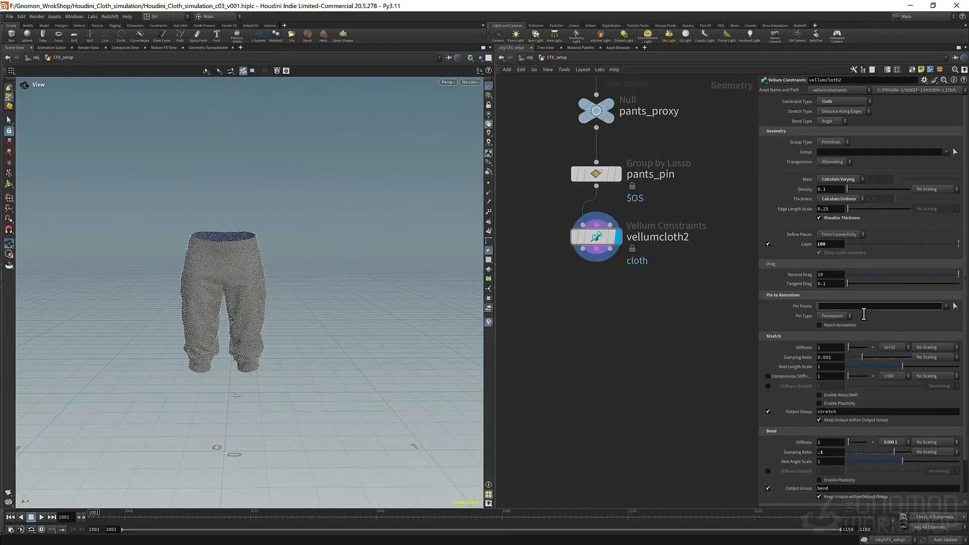
{"action": "key", "text": "Return"}
- Add a Vellum Constraints node below the pants' Vellum cloth node and connect the cloth's geometry and constraint outputs to it
{"action": "scroll", "coordinate": [659, 270], "scroll_direction": "down", "scroll_amount": 6}
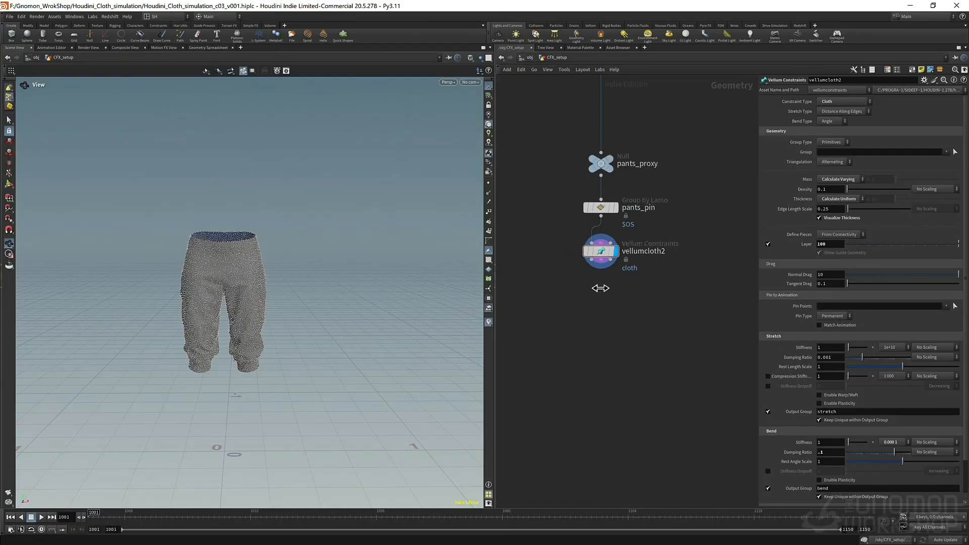
{"action": "scroll", "coordinate": [538, 304], "scroll_direction": "down", "scroll_amount": 4}
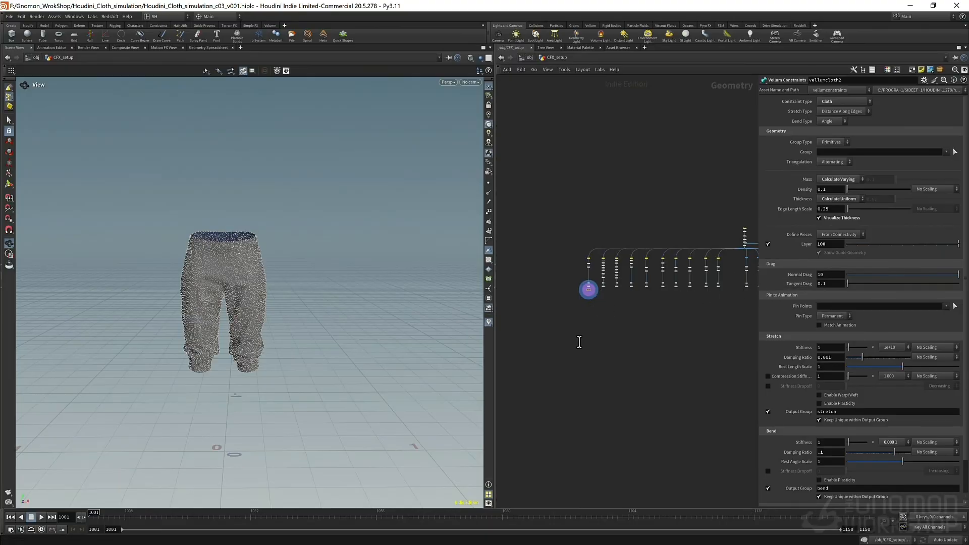
{"action": "middle_click_drag", "start_coordinate": [580, 340], "coordinate": [530, 315]}
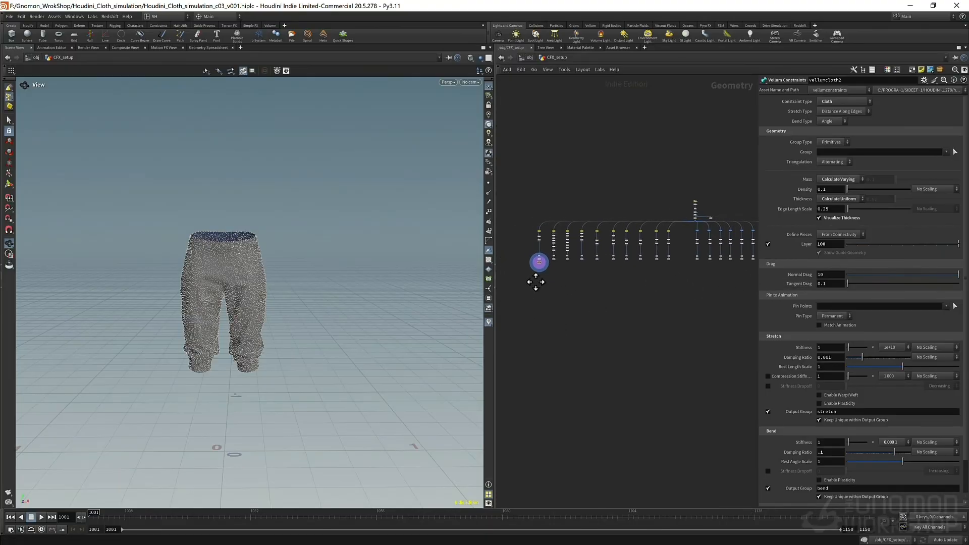
{"action": "scroll", "coordinate": [553, 263], "scroll_direction": "up", "scroll_amount": 6}
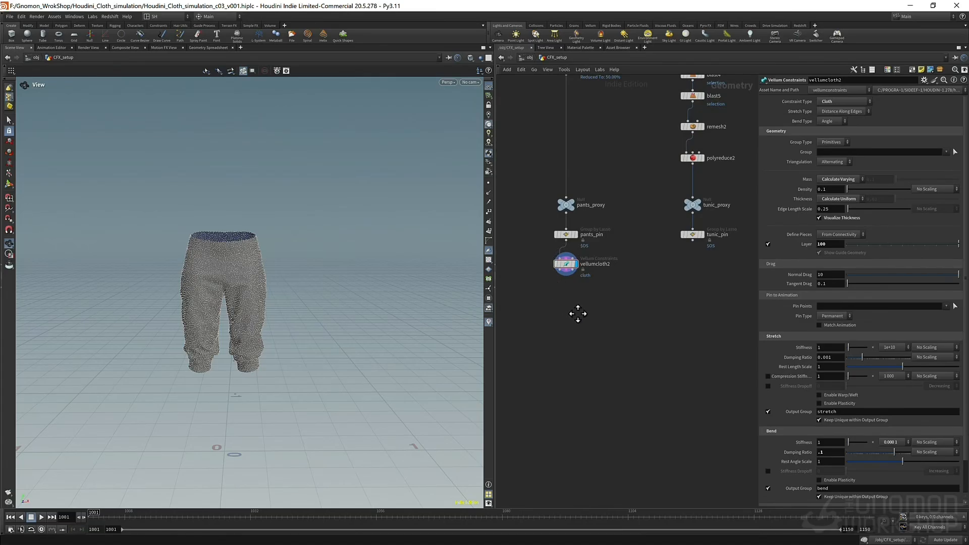
{"action": "scroll", "coordinate": [575, 299], "scroll_direction": "up", "scroll_amount": 2}
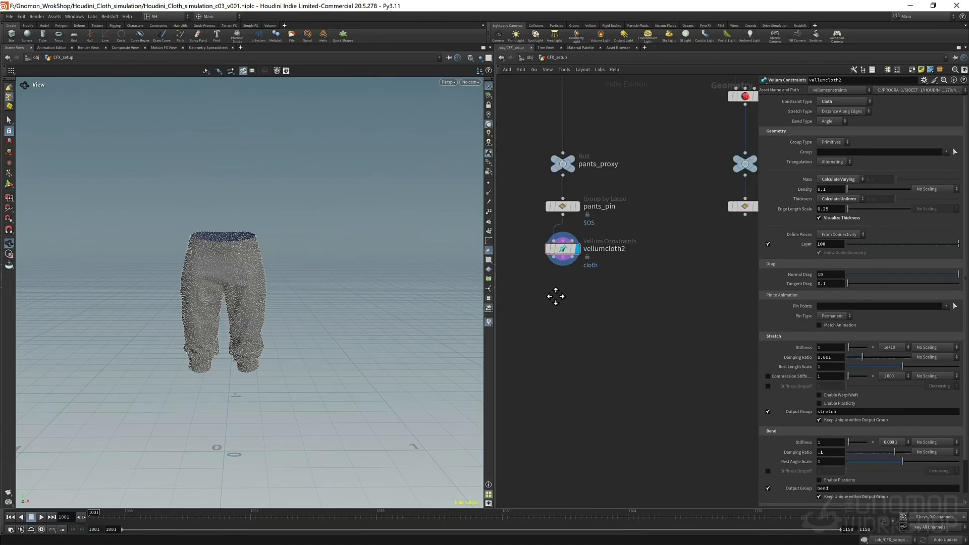
{"action": "key", "text": "Tab"}
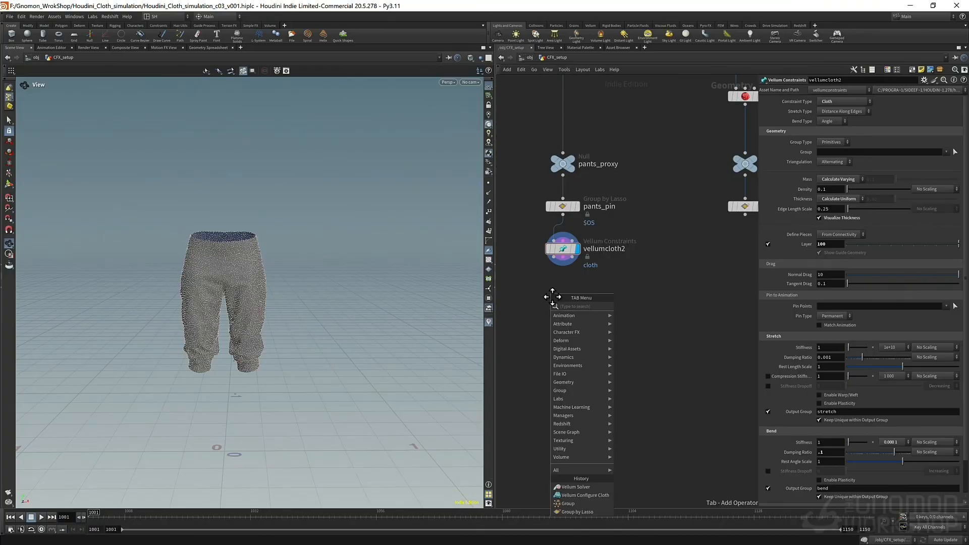
{"action": "type", "text": "vel"}
{"action": "key", "text": "Down"}
{"action": "key", "text": "Down"}
{"action": "key", "text": "Return"}
{"action": "left_click", "coordinate": [568, 295]}
{"action": "left_click", "coordinate": [563, 258]}
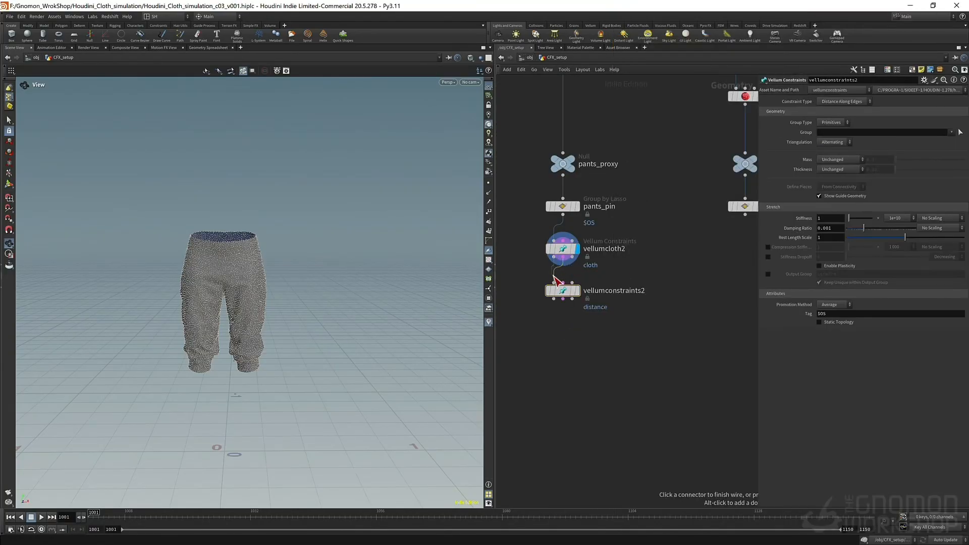
{"action": "left_click", "coordinate": [554, 283]}
- Configure the new constraints as Pin to Target with Group Type Points and the pants_pin group, and display the node
{"action": "left_click", "coordinate": [842, 101]}
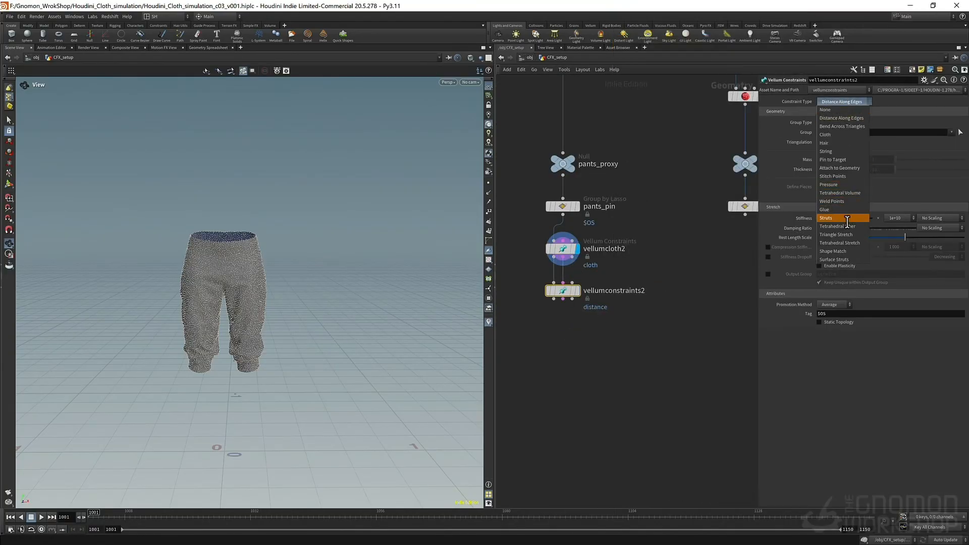
{"action": "left_click", "coordinate": [836, 160]}
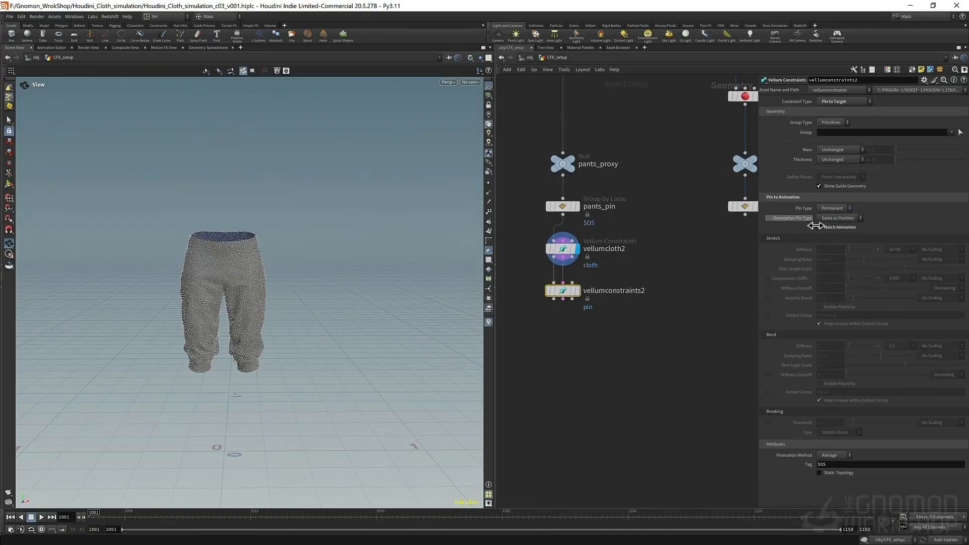
{"action": "left_click", "coordinate": [835, 122]}
{"action": "left_click", "coordinate": [831, 131]}
{"action": "left_click", "coordinate": [952, 132]}
{"action": "left_click", "coordinate": [942, 137]}
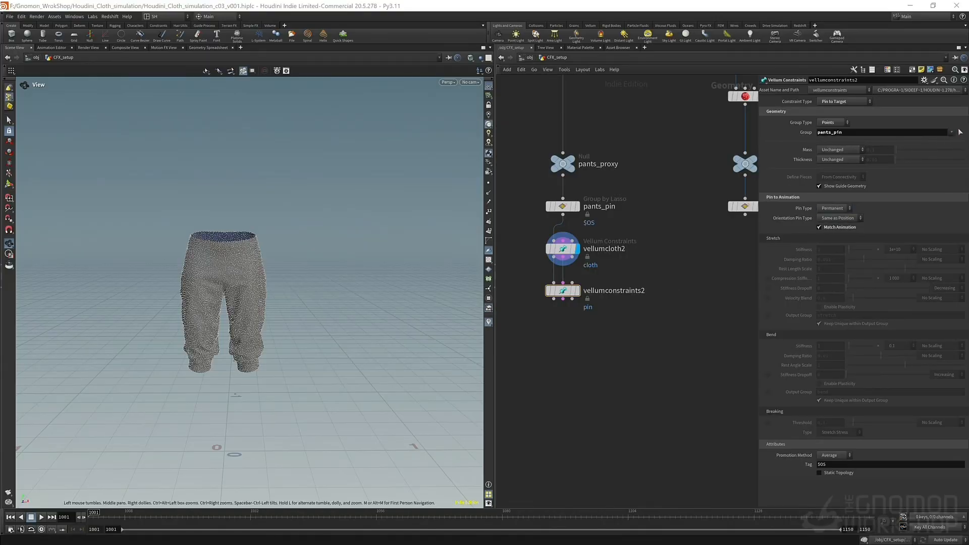
{"action": "left_click", "coordinate": [576, 290]}
{"action": "left_click", "coordinate": [563, 248]}
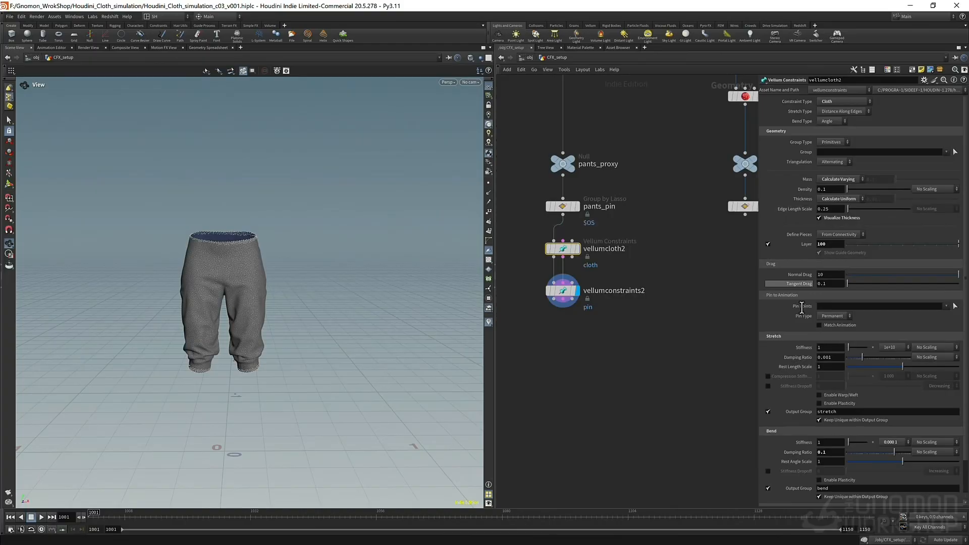
- Add a Vellum Pack node beneath the pants' pin constraints and connect its geometry and constraint inputs
{"action": "middle_click_drag", "start_coordinate": [596, 362], "coordinate": [612, 309]}
{"action": "key", "text": "Tab"}
{"action": "type", "text": "vell"}
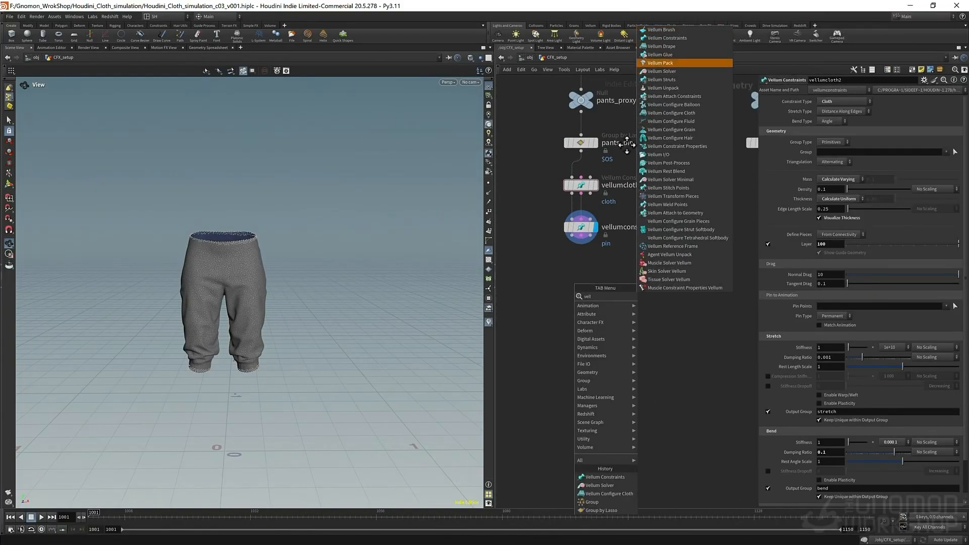
{"action": "key", "text": "Return"}
{"action": "left_click", "coordinate": [580, 283]}
{"action": "scroll", "coordinate": [581, 280], "scroll_direction": "up", "scroll_amount": 2}
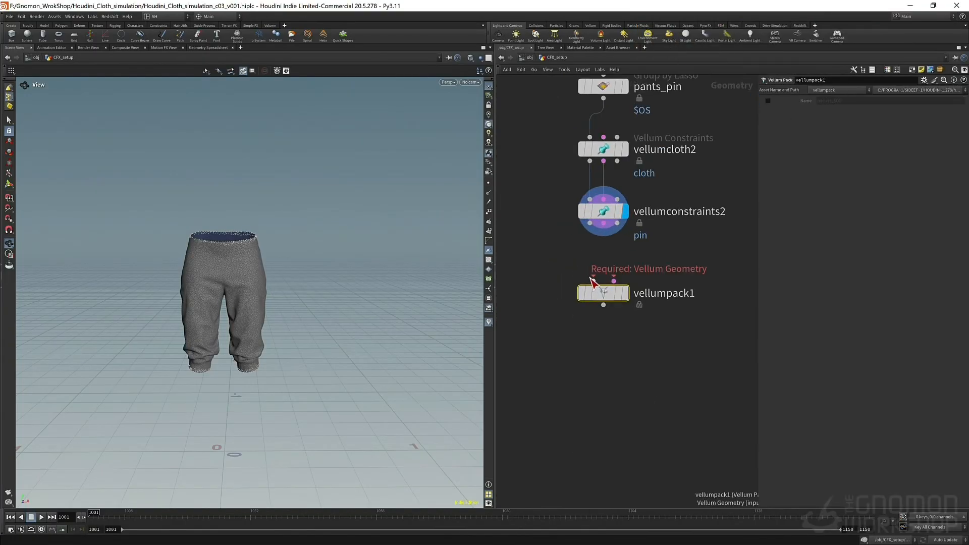
{"action": "left_click_drag", "start_coordinate": [593, 281], "coordinate": [589, 224]}
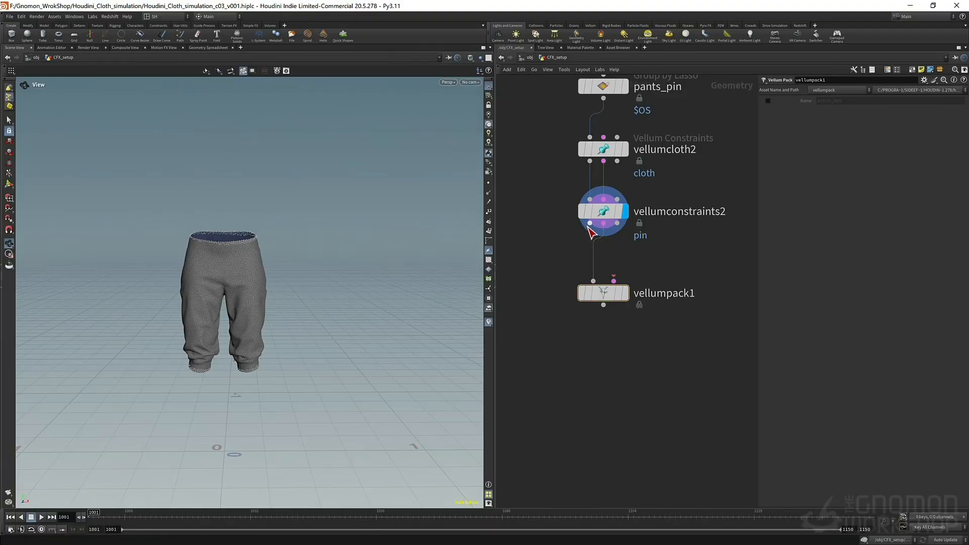
{"action": "left_click_drag", "start_coordinate": [604, 223], "coordinate": [614, 281]}
- Review the garment branches across the network and the pants chain from pants_pin to the Vellum Pack node
{"action": "scroll", "coordinate": [546, 278], "scroll_direction": "down", "scroll_amount": 6}
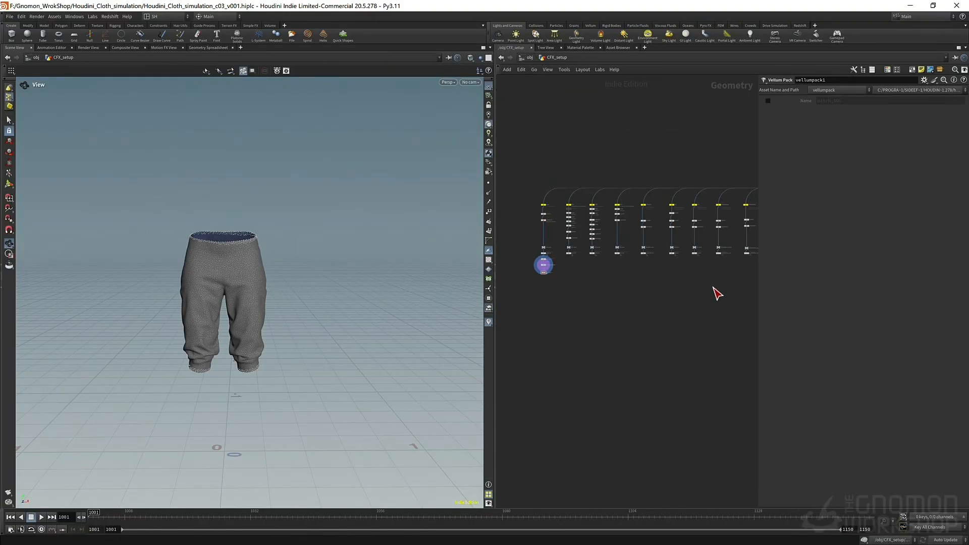
{"action": "middle_click_drag", "start_coordinate": [651, 291], "coordinate": [604, 247]}
{"action": "scroll", "coordinate": [654, 268], "scroll_direction": "down", "scroll_amount": 3}
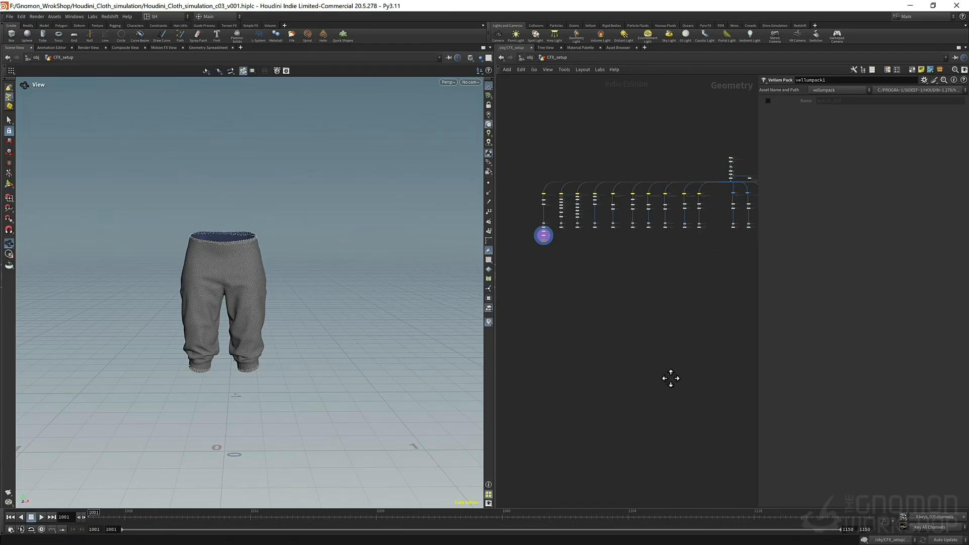
{"action": "scroll", "coordinate": [547, 242], "scroll_direction": "up", "scroll_amount": 5}
{"action": "scroll", "coordinate": [596, 244], "scroll_direction": "down", "scroll_amount": 10}
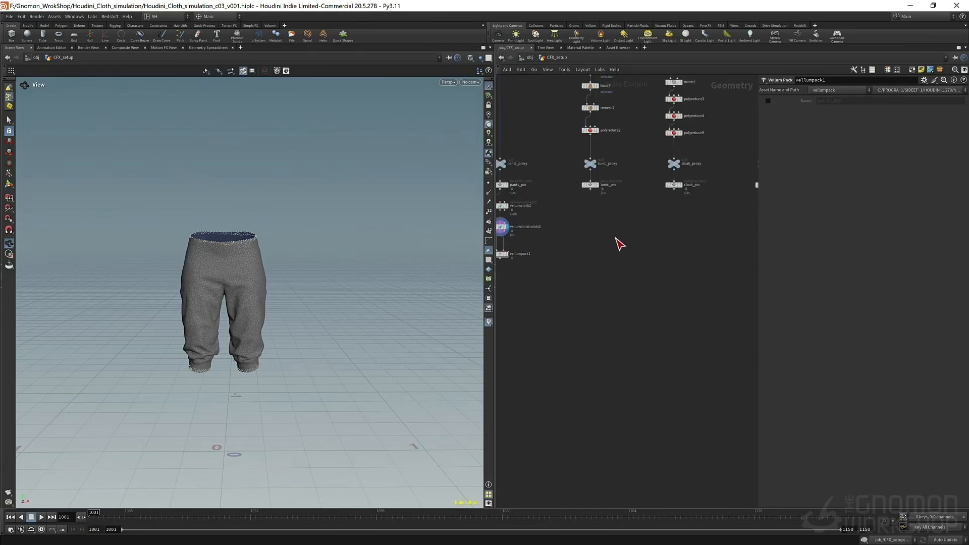
{"action": "mouse_move", "coordinate": [664, 248]}
{"action": "middle_mouse_down"}
{"action": "mouse_move", "coordinate": [612, 236]}
{"action": "mouse_move", "coordinate": [655, 242]}
{"action": "middle_mouse_up"}
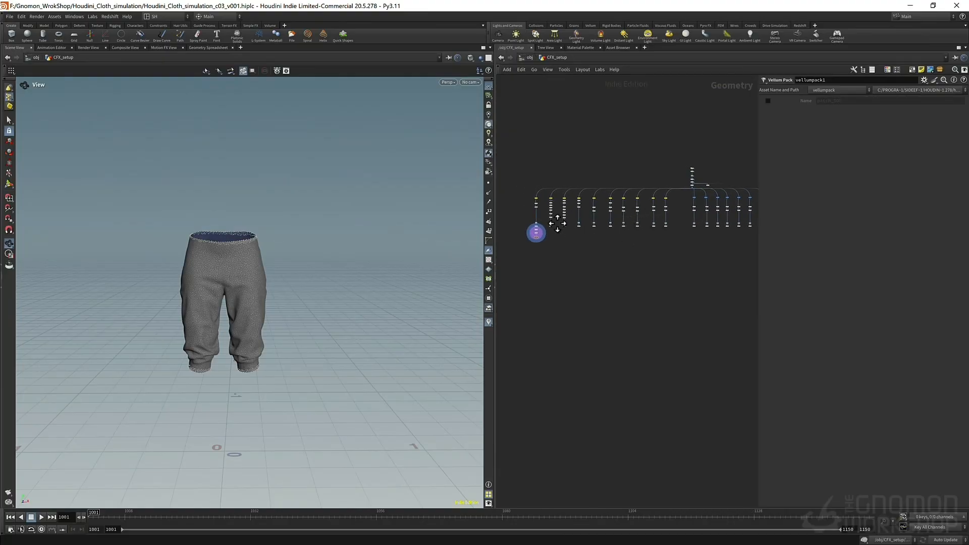
{"action": "scroll", "coordinate": [595, 211], "scroll_direction": "up", "scroll_amount": 5}
{"action": "scroll", "coordinate": [623, 214], "scroll_direction": "down", "scroll_amount": 4}
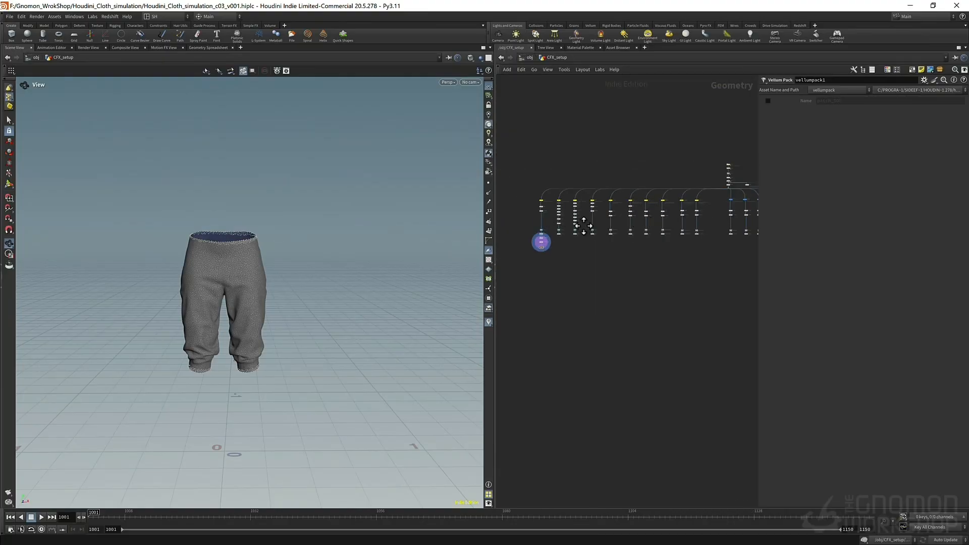
{"action": "scroll", "coordinate": [546, 235], "scroll_direction": "up", "scroll_amount": 6}
{"action": "middle_click_drag", "start_coordinate": [562, 252], "coordinate": [660, 241]}
{"action": "scroll", "coordinate": [590, 255], "scroll_direction": "up", "scroll_amount": 6}
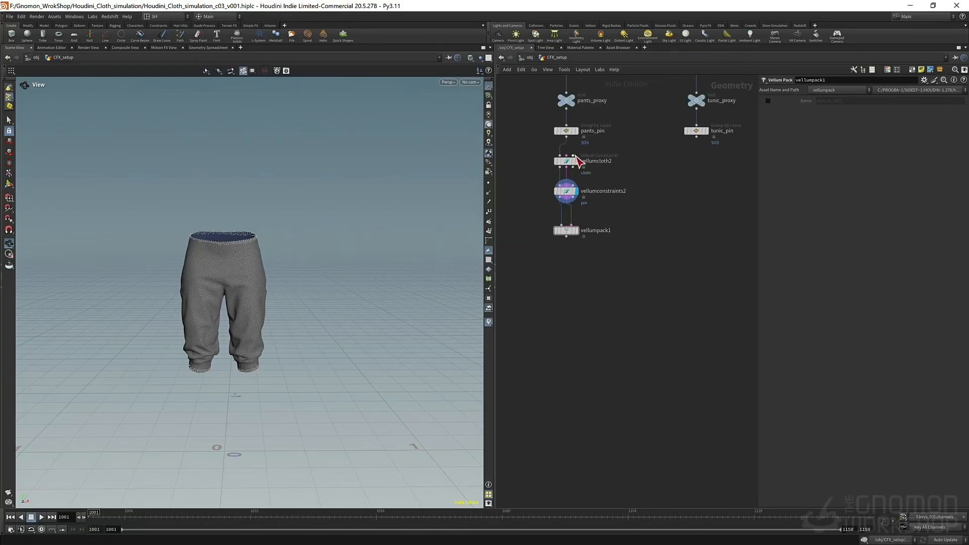
{"action": "left_click_drag", "start_coordinate": [628, 190], "coordinate": [637, 237]}
{"action": "scroll", "coordinate": [584, 202], "scroll_direction": "up", "scroll_amount": 4}
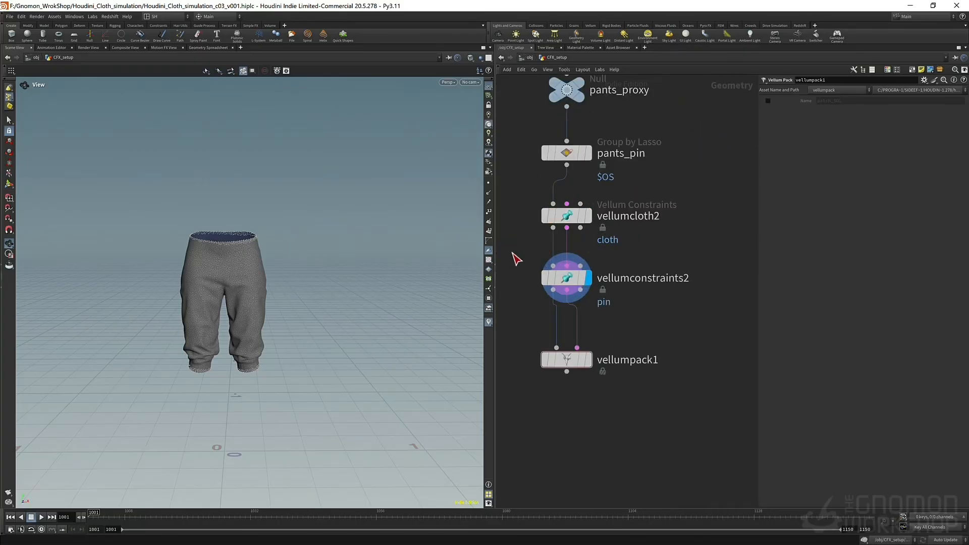
- Duplicate the pants' Vellum cloth, pin constraints and Vellum Pack nodes and place the copies beneath tunic_pin
{"action": "left_click", "coordinate": [558, 216]}
{"action": "left_click", "coordinate": [948, 153]}
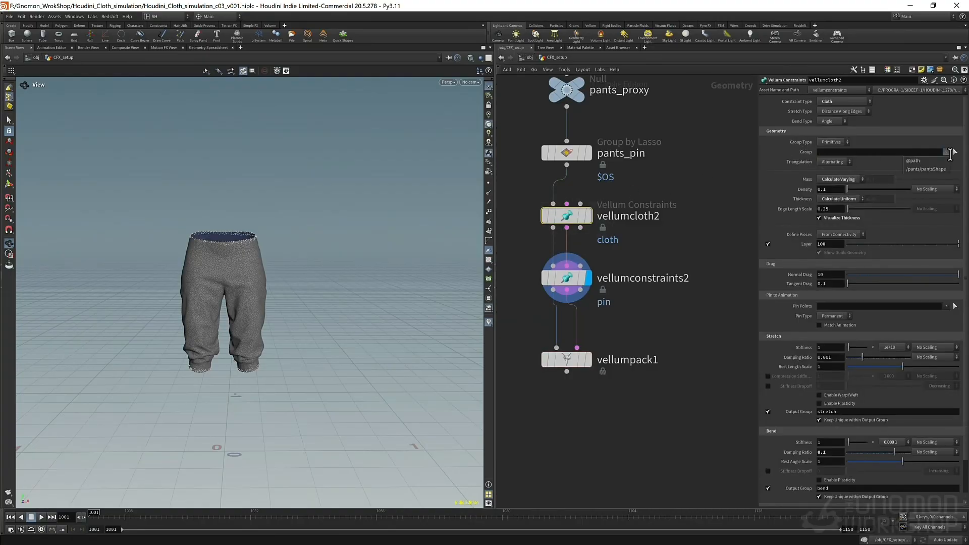
{"action": "scroll", "coordinate": [716, 243], "scroll_direction": "down", "scroll_amount": 8}
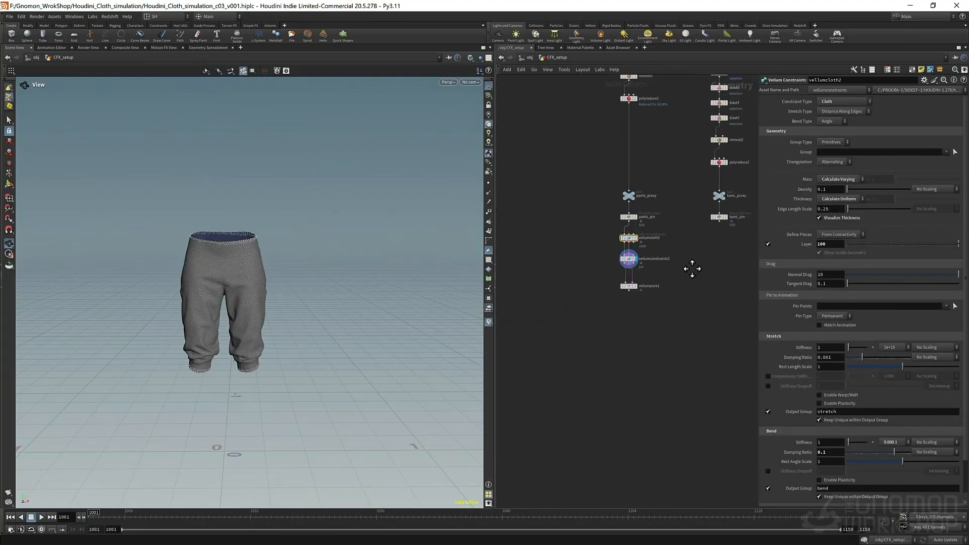
{"action": "scroll", "coordinate": [623, 216], "scroll_direction": "down", "scroll_amount": 6}
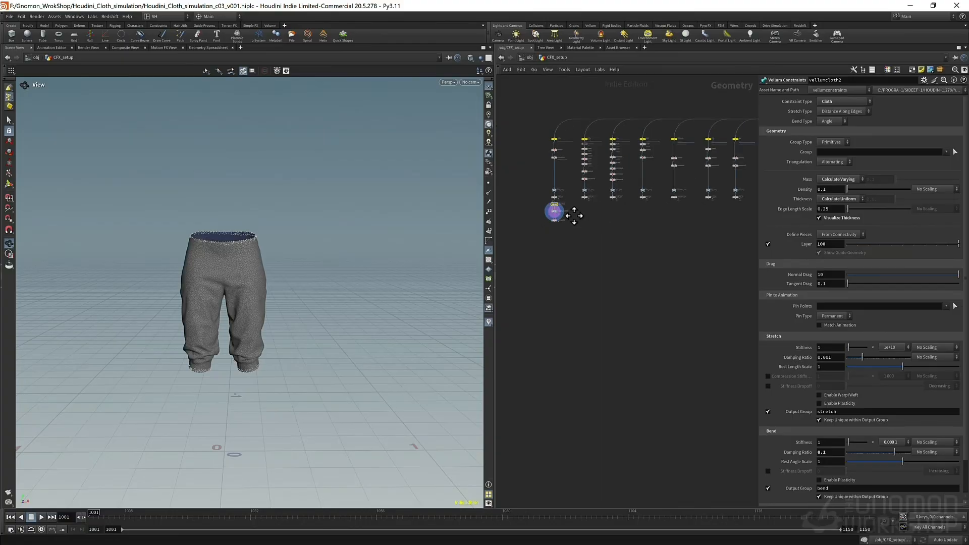
{"action": "scroll", "coordinate": [577, 224], "scroll_direction": "up", "scroll_amount": 8}
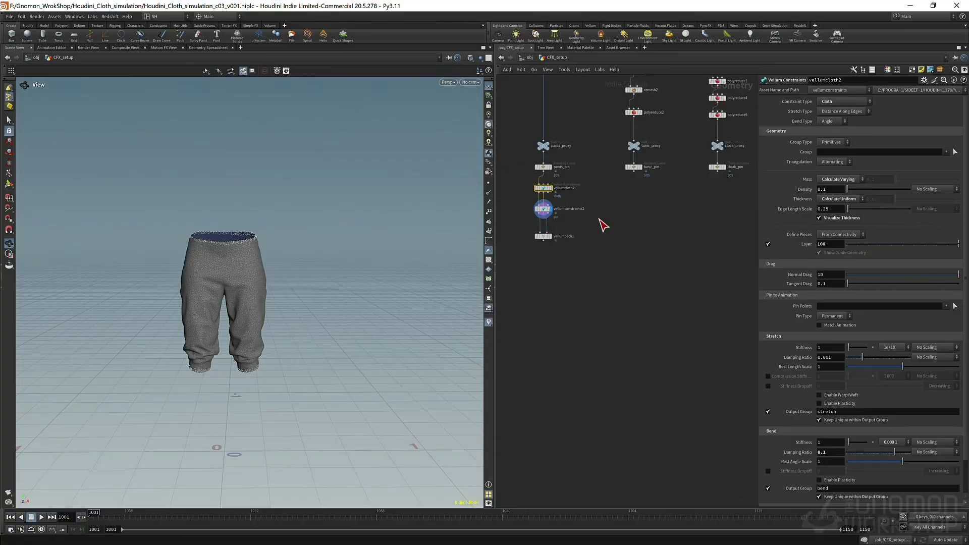
{"action": "left_click_drag", "start_coordinate": [543, 254], "coordinate": [640, 201]}
{"action": "scroll", "coordinate": [640, 199], "scroll_direction": "up", "scroll_amount": 3}
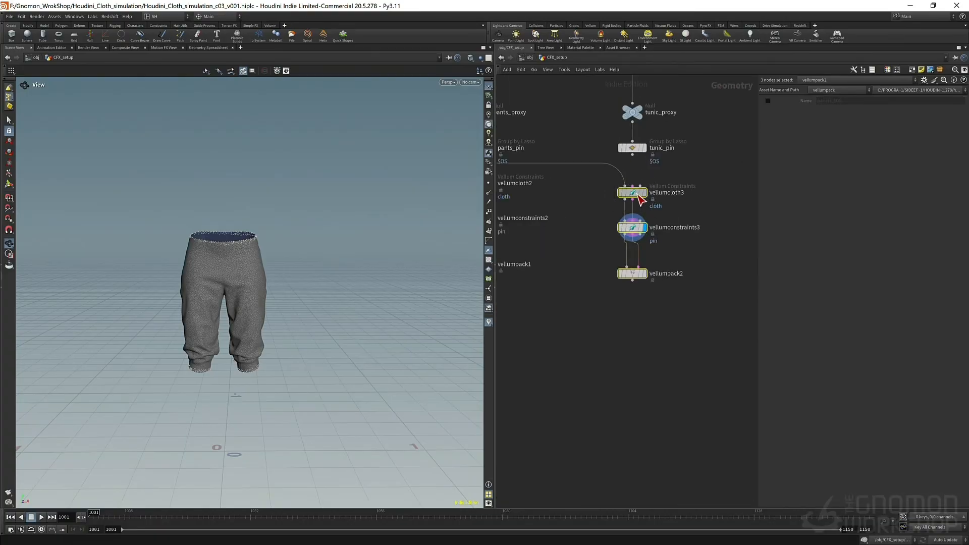
{"action": "scroll", "coordinate": [642, 190], "scroll_direction": "down", "scroll_amount": 5}
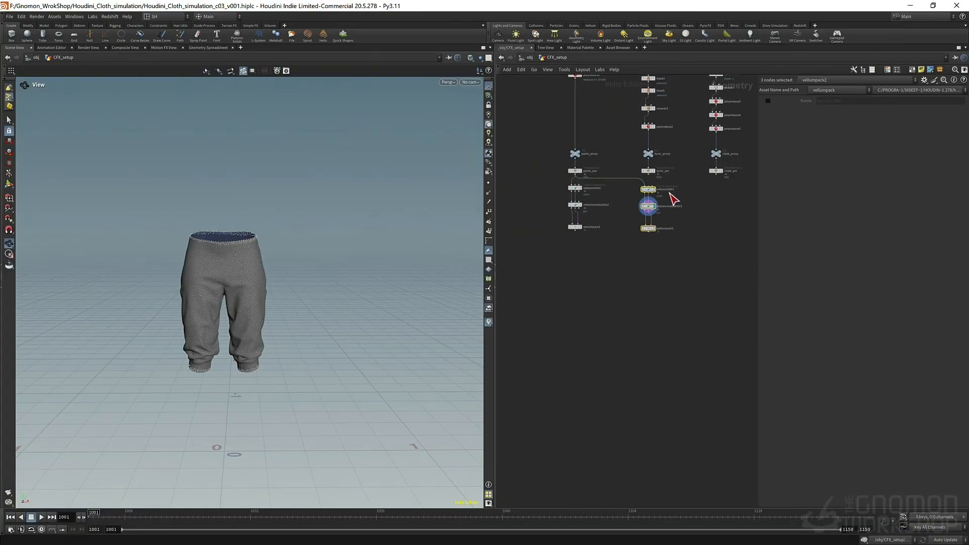
- Rewire the duplicated Vellum cloth node's geometry input from pants_pin to tunic_pin
{"action": "scroll", "coordinate": [646, 190], "scroll_direction": "up", "scroll_amount": 4}
{"action": "left_click_drag", "start_coordinate": [644, 185], "coordinate": [644, 182]}
{"action": "left_click", "coordinate": [627, 201]}
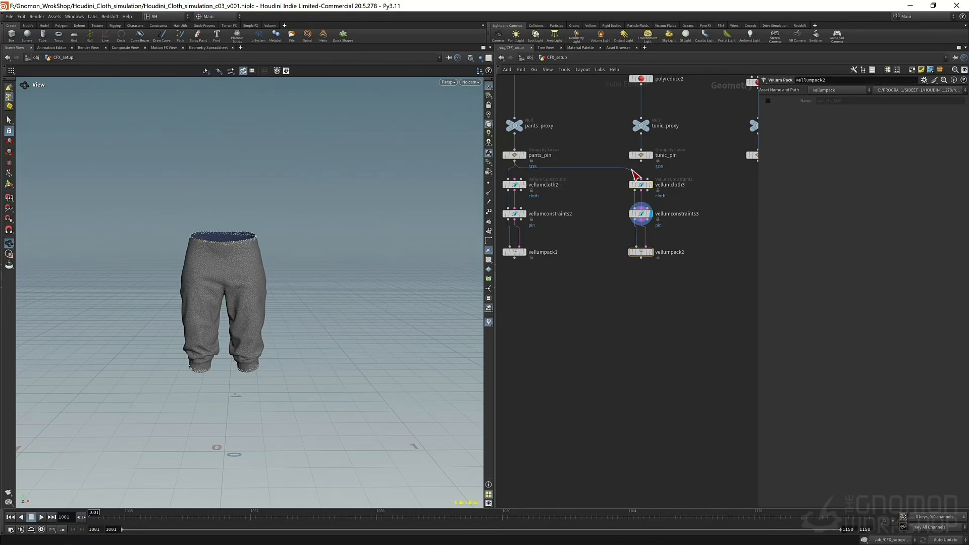
{"action": "left_click", "coordinate": [635, 178]}
{"action": "left_click", "coordinate": [641, 161]}
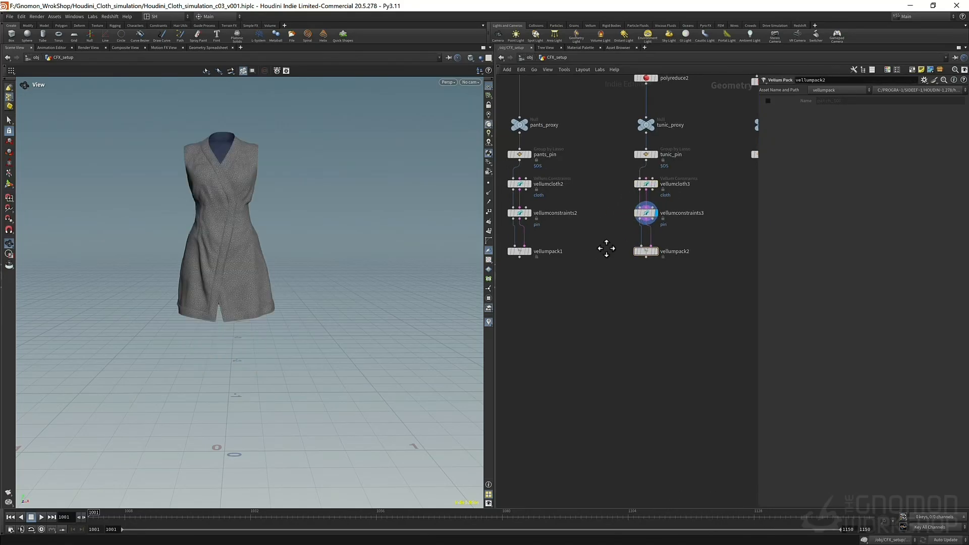
{"action": "middle_click_drag", "start_coordinate": [599, 220], "coordinate": [652, 204]}
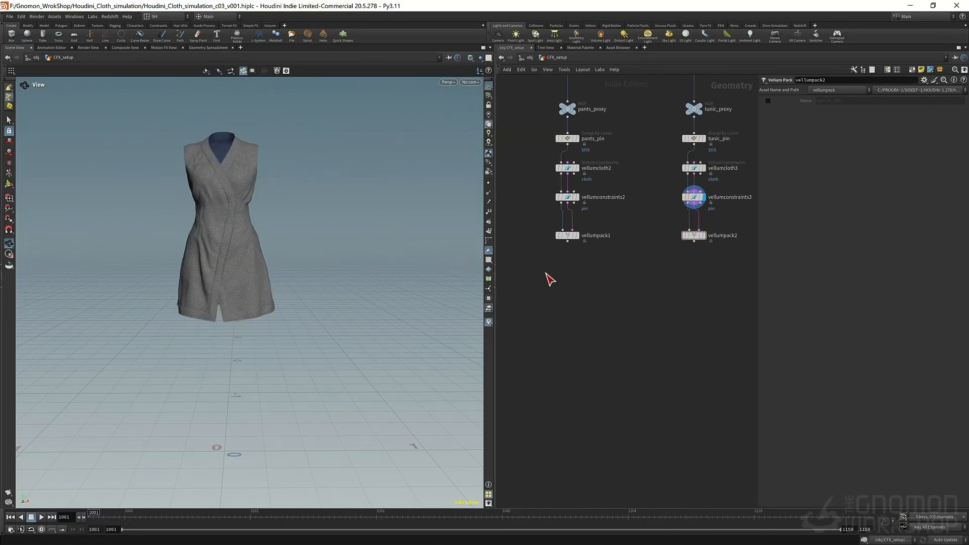
- Combine the pants' and tunic's Vellum Pack outputs in a Merge node placed below and between them
{"action": "left_click_drag", "start_coordinate": [550, 280], "coordinate": [744, 224]}
{"action": "left_click", "coordinate": [695, 242]}
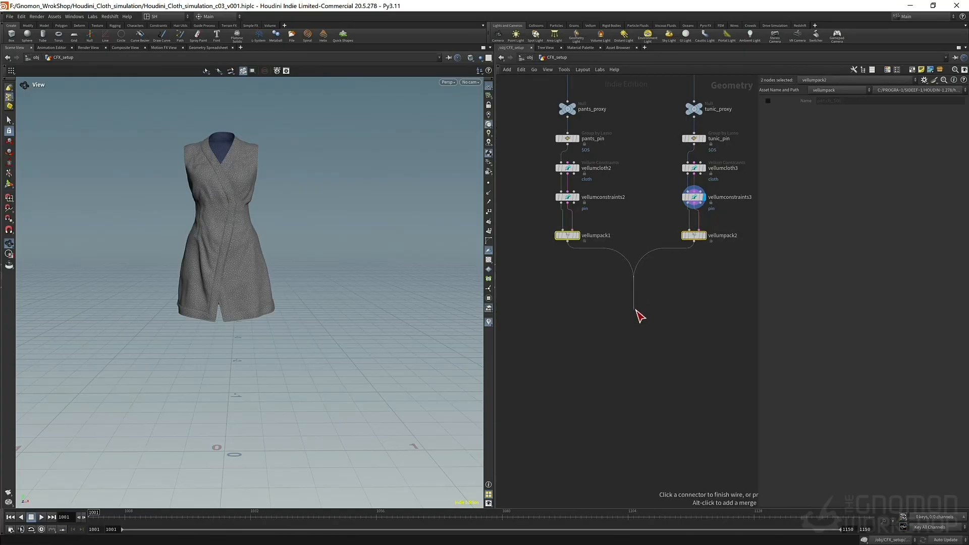
{"action": "left_click", "coordinate": [636, 310], "text": "alt"}
- Add a Vellum Unpack node beneath the merge, connect the merged output to it, and display it
{"action": "key", "text": "Tab"}
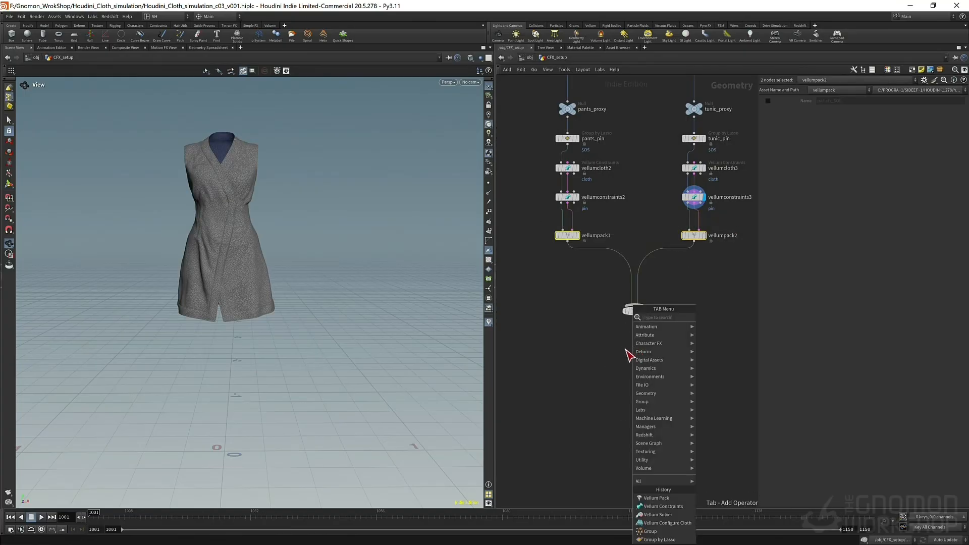
{"action": "type", "text": "un"}
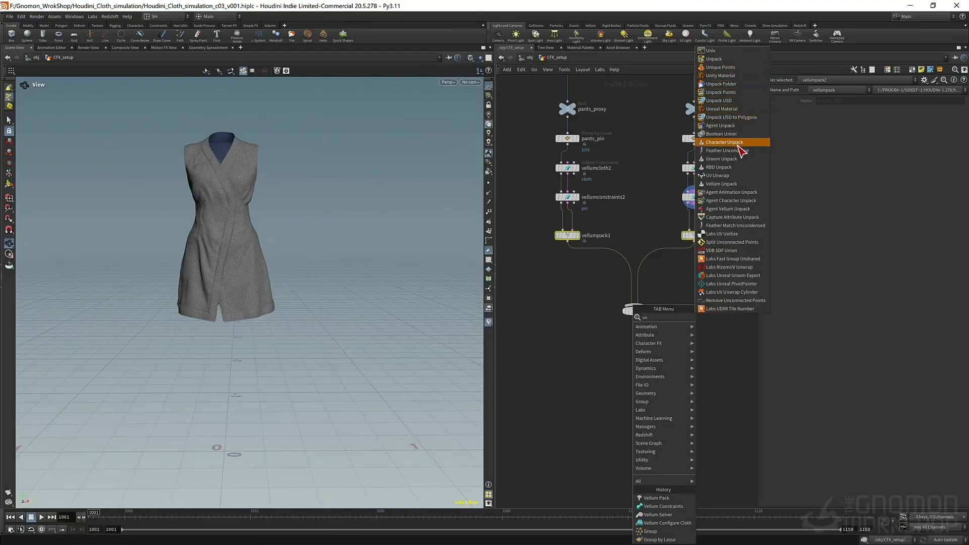
{"action": "type", "text": "p"}
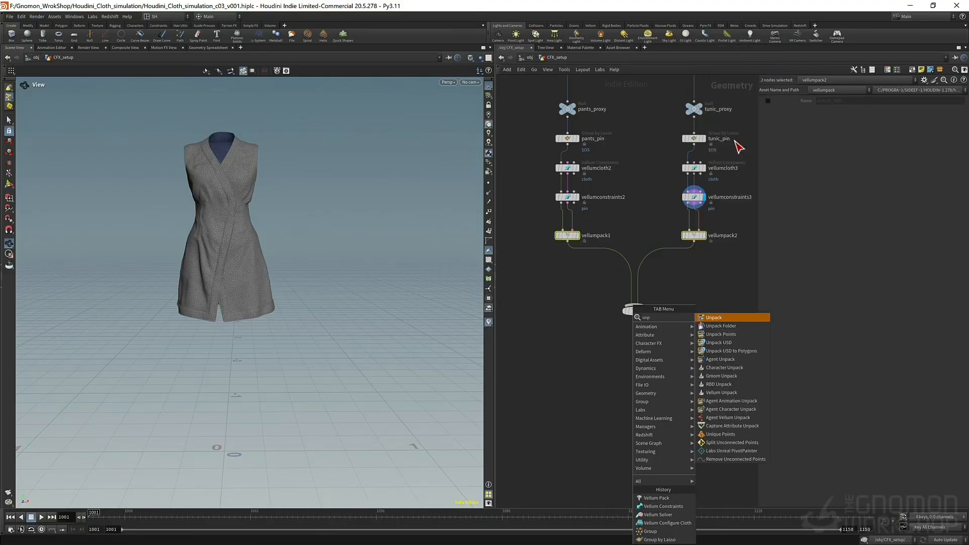
{"action": "left_click", "coordinate": [732, 392]}
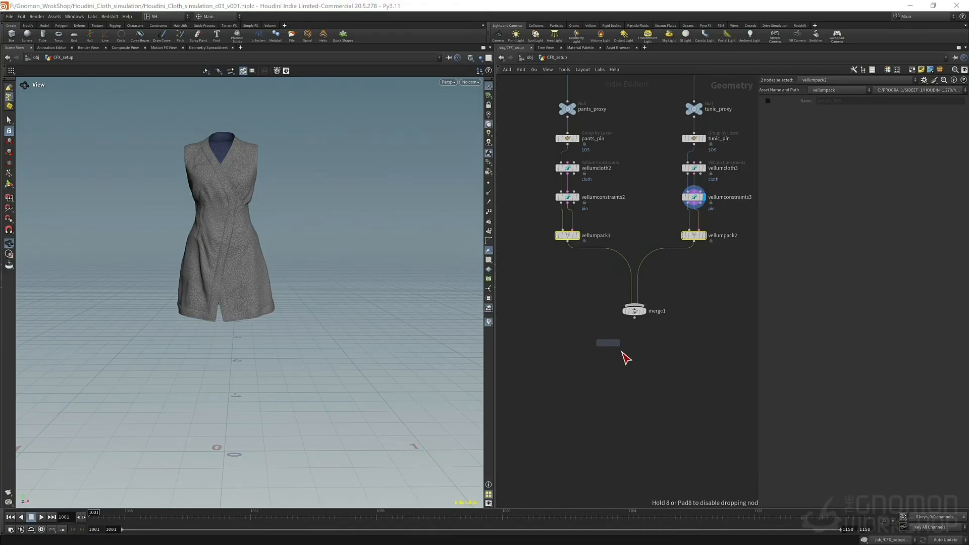
{"action": "left_click", "coordinate": [628, 355]}
{"action": "left_click_drag", "start_coordinate": [635, 318], "coordinate": [634, 355]}
{"action": "left_click", "coordinate": [642, 360]}
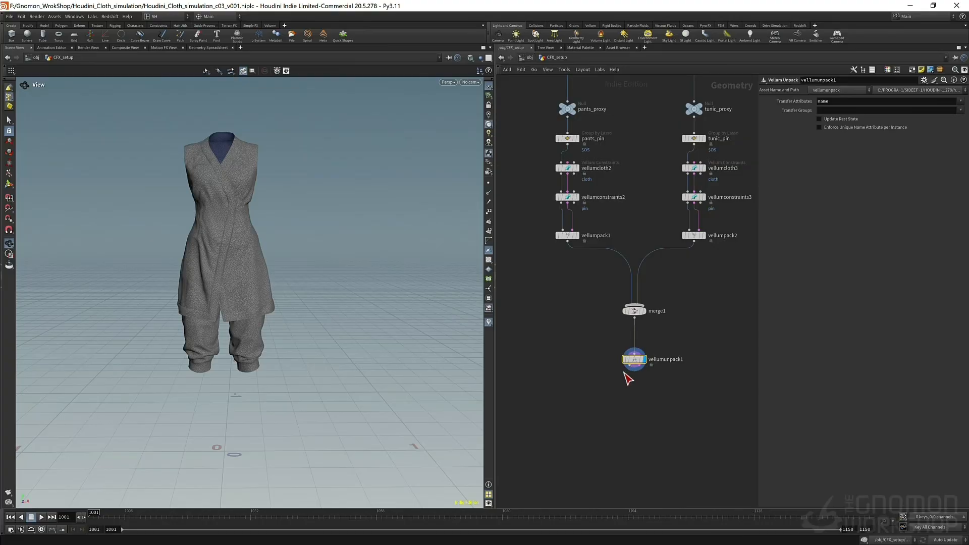
- Add a Vellum Solver below the Vellum Unpack and connect the unpacked geometry and constraint outputs to its matching inputs
{"action": "scroll", "coordinate": [629, 379], "scroll_direction": "down", "scroll_amount": 3}
{"action": "key", "text": "Tab"}
{"action": "type", "text": "vel"}
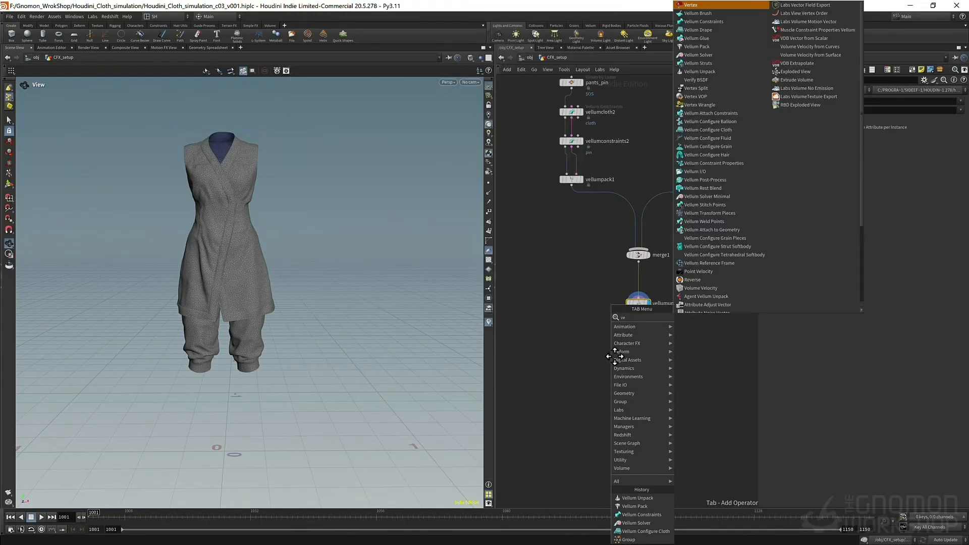
{"action": "left_click", "coordinate": [714, 46]}
{"action": "left_click", "coordinate": [638, 361]}
{"action": "scroll", "coordinate": [634, 342], "scroll_direction": "up", "scroll_amount": 4}
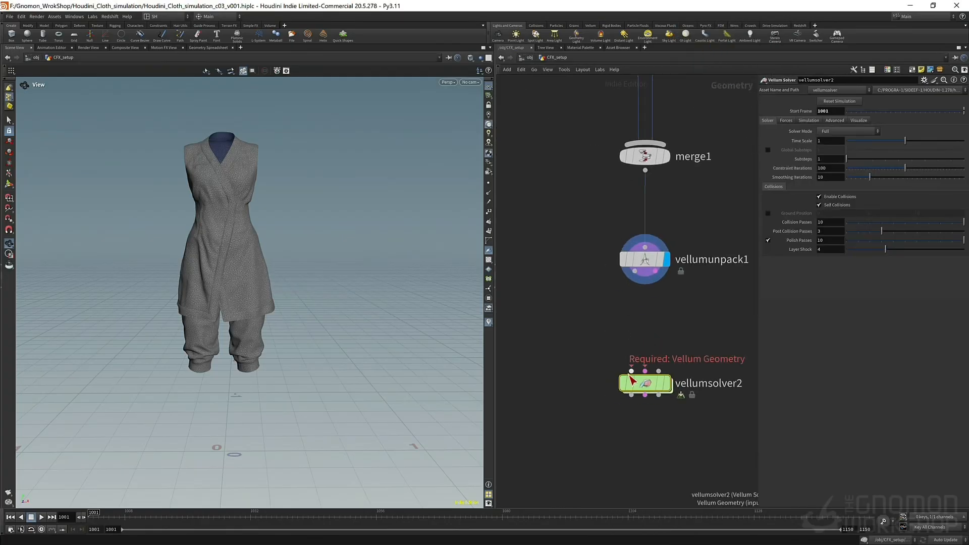
{"action": "left_click", "coordinate": [632, 371]}
{"action": "left_click", "coordinate": [635, 274]}
{"action": "left_click", "coordinate": [656, 272]}
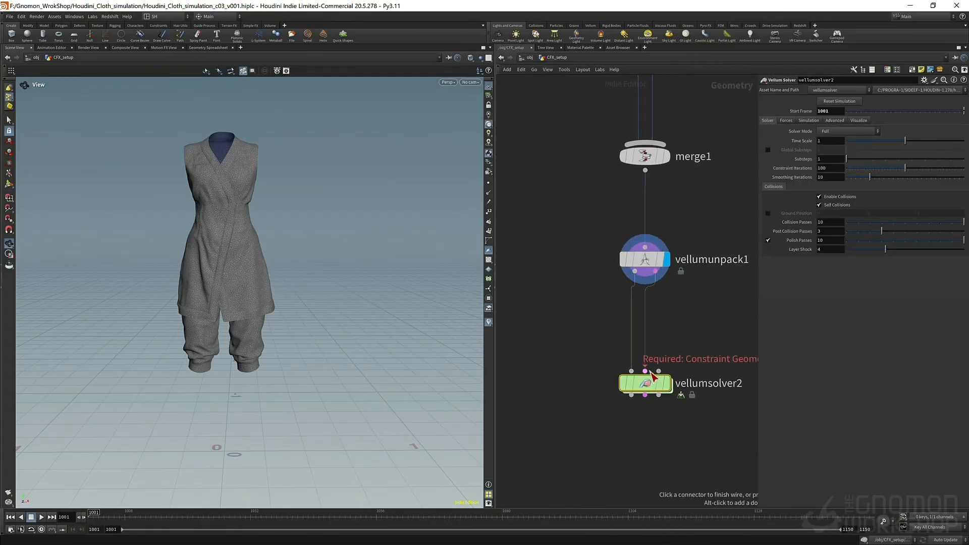
{"action": "left_click", "coordinate": [646, 372]}
- Remove pants_pin from the group of the tunic's Pin to Target constraints so that only tunic_pin is used
{"action": "scroll", "coordinate": [587, 321], "scroll_direction": "down", "scroll_amount": 5}
{"action": "scroll", "coordinate": [664, 183], "scroll_direction": "up", "scroll_amount": 4}
{"action": "left_click", "coordinate": [627, 192]}
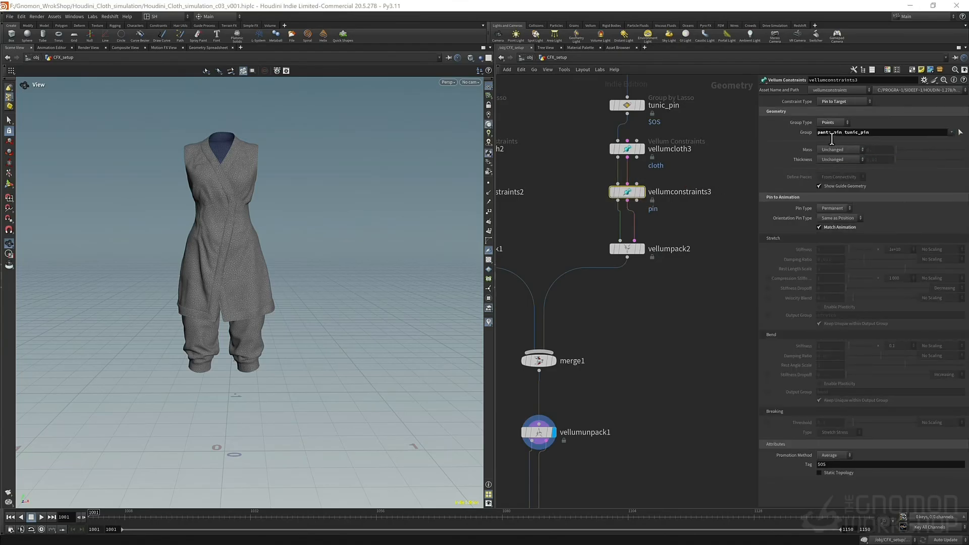
{"action": "left_click_drag", "start_coordinate": [846, 134], "coordinate": [778, 150]}
{"action": "key", "text": "BackSpace"}
{"action": "key", "text": "Return"}
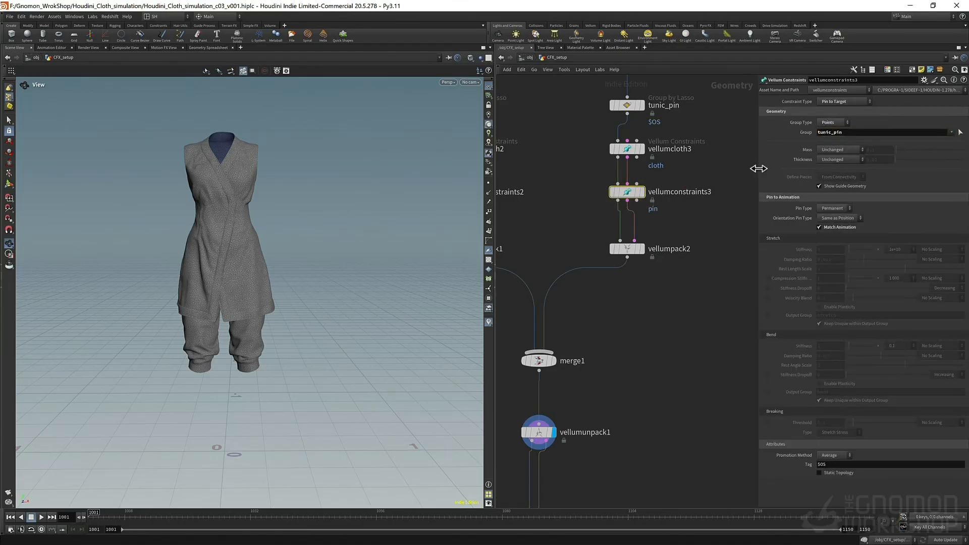
- Display the new Vellum Solver, play the combined pants and tunic simulation, and return to the first frame
{"action": "left_click_drag", "start_coordinate": [671, 341], "coordinate": [647, 358]}
{"action": "scroll", "coordinate": [652, 266], "scroll_direction": "down", "scroll_amount": 5}
{"action": "scroll", "coordinate": [628, 324], "scroll_direction": "up", "scroll_amount": 4}
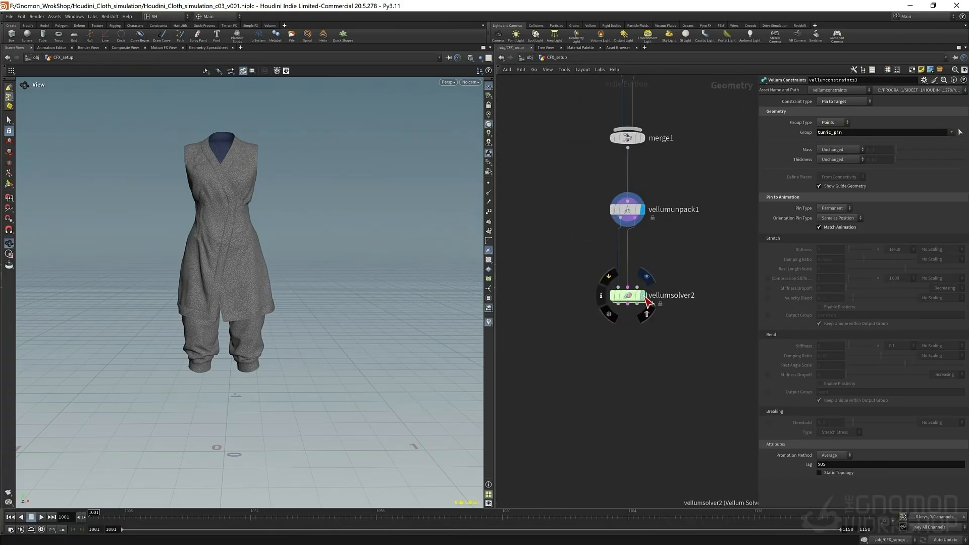
{"action": "left_click", "coordinate": [631, 298]}
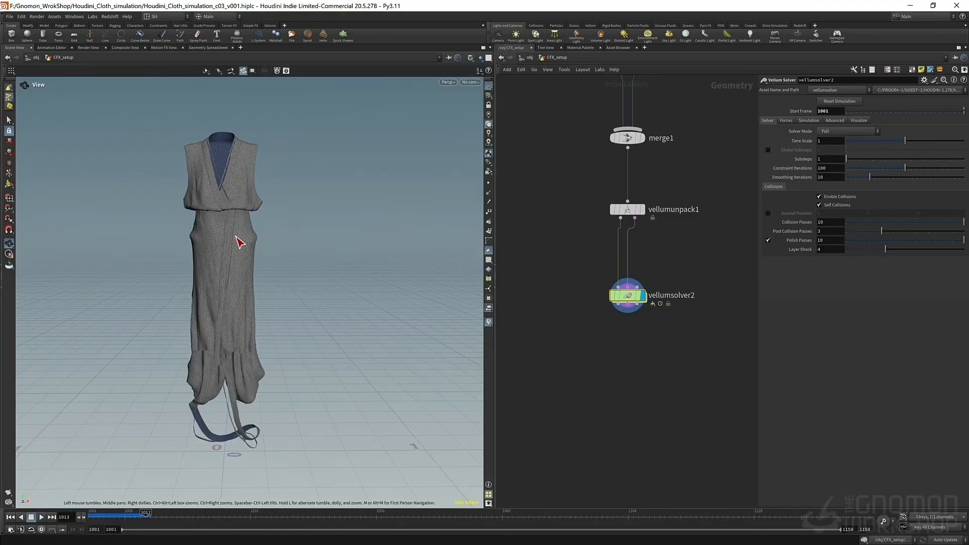
{"action": "key", "text": "ctrl+Up"}
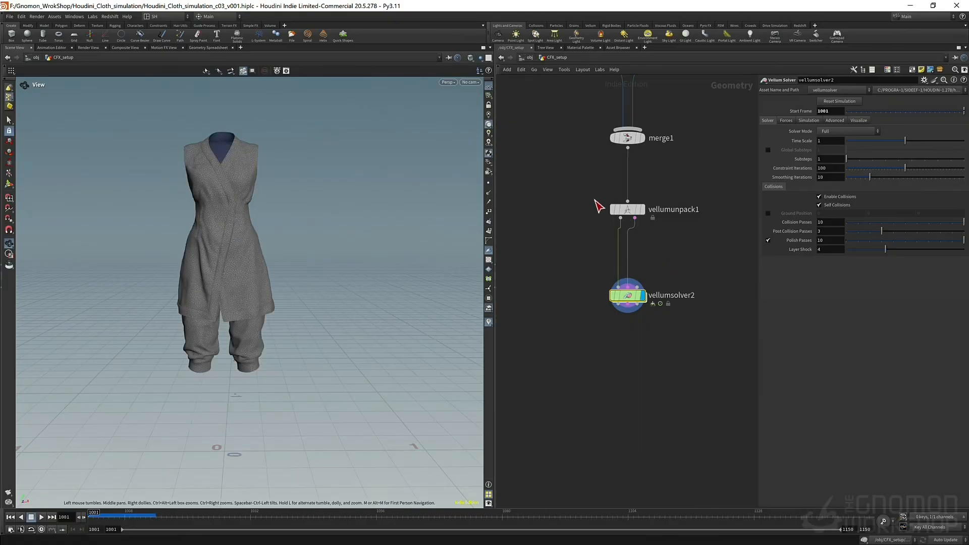
- Feed only the pants' Vellum Pack into the Vellum Unpack, play the pants simulation, and return to the first frame
{"action": "middle_click_drag", "start_coordinate": [599, 206], "coordinate": [588, 262]}
{"action": "left_click_drag", "start_coordinate": [589, 225], "coordinate": [660, 225]}
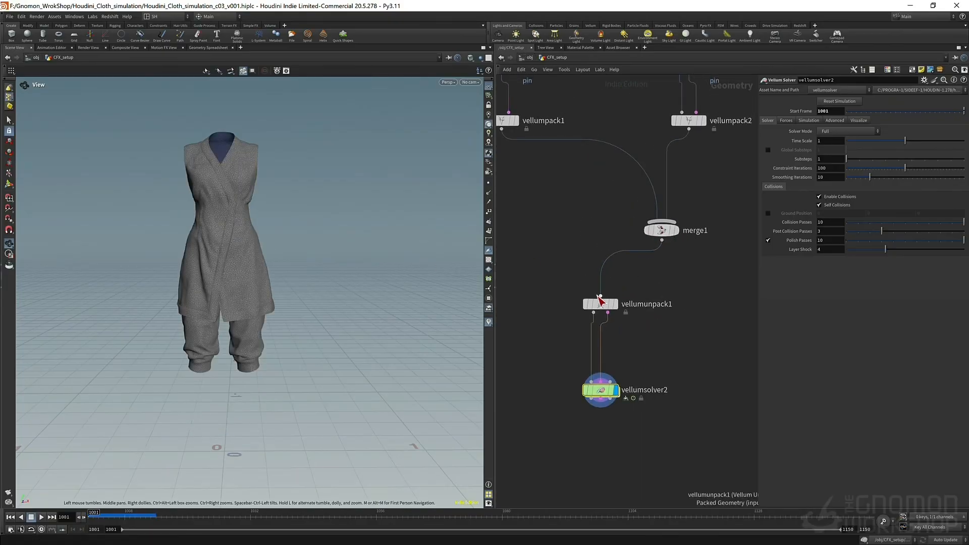
{"action": "left_click_drag", "start_coordinate": [600, 299], "coordinate": [544, 168]}
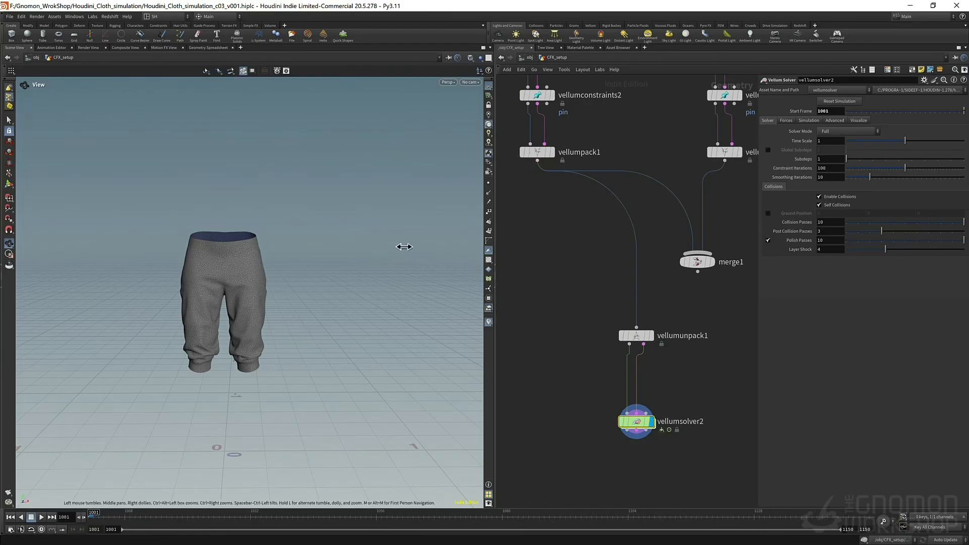
{"action": "key", "text": "Up"}
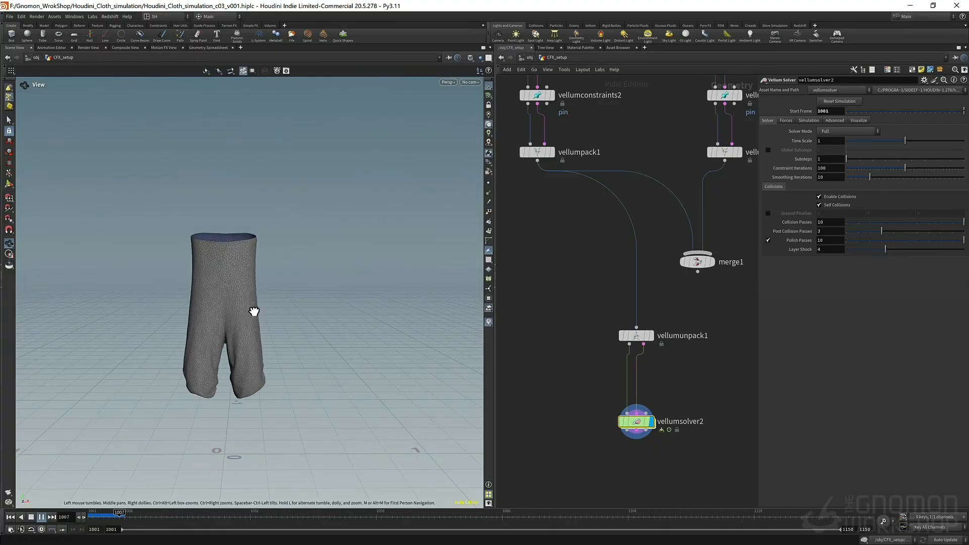
{"action": "key", "text": "ctrl+Up"}
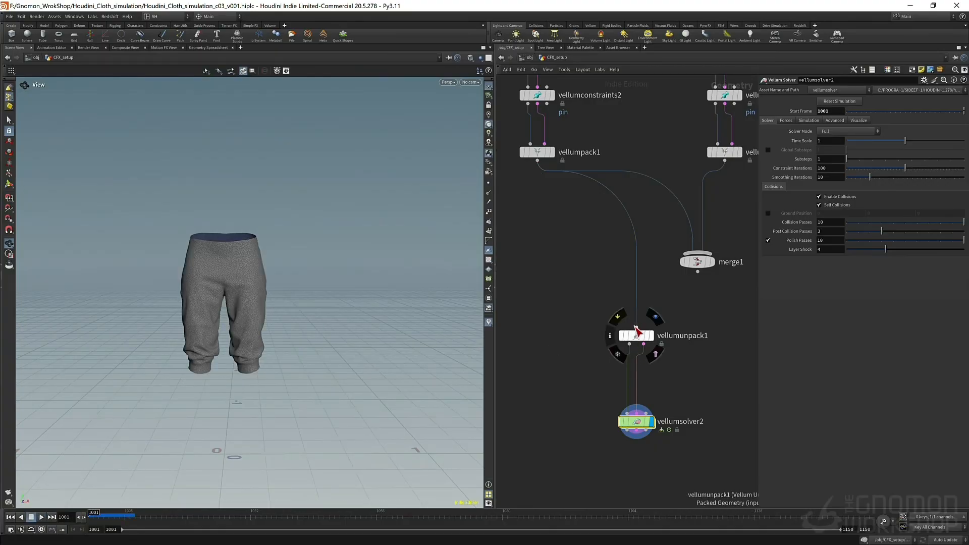
- Reconnect the merge output to the Vellum Unpack and align the merge node above it
{"action": "left_click", "coordinate": [636, 328]}
{"action": "left_click", "coordinate": [686, 283]}
{"action": "middle_click_drag", "start_coordinate": [727, 298], "coordinate": [684, 305]}
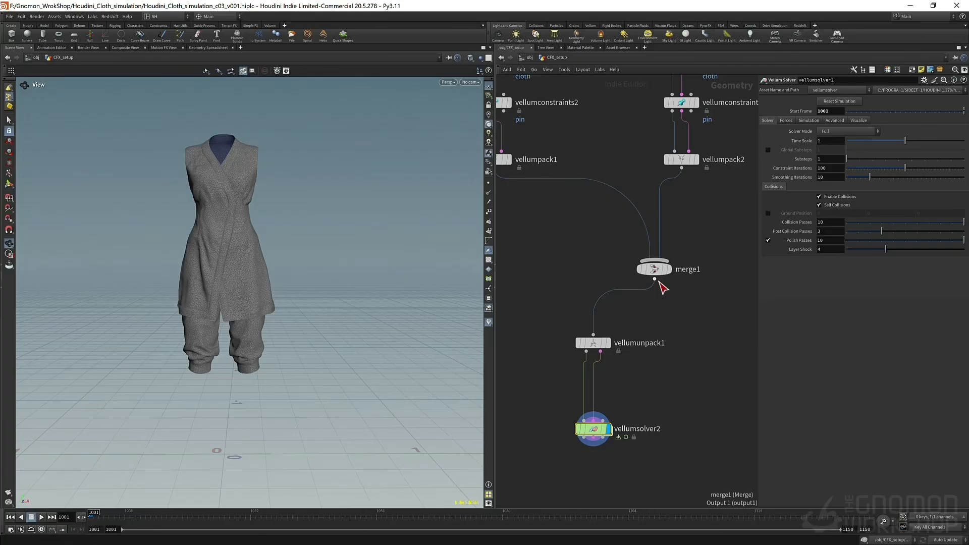
{"action": "left_click_drag", "start_coordinate": [650, 270], "coordinate": [590, 283]}
{"action": "scroll", "coordinate": [628, 265], "scroll_direction": "down", "scroll_amount": 4}
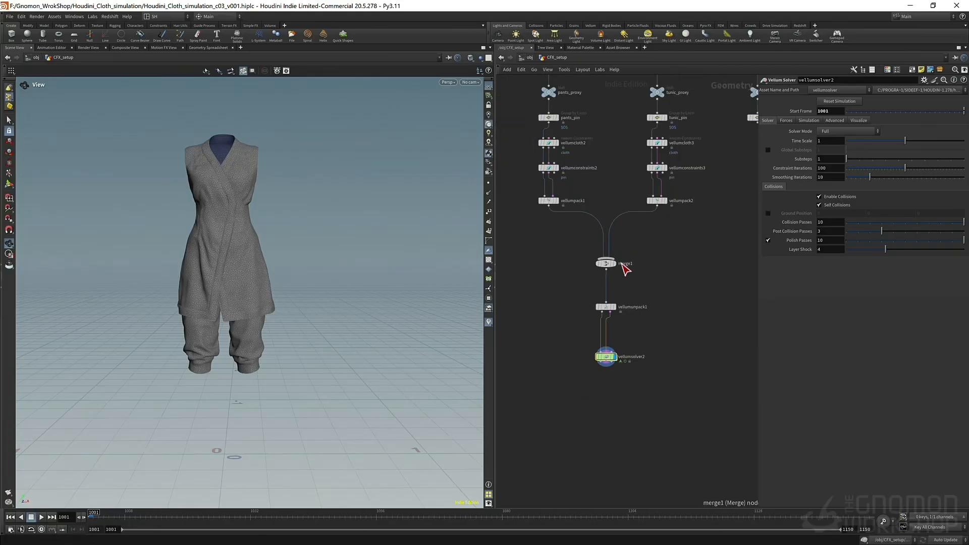
{"action": "left_click", "coordinate": [668, 282]}
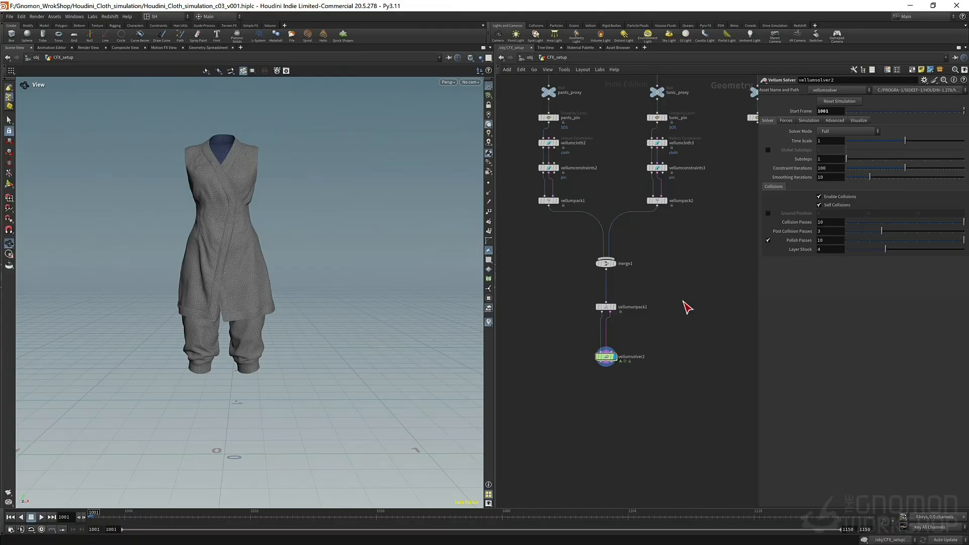
{"action": "middle_click_drag", "start_coordinate": [572, 241], "coordinate": [582, 291]}
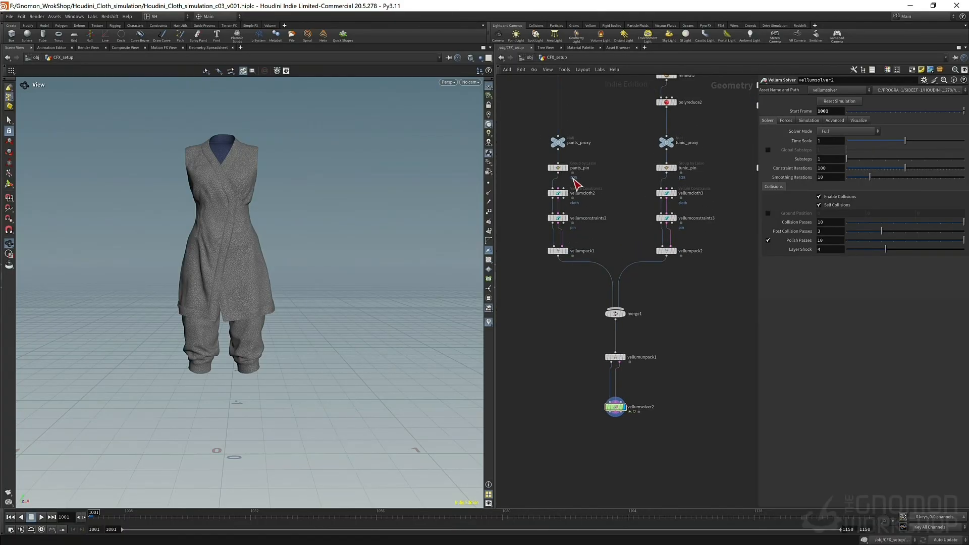
{"action": "scroll", "coordinate": [583, 138], "scroll_direction": "down", "scroll_amount": 2}
{"action": "scroll", "coordinate": [587, 153], "scroll_direction": "up", "scroll_amount": 4}
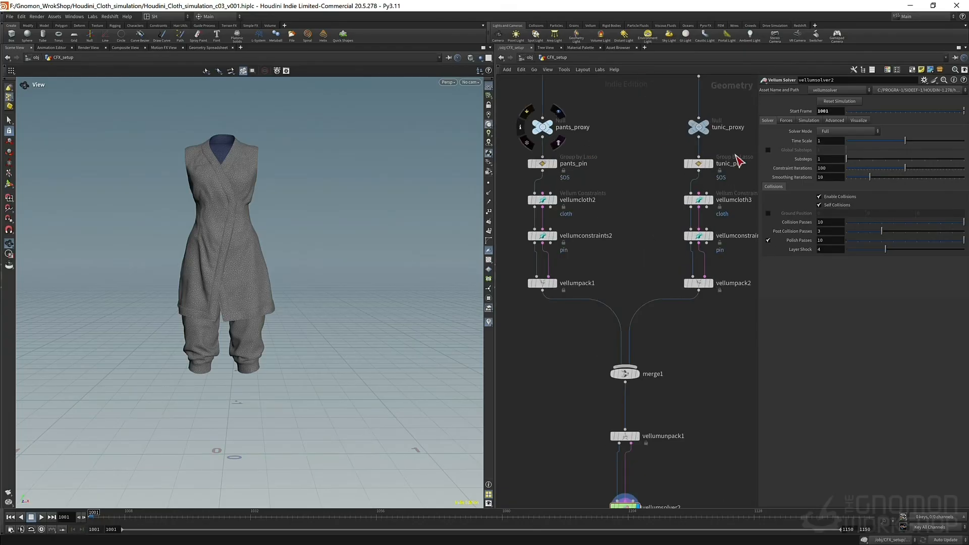
{"action": "middle_click_drag", "start_coordinate": [626, 191], "coordinate": [660, 148]}
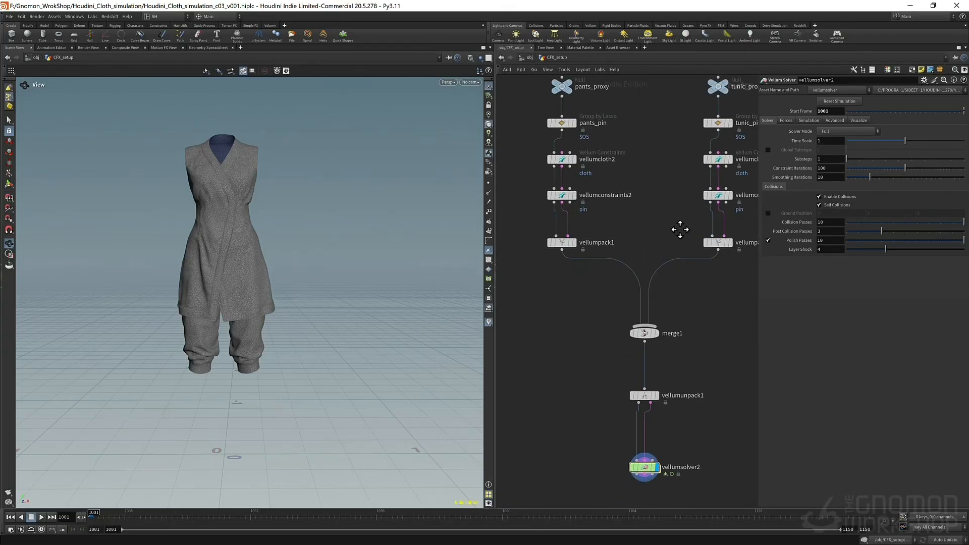
{"action": "scroll", "coordinate": [680, 229], "scroll_direction": "down", "scroll_amount": 5}
{"action": "scroll", "coordinate": [670, 170], "scroll_direction": "up", "scroll_amount": 5}
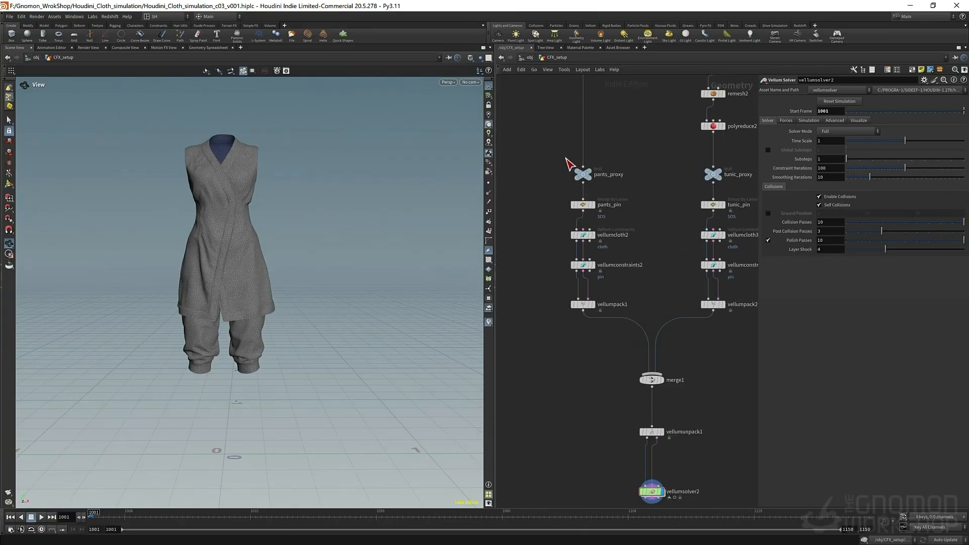
- Move the tunic's pin group, cloth, pin constraint and Vellum Pack nodes directly beneath the pants' Vellum Pack
{"action": "left_click_drag", "start_coordinate": [725, 177], "coordinate": [726, 177]}
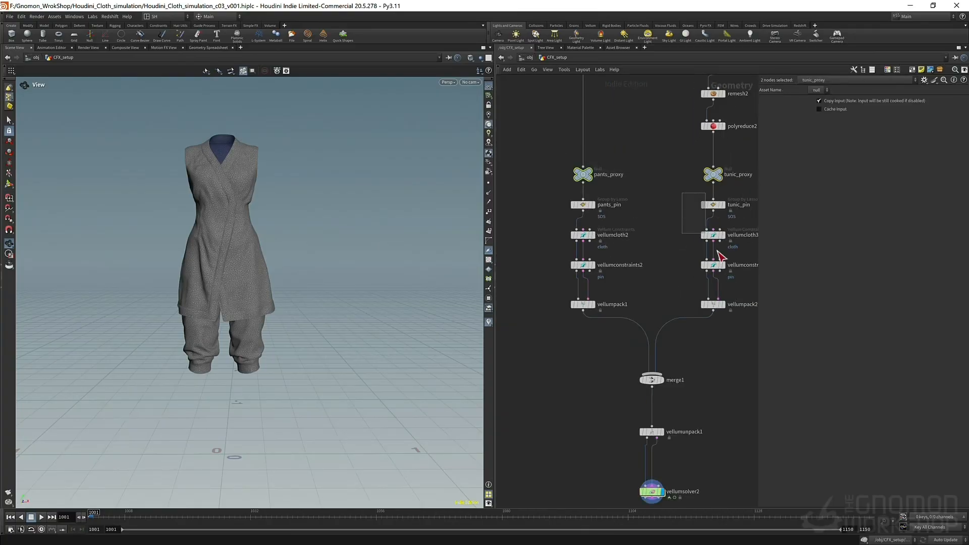
{"action": "left_click_drag", "start_coordinate": [721, 256], "coordinate": [725, 341]}
{"action": "left_click_drag", "start_coordinate": [717, 206], "coordinate": [589, 335]}
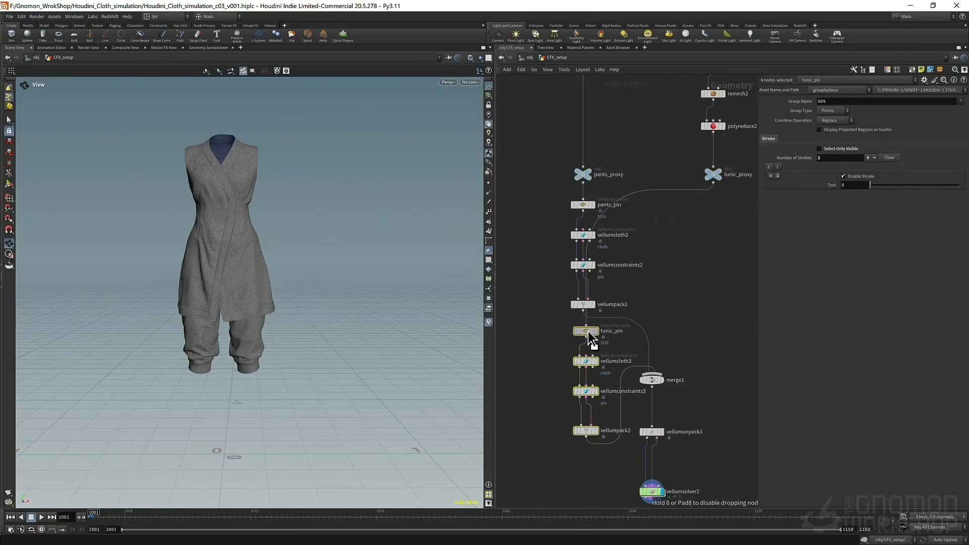
- Examine the stacked pants and tunic chains, inspecting the pants' cloth and pin group nodes and the tunic's Vellum Pack
{"action": "middle_click_drag", "start_coordinate": [536, 337], "coordinate": [526, 254]}
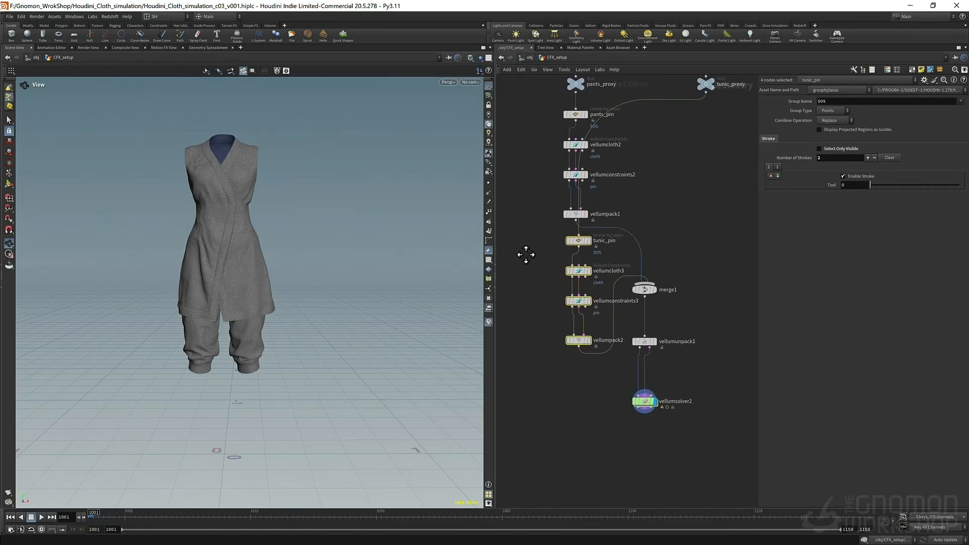
{"action": "left_click", "coordinate": [576, 144]}
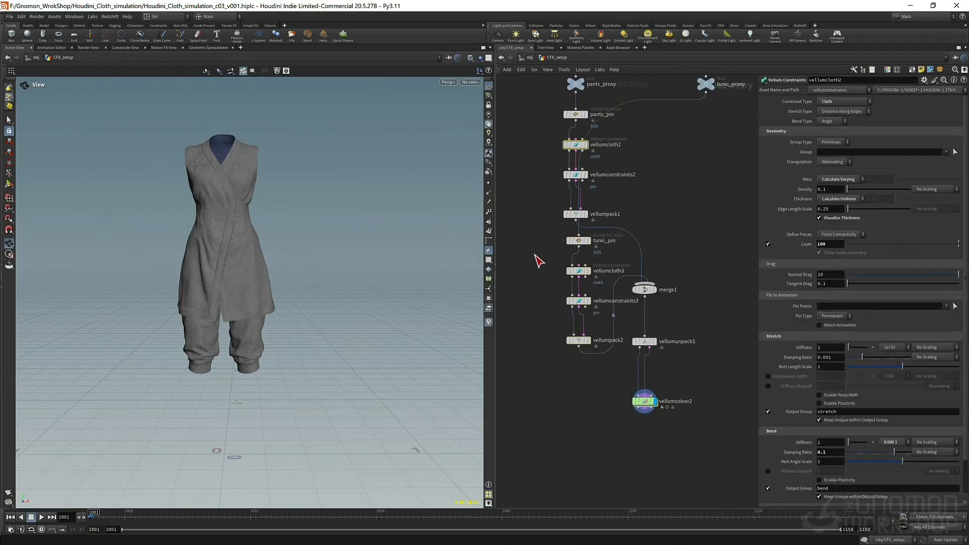
{"action": "left_click_drag", "start_coordinate": [538, 263], "coordinate": [658, 309]}
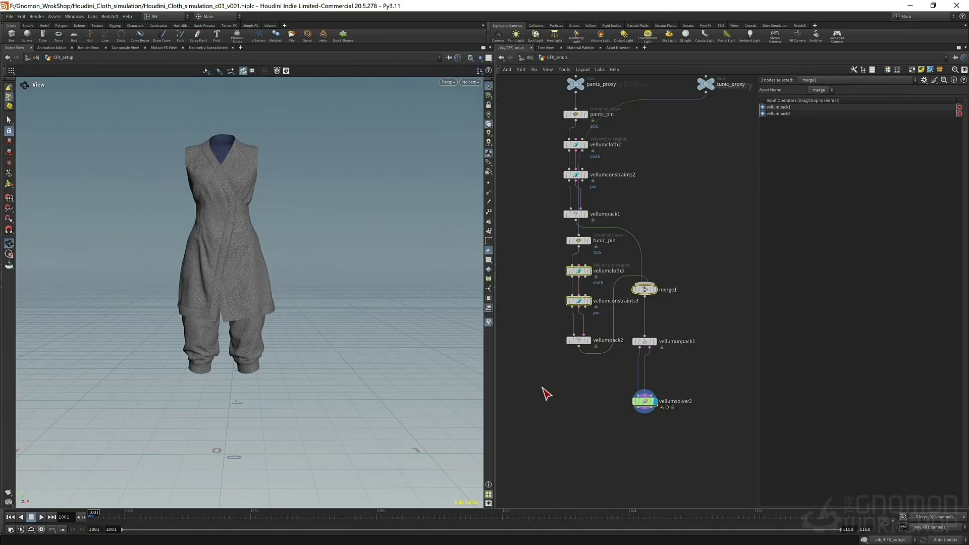
{"action": "middle_click_drag", "start_coordinate": [538, 239], "coordinate": [539, 287]}
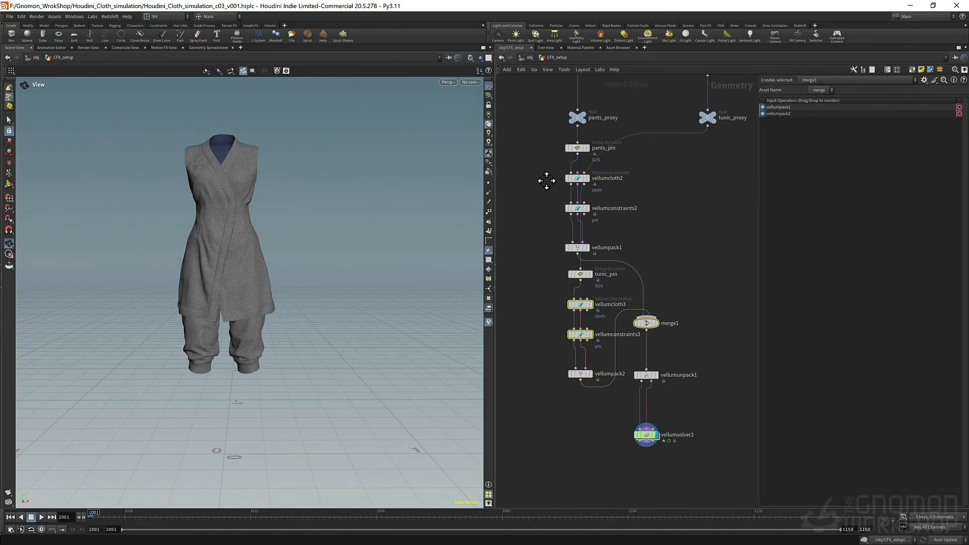
{"action": "left_click", "coordinate": [577, 178]}
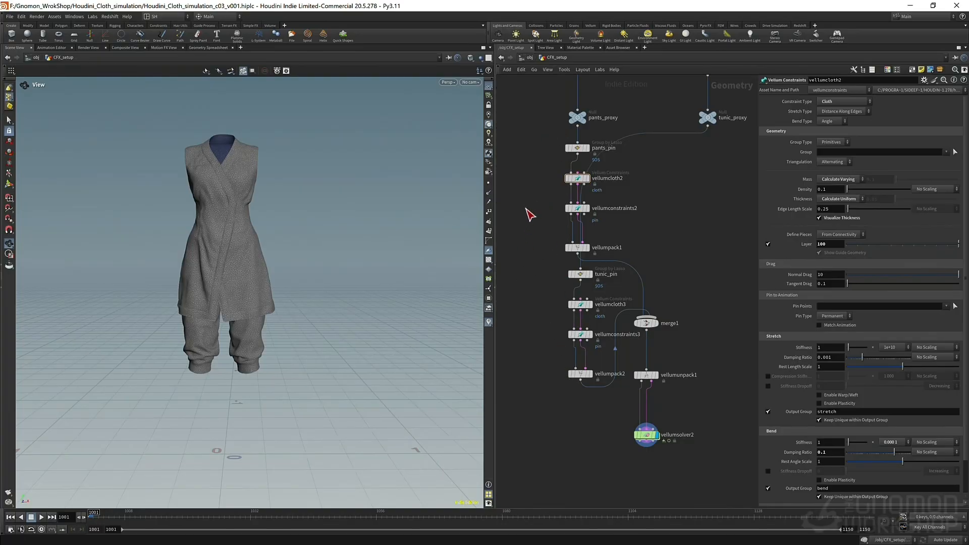
{"action": "left_click", "coordinate": [582, 149]}
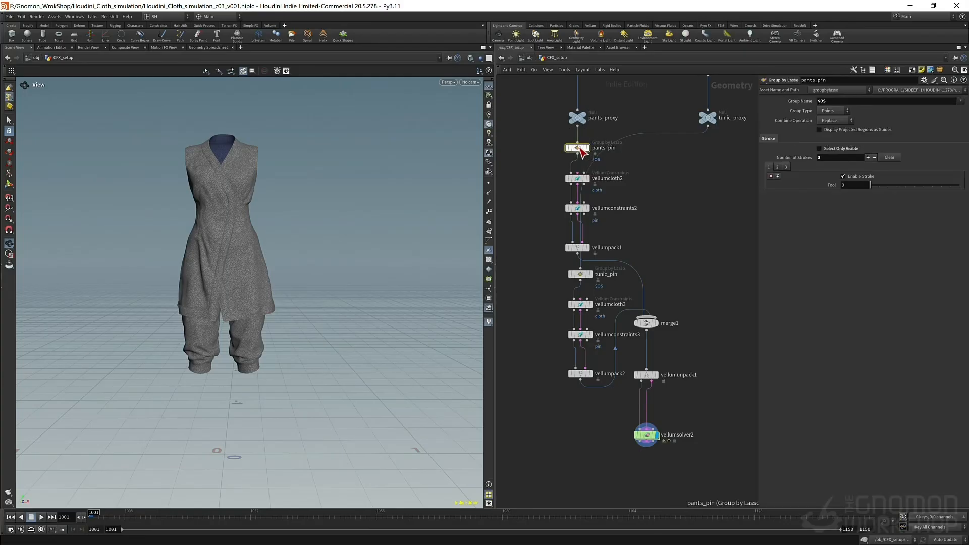
{"action": "left_click_drag", "start_coordinate": [611, 415], "coordinate": [610, 415]}
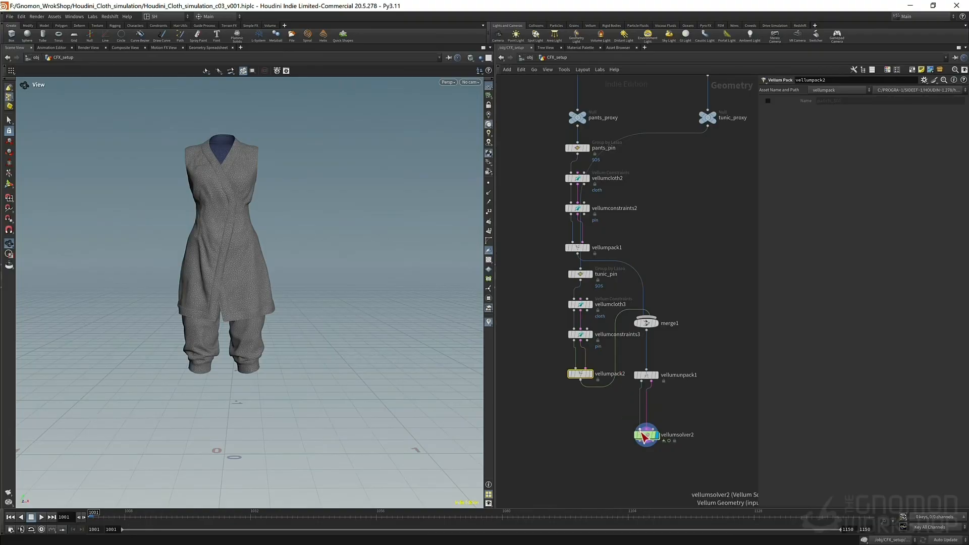
- Undo the rewiring of the tunic's vellum nodes, restoring their separate branch under tunic_proxy beside the pants branch
{"action": "left_click_drag", "start_coordinate": [617, 460], "coordinate": [691, 417]}
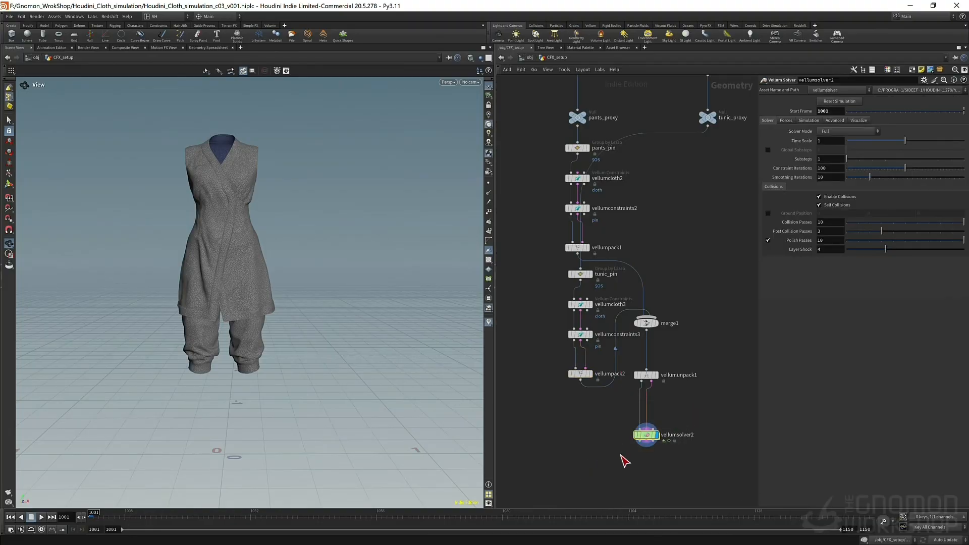
{"action": "left_click_drag", "start_coordinate": [539, 186], "coordinate": [669, 162]}
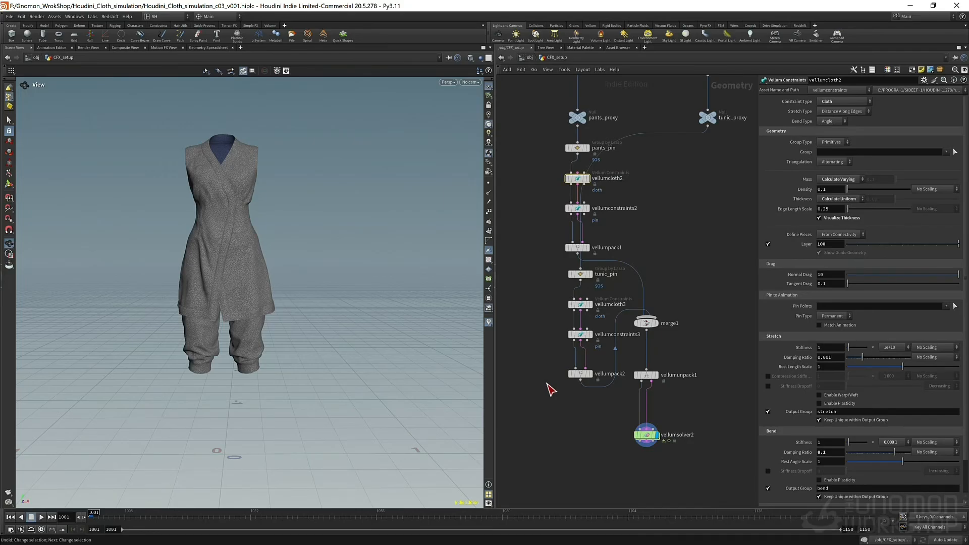
{"action": "key", "text": "Up"}
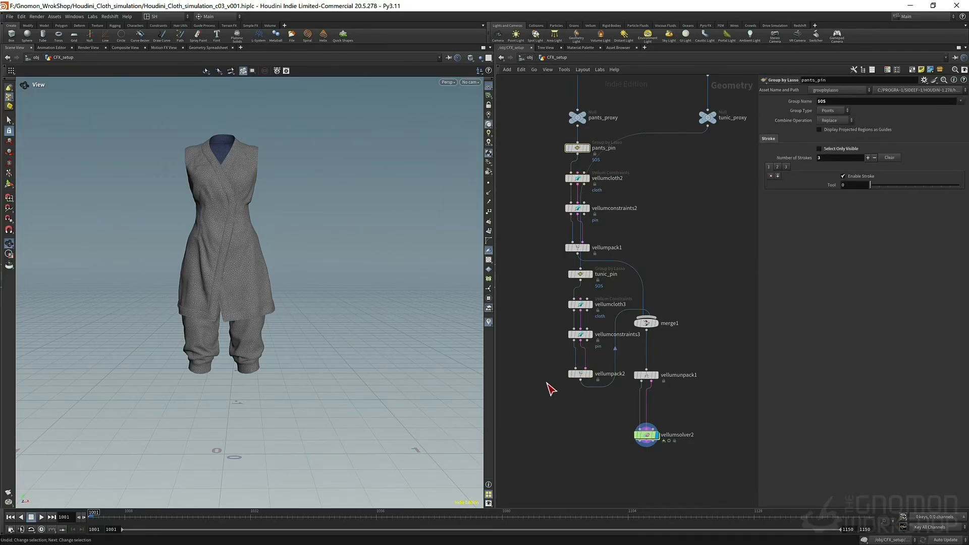
{"action": "key", "text": "ctrl+z"}
{"action": "key", "text": "ctrl+z"}
{"action": "key", "text": "ctrl+z"}
{"action": "key", "text": "ctrl+z"}
{"action": "key", "text": "ctrl+z"}
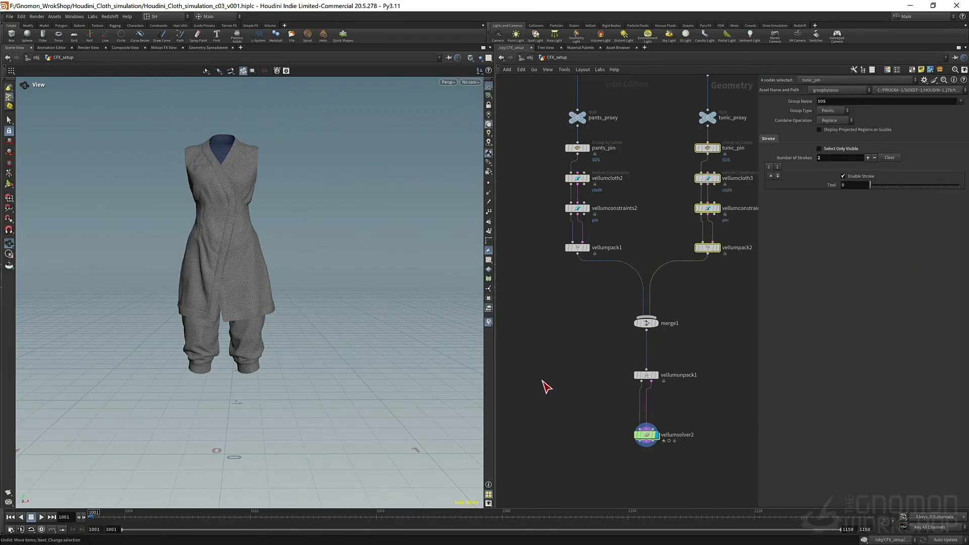
{"action": "left_click", "coordinate": [566, 405]}
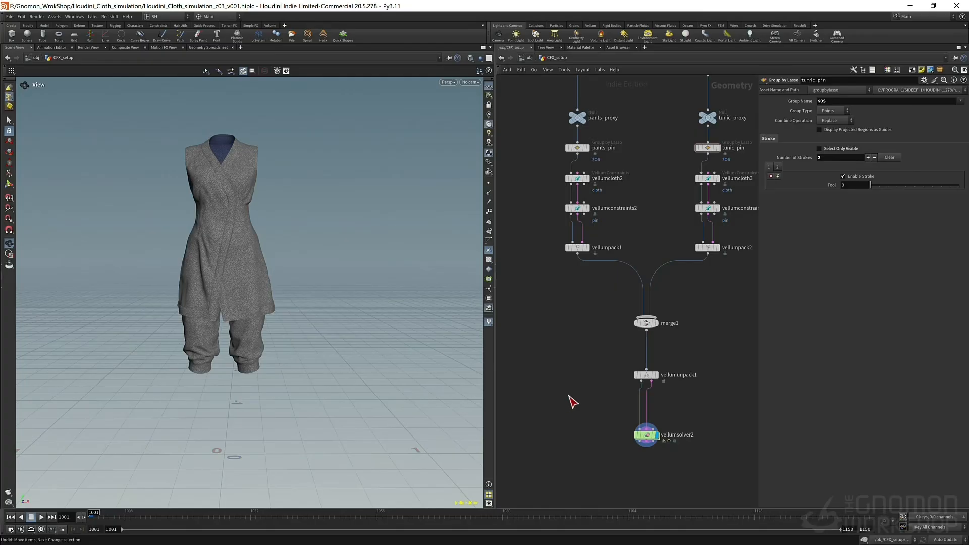
- Move vellumsolver2 farther below vellumunpack1 and examine where the tunic hem overlaps the pants
{"action": "middle_click_drag", "start_coordinate": [599, 358], "coordinate": [594, 210]}
{"action": "left_click_drag", "start_coordinate": [646, 288], "coordinate": [651, 337]}
{"action": "middle_click_drag", "start_coordinate": [559, 143], "coordinate": [536, 260]}
{"action": "left_click", "coordinate": [557, 174]}
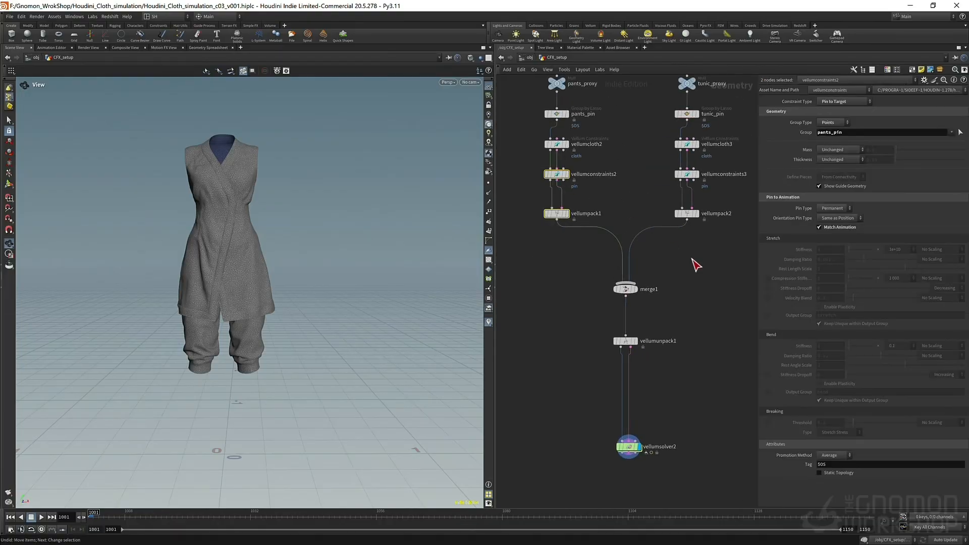
{"action": "left_click", "coordinate": [687, 216]}
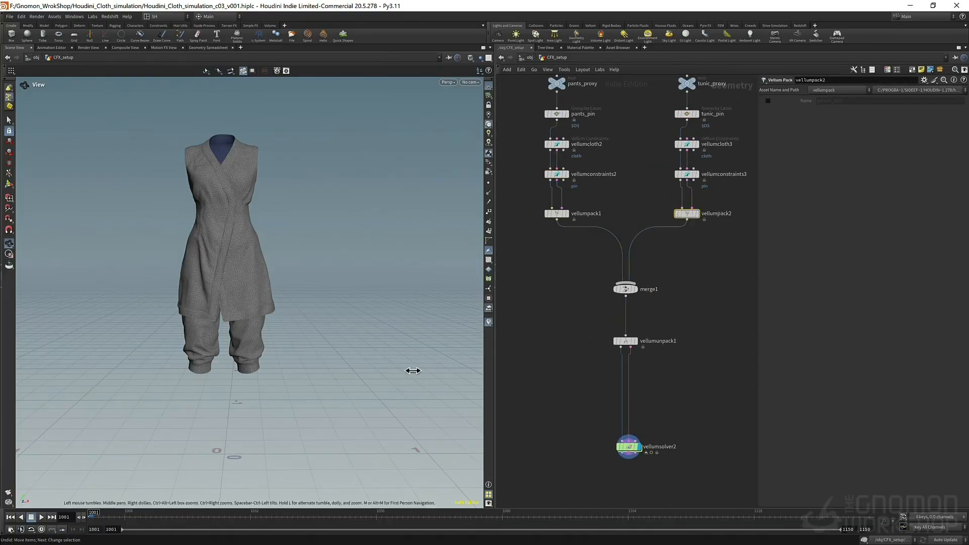
{"action": "right_click_drag", "start_coordinate": [203, 320], "coordinate": [472, 261]}
{"action": "left_click_drag", "start_coordinate": [472, 262], "coordinate": [142, 322]}
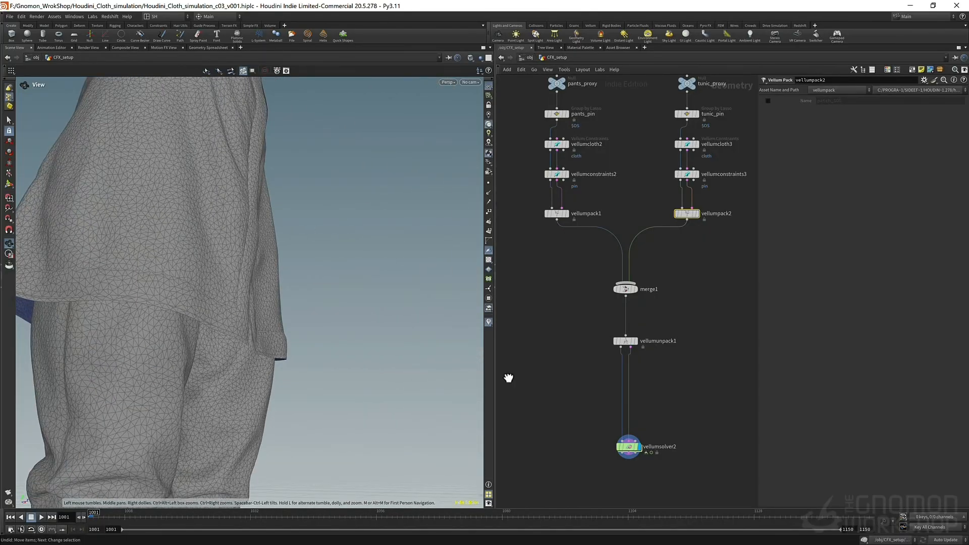
- Insert a Vellum Constraints node between vellumunpack1 and vellumsolver2 and set its constraint type to Glue
{"action": "middle_click_drag", "start_coordinate": [509, 378], "coordinate": [527, 322]}
{"action": "key", "text": "Tab"}
{"action": "type", "text": "vell"}
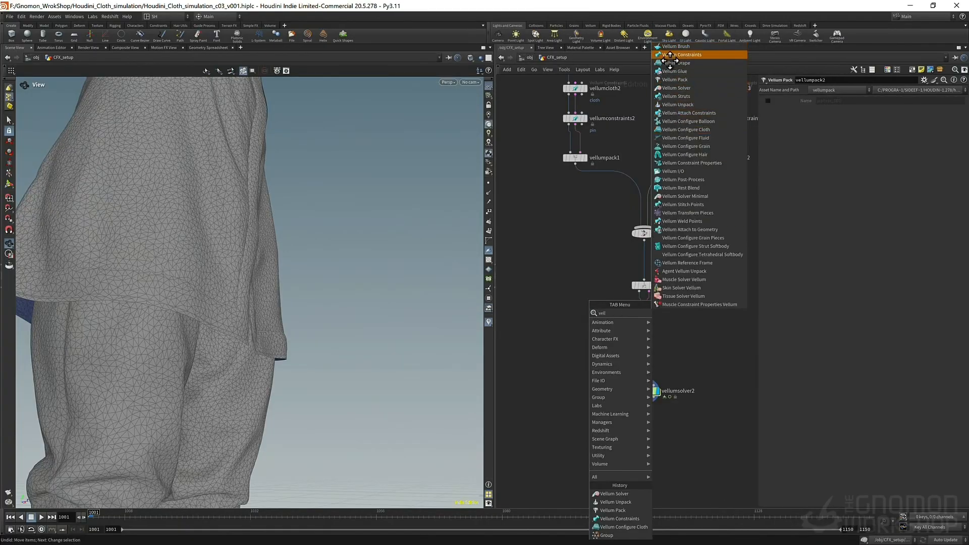
{"action": "left_click", "coordinate": [670, 55]}
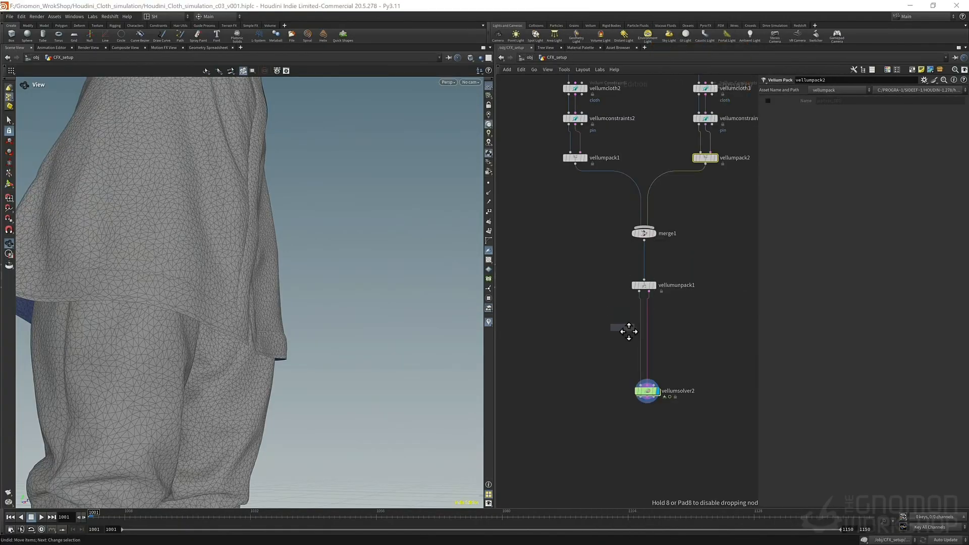
{"action": "left_click", "coordinate": [644, 323]}
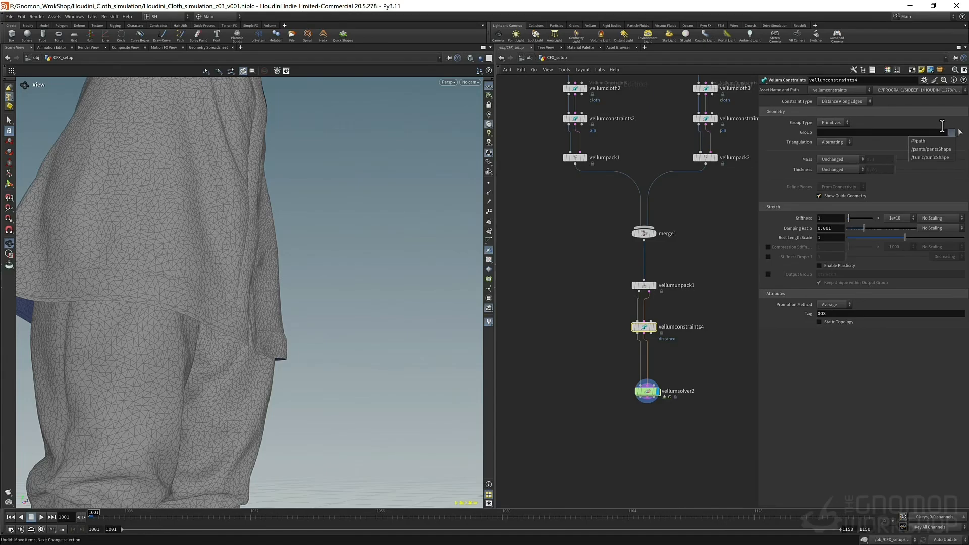
{"action": "left_click", "coordinate": [853, 103]}
{"action": "left_click", "coordinate": [841, 208]}
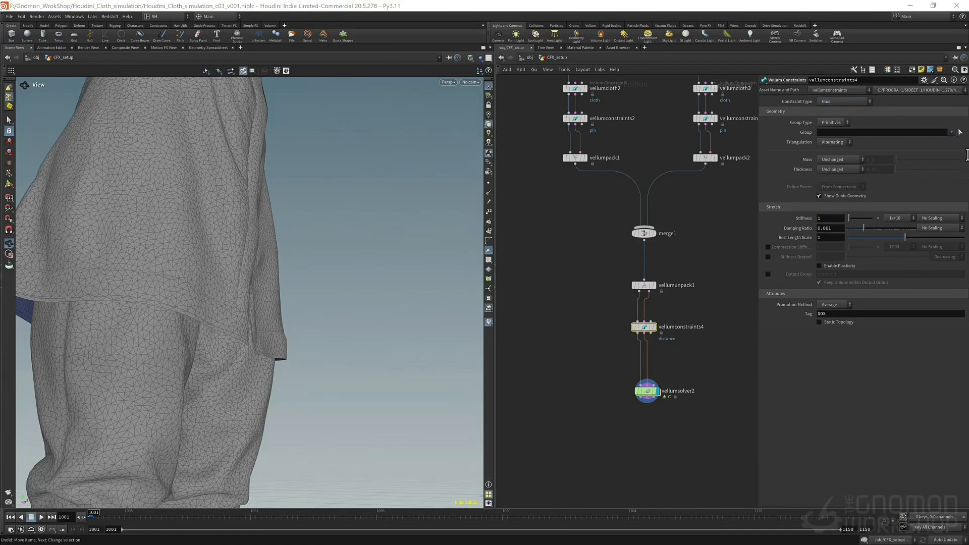
- Display the new glue constraints and inspect how they connect the tunic and pants from close up and afar
{"action": "left_click", "coordinate": [654, 327]}
{"action": "left_click_drag", "start_coordinate": [429, 328], "coordinate": [186, 328]}
{"action": "left_click_drag", "start_coordinate": [117, 337], "coordinate": [201, 227]}
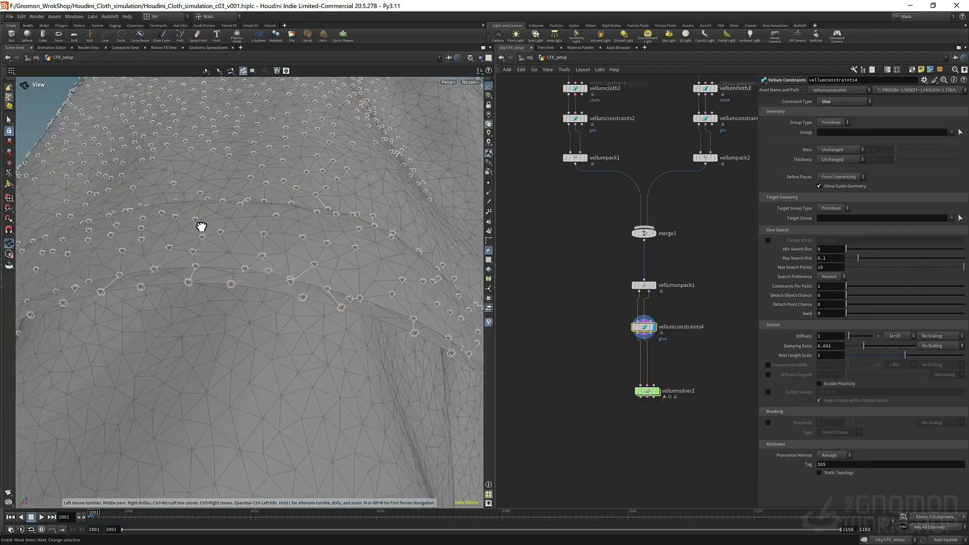
{"action": "right_click_drag", "start_coordinate": [201, 228], "coordinate": [89, 424]}
{"action": "left_click_drag", "start_coordinate": [89, 424], "coordinate": [275, 240]}
{"action": "right_click_drag", "start_coordinate": [275, 240], "coordinate": [277, 281]}
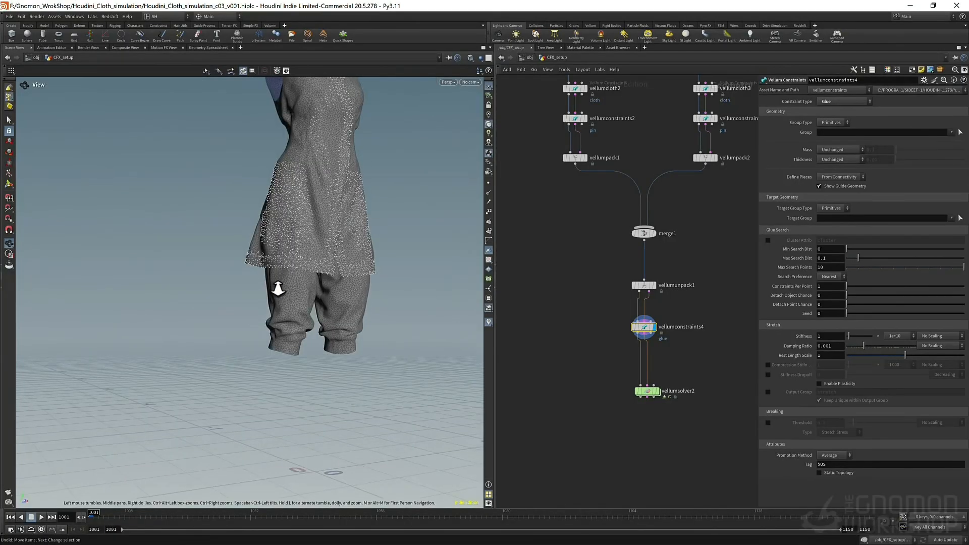
{"action": "middle_click_drag", "start_coordinate": [277, 281], "coordinate": [297, 279]}
{"action": "scroll", "coordinate": [728, 359], "scroll_direction": "up", "scroll_amount": 3}
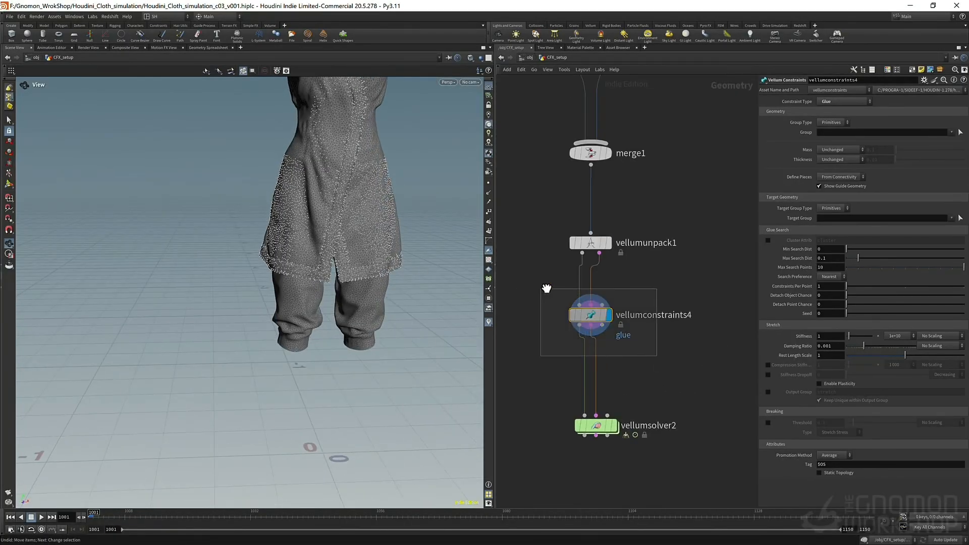
- Review the merged vellum network, the packed pants geometry, and the settings of the pants' pin constraint
{"action": "scroll", "coordinate": [554, 303], "scroll_direction": "down", "scroll_amount": 2}
{"action": "left_click", "coordinate": [576, 262]}
{"action": "scroll", "coordinate": [699, 255], "scroll_direction": "down", "scroll_amount": 4}
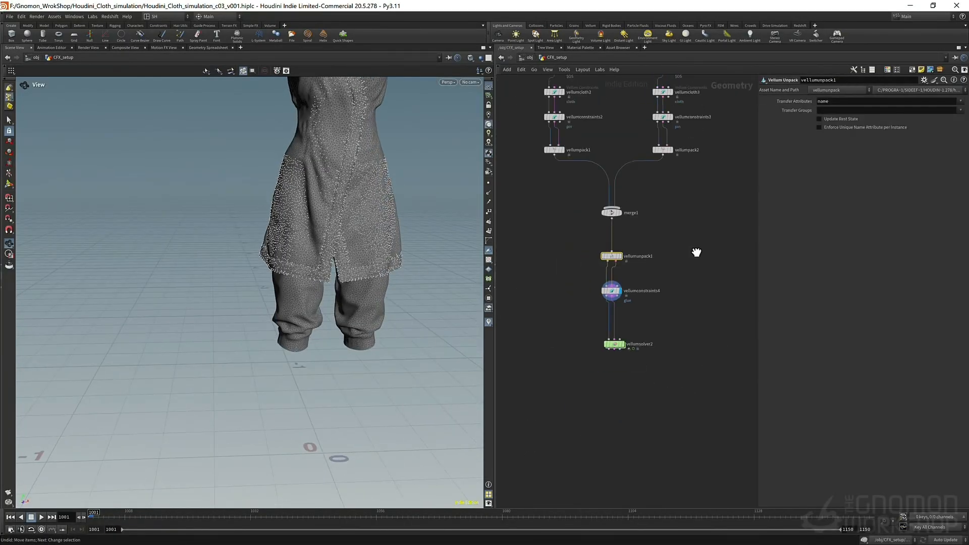
{"action": "middle_click_drag", "start_coordinate": [551, 263], "coordinate": [551, 269]}
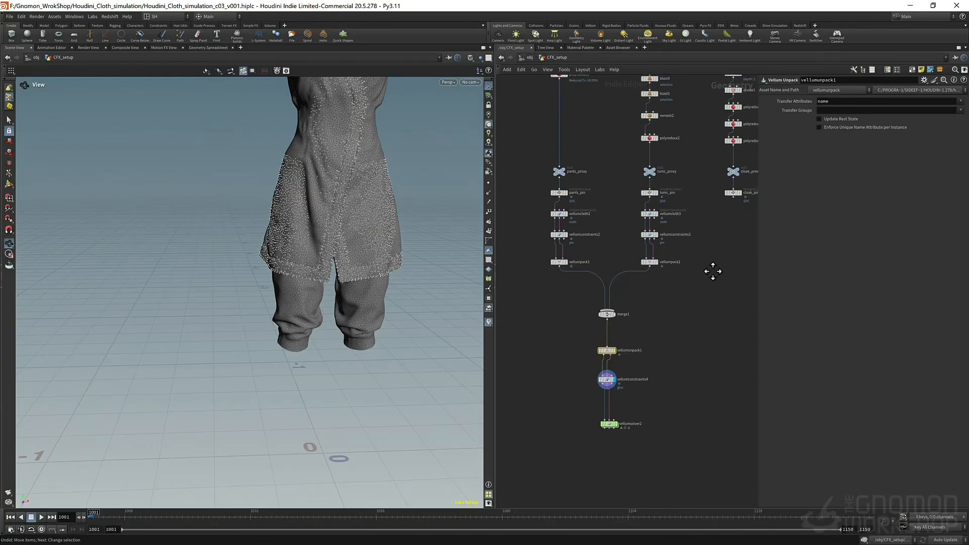
{"action": "middle_click_drag", "start_coordinate": [583, 321], "coordinate": [572, 227]}
{"action": "scroll", "coordinate": [571, 278], "scroll_direction": "up", "scroll_amount": 3}
{"action": "left_click_drag", "start_coordinate": [576, 269], "coordinate": [702, 323]}
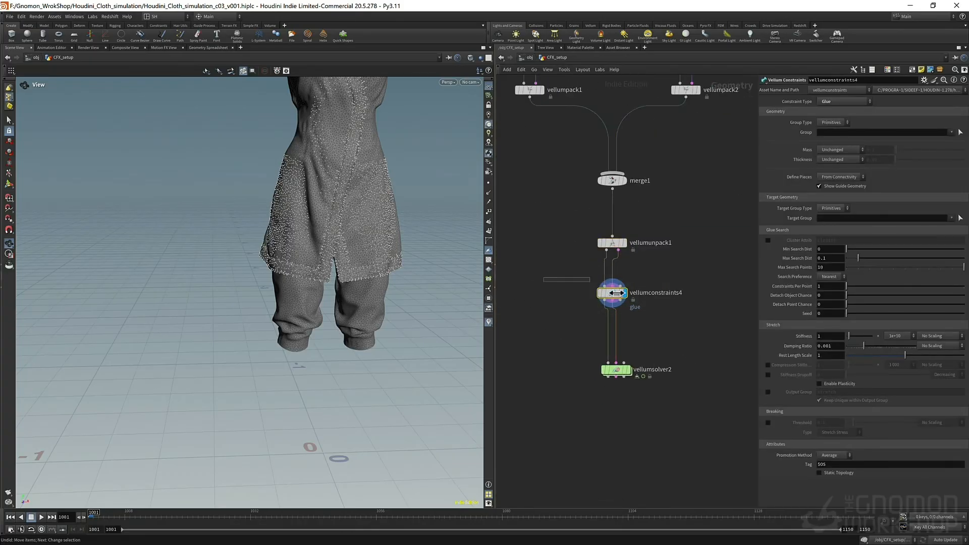
{"action": "scroll", "coordinate": [571, 217], "scroll_direction": "down", "scroll_amount": 5}
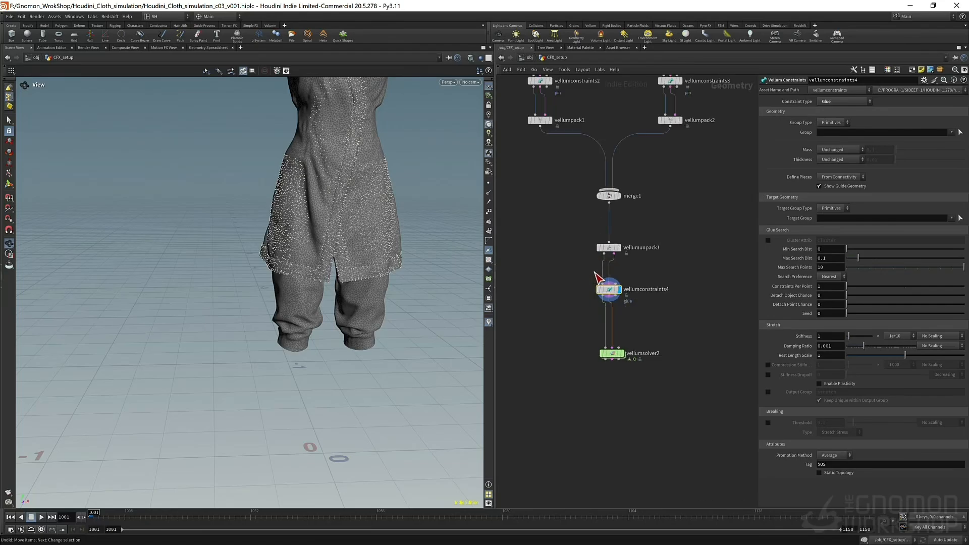
{"action": "left_click_drag", "start_coordinate": [600, 239], "coordinate": [620, 203]}
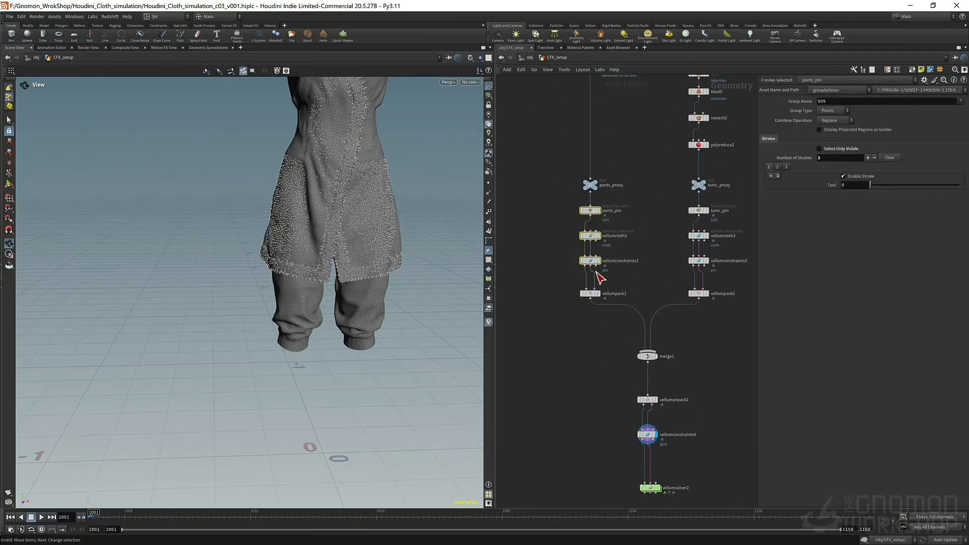
{"action": "left_click", "coordinate": [599, 293]}
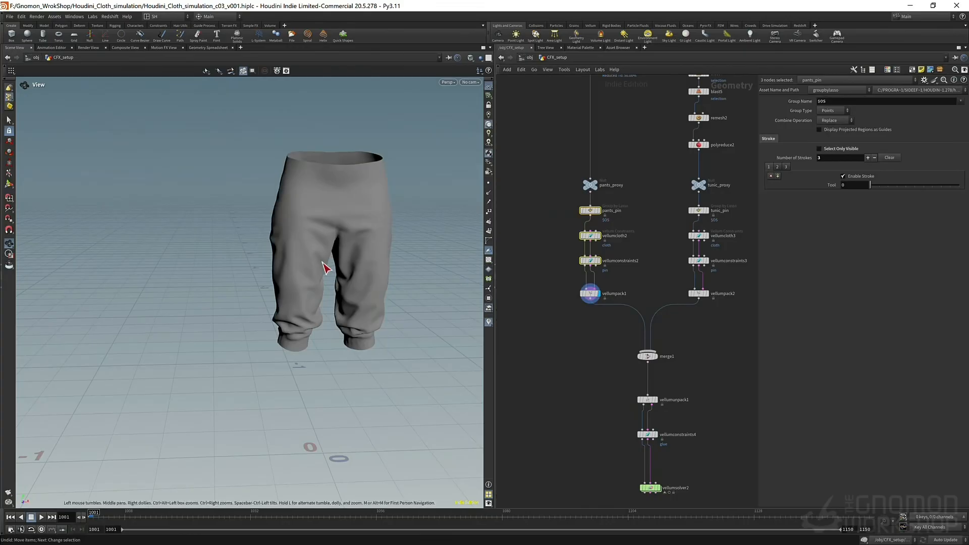
{"action": "left_click", "coordinate": [589, 262]}
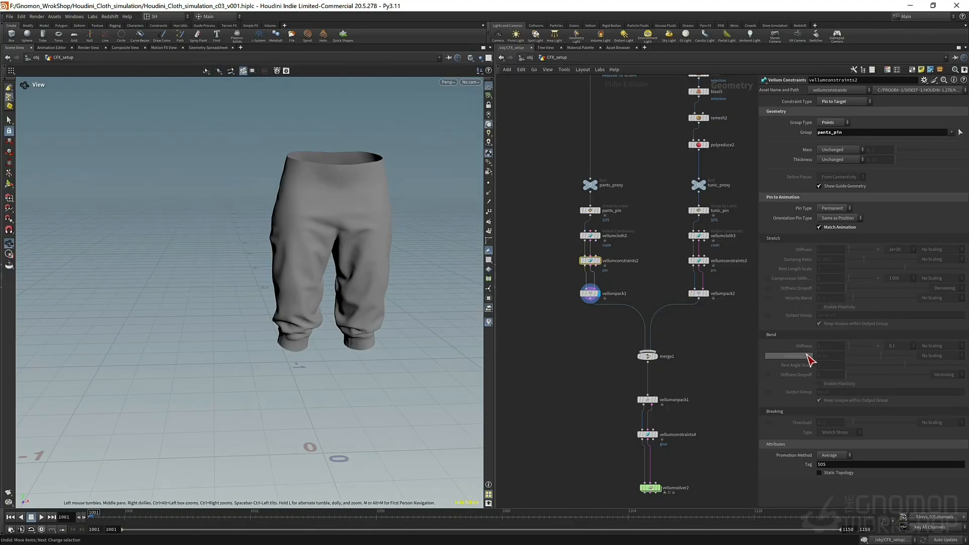
- Remove the merge, unpack, glue constraint and solver chain downstream of the packed pants and tunic, and display the tunic cloth
{"action": "middle_click_drag", "start_coordinate": [699, 345], "coordinate": [638, 279]}
{"action": "scroll", "coordinate": [618, 303], "scroll_direction": "down", "scroll_amount": 3}
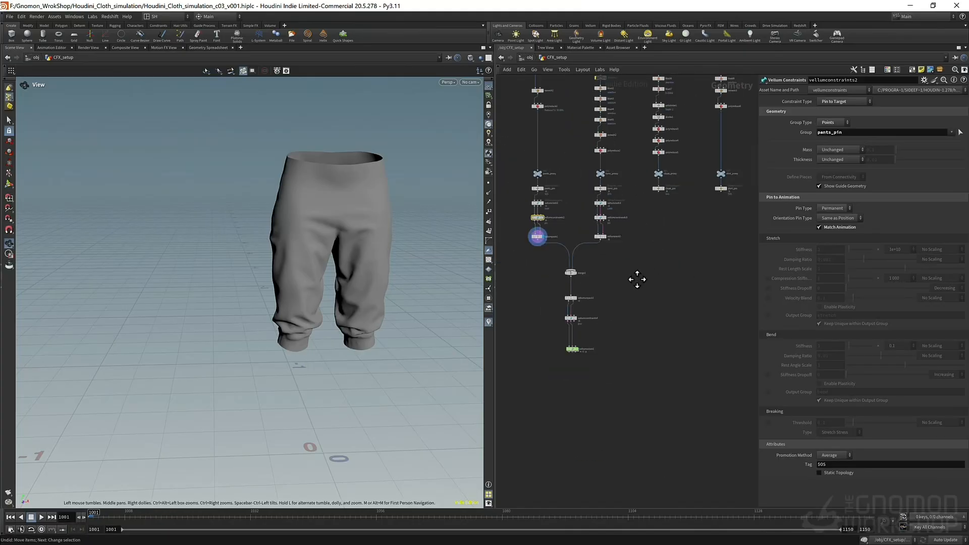
{"action": "scroll", "coordinate": [538, 234], "scroll_direction": "down", "scroll_amount": 5}
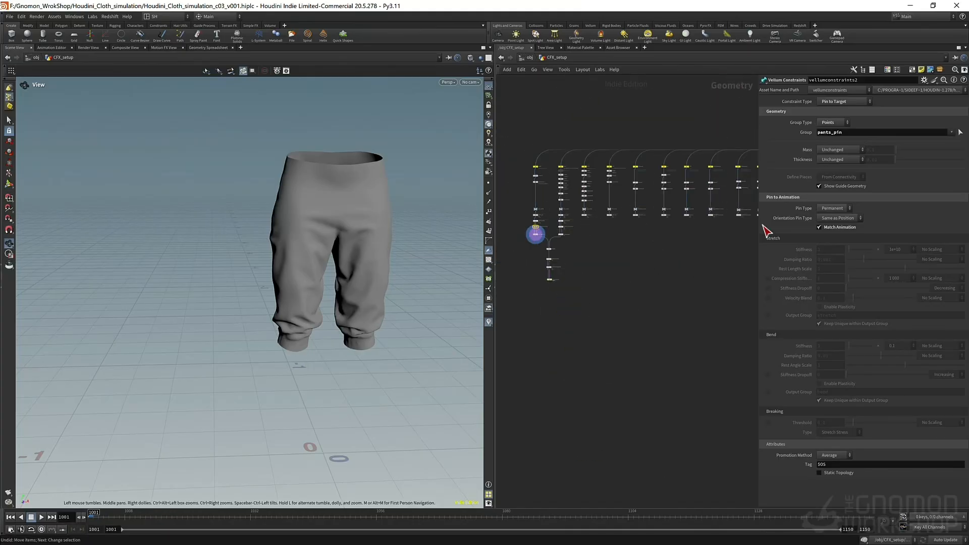
{"action": "scroll", "coordinate": [549, 258], "scroll_direction": "up", "scroll_amount": 4}
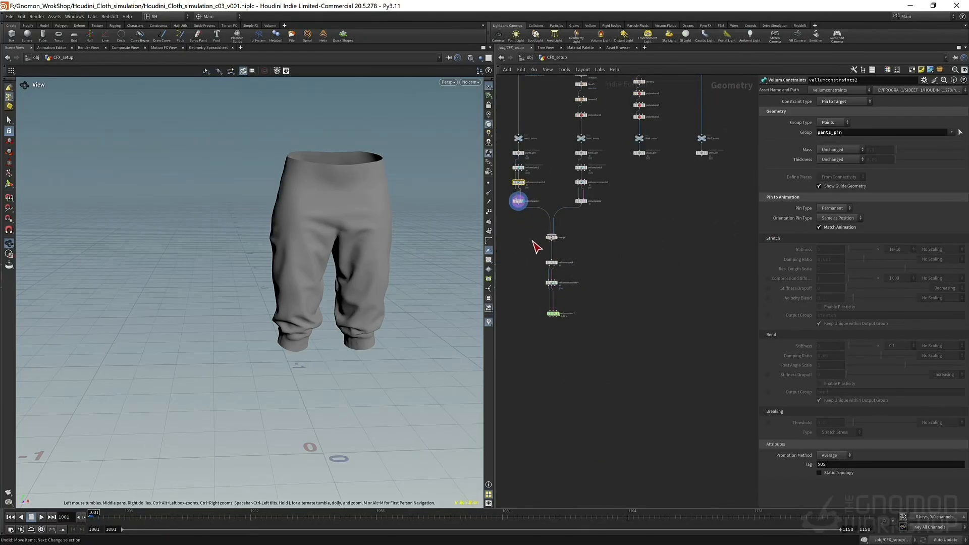
{"action": "scroll", "coordinate": [537, 247], "scroll_direction": "up", "scroll_amount": 3}
{"action": "left_click_drag", "start_coordinate": [539, 218], "coordinate": [592, 270]}
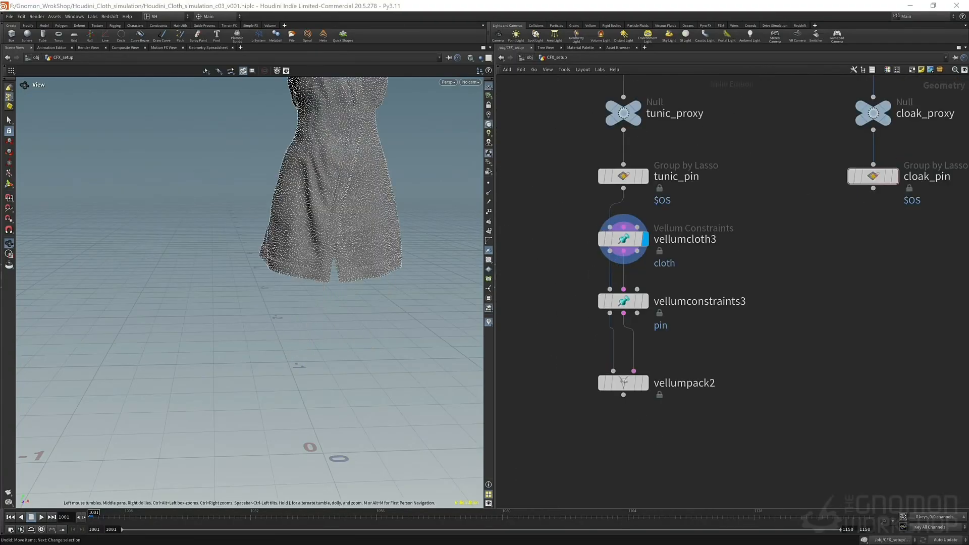
- Set the Layer of the tunic's cloth constraint, vellumcloth3, to 80
{"action": "scroll", "coordinate": [597, 306], "scroll_direction": "down", "scroll_amount": 3}
{"action": "left_click", "coordinate": [616, 260]}
{"action": "key", "text": "p"}
{"action": "double_click", "coordinate": [829, 245]}
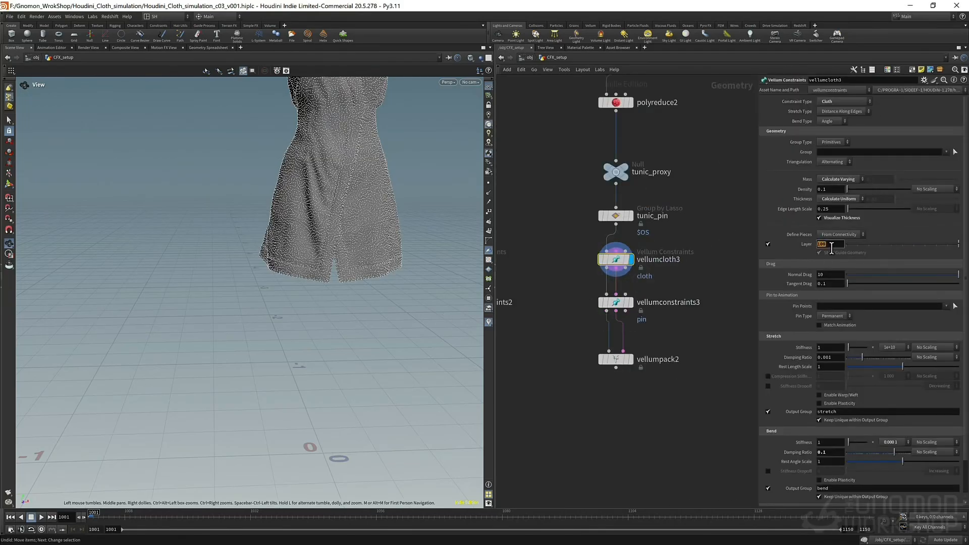
- Move the tunic's pin and pack nodes down and insert a Vellum Constraints node of type Glue below vellumcloth3
{"action": "left_click_drag", "start_coordinate": [617, 307], "coordinate": [617, 343], "text": "ctrl"}
{"action": "scroll", "coordinate": [617, 344], "scroll_direction": "down", "scroll_amount": 5}
{"action": "middle_click_drag", "start_coordinate": [617, 323], "coordinate": [675, 192]}
{"action": "scroll", "coordinate": [616, 262], "scroll_direction": "up", "scroll_amount": 6}
{"action": "left_click_drag", "start_coordinate": [605, 308], "coordinate": [605, 337]}
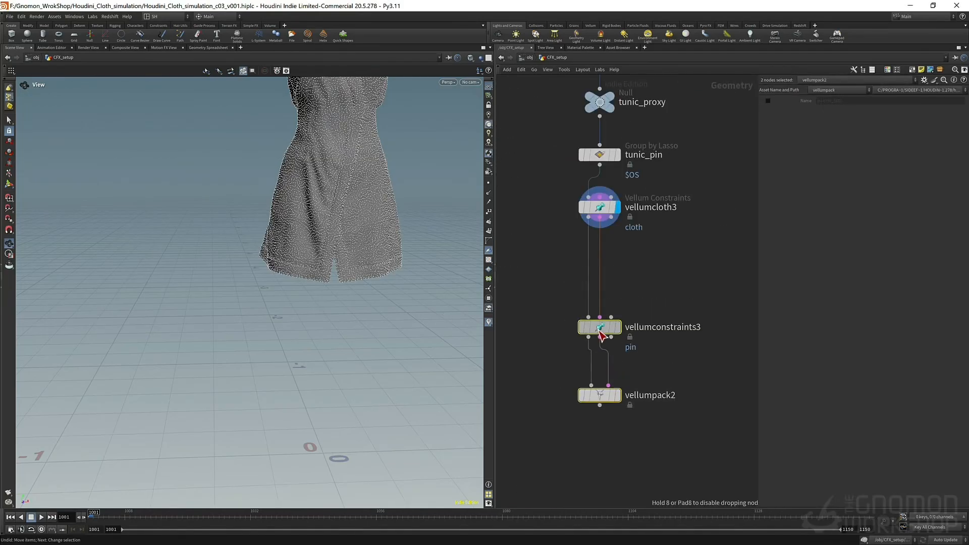
{"action": "key", "text": "Tab"}
{"action": "left_click", "coordinate": [584, 452]}
{"action": "key", "text": "u"}
{"action": "key", "text": "space+g"}
{"action": "left_click_drag", "start_coordinate": [533, 258], "coordinate": [602, 272]}
- Display the tunic_pin geometry and switch the viewport selection mode to primitives
{"action": "right_click_drag", "start_coordinate": [283, 313], "coordinate": [323, 384]}
{"action": "middle_click_drag", "start_coordinate": [313, 404], "coordinate": [305, 279]}
{"action": "left_click_drag", "start_coordinate": [305, 279], "coordinate": [263, 217]}
{"action": "right_click_drag", "start_coordinate": [202, 273], "coordinate": [202, 252]}
{"action": "left_click_drag", "start_coordinate": [202, 252], "coordinate": [237, 298]}
{"action": "left_click", "coordinate": [618, 155]}
{"action": "right_click", "coordinate": [9, 120]}
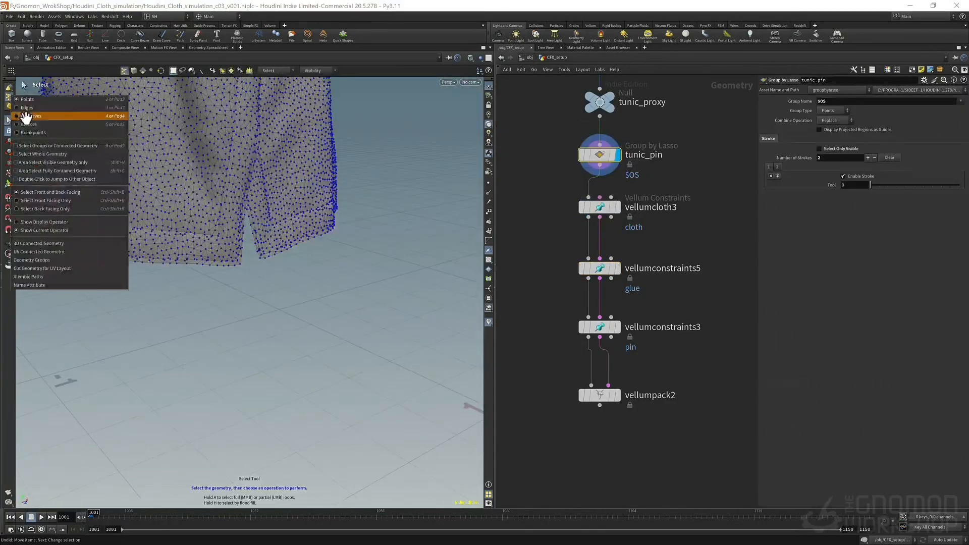
{"action": "left_click", "coordinate": [26, 116]}
{"action": "mouse_move", "coordinate": [338, 383]}
{"action": "right_mouse_down"}
{"action": "mouse_move", "coordinate": [351, 340]}
{"action": "mouse_move", "coordinate": [354, 394]}
{"action": "right_mouse_up"}
- Display the tunic's glue constraints and inspect their links along the hem, front opening and inside layers
{"action": "left_click", "coordinate": [608, 209]}
{"action": "left_click", "coordinate": [618, 269]}
{"action": "right_click_drag", "start_coordinate": [283, 282], "coordinate": [258, 308], "text": "alt"}
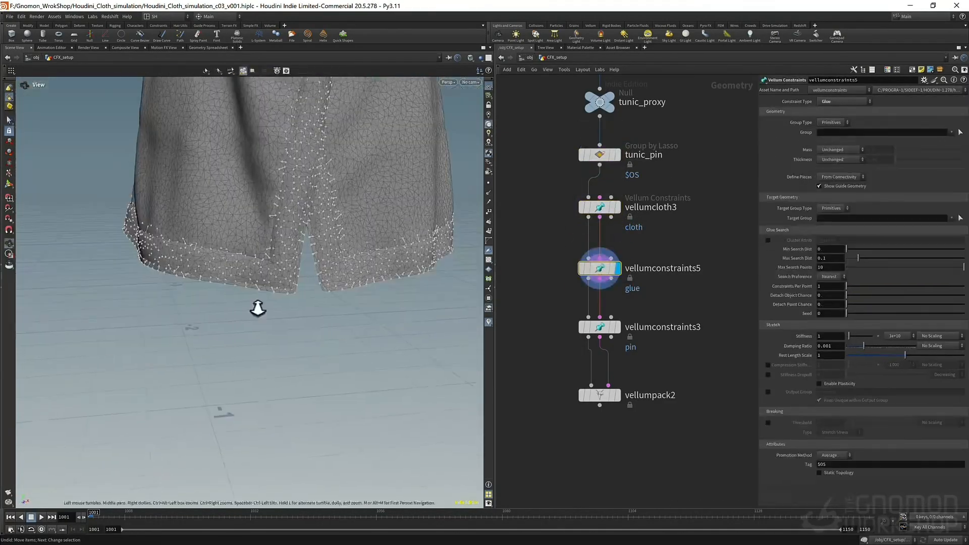
{"action": "left_click_drag", "start_coordinate": [258, 308], "coordinate": [272, 337], "text": "alt"}
{"action": "right_click_drag", "start_coordinate": [273, 338], "coordinate": [303, 323], "text": "alt"}
{"action": "middle_click_drag", "start_coordinate": [303, 323], "coordinate": [313, 266], "text": "alt"}
{"action": "right_click_drag", "start_coordinate": [314, 266], "coordinate": [411, 130], "text": "alt"}
{"action": "left_click_drag", "start_coordinate": [411, 130], "coordinate": [242, 156], "text": "alt"}
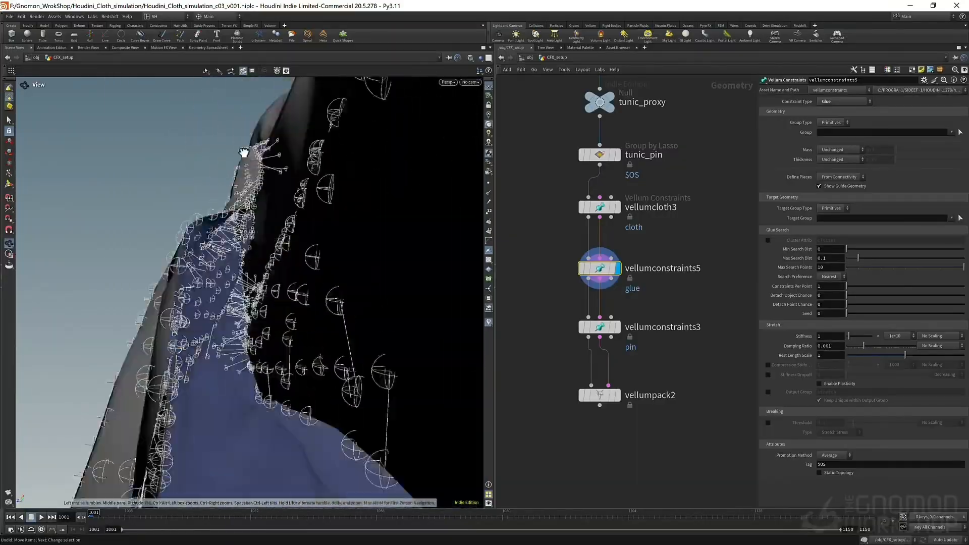
{"action": "right_click_drag", "start_coordinate": [242, 156], "coordinate": [212, 202], "text": "alt"}
{"action": "left_click_drag", "start_coordinate": [212, 202], "coordinate": [283, 228], "text": "alt"}
- Set the tunic glue's Max Search Dist to 0.005, Max Search Points to 20 and Constraints Per Point to 10
{"action": "double_click", "coordinate": [829, 258]}
{"action": "type", "text": ".005"}
{"action": "key", "text": "Return"}
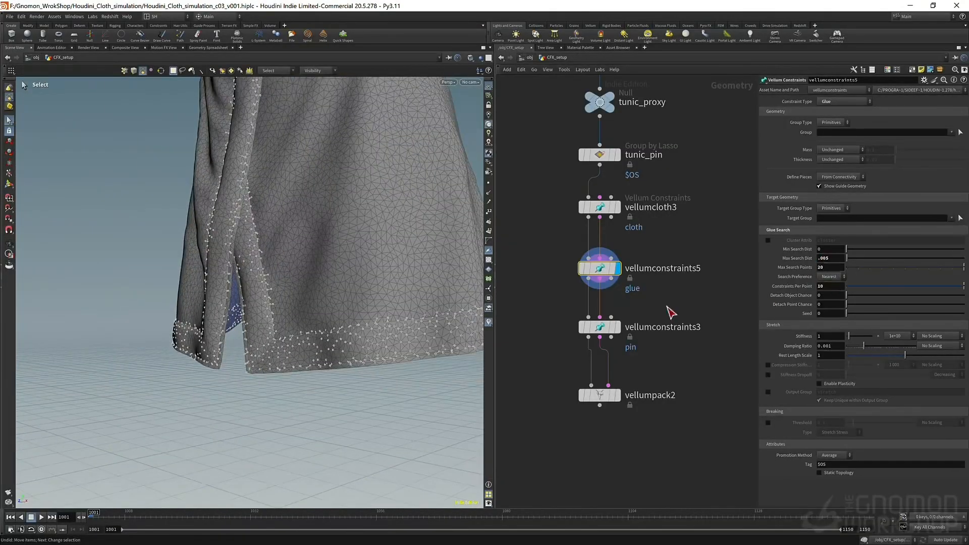
- Inspect the glue along the tunic's edges and set its Max Search Dist to 0.008
{"action": "left_click_drag", "start_coordinate": [298, 282], "coordinate": [353, 217], "text": "alt"}
{"action": "right_click_drag", "start_coordinate": [354, 217], "coordinate": [945, 197], "text": "alt"}
{"action": "left_click_drag", "start_coordinate": [303, 217], "coordinate": [221, 186], "text": "alt"}
{"action": "right_click_drag", "start_coordinate": [220, 186], "coordinate": [389, 206], "text": "alt"}
{"action": "double_click", "coordinate": [829, 258]}
{"action": "type", "text": ".008"}
{"action": "key", "text": "Return"}
- Check the hem and front slit, and set the tunic glue's Max Search Dist to 0.007
{"action": "left_click_drag", "start_coordinate": [389, 205], "coordinate": [202, 237], "text": "alt"}
{"action": "middle_click_drag", "start_coordinate": [202, 238], "coordinate": [161, 255], "text": "alt"}
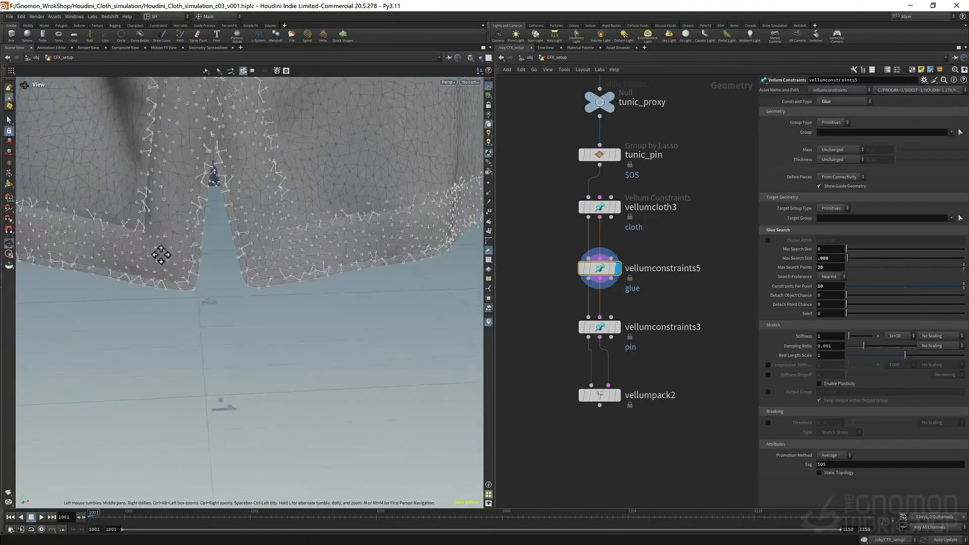
{"action": "left_click_drag", "start_coordinate": [161, 255], "coordinate": [277, 292], "text": "alt"}
{"action": "double_click", "coordinate": [829, 258]}
{"action": "type", "text": ".007"}
{"action": "key", "text": "Return"}
{"action": "right_click_drag", "start_coordinate": [303, 243], "coordinate": [220, 325], "text": "alt"}
{"action": "left_click_drag", "start_coordinate": [221, 324], "coordinate": [303, 303], "text": "alt"}
- Display the cloak_pin node in the cloak branch to view the cloak's pinned points
{"action": "scroll", "coordinate": [552, 277], "scroll_direction": "down", "scroll_amount": 1}
{"action": "middle_click_drag", "start_coordinate": [727, 176], "coordinate": [613, 209]}
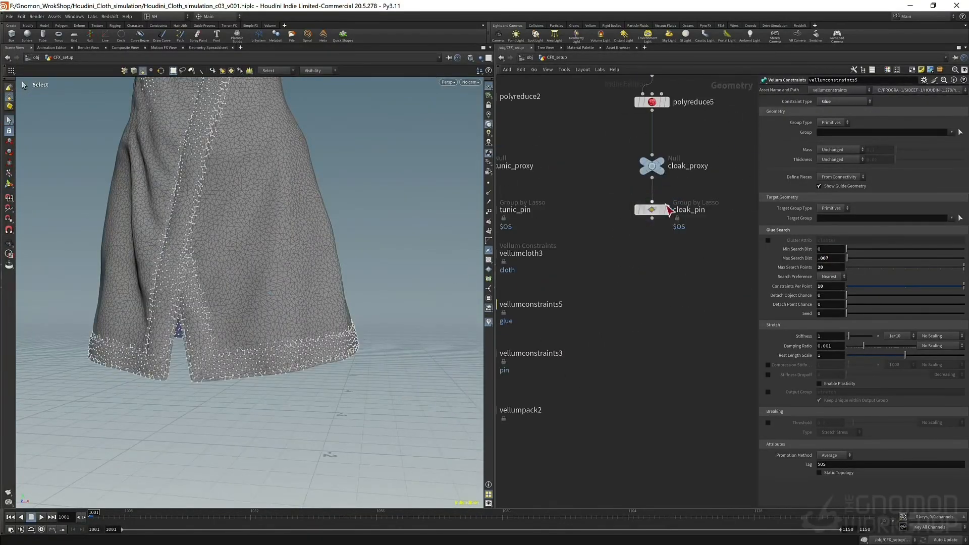
{"action": "left_click", "coordinate": [667, 209]}
{"action": "mouse_move", "coordinate": [217, 202]}
{"action": "middle_mouse_down", "text": "alt"}
{"action": "mouse_move", "coordinate": [197, 318]}
{"action": "mouse_move", "coordinate": [202, 194]}
{"action": "middle_mouse_up", "text": "alt"}
- Copy the tunic's Vellum cloth, glue, pin and pack nodes and connect the copies below cloak_pin
{"action": "scroll", "coordinate": [712, 194], "scroll_direction": "down", "scroll_amount": 3}
{"action": "left_click_drag", "start_coordinate": [571, 314], "coordinate": [631, 213]}
{"action": "scroll", "coordinate": [600, 257], "scroll_direction": "up", "scroll_amount": 4}
{"action": "left_click", "coordinate": [599, 291]}
{"action": "left_click_drag", "start_coordinate": [581, 373], "coordinate": [675, 163]}
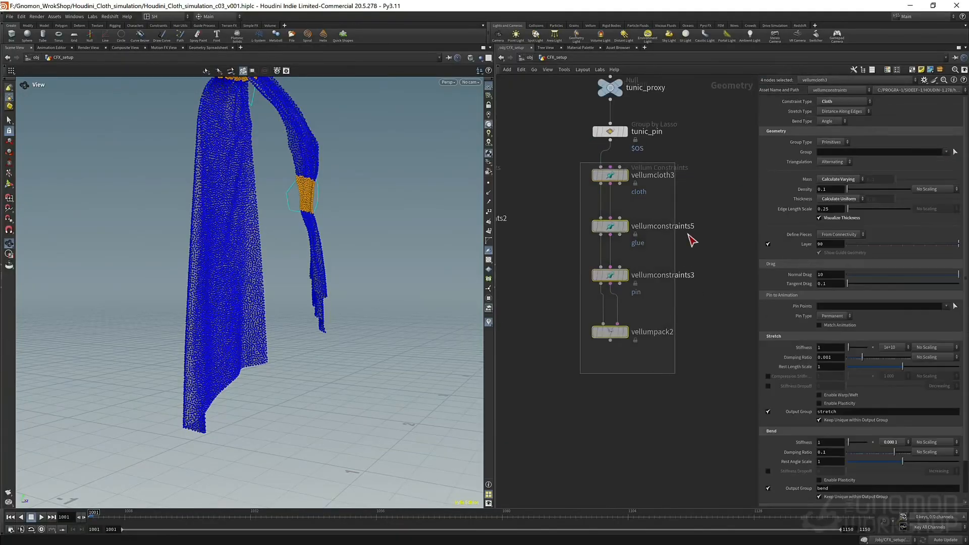
{"action": "key", "text": "ctrl+c"}
{"action": "key", "text": "ctrl+v"}
{"action": "left_click_drag", "start_coordinate": [619, 187], "coordinate": [605, 228]}
- Delete the glue node from the cloak's Vellum chain and clear the group of its pin constraint
{"action": "left_click", "coordinate": [640, 241]}
{"action": "left_click", "coordinate": [619, 313]}
{"action": "key", "text": "Delete"}
{"action": "left_click", "coordinate": [641, 385]}
{"action": "middle_click_drag", "start_coordinate": [620, 393], "coordinate": [626, 269]}
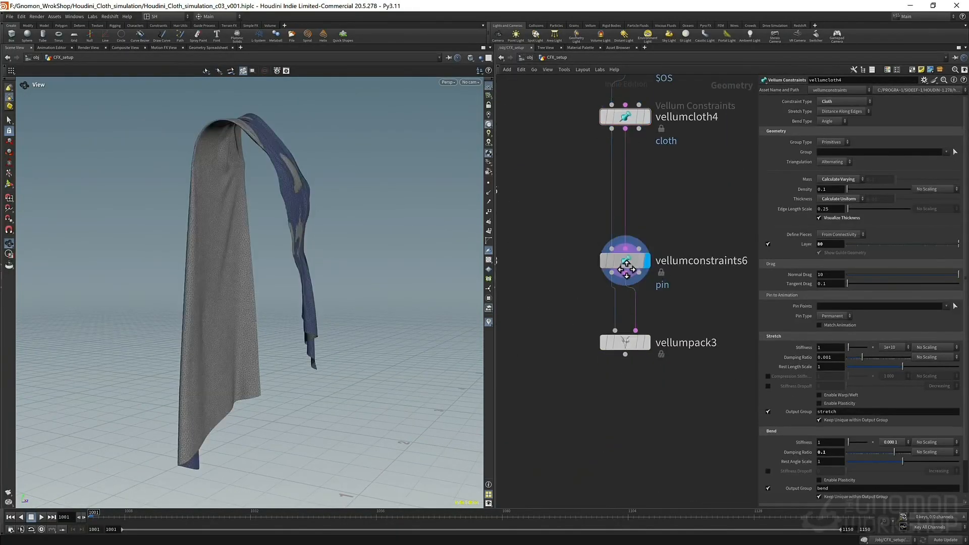
{"action": "left_click", "coordinate": [626, 263]}
{"action": "double_click", "coordinate": [830, 132]}
{"action": "key", "text": "BackSpace"}
- Duplicate the cloak's Vellum chain below shirt_pin and set its pin constraint to the shirt's pin group
{"action": "scroll", "coordinate": [710, 143], "scroll_direction": "down", "scroll_amount": 4}
{"action": "left_click_drag", "start_coordinate": [561, 317], "coordinate": [647, 214]}
{"action": "left_click_drag", "start_coordinate": [584, 213], "coordinate": [687, 207], "text": "alt"}
{"action": "scroll", "coordinate": [707, 212], "scroll_direction": "up", "scroll_amount": 2}
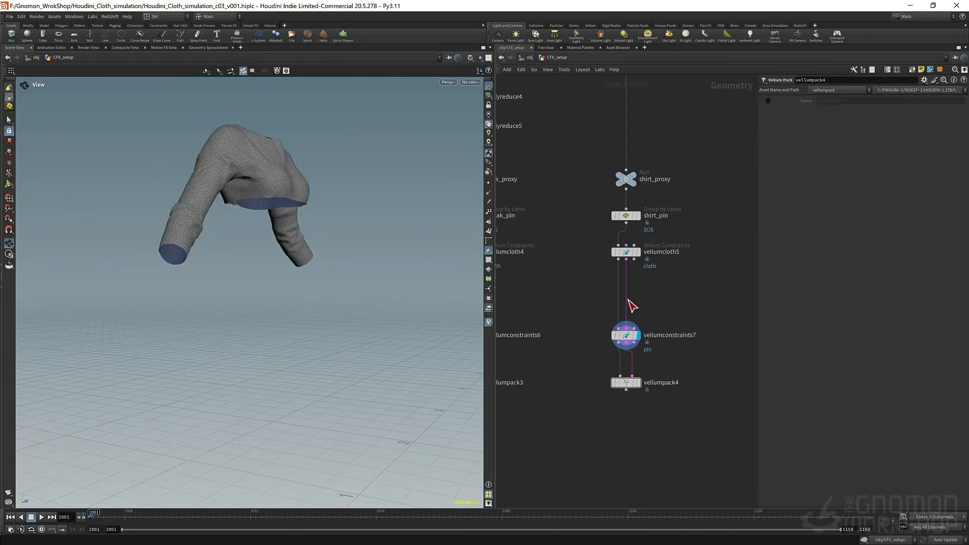
{"action": "left_click", "coordinate": [627, 335]}
{"action": "left_click", "coordinate": [947, 131]}
{"action": "left_click", "coordinate": [955, 141]}
- Set the shirt cloth constraint's Layer to 70 and check the shirt from the front
{"action": "left_click", "coordinate": [626, 252]}
{"action": "double_click", "coordinate": [828, 244]}
{"action": "type", "text": "70"}
{"action": "middle_click_drag", "start_coordinate": [651, 264], "coordinate": [669, 192]}
{"action": "left_click_drag", "start_coordinate": [323, 243], "coordinate": [550, 256]}
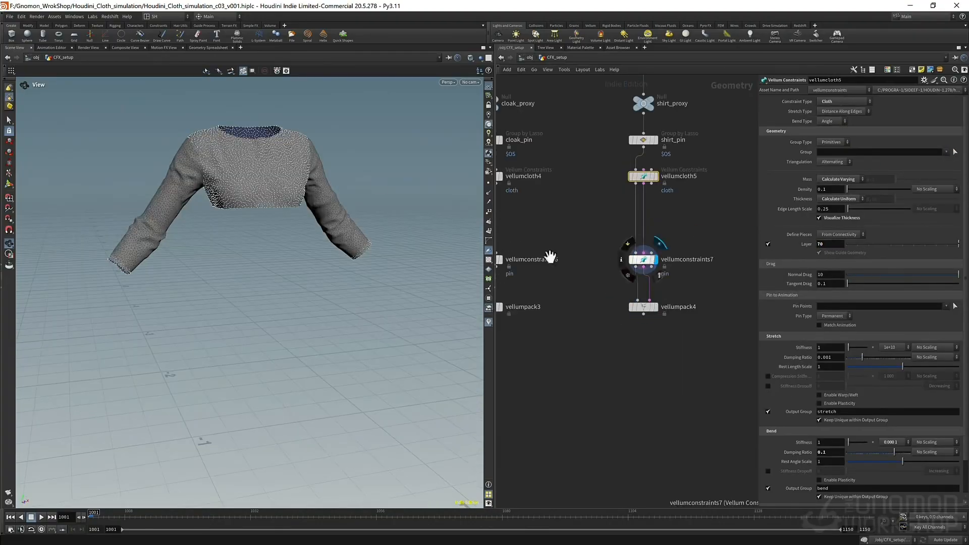
- Duplicate the shirt's Vellum chain below sidepanles_pin, set its cloth Layer to 60 and display its pin constraint
{"action": "middle_click_drag", "start_coordinate": [647, 257], "coordinate": [551, 257]}
{"action": "left_click_drag", "start_coordinate": [548, 178], "coordinate": [710, 178], "text": "alt"}
{"action": "scroll", "coordinate": [707, 192], "scroll_direction": "up", "scroll_amount": 3}
{"action": "left_click", "coordinate": [606, 214]}
{"action": "double_click", "coordinate": [823, 245]}
{"action": "type", "text": "60"}
{"action": "middle_click_drag", "start_coordinate": [611, 362], "coordinate": [616, 294]}
{"action": "left_click", "coordinate": [631, 291]}
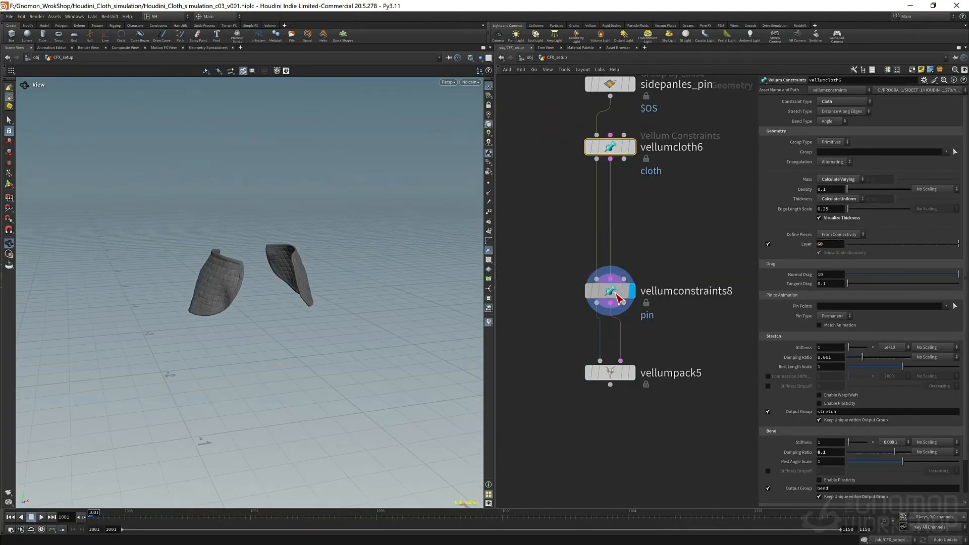
- Insert a Glue-type Vellum Constraints node between the side panels' cloth and pin nodes, and display it
{"action": "left_click", "coordinate": [617, 295]}
{"action": "key", "text": "Tab"}
{"action": "left_click", "coordinate": [706, 397]}
{"action": "left_click", "coordinate": [630, 213]}
{"action": "left_click", "coordinate": [844, 102]}
{"action": "left_click", "coordinate": [829, 211]}
{"action": "left_click", "coordinate": [650, 213]}
{"action": "right_click_drag", "start_coordinate": [323, 252], "coordinate": [716, 226]}
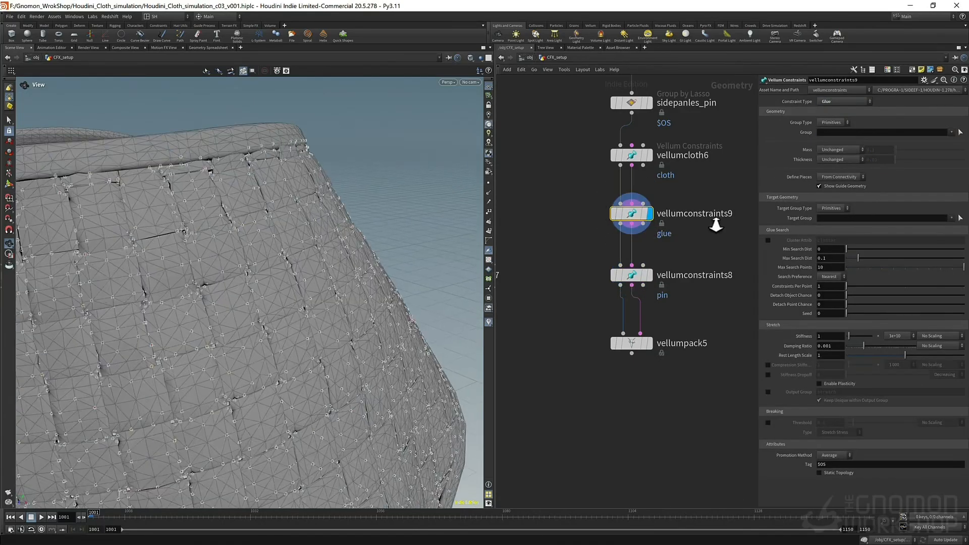
- Set the side panels' glue to 5 Constraints Per Point and inspect both panels
{"action": "double_click", "coordinate": [827, 286]}
{"action": "type", "text": "5"}
{"action": "key", "text": "Return"}
{"action": "right_click_drag", "start_coordinate": [323, 252], "coordinate": [222, 232]}
{"action": "left_click_drag", "start_coordinate": [222, 232], "coordinate": [282, 242]}
{"action": "scroll", "coordinate": [687, 262], "scroll_direction": "down", "scroll_amount": 3}
- Duplicate the side panels' Vellum chain below bag_pin and set its pin constraint's Group to bag_pin
{"action": "middle_click_drag", "start_coordinate": [662, 273], "coordinate": [545, 275]}
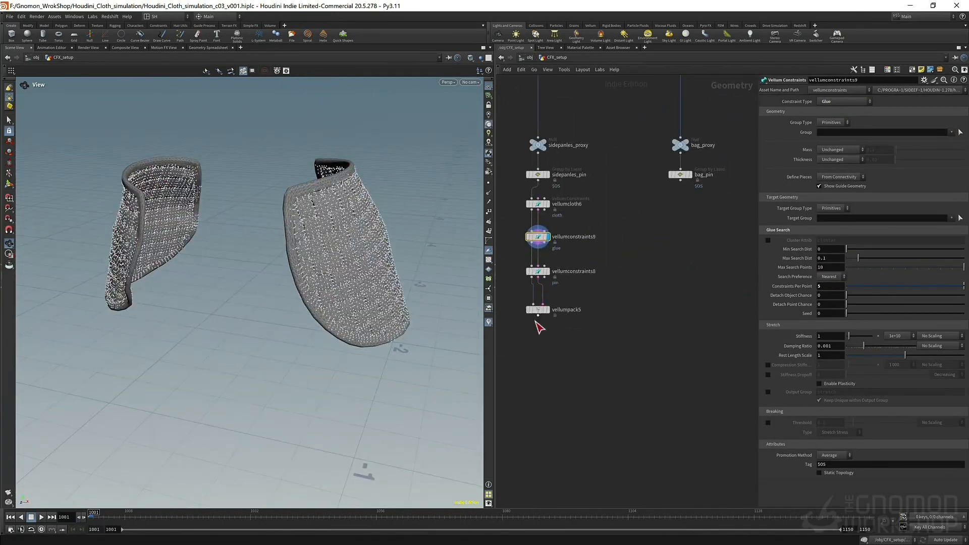
{"action": "left_click_drag", "start_coordinate": [515, 338], "coordinate": [578, 202]}
{"action": "left_click_drag", "start_coordinate": [543, 205], "coordinate": [674, 199], "text": "alt"}
{"action": "scroll", "coordinate": [596, 279], "scroll_direction": "up", "scroll_amount": 3}
{"action": "middle_click_drag", "start_coordinate": [692, 258], "coordinate": [445, 408]}
{"action": "left_click", "coordinate": [620, 392]}
{"action": "double_click", "coordinate": [940, 131]}
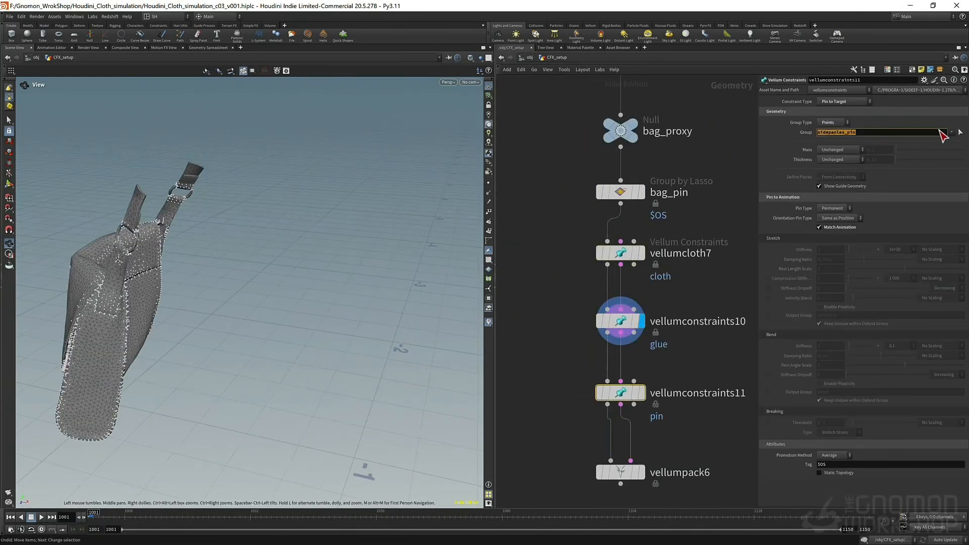
{"action": "type", "text": "bag_pin"}
{"action": "left_click", "coordinate": [641, 393]}
- Display the bag's glue constraint and move its node down to make room in the chain
{"action": "left_click", "coordinate": [641, 321]}
{"action": "left_click_drag", "start_coordinate": [323, 283], "coordinate": [519, 286]}
{"action": "left_click_drag", "start_coordinate": [620, 321], "coordinate": [621, 352]}
{"action": "middle_click_drag", "start_coordinate": [561, 298], "coordinate": [571, 206]}
{"action": "key", "text": "Tab"}
{"action": "type", "text": "vell"}
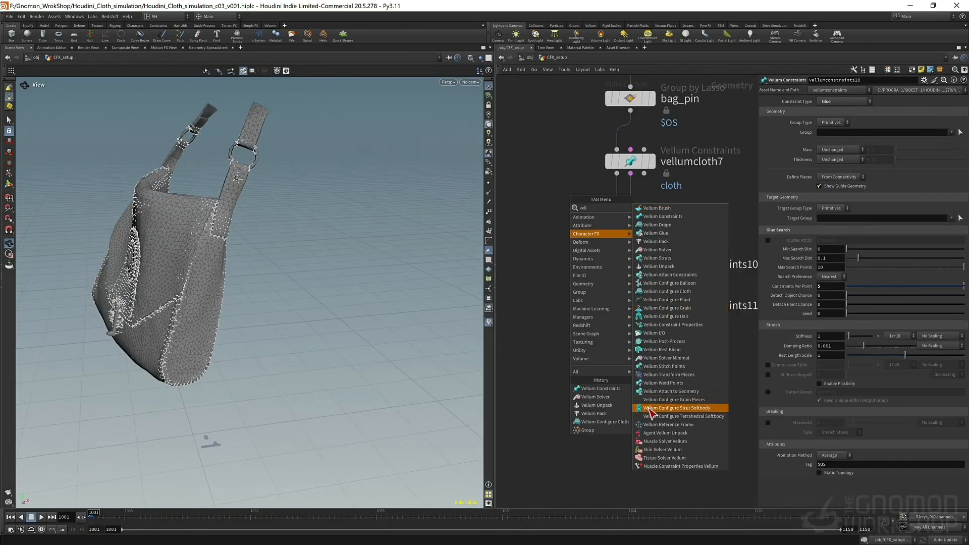
{"action": "left_click", "coordinate": [663, 217]}
{"action": "left_click", "coordinate": [574, 214]}
{"action": "key", "text": "Delete"}
- Add a Vellum Configure Strut Softbody setup beside the bag's chain and connect it to bag_pin
{"action": "key", "text": "Tab"}
{"action": "type", "text": "vell"}
{"action": "left_click", "coordinate": [651, 426]}
{"action": "left_click", "coordinate": [554, 250]}
{"action": "middle_click_drag", "start_coordinate": [577, 126], "coordinate": [627, 194]}
{"action": "left_click_drag", "start_coordinate": [601, 273], "coordinate": [679, 134]}
- Enable Layer on the bag's new softbody cloth node, set it to 50 and display the node
{"action": "left_click", "coordinate": [769, 235]}
{"action": "left_click", "coordinate": [679, 185]}
{"action": "scroll", "coordinate": [679, 184], "scroll_direction": "down", "scroll_amount": 3}
{"action": "middle_click_drag", "start_coordinate": [595, 187], "coordinate": [532, 184]}
{"action": "left_click", "coordinate": [625, 199]}
{"action": "left_click", "coordinate": [838, 235]}
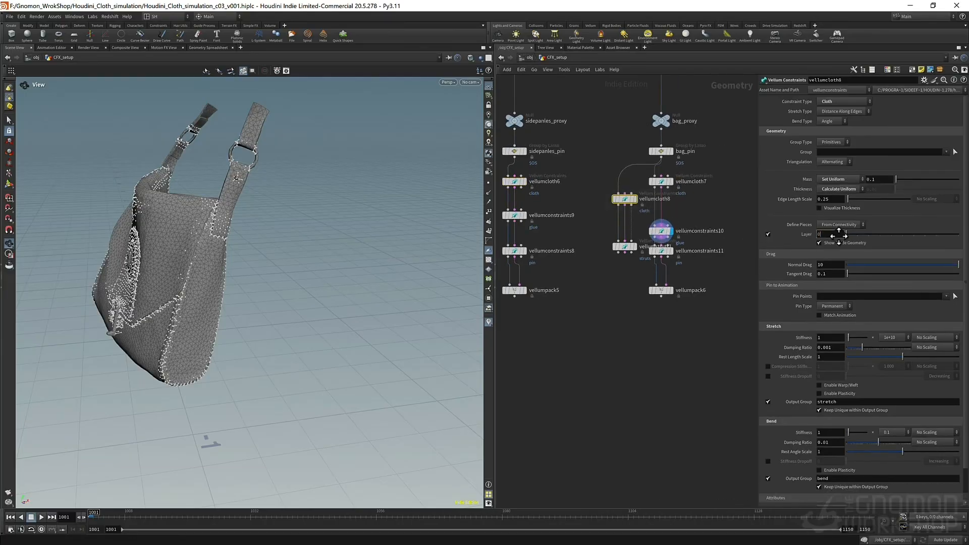
{"action": "scroll", "coordinate": [673, 170], "scroll_direction": "up", "scroll_amount": 4}
{"action": "left_click", "coordinate": [596, 230]}
- Delete the bag's old vellumcloth7 node and fit vellumcloth8 and vellumstruts1 into the chain above the glue
{"action": "left_click_drag", "start_coordinate": [656, 339], "coordinate": [656, 364]}
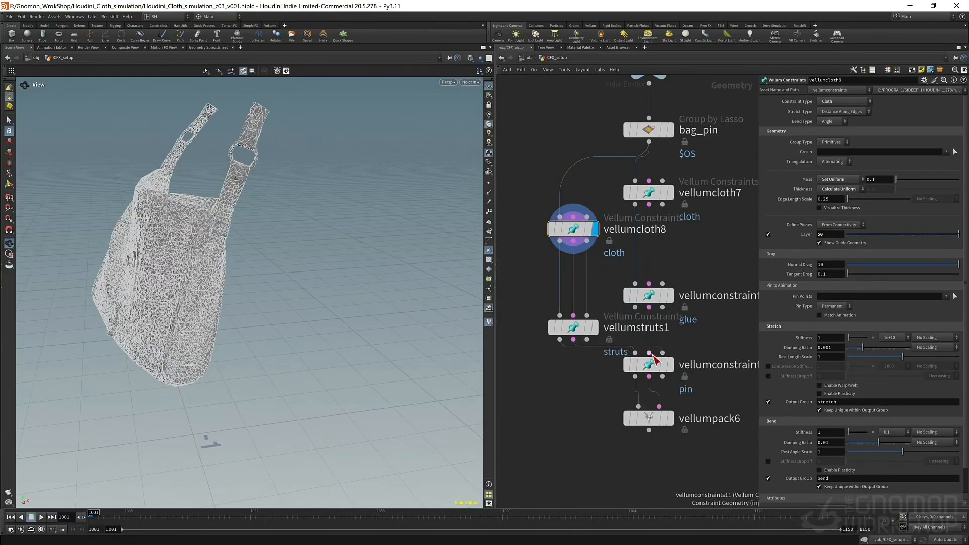
{"action": "key", "text": "ctrl+z"}
{"action": "left_click_drag", "start_coordinate": [576, 328], "coordinate": [576, 273]}
{"action": "left_click_drag", "start_coordinate": [642, 291], "coordinate": [649, 322]}
{"action": "left_click", "coordinate": [648, 192]}
{"action": "key", "text": "Delete"}
{"action": "left_click_drag", "start_coordinate": [574, 271], "coordinate": [649, 271]}
{"action": "left_click_drag", "start_coordinate": [584, 231], "coordinate": [659, 209]}
{"action": "left_click_drag", "start_coordinate": [656, 322], "coordinate": [656, 309]}
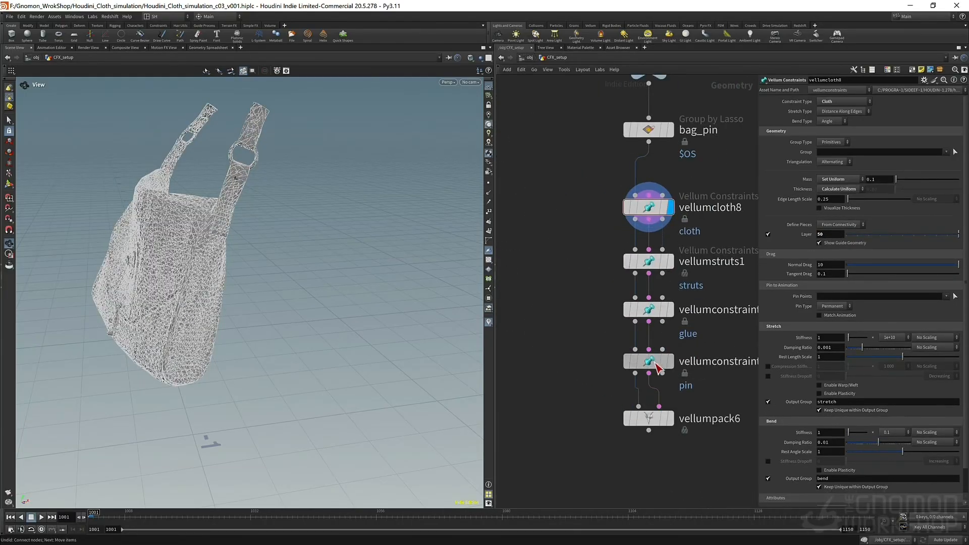
- Display the bag's struts node and examine the struts inside the bag in wireframe shading
{"action": "middle_click_drag", "start_coordinate": [658, 364], "coordinate": [593, 432]}
{"action": "left_click", "coordinate": [606, 198]}
{"action": "left_click", "coordinate": [607, 276]}
{"action": "left_click_drag", "start_coordinate": [599, 330], "coordinate": [599, 324]}
{"action": "left_click", "coordinate": [607, 323]}
{"action": "left_click_drag", "start_coordinate": [292, 292], "coordinate": [290, 223]}
{"action": "scroll", "coordinate": [290, 222], "scroll_direction": "up", "scroll_amount": 3}
{"action": "key", "text": "shift+w"}
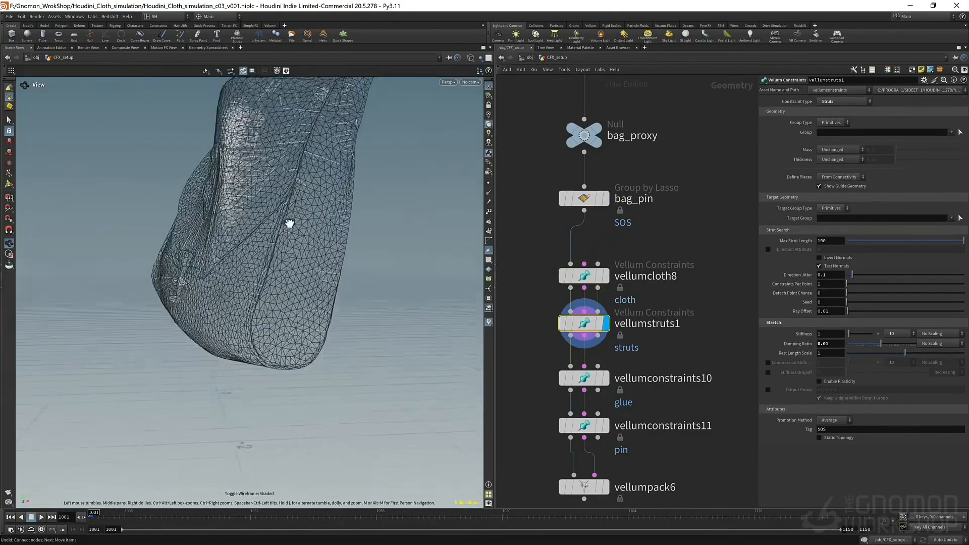
- Set the bag struts' Constraints Per Point to 3 and Ray Offset to 0.01
{"action": "double_click", "coordinate": [825, 312]}
{"action": "type", "text": ".4"}
{"action": "key", "text": "Return"}
{"action": "double_click", "coordinate": [827, 312]}
{"action": "type", "text": ".01"}
{"action": "key", "text": "Return"}
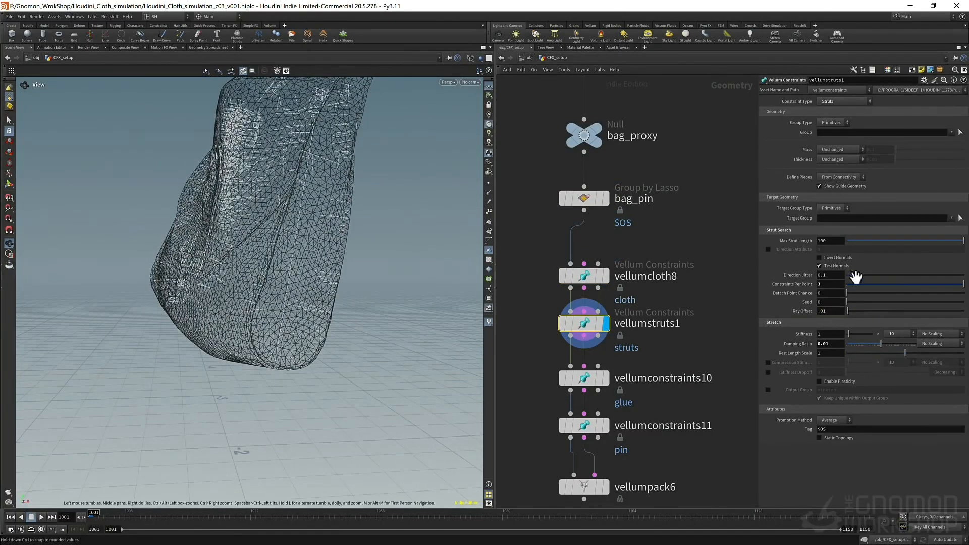
- Set the bag struts' Direction Jitter to about 1.49, Ray Offset to 0.001 and Constraints Per Point to 10
{"action": "left_click_drag", "start_coordinate": [853, 275], "coordinate": [934, 275]}
{"action": "left_click_drag", "start_coordinate": [283, 283], "coordinate": [373, 291]}
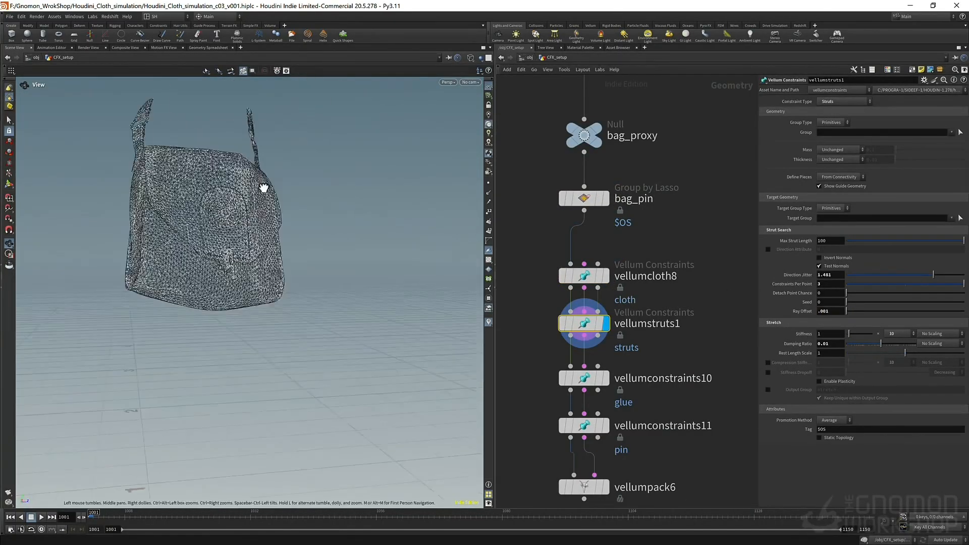
{"action": "left_click_drag", "start_coordinate": [264, 188], "coordinate": [705, 253]}
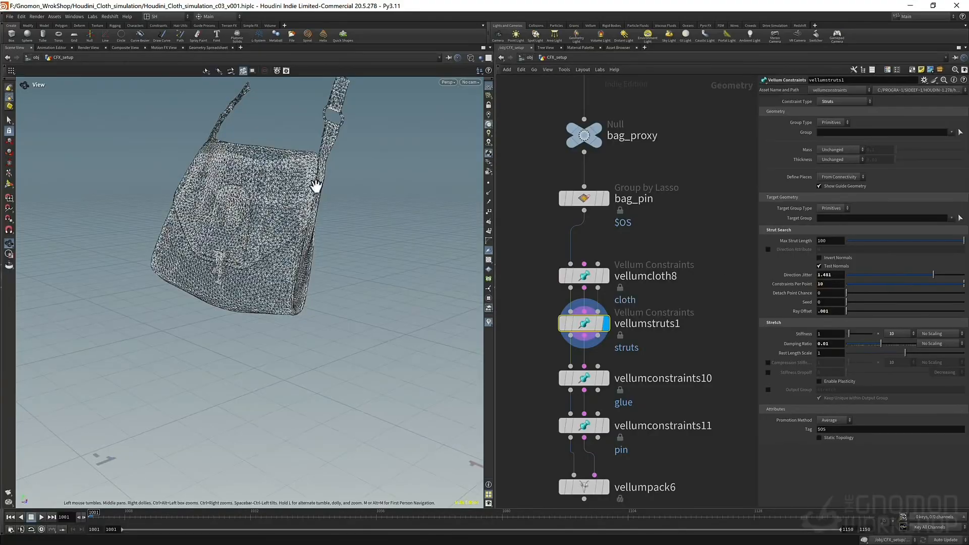
{"action": "left_click_drag", "start_coordinate": [282, 262], "coordinate": [323, 237]}
- Check the bag's glue and pin constraints, and connect a Vellum Solver to the pin node's outputs and display it
{"action": "left_click", "coordinate": [586, 378]}
{"action": "left_click", "coordinate": [607, 426]}
{"action": "left_click", "coordinate": [589, 426]}
{"action": "middle_click_drag", "start_coordinate": [526, 429], "coordinate": [613, 314]}
{"action": "key", "text": "Tab"}
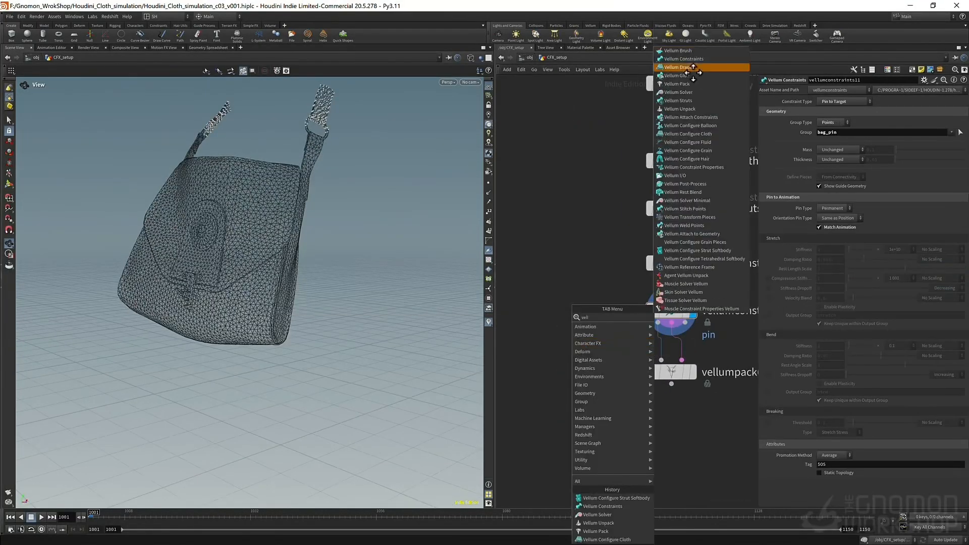
{"action": "left_click", "coordinate": [695, 68]}
{"action": "left_click", "coordinate": [560, 403]}
{"action": "left_click", "coordinate": [560, 391]}
{"action": "left_click", "coordinate": [583, 403]}
- Set the bag solver's Substeps to 3, play the simulation and return to the first frame
{"action": "double_click", "coordinate": [824, 159]}
{"action": "type", "text": "3"}
{"action": "key", "text": "Return"}
{"action": "left_click_drag", "start_coordinate": [257, 283], "coordinate": [309, 255]}
{"action": "key", "text": "Up"}
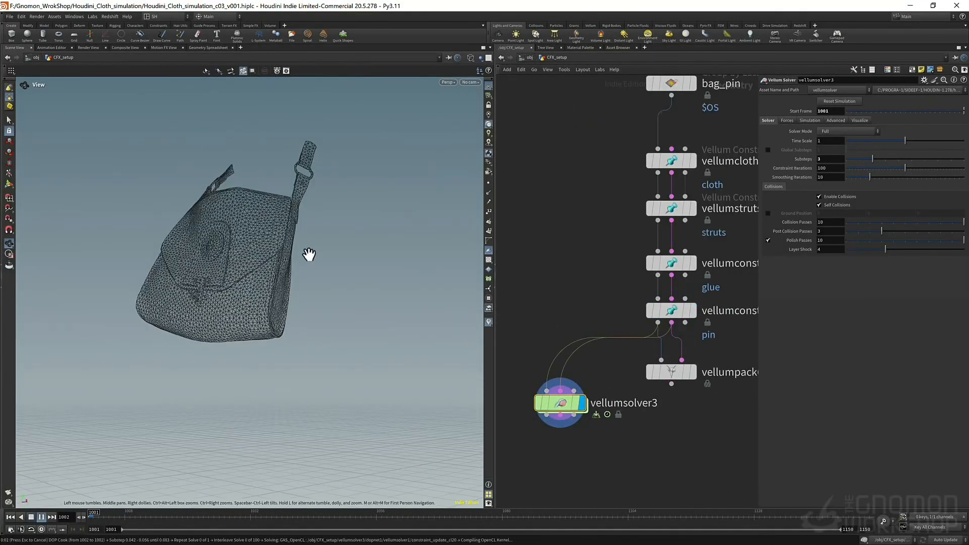
{"action": "key", "text": "Escape"}
{"action": "key", "text": "ctrl+Up"}
{"action": "left_click_drag", "start_coordinate": [280, 363], "coordinate": [349, 387]}
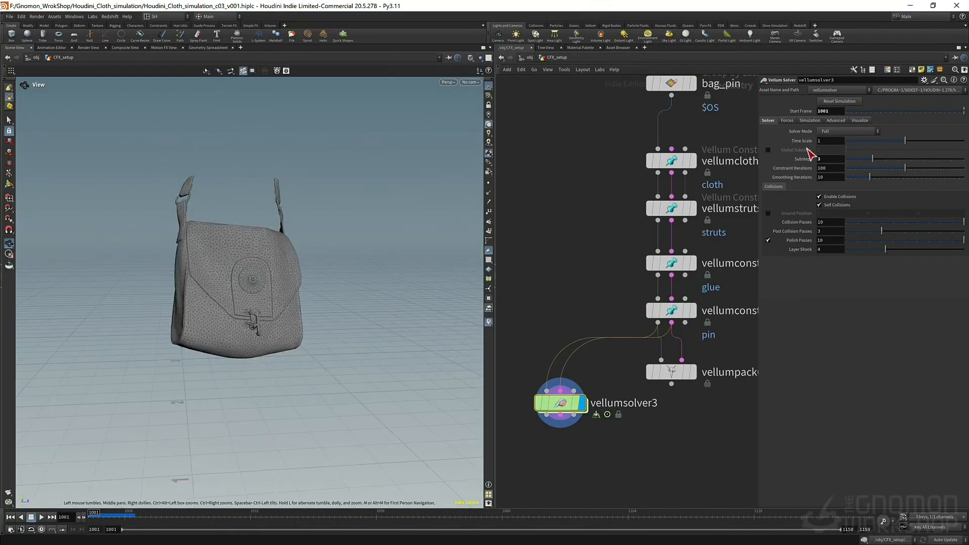
- Reduce the bag cloth's uniform mass to 0.00001, testing the simulation and returning to the first frame
{"action": "left_click", "coordinate": [672, 161]}
{"action": "middle_click_drag", "start_coordinate": [591, 154], "coordinate": [565, 226]}
{"action": "left_click", "coordinate": [879, 179]}
{"action": "type", "text": "0"}
{"action": "key", "text": "Up"}
{"action": "left_click_drag", "start_coordinate": [318, 257], "coordinate": [327, 281]}
{"action": "left_click", "coordinate": [879, 179]}
{"action": "type", "text": "0"}
{"action": "key", "text": "Return"}
{"action": "key", "text": "ctrl+Up"}
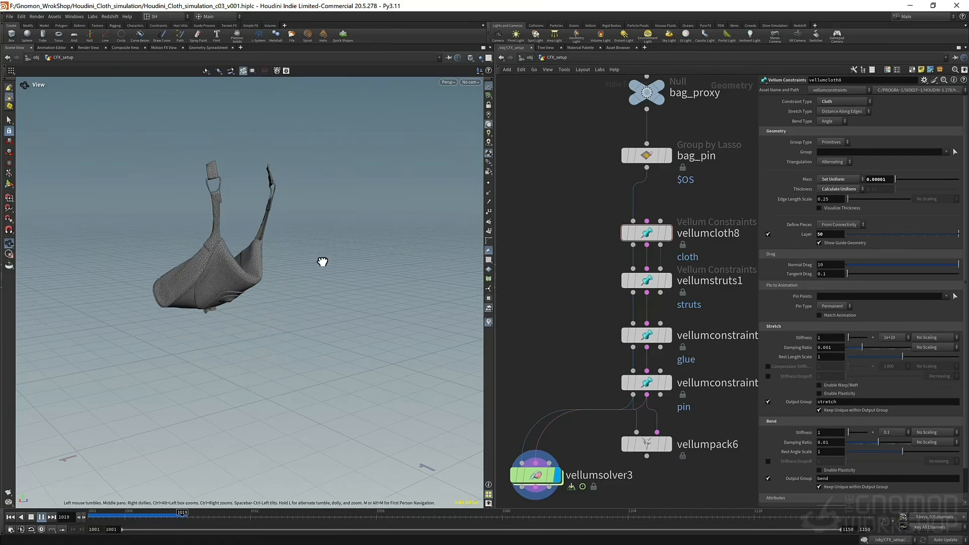
{"action": "key", "text": "ctrl+Up"}
- Raise the bag struts' stretch stiffness, set Direction Jitter to 0.1 and play the simulation
{"action": "left_click", "coordinate": [647, 281]}
{"action": "left_click", "coordinate": [898, 334]}
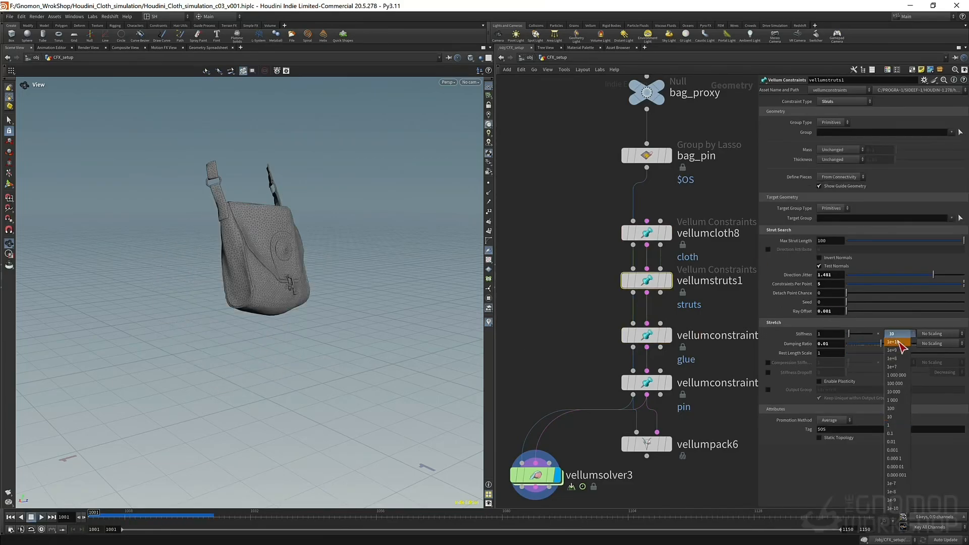
{"action": "left_click", "coordinate": [900, 346]}
{"action": "double_click", "coordinate": [829, 276]}
{"action": "type", "text": ".1"}
{"action": "key", "text": "Return"}
{"action": "key", "text": "Up"}
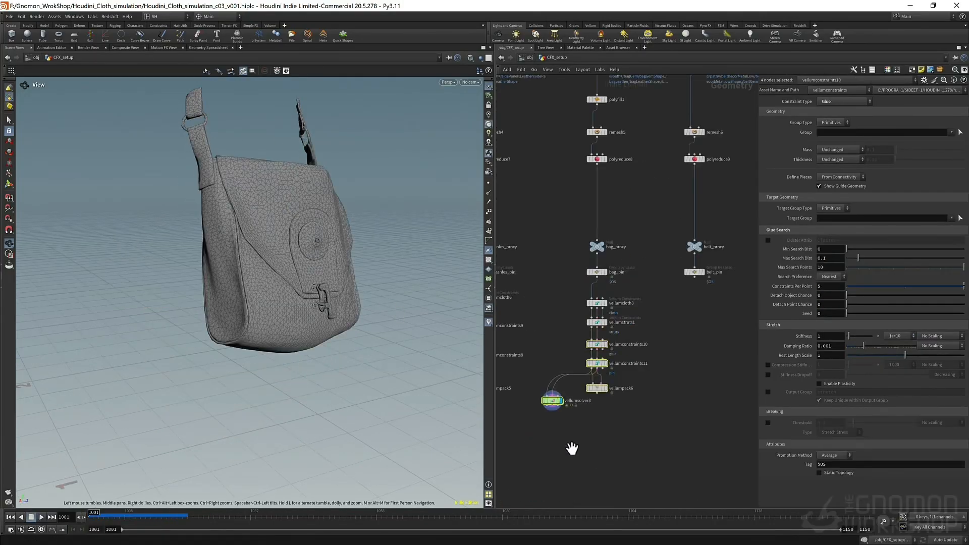
- Duplicate the side panels' Vellum cloth, pin and pack nodes below belt_pin, leaving out the glue
{"action": "scroll", "coordinate": [573, 447], "scroll_direction": "down", "scroll_amount": 3}
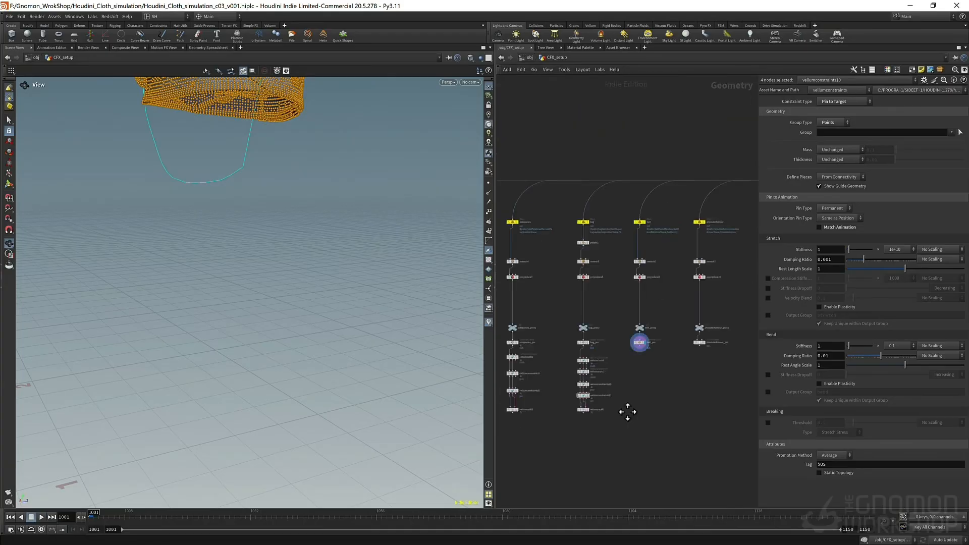
{"action": "left_click", "coordinate": [535, 345]}
{"action": "left_click_drag", "start_coordinate": [535, 345], "coordinate": [662, 345], "text": "alt"}
{"action": "scroll", "coordinate": [658, 337], "scroll_direction": "up", "scroll_amount": 7}
{"action": "left_click_drag", "start_coordinate": [646, 347], "coordinate": [659, 308]}
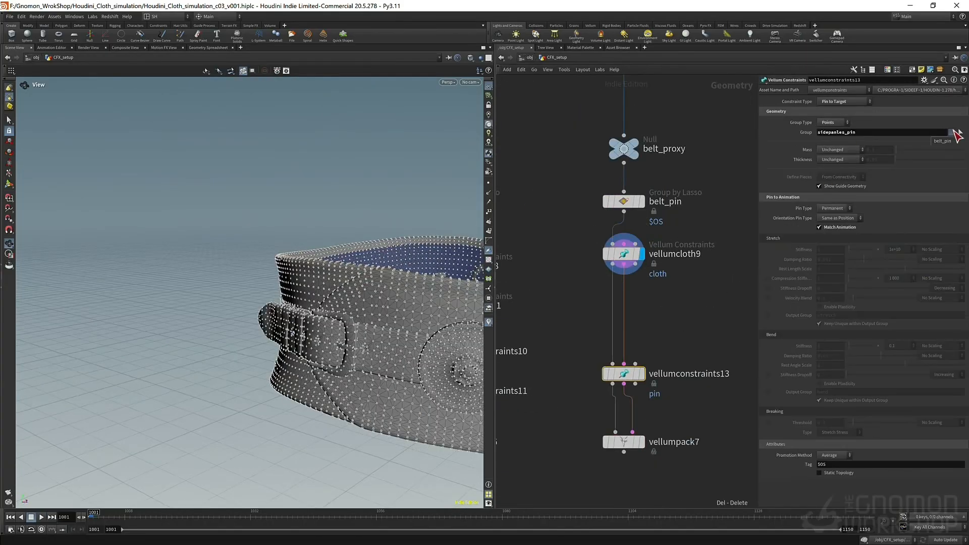
- Duplicate the cloth, pin and pack nodes below shoulderArmour_pin and insert a Struts constraint between cloth and pin
{"action": "scroll", "coordinate": [595, 244], "scroll_direction": "down", "scroll_amount": 5}
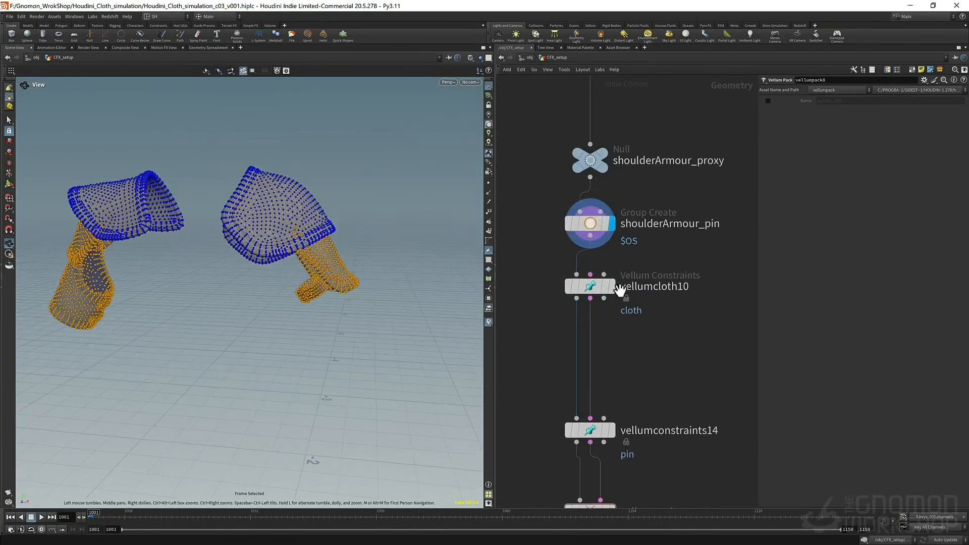
{"action": "left_click", "coordinate": [626, 204]}
{"action": "scroll", "coordinate": [660, 298], "scroll_direction": "down", "scroll_amount": 3}
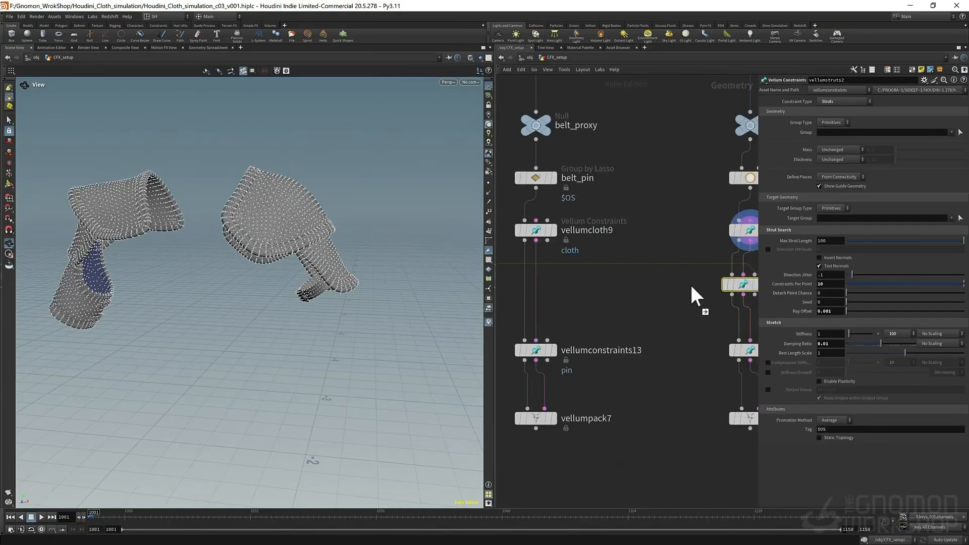
- Insert a Shape Match constraint between pauldronMetal_pin and the glue constraint, wiring its geometry and constraint outputs
{"action": "key", "text": "w"}
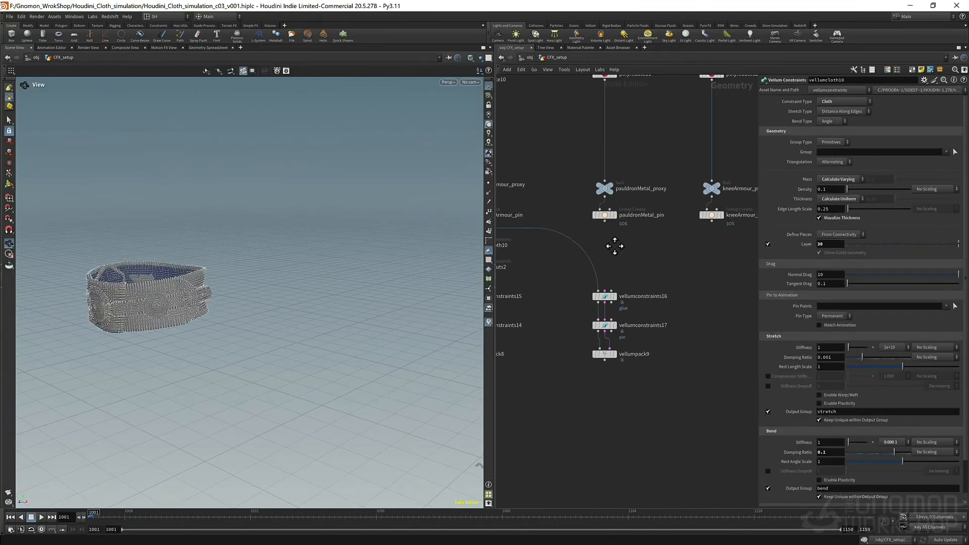
{"action": "key", "text": "Tab"}
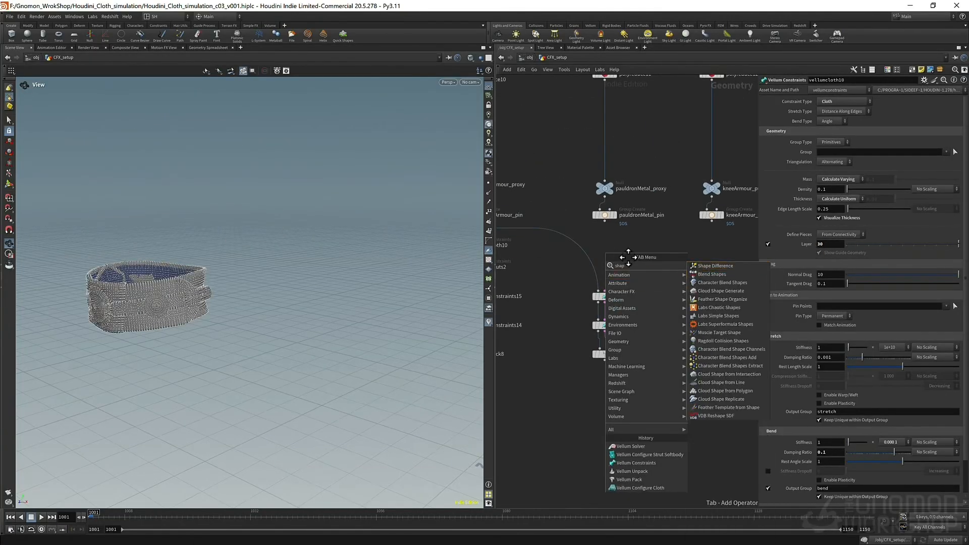
{"action": "left_click", "coordinate": [729, 268]}
{"action": "left_click", "coordinate": [613, 251]}
{"action": "scroll", "coordinate": [657, 233], "scroll_direction": "up", "scroll_amount": 4}
{"action": "left_click_drag", "start_coordinate": [549, 208], "coordinate": [552, 259]}
{"action": "left_click_drag", "start_coordinate": [535, 353], "coordinate": [557, 301]}
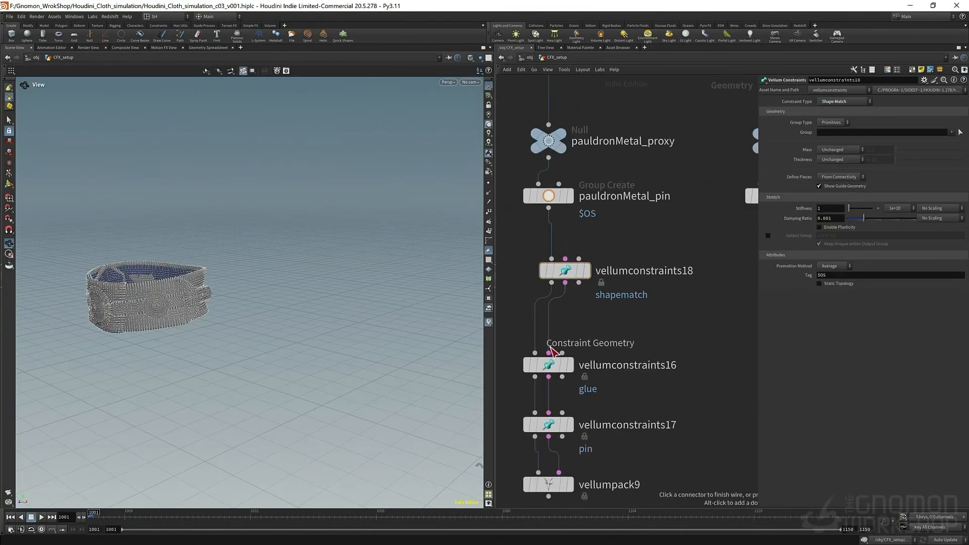
{"action": "left_click", "coordinate": [549, 353]}
{"action": "key", "text": "l"}
- Examine the pauldron's packed geometry, its pin constraint and the points in pauldronMetal_pin
{"action": "left_click", "coordinate": [642, 474]}
{"action": "key", "text": "f"}
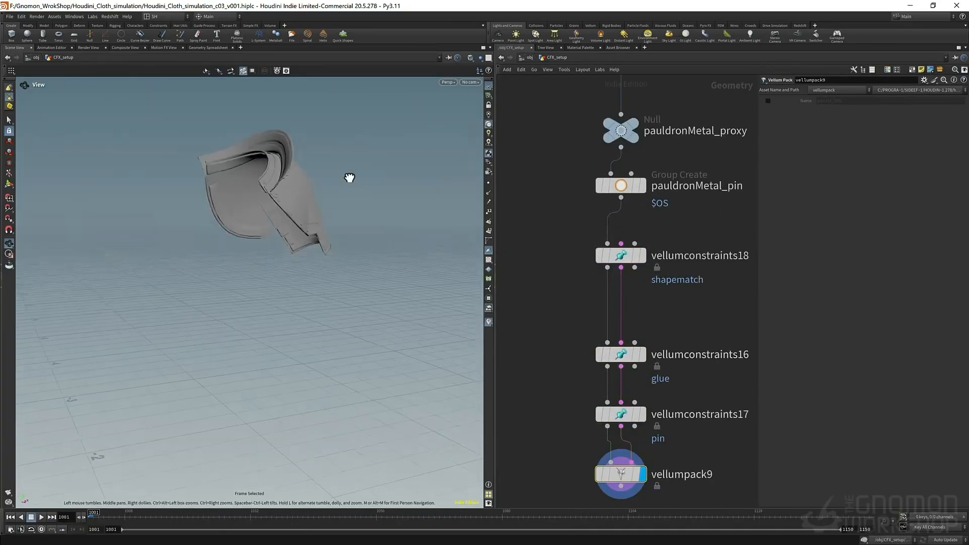
{"action": "left_click", "coordinate": [620, 414]}
{"action": "left_click", "coordinate": [643, 414]}
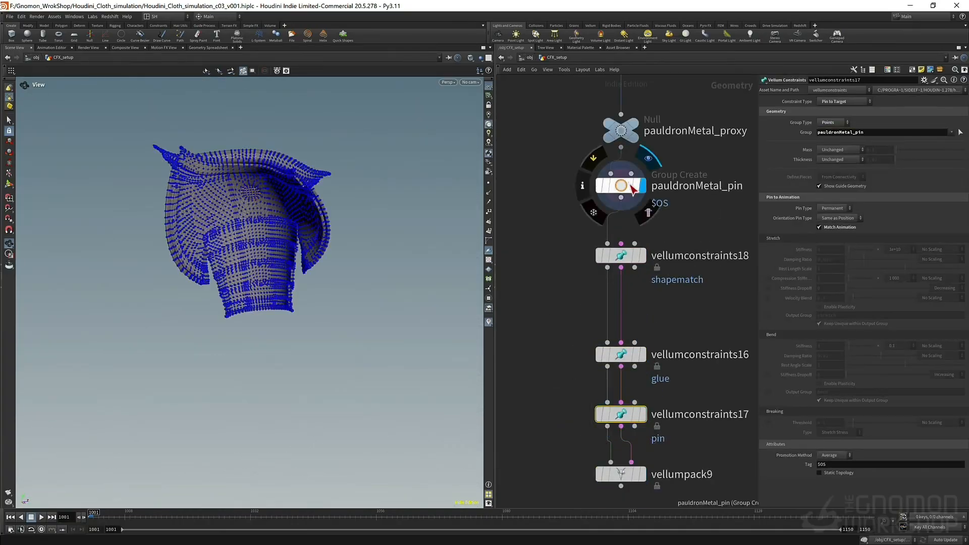
{"action": "left_click", "coordinate": [633, 190]}
{"action": "scroll", "coordinate": [247, 188], "scroll_direction": "up", "scroll_amount": 10}
{"action": "middle_click", "coordinate": [625, 189]}
{"action": "middle_click_drag", "start_coordinate": [653, 432], "coordinate": [662, 268]}
{"action": "left_click", "coordinate": [632, 249]}
{"action": "left_click", "coordinate": [650, 249]}
{"action": "middle_click", "coordinate": [634, 251]}
{"action": "key", "text": "f"}
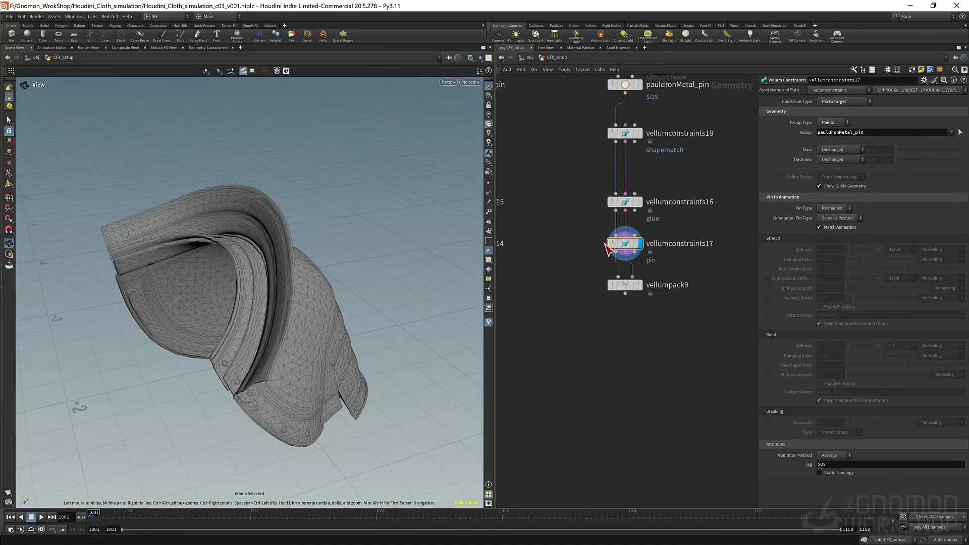
- Replace the group on the pauldron's pin constraint with a patch of points picked along the pauldron's upper rim
{"action": "middle_click_drag", "start_coordinate": [606, 244], "coordinate": [590, 297]}
{"action": "left_click", "coordinate": [611, 186]}
{"action": "left_click", "coordinate": [625, 186]}
{"action": "left_click", "coordinate": [626, 296]}
{"action": "left_click", "coordinate": [621, 255]}
{"action": "left_click_drag", "start_coordinate": [242, 303], "coordinate": [313, 263]}
{"action": "left_click", "coordinate": [612, 296]}
{"action": "left_click", "coordinate": [960, 132]}
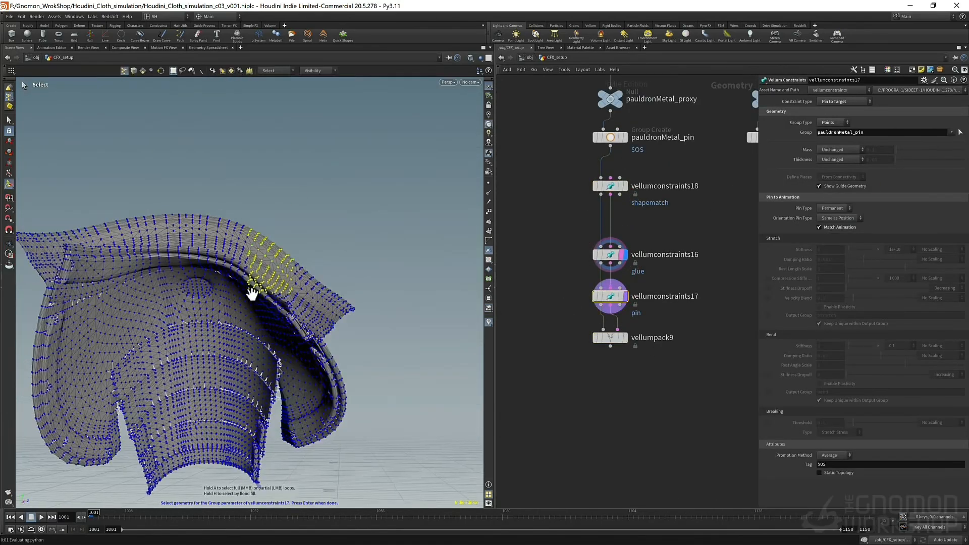
{"action": "key", "text": "Return"}
{"action": "middle_click_drag", "start_coordinate": [523, 231], "coordinate": [569, 239]}
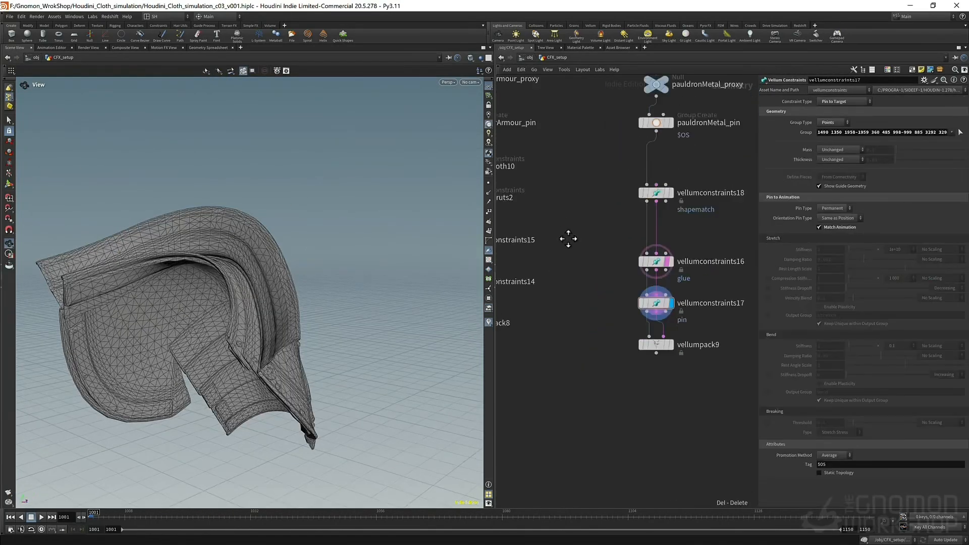
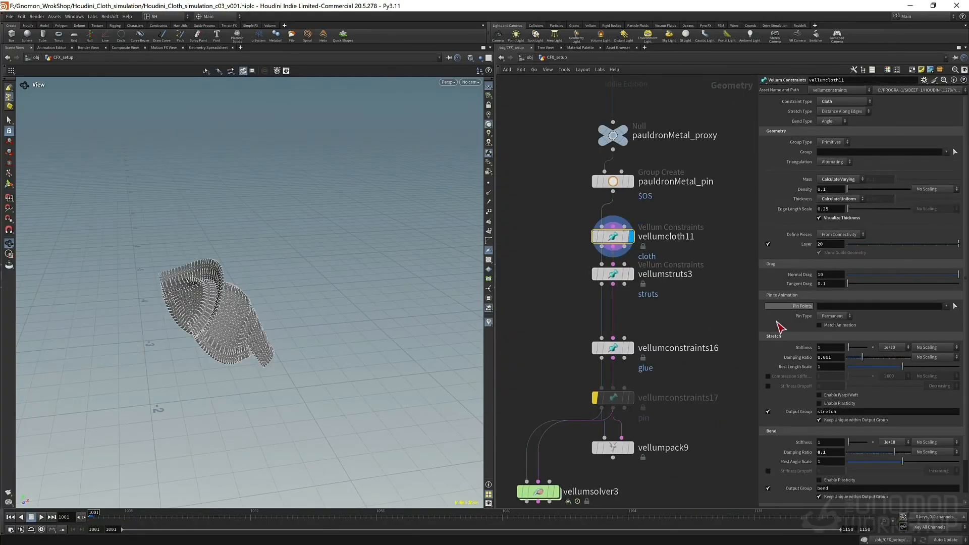
- Inspect the pauldron's strut constraints and test them in the Vellum solver simulation
{"action": "key", "text": "w"}
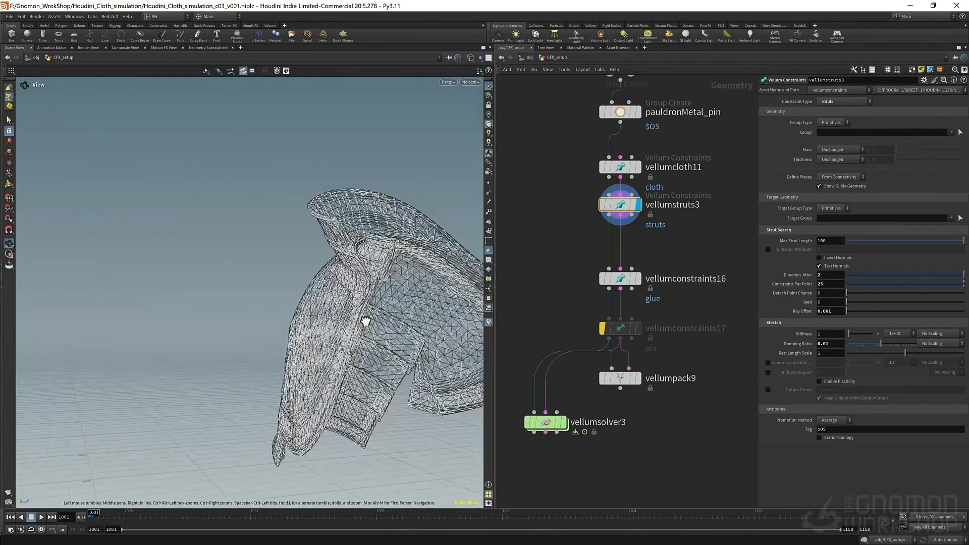
{"action": "left_click", "coordinate": [639, 278]}
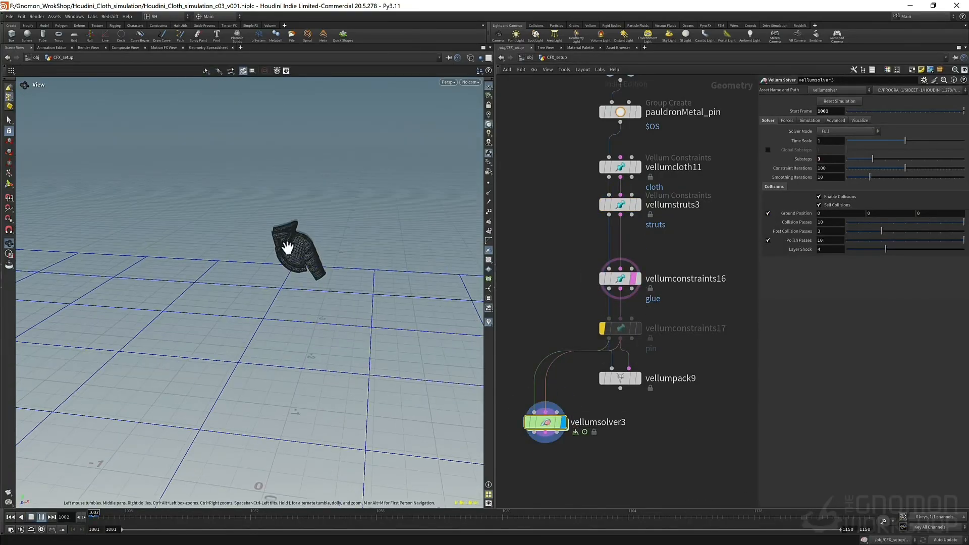
{"action": "left_click", "coordinate": [563, 422]}
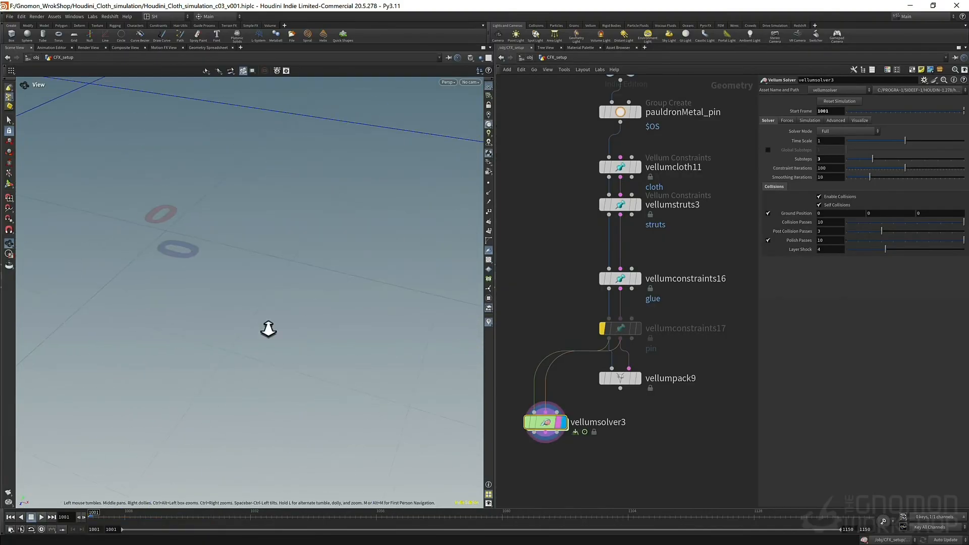
- Delete the pauldron's struts constraint and simulate the shape match setup with the glue bypassed, returning to the first frame
{"action": "left_click", "coordinate": [589, 257]}
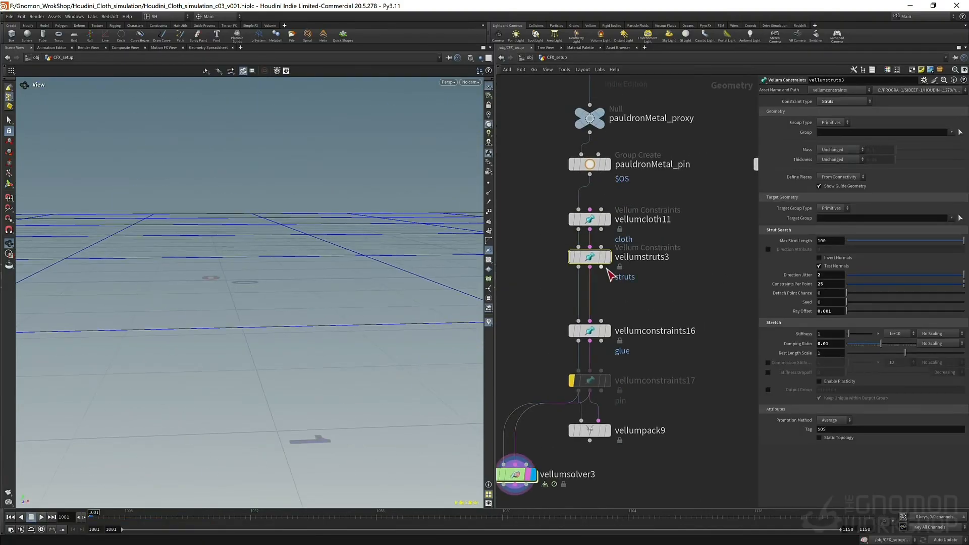
{"action": "key", "text": "Delete"}
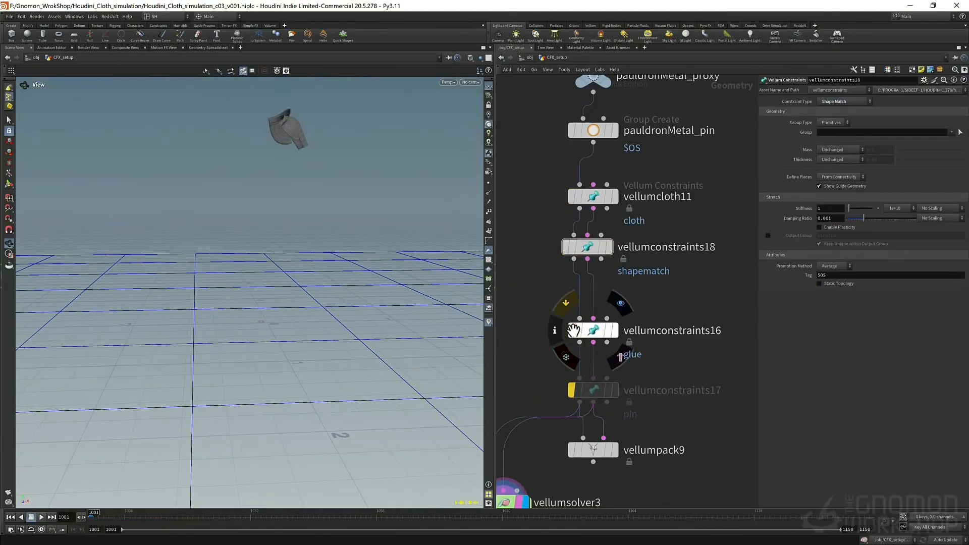
{"action": "left_click", "coordinate": [572, 331]}
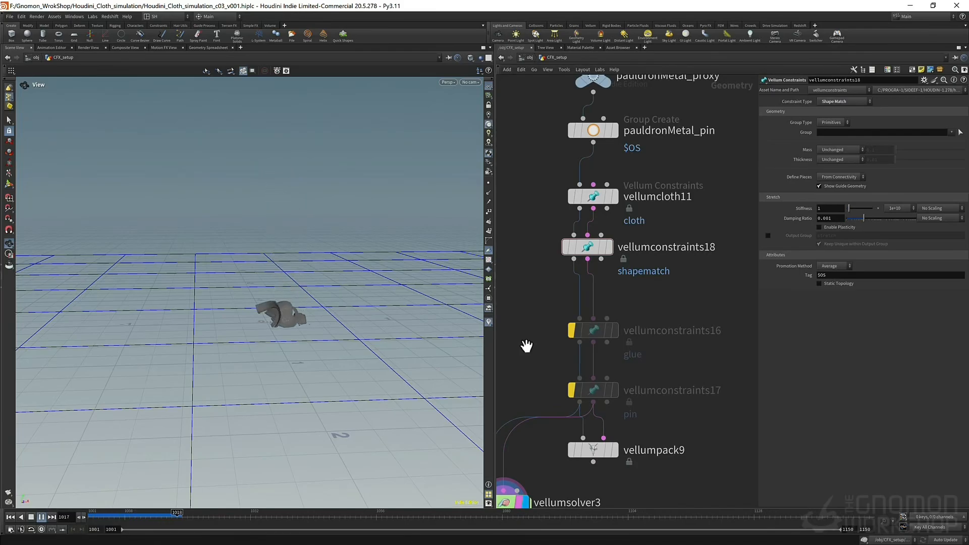
{"action": "scroll", "coordinate": [284, 318], "scroll_direction": "up", "scroll_amount": 5}
{"action": "left_click_drag", "start_coordinate": [284, 318], "coordinate": [248, 275]}
{"action": "key", "text": "ctrl+Up"}
- Re-enable the pauldron's glue constraint and review the simulation again
{"action": "left_click", "coordinate": [572, 330]}
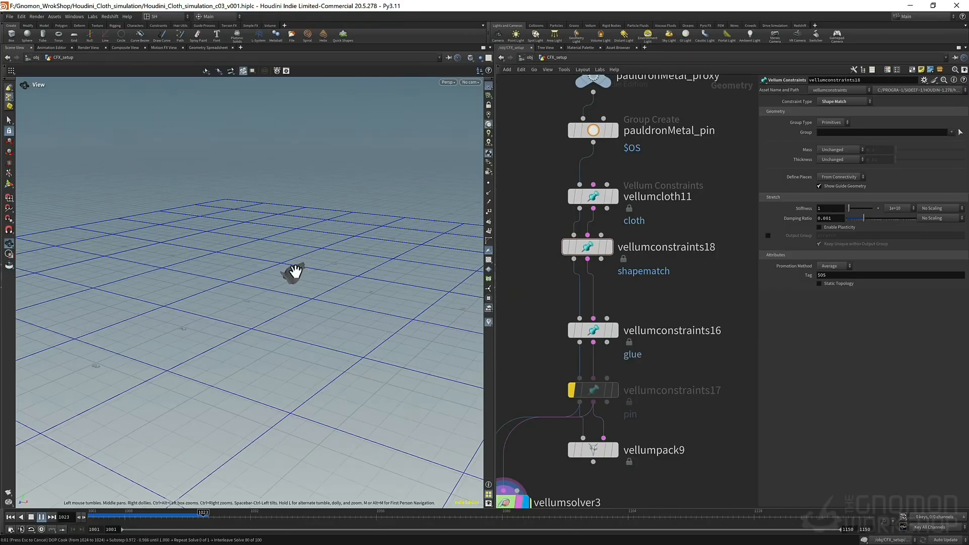
{"action": "scroll", "coordinate": [296, 272], "scroll_direction": "up", "scroll_amount": 8}
{"action": "left_click_drag", "start_coordinate": [150, 518], "coordinate": [240, 517]}
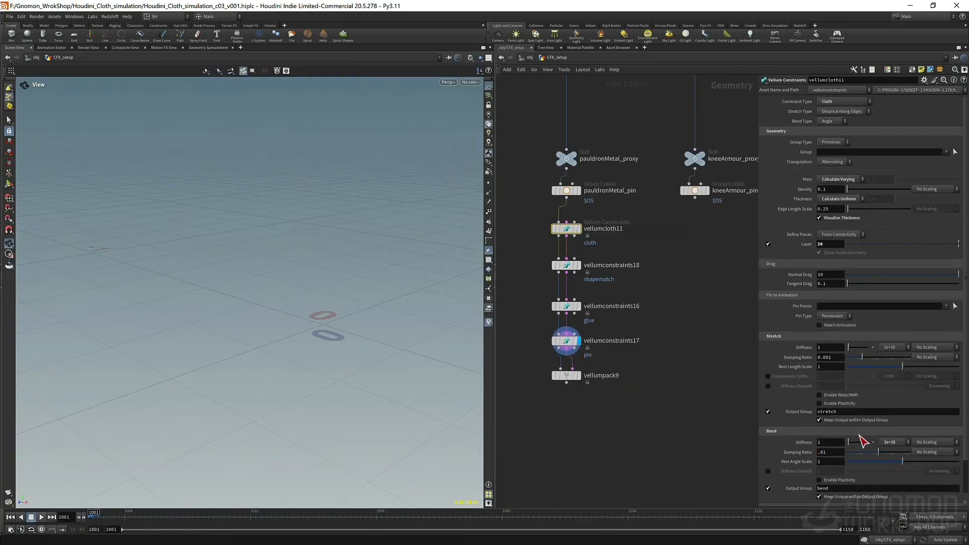
- Duplicate the pauldron's cloth, shape match, glue, pin and pack nodes below kneeArmour_pin and display the copied cloth
{"action": "middle_click_drag", "start_coordinate": [714, 200], "coordinate": [643, 245]}
{"action": "scroll", "coordinate": [642, 244], "scroll_direction": "down", "scroll_amount": 3}
{"action": "left_click_drag", "start_coordinate": [512, 253], "coordinate": [573, 382]}
{"action": "left_click_drag", "start_coordinate": [543, 266], "coordinate": [630, 265], "text": "alt"}
{"action": "scroll", "coordinate": [648, 267], "scroll_direction": "up", "scroll_amount": 8}
{"action": "left_click_drag", "start_coordinate": [578, 251], "coordinate": [591, 208]}
{"action": "left_click", "coordinate": [613, 262]}
{"action": "key", "text": "space+f"}
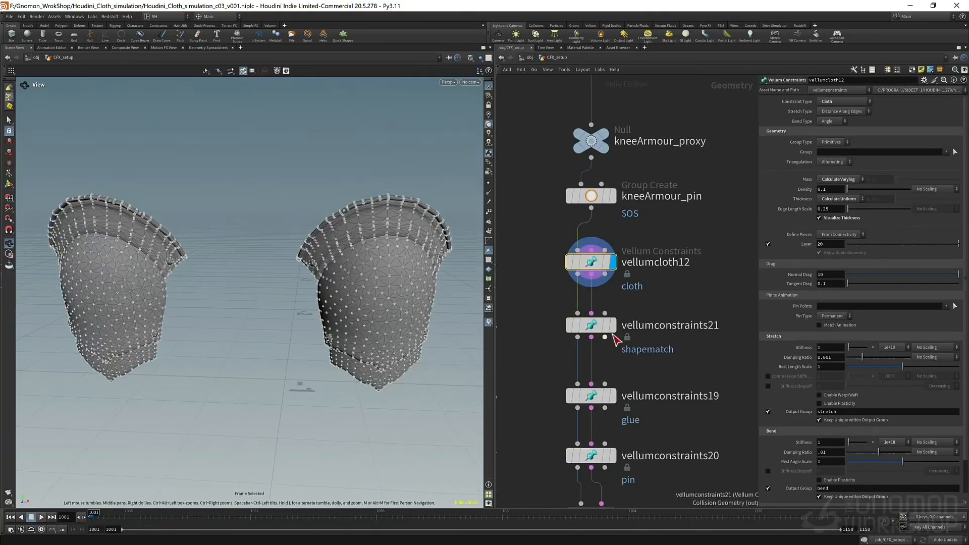
- Reassign the point group on the knee armour's pin constraint
{"action": "middle_click_drag", "start_coordinate": [613, 336], "coordinate": [663, 248]}
{"action": "left_click", "coordinate": [663, 308]}
{"action": "left_click", "coordinate": [663, 368]}
{"action": "left_click", "coordinate": [960, 133]}
{"action": "left_click", "coordinate": [953, 133]}
- Copy a set of Vellum cloth, pin and pack nodes and connect the copies below armwrap_pin
{"action": "middle_click_drag", "start_coordinate": [651, 372], "coordinate": [792, 331]}
{"action": "left_click", "coordinate": [583, 327]}
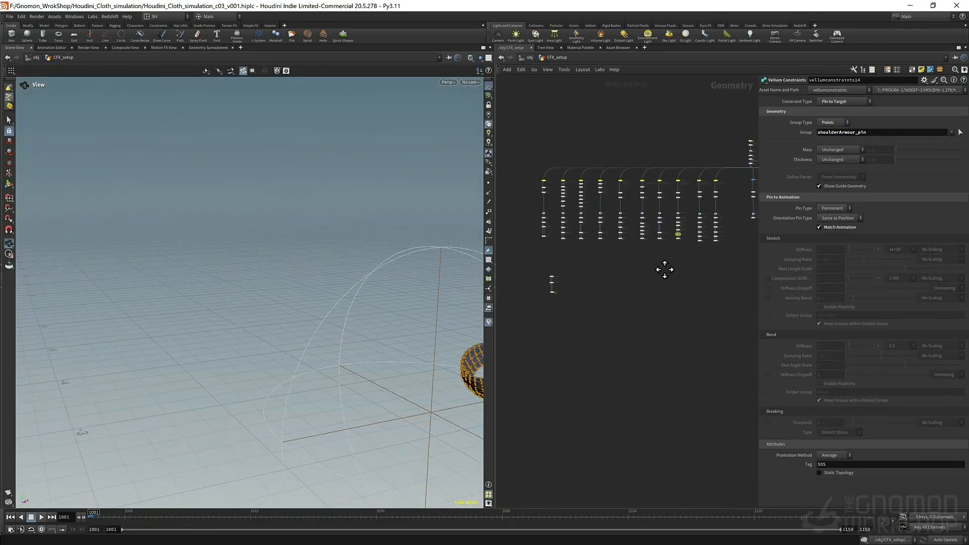
{"action": "scroll", "coordinate": [523, 244], "scroll_direction": "up", "scroll_amount": 6}
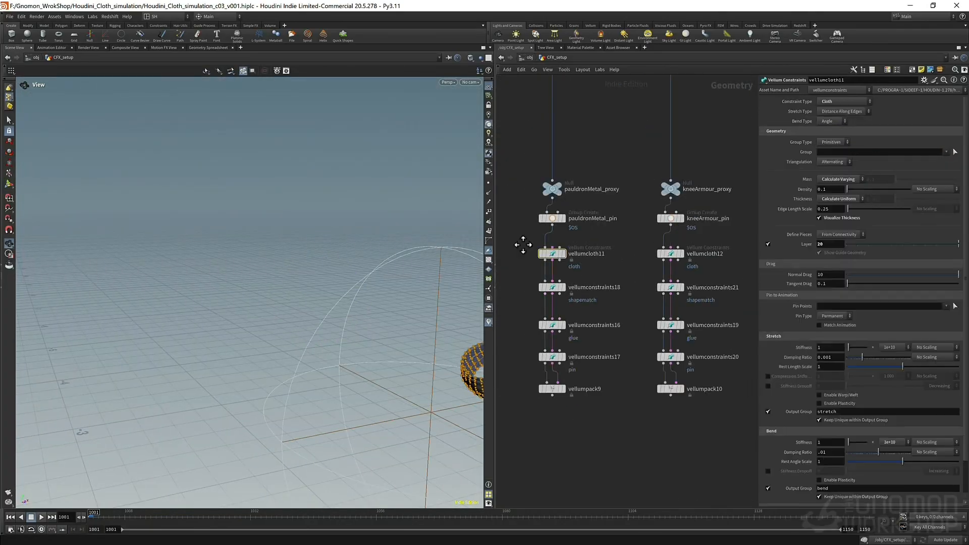
{"action": "scroll", "coordinate": [606, 291], "scroll_direction": "down", "scroll_amount": 6}
{"action": "left_click_drag", "start_coordinate": [497, 265], "coordinate": [537, 323]}
{"action": "key", "text": "ctrl+c"}
{"action": "scroll", "coordinate": [541, 305], "scroll_direction": "up", "scroll_amount": 5}
{"action": "key", "text": "ctrl+v"}
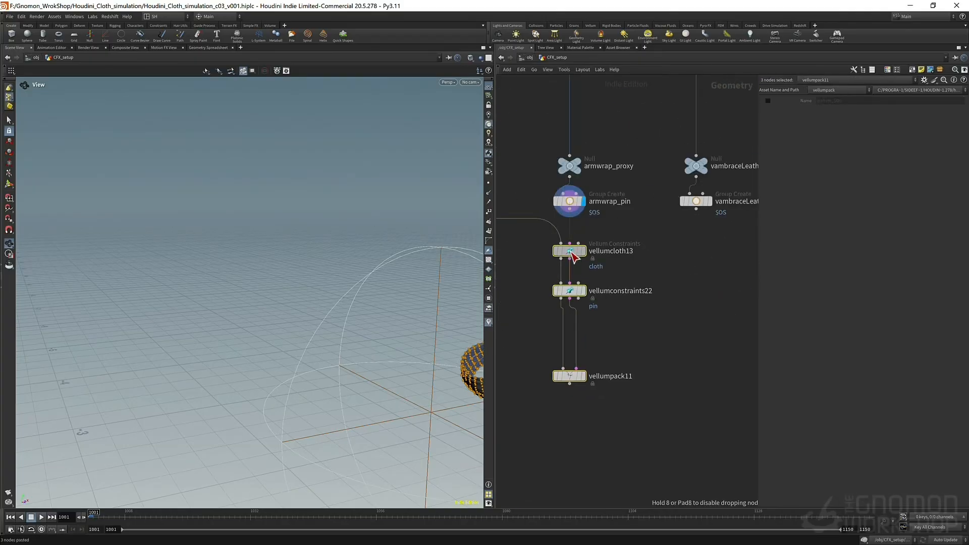
{"action": "left_click_drag", "start_coordinate": [569, 209], "coordinate": [560, 243]}
- Set the group of the arm wrap's pin constraint to armwrap_pin
{"action": "left_click", "coordinate": [577, 380]}
{"action": "mouse_move", "coordinate": [577, 380]}
{"action": "middle_mouse_down"}
{"action": "mouse_move", "coordinate": [536, 355]}
{"action": "mouse_move", "coordinate": [563, 379]}
{"action": "middle_mouse_up"}
{"action": "left_click", "coordinate": [543, 352]}
{"action": "left_click", "coordinate": [556, 291]}
- Duplicate the arm wrap's cloth, pin and pack nodes below vambraceLeather_pin
{"action": "middle_click_drag", "start_coordinate": [742, 165], "coordinate": [749, 135]}
{"action": "left_click", "coordinate": [703, 172]}
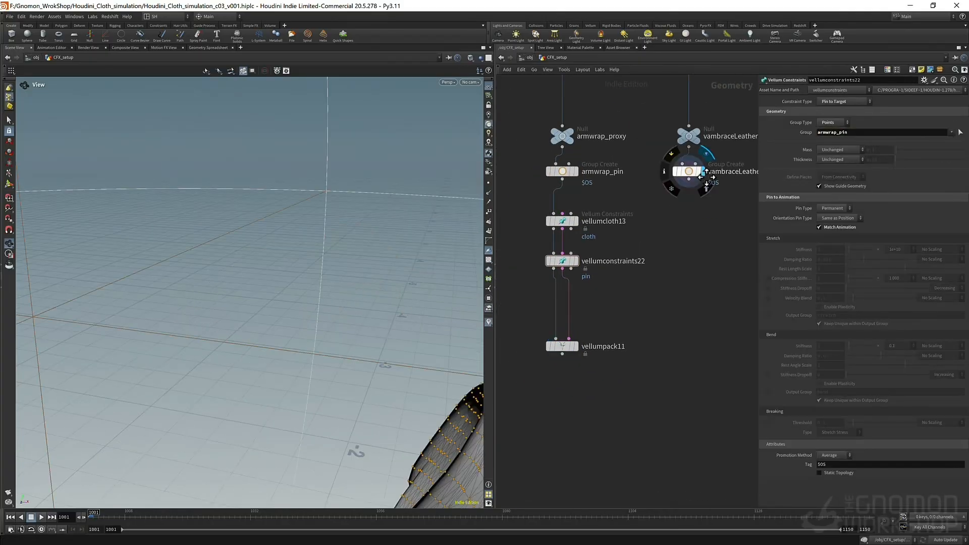
{"action": "scroll", "coordinate": [303, 283], "scroll_direction": "down", "scroll_amount": 5}
{"action": "left_click", "coordinate": [562, 221]}
{"action": "left_click", "coordinate": [576, 221]}
{"action": "left_click", "coordinate": [702, 223]}
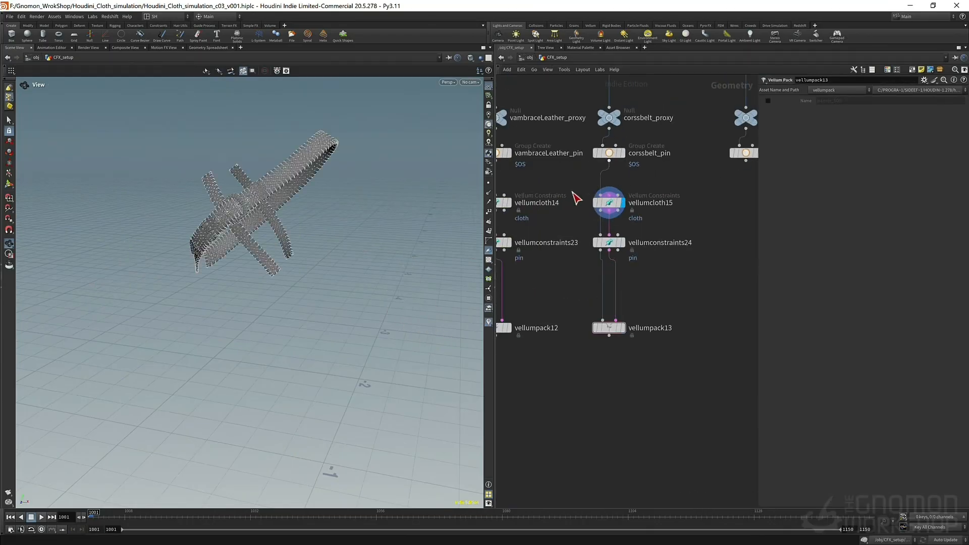
- Set the group of the cross belt's pin constraint to corssbelt_pin
{"action": "left_click", "coordinate": [610, 202]}
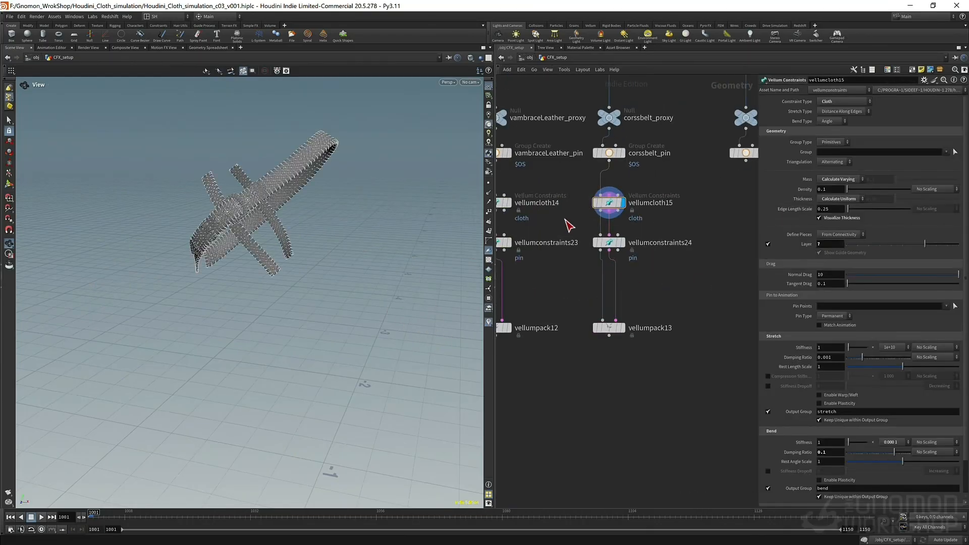
{"action": "left_click", "coordinate": [610, 243]}
{"action": "left_click", "coordinate": [953, 133]}
- Duplicate the cross belt's cloth, pin and pack nodes and connect them below gloves_pin
{"action": "scroll", "coordinate": [677, 252], "scroll_direction": "down", "scroll_amount": 3}
{"action": "middle_click_drag", "start_coordinate": [692, 262], "coordinate": [621, 277]}
{"action": "left_click_drag", "start_coordinate": [595, 298], "coordinate": [541, 200]}
{"action": "left_click_drag", "start_coordinate": [559, 210], "coordinate": [638, 210], "text": "alt"}
{"action": "scroll", "coordinate": [644, 202], "scroll_direction": "up", "scroll_amount": 5}
{"action": "left_click_drag", "start_coordinate": [599, 178], "coordinate": [587, 227]}
- Replace the corssbelt_pin group on the gloves' pin constraint with the gloves' own pin group
{"action": "left_click", "coordinate": [598, 296]}
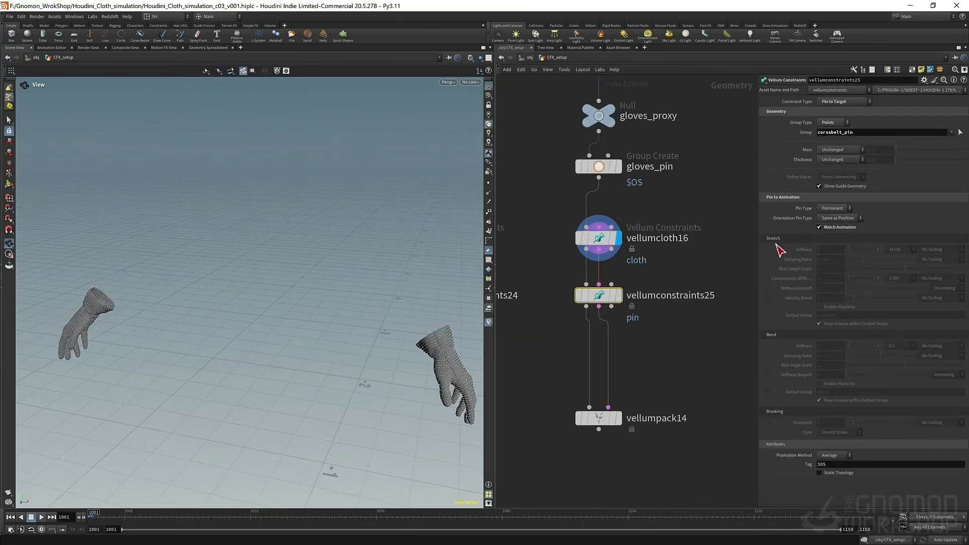
{"action": "double_click", "coordinate": [838, 132]}
{"action": "key", "text": "BackSpace"}
{"action": "left_click", "coordinate": [953, 133]}
{"action": "left_click", "coordinate": [952, 144]}
- Duplicate the gloves' cloth, pin and pack nodes below boots_pin
{"action": "scroll", "coordinate": [636, 212], "scroll_direction": "down", "scroll_amount": 4}
{"action": "left_click_drag", "start_coordinate": [533, 210], "coordinate": [656, 210], "text": "alt"}
{"action": "scroll", "coordinate": [652, 194], "scroll_direction": "down", "scroll_amount": 1}
- Assign the boots' pin group to the boots' pin constraint
{"action": "left_click", "coordinate": [628, 278]}
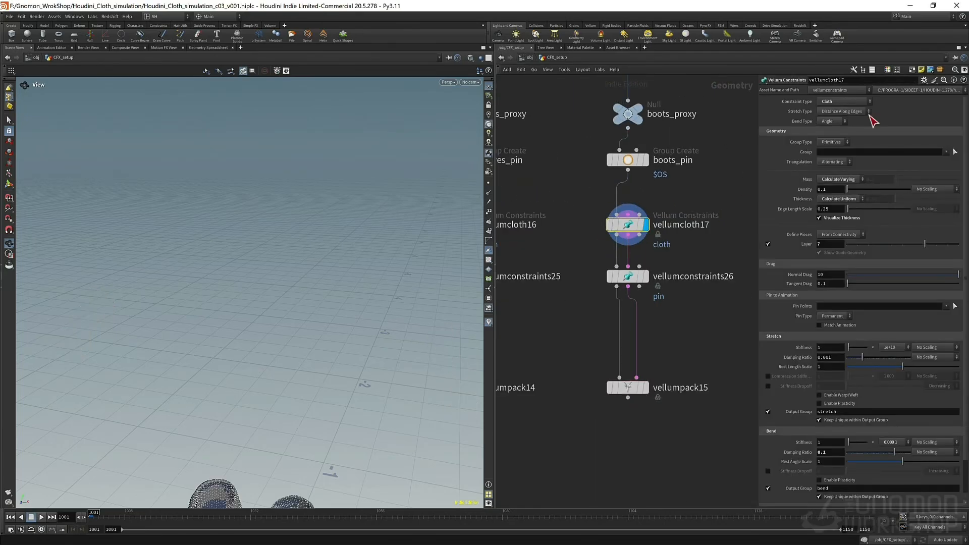
{"action": "left_click", "coordinate": [953, 132]}
{"action": "left_click", "coordinate": [952, 144]}
- Rename the boots' cloth node, replacing its vellum prefix with the boots name copied from boots_pin
{"action": "scroll", "coordinate": [726, 200], "scroll_direction": "down", "scroll_amount": 2}
{"action": "scroll", "coordinate": [694, 264], "scroll_direction": "down", "scroll_amount": 3}
{"action": "middle_click_drag", "start_coordinate": [747, 262], "coordinate": [618, 265]}
{"action": "left_click", "coordinate": [635, 196]}
{"action": "scroll", "coordinate": [626, 217], "scroll_direction": "up", "scroll_amount": 5}
{"action": "left_click", "coordinate": [651, 201]}
{"action": "left_click_drag", "start_coordinate": [628, 202], "coordinate": [658, 202]}
{"action": "key", "text": "ctrl+c"}
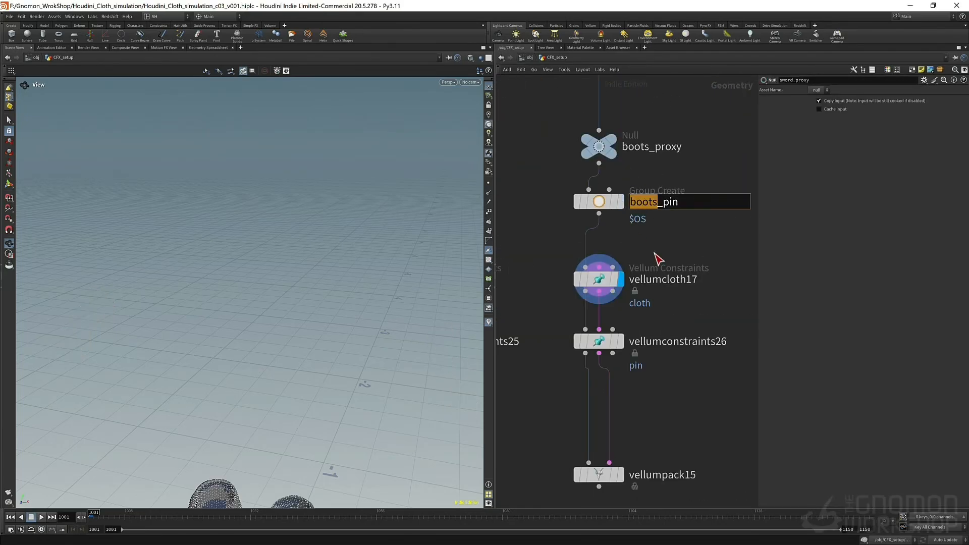
{"action": "left_click", "coordinate": [658, 278]}
{"action": "left_click_drag", "start_coordinate": [657, 278], "coordinate": [626, 279]}
{"action": "key", "text": "ctrl+v"}
- Rename the cross belt and leather vambrace cloth nodes with their corssbelt and vambraceLeather prefixes
{"action": "middle_click_drag", "start_coordinate": [564, 290], "coordinate": [758, 301]}
{"action": "middle_click_drag", "start_coordinate": [535, 303], "coordinate": [756, 288]}
{"action": "left_click_drag", "start_coordinate": [681, 186], "coordinate": [631, 186]}
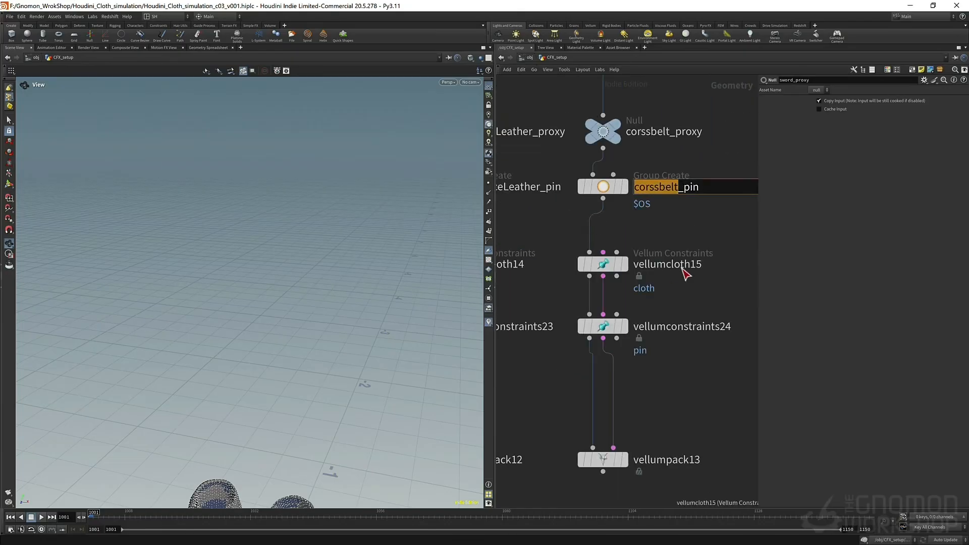
{"action": "left_click", "coordinate": [682, 266]}
{"action": "key", "text": "ctrl+v"}
{"action": "middle_click_drag", "start_coordinate": [666, 298], "coordinate": [773, 282]}
{"action": "left_click_drag", "start_coordinate": [697, 180], "coordinate": [609, 180]}
{"action": "key", "text": "ctrl+v"}
- Rename the arm wrap and shoulder armour cloth nodes with their armwrap and shoulderArmour prefixes
{"action": "middle_click_drag", "start_coordinate": [666, 275], "coordinate": [866, 261]}
{"action": "left_click_drag", "start_coordinate": [687, 173], "coordinate": [649, 173]}
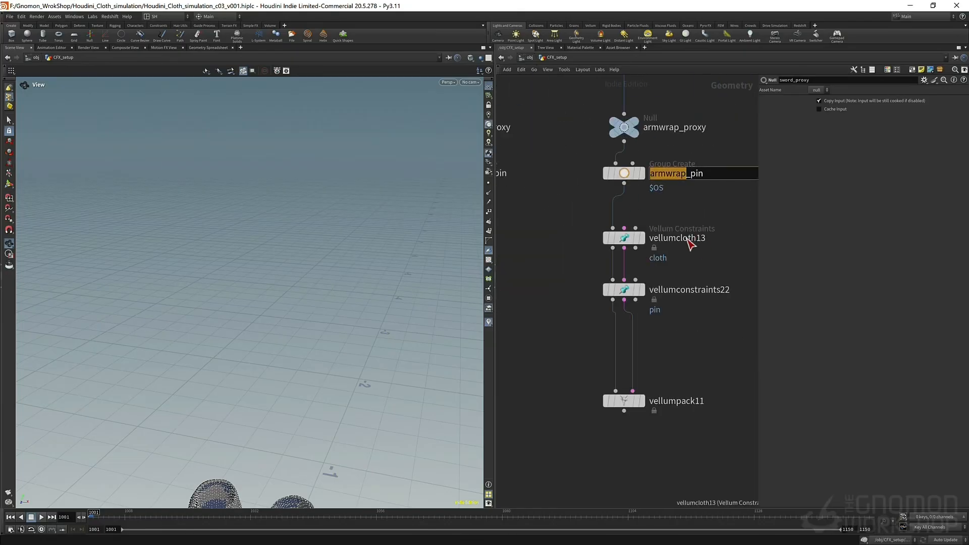
{"action": "middle_click_drag", "start_coordinate": [691, 273], "coordinate": [639, 192]}
{"action": "middle_click_drag", "start_coordinate": [709, 272], "coordinate": [648, 198]}
{"action": "middle_click_drag", "start_coordinate": [656, 252], "coordinate": [743, 255]}
{"action": "left_click", "coordinate": [669, 177]}
{"action": "left_click_drag", "start_coordinate": [667, 177], "coordinate": [589, 177]}
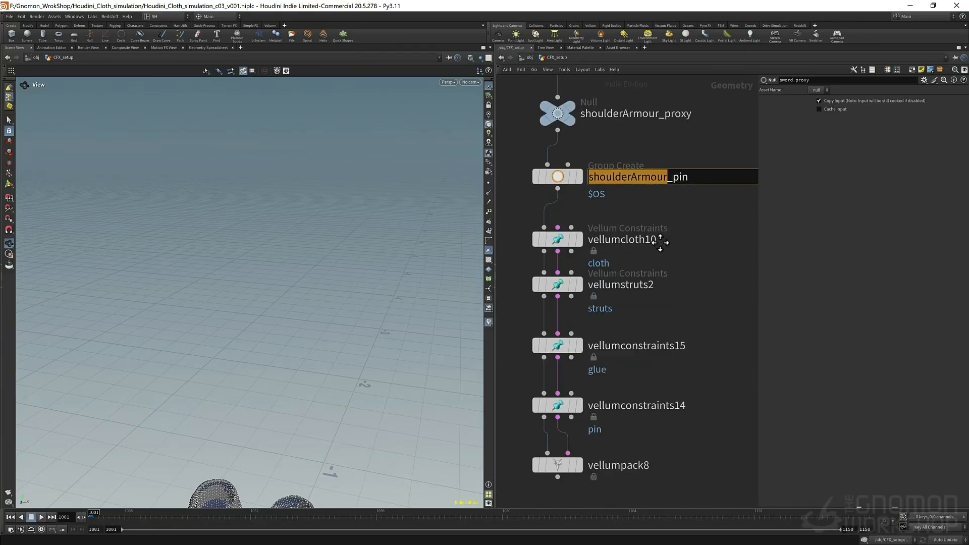
- Rename the bag's cloth node with the bag prefix taken from bag_pin
{"action": "middle_click_drag", "start_coordinate": [710, 246], "coordinate": [640, 154]}
{"action": "middle_click_drag", "start_coordinate": [643, 324], "coordinate": [707, 283]}
{"action": "left_click", "coordinate": [647, 195]}
{"action": "left_click_drag", "start_coordinate": [647, 195], "coordinate": [628, 195]}
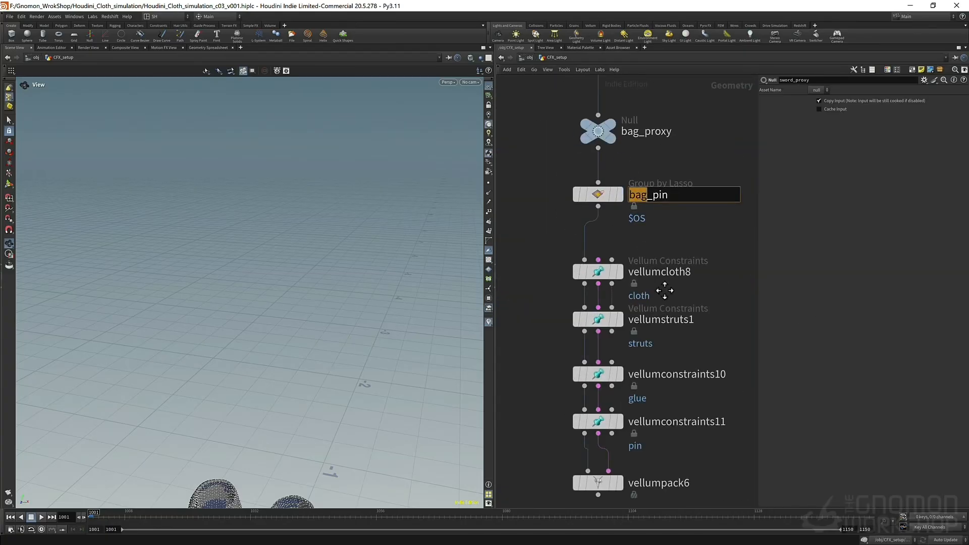
- Rename the side panels' cloth node to sidepanles_cloth
{"action": "middle_click_drag", "start_coordinate": [672, 283], "coordinate": [604, 293]}
{"action": "left_click_drag", "start_coordinate": [645, 194], "coordinate": [593, 194]}
{"action": "left_click", "coordinate": [626, 257]}
{"action": "key", "text": "ctrl+v"}
{"action": "type", "text": "_"}
{"action": "key", "text": "Return"}
{"action": "scroll", "coordinate": [681, 242], "scroll_direction": "down", "scroll_amount": 4}
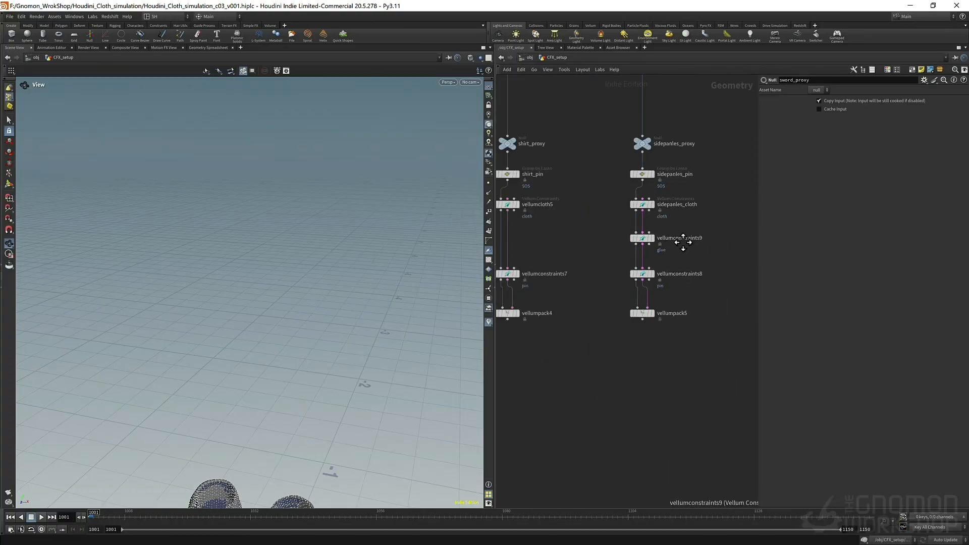
- Rename the shirt's cloth node with the prefix shirt_ taken from shirt_pin
{"action": "scroll", "coordinate": [656, 217], "scroll_direction": "up", "scroll_amount": 3}
{"action": "left_click", "coordinate": [647, 182]}
{"action": "middle_click_drag", "start_coordinate": [560, 264], "coordinate": [733, 280]}
{"action": "key", "text": "ctrl+v"}
{"action": "type", "text": "_"}
{"action": "key", "text": "Return"}
- Rename the cloak's cloth node with the cloak prefix
{"action": "scroll", "coordinate": [597, 235], "scroll_direction": "down", "scroll_amount": 1}
{"action": "middle_click_drag", "start_coordinate": [597, 235], "coordinate": [707, 218]}
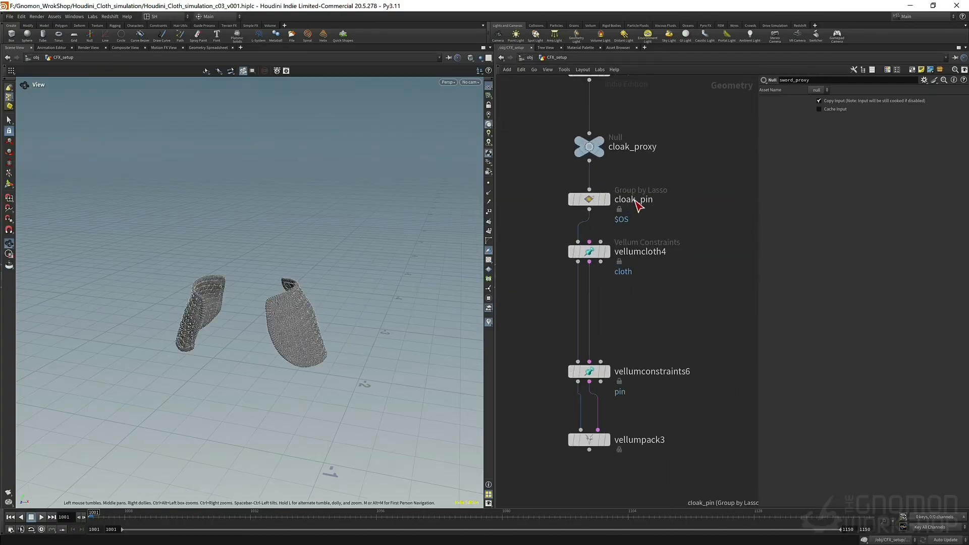
{"action": "key", "text": "Return"}
- Rename the pants' cloth node to pants_cloth2
{"action": "middle_click_drag", "start_coordinate": [536, 237], "coordinate": [727, 253]}
{"action": "left_click_drag", "start_coordinate": [656, 165], "coordinate": [631, 164]}
{"action": "key", "text": "ctrl+v"}
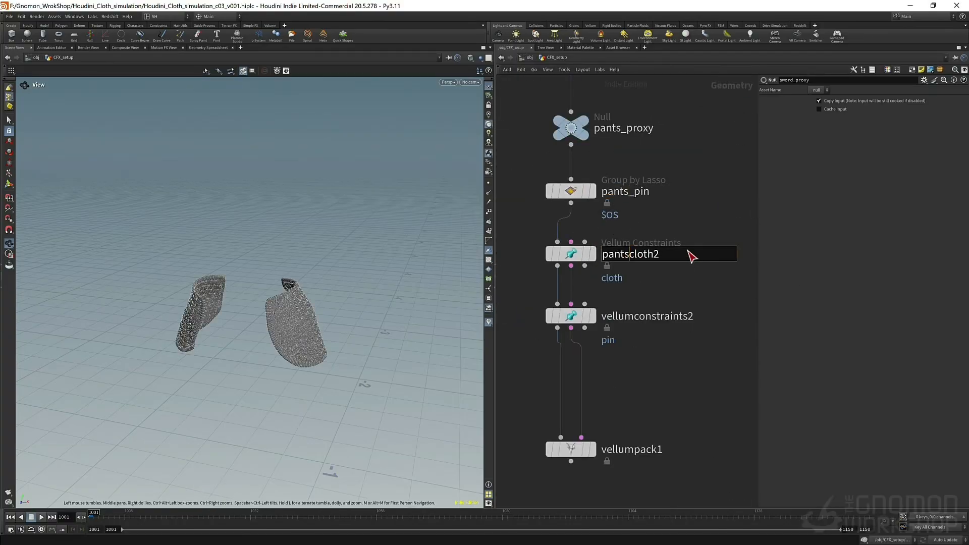
{"action": "type", "text": "_"}
{"action": "key", "text": "Return"}
- Hide the parameter display over the network and bring the row of garment chains into view
{"action": "scroll", "coordinate": [692, 256], "scroll_direction": "down", "scroll_amount": 10}
{"action": "middle_click_drag", "start_coordinate": [707, 293], "coordinate": [532, 295]}
{"action": "scroll", "coordinate": [657, 346], "scroll_direction": "down", "scroll_amount": 3}
{"action": "key", "text": "p"}
{"action": "middle_click_drag", "start_coordinate": [596, 296], "coordinate": [608, 220]}
{"action": "scroll", "coordinate": [608, 221], "scroll_direction": "up", "scroll_amount": 6}
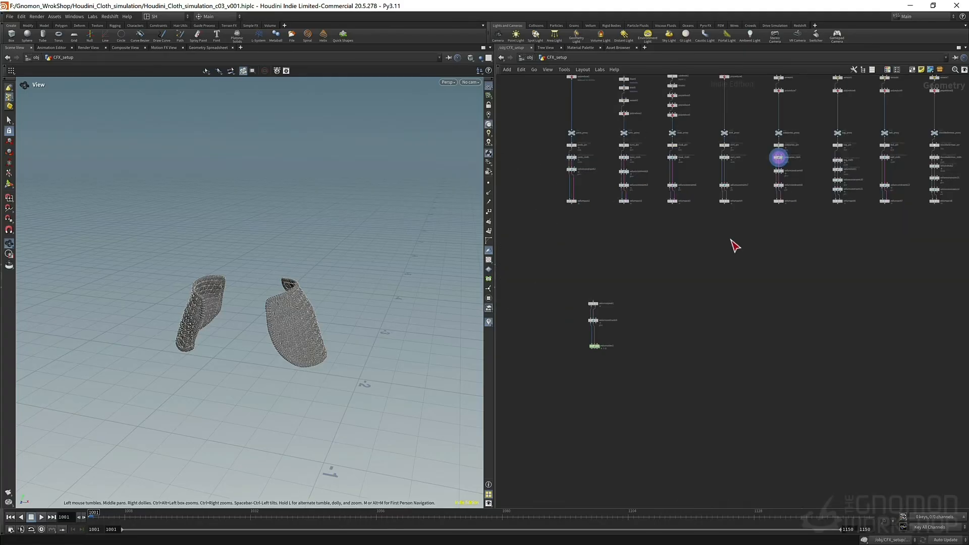
- Display the pants' vellumpack1 result in the viewport
{"action": "middle_click_drag", "start_coordinate": [934, 218], "coordinate": [707, 198]}
{"action": "middle_click_drag", "start_coordinate": [634, 214], "coordinate": [705, 193]}
{"action": "scroll", "coordinate": [626, 209], "scroll_direction": "down", "scroll_amount": 5}
{"action": "middle_click_drag", "start_coordinate": [838, 232], "coordinate": [670, 286]}
{"action": "scroll", "coordinate": [632, 240], "scroll_direction": "up", "scroll_amount": 4}
{"action": "left_click", "coordinate": [721, 197]}
{"action": "scroll", "coordinate": [706, 212], "scroll_direction": "down", "scroll_amount": 4}
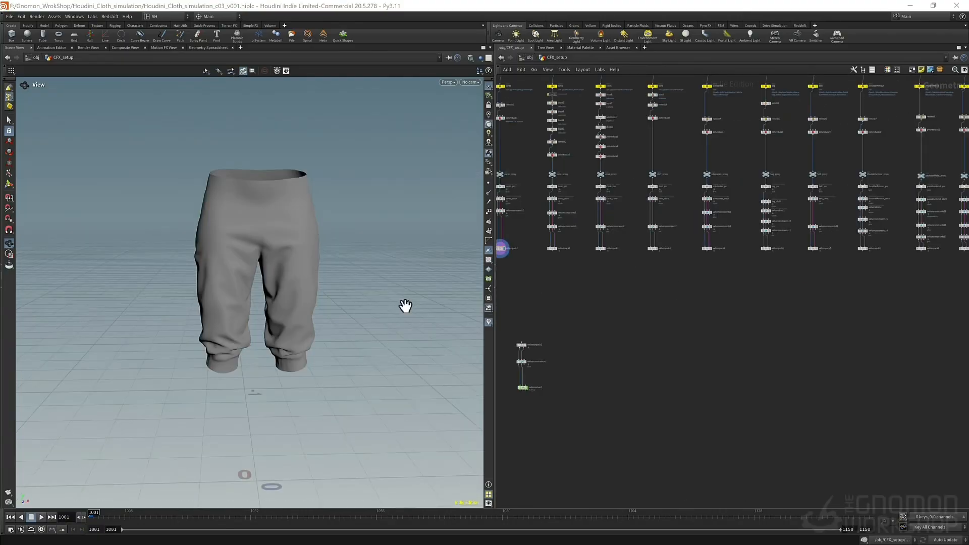
- Display the tunic_cloth constraint framed in the viewport and show the node's parameters beside the network
{"action": "middle_click_drag", "start_coordinate": [591, 273], "coordinate": [666, 268]}
{"action": "scroll", "coordinate": [652, 249], "scroll_direction": "up", "scroll_amount": 4}
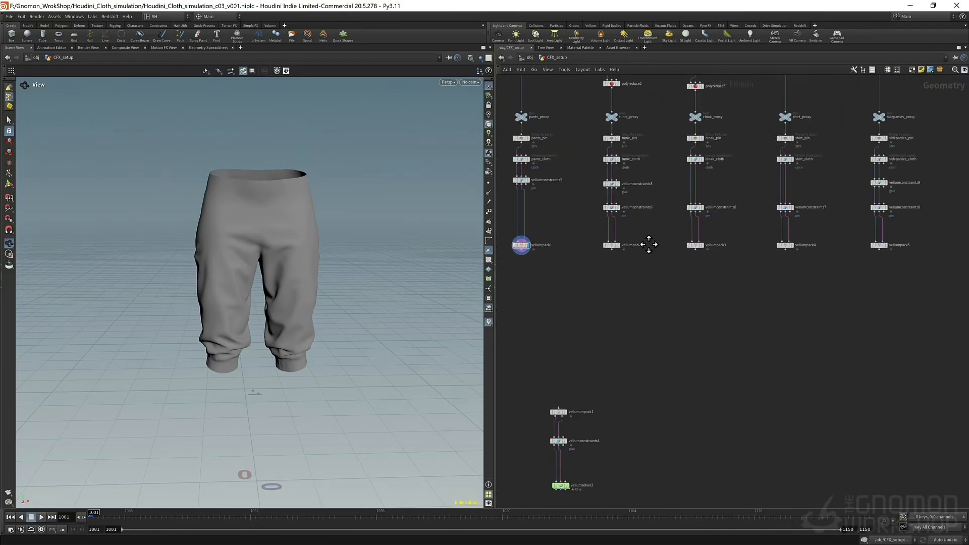
{"action": "middle_click_drag", "start_coordinate": [643, 255], "coordinate": [619, 295]}
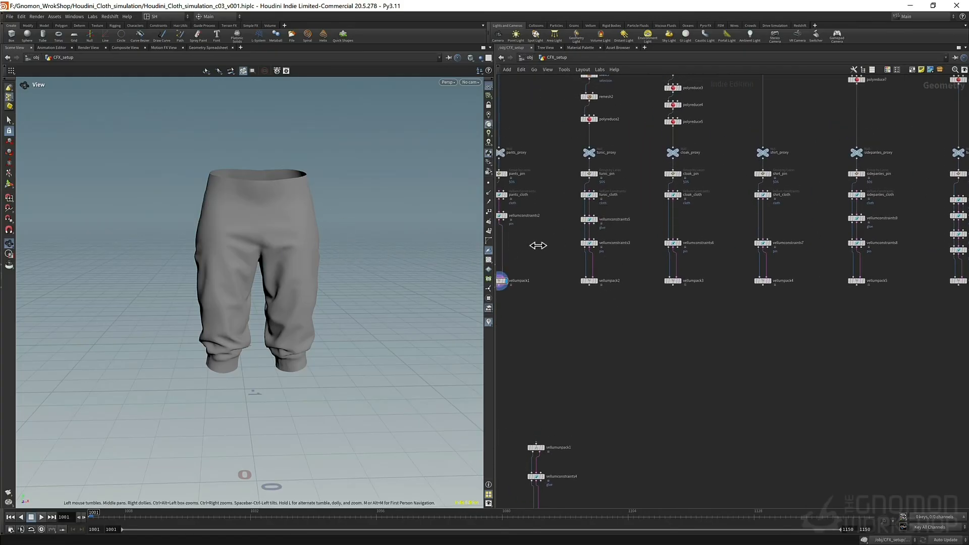
{"action": "right_click_drag", "start_coordinate": [550, 238], "coordinate": [602, 218]}
{"action": "scroll", "coordinate": [633, 164], "scroll_direction": "up", "scroll_amount": 2}
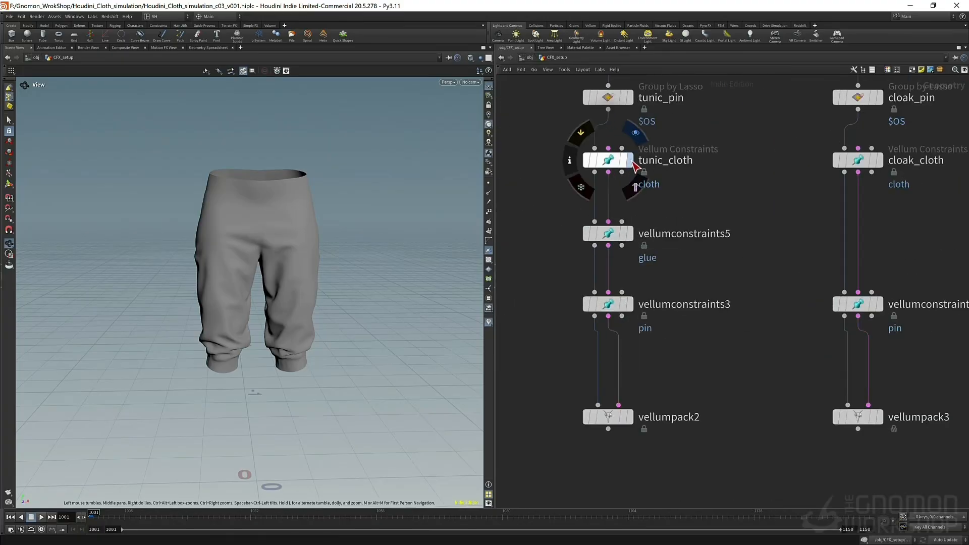
{"action": "left_click", "coordinate": [632, 161]}
{"action": "left_click", "coordinate": [612, 163]}
{"action": "key", "text": "f"}
{"action": "left_click_drag", "start_coordinate": [228, 288], "coordinate": [226, 327]}
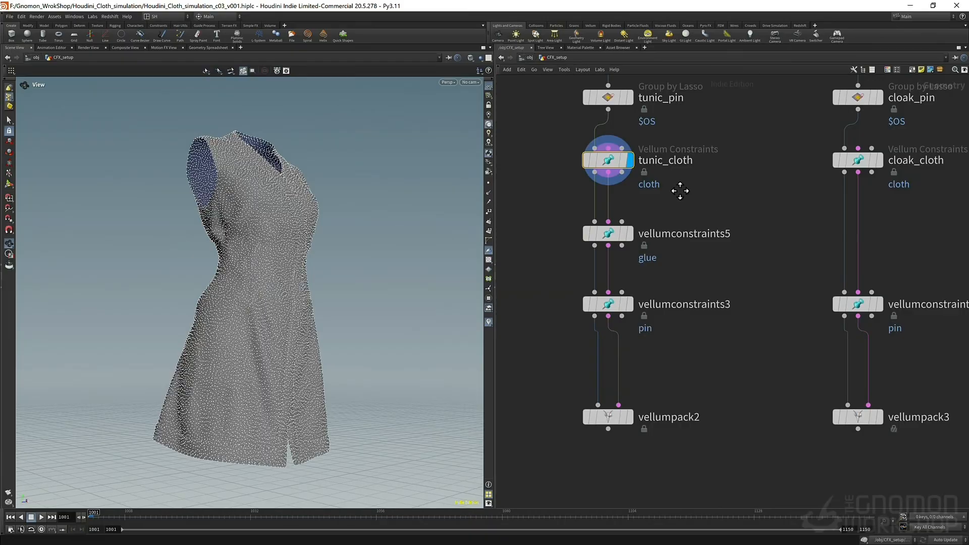
{"action": "key", "text": "p"}
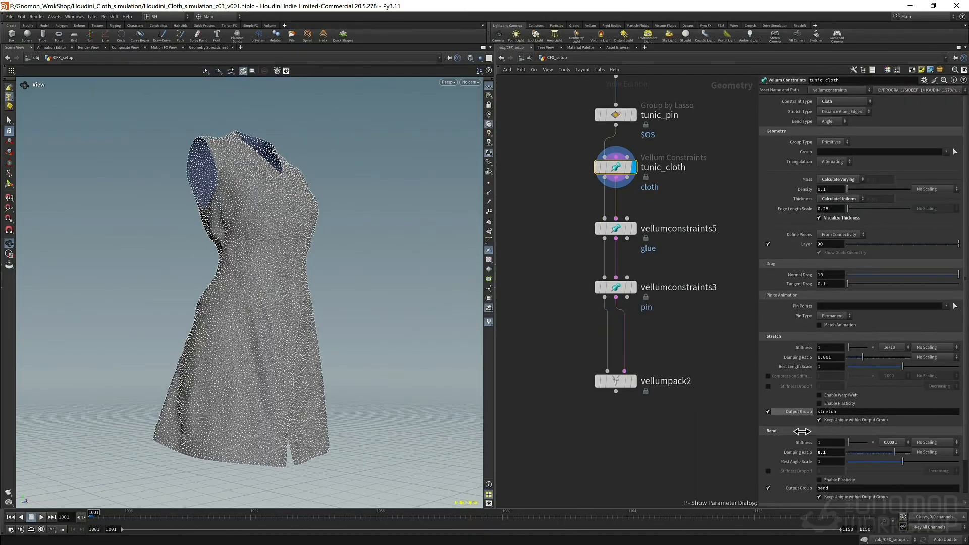
- Orbit to the tunic's front and select its connected border trim along the collar, front opening and hem
{"action": "middle_click_drag", "start_coordinate": [739, 288], "coordinate": [614, 265]}
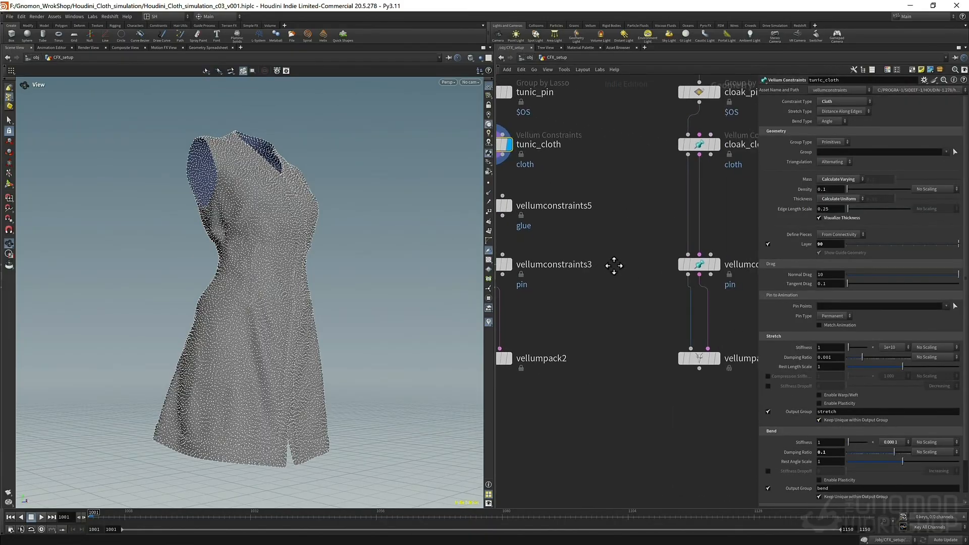
{"action": "scroll", "coordinate": [680, 363], "scroll_direction": "down", "scroll_amount": 3}
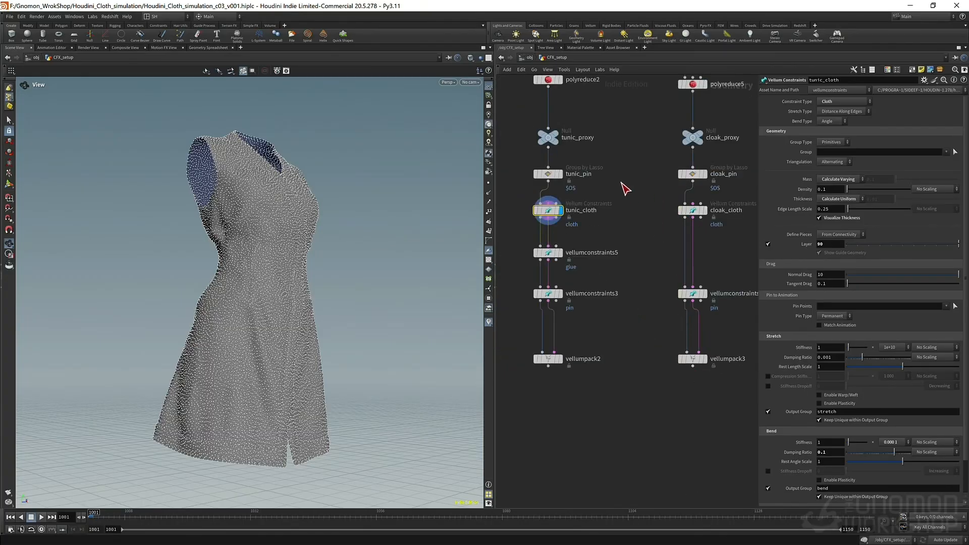
{"action": "middle_click_drag", "start_coordinate": [626, 187], "coordinate": [676, 158]}
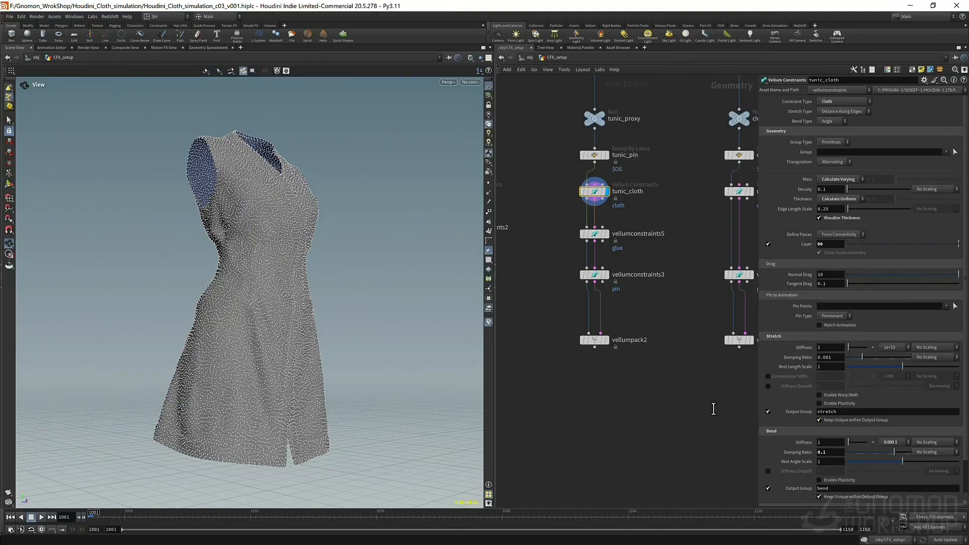
{"action": "middle_click_drag", "start_coordinate": [652, 246], "coordinate": [670, 253]}
{"action": "scroll", "coordinate": [669, 237], "scroll_direction": "up", "scroll_amount": 4}
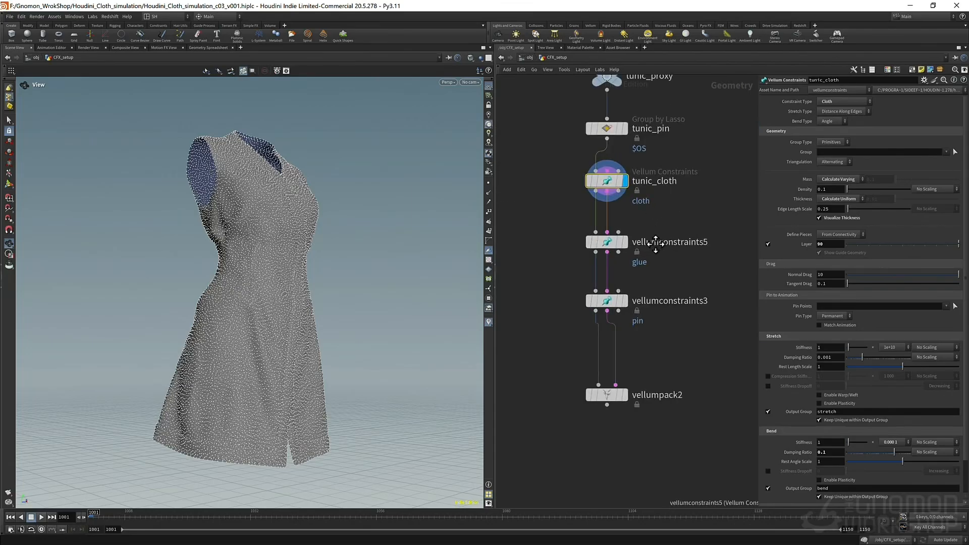
{"action": "left_click_drag", "start_coordinate": [251, 237], "coordinate": [256, 250]}
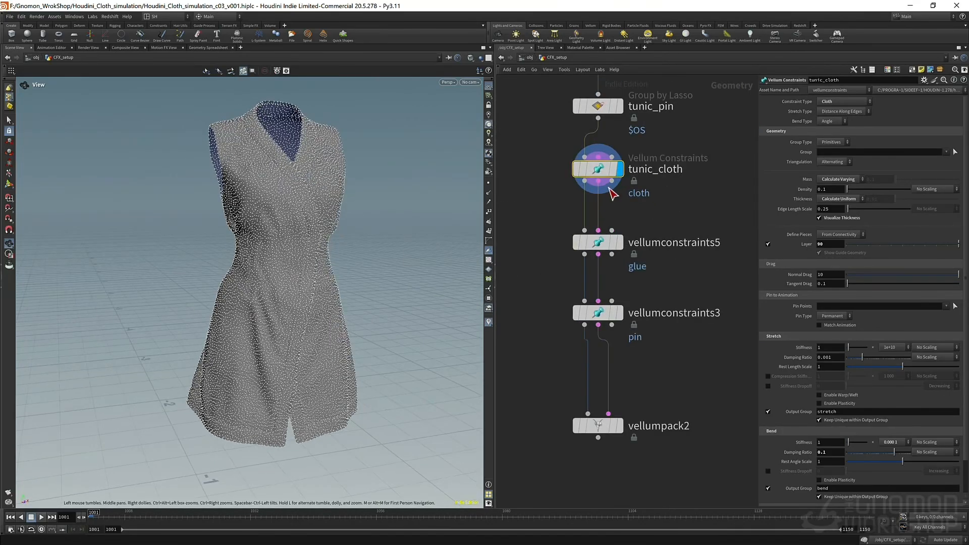
{"action": "left_click", "coordinate": [10, 122]}
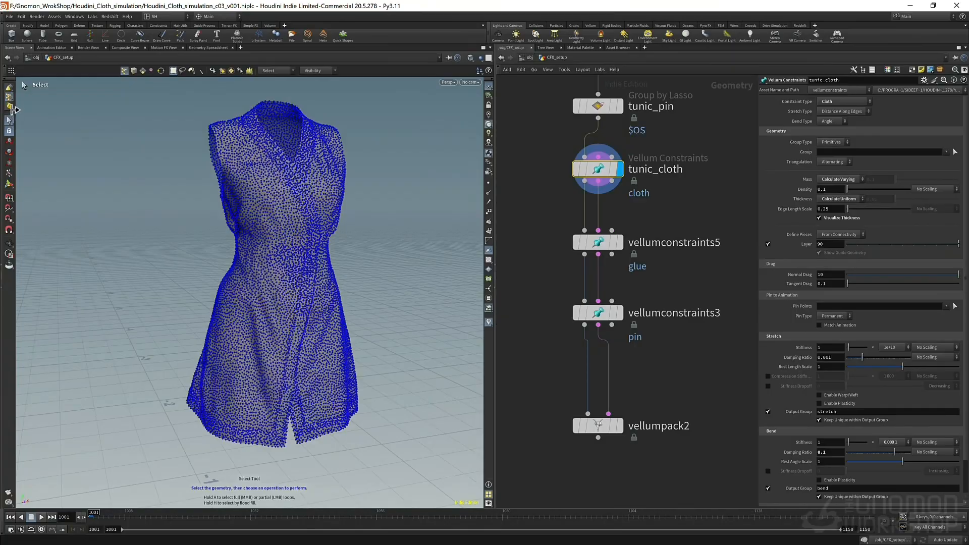
{"action": "right_click", "coordinate": [9, 97]}
{"action": "left_click", "coordinate": [19, 118]}
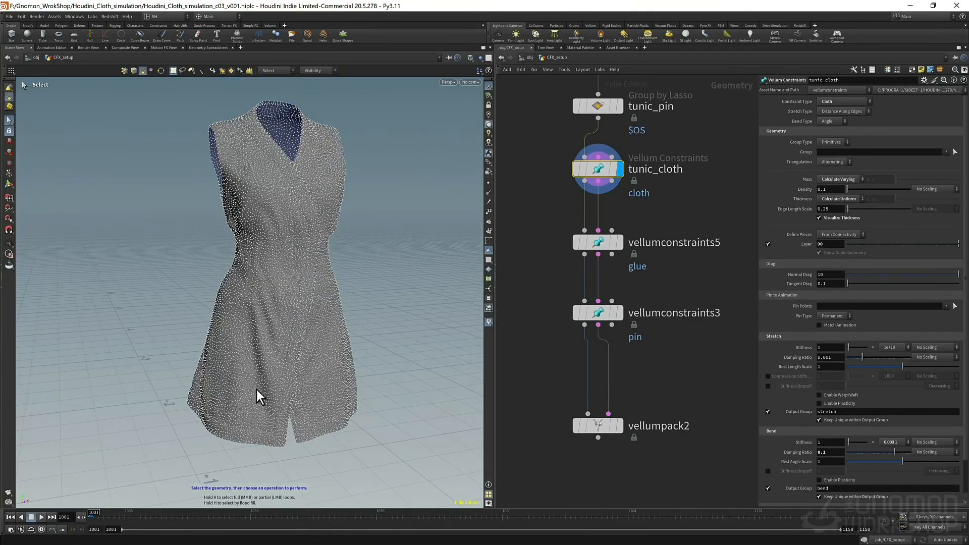
{"action": "left_click", "coordinate": [264, 438]}
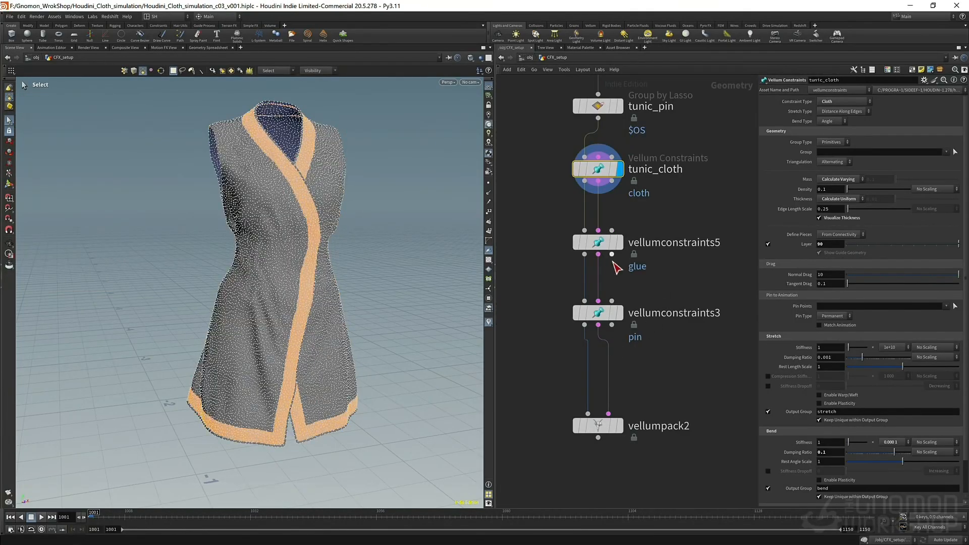
- Display the tunic's glue constraint, vellumconstraints5, and examine the glue connections along the trim, front slit and hem
{"action": "left_click", "coordinate": [618, 242]}
{"action": "left_click", "coordinate": [608, 246]}
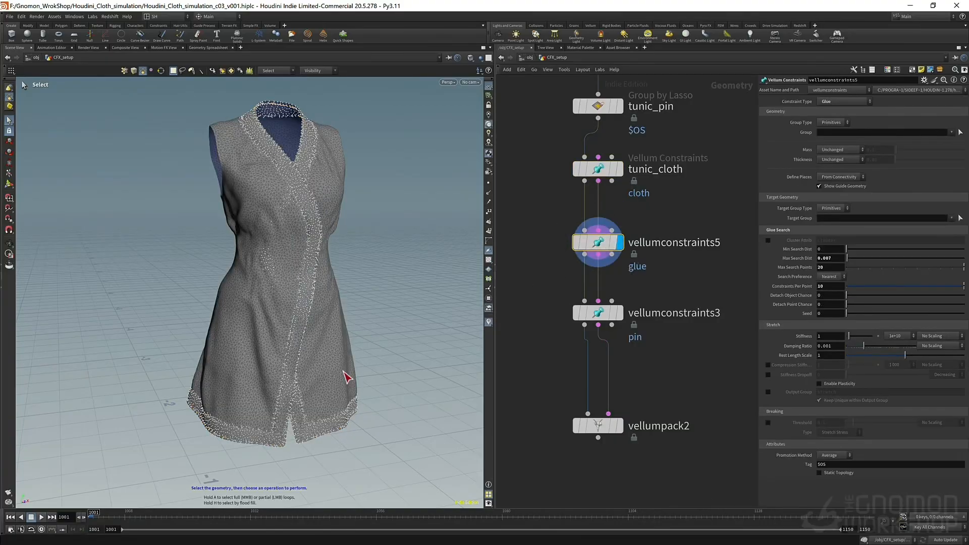
{"action": "right_click_drag", "start_coordinate": [280, 445], "coordinate": [631, 394], "text": "alt"}
{"action": "middle_click_drag", "start_coordinate": [366, 409], "coordinate": [228, 364], "text": "alt"}
{"action": "left_click_drag", "start_coordinate": [227, 363], "coordinate": [147, 326], "text": "alt"}
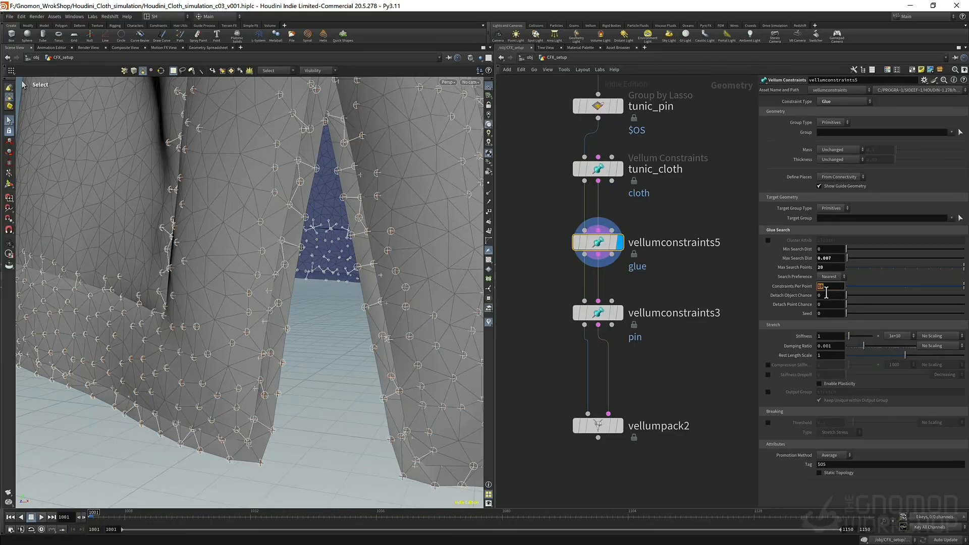
{"action": "right_click", "coordinate": [271, 355]}
{"action": "key", "text": "Escape"}
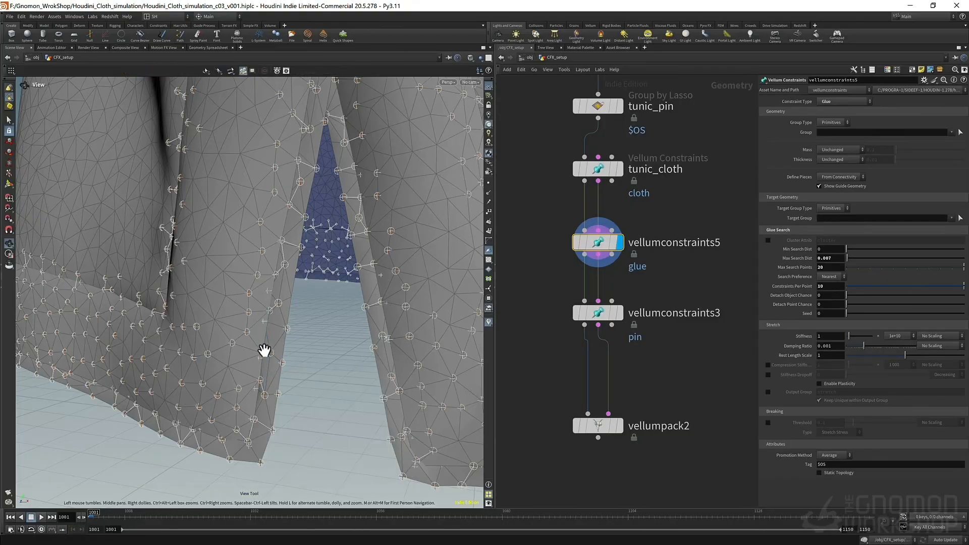
{"action": "right_click_drag", "start_coordinate": [274, 342], "coordinate": [266, 383], "text": "alt"}
{"action": "left_click_drag", "start_coordinate": [266, 383], "coordinate": [233, 371], "text": "alt"}
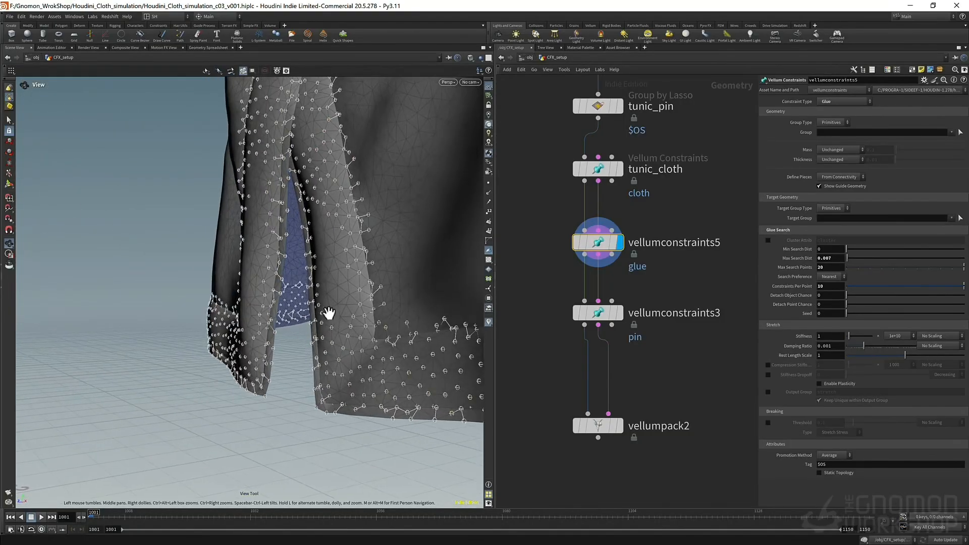
{"action": "right_click_drag", "start_coordinate": [358, 300], "coordinate": [245, 342]}
{"action": "middle_click_drag", "start_coordinate": [349, 273], "coordinate": [268, 288]}
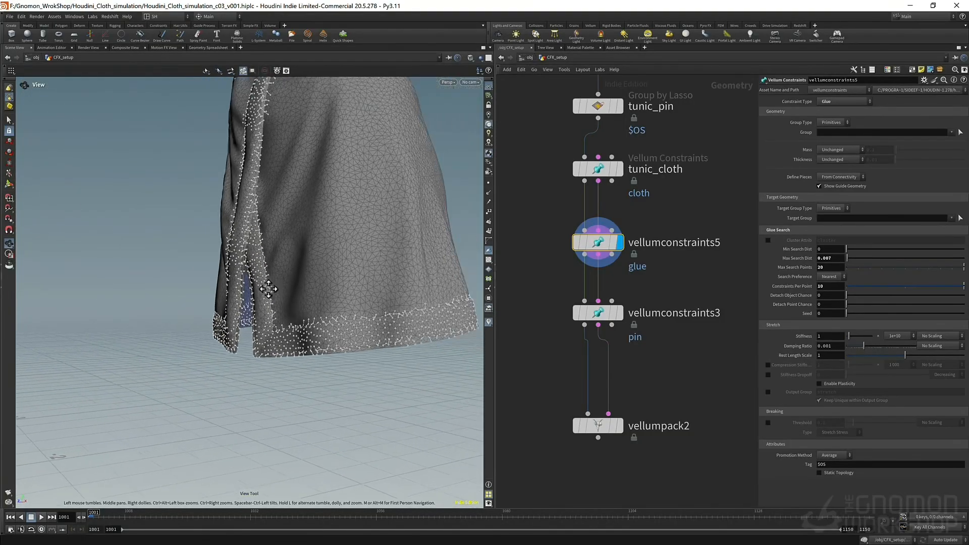
{"action": "left_click_drag", "start_coordinate": [268, 288], "coordinate": [319, 329]}
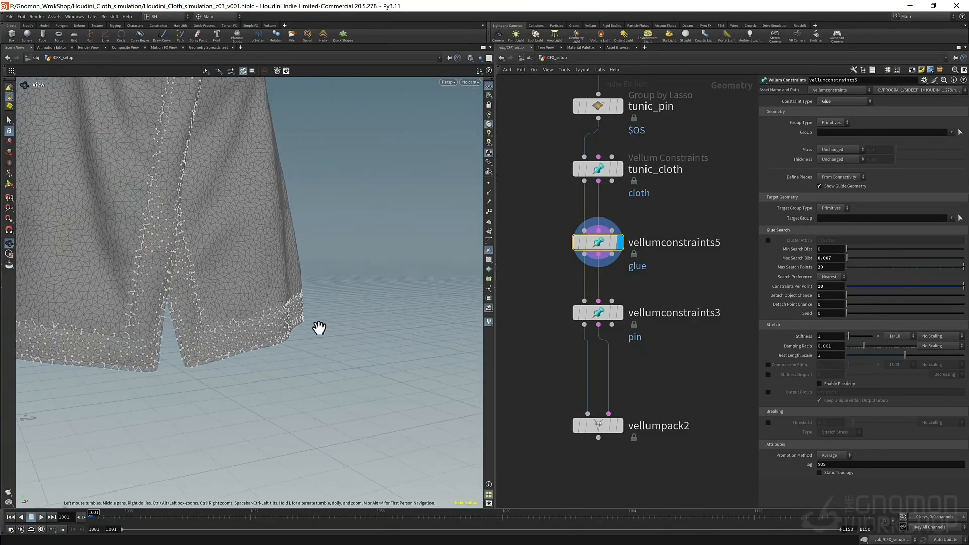
- Display the side panels' glue constraint, vellumconstraints9, and examine the connections on both panels
{"action": "scroll", "coordinate": [556, 296], "scroll_direction": "down", "scroll_amount": 3}
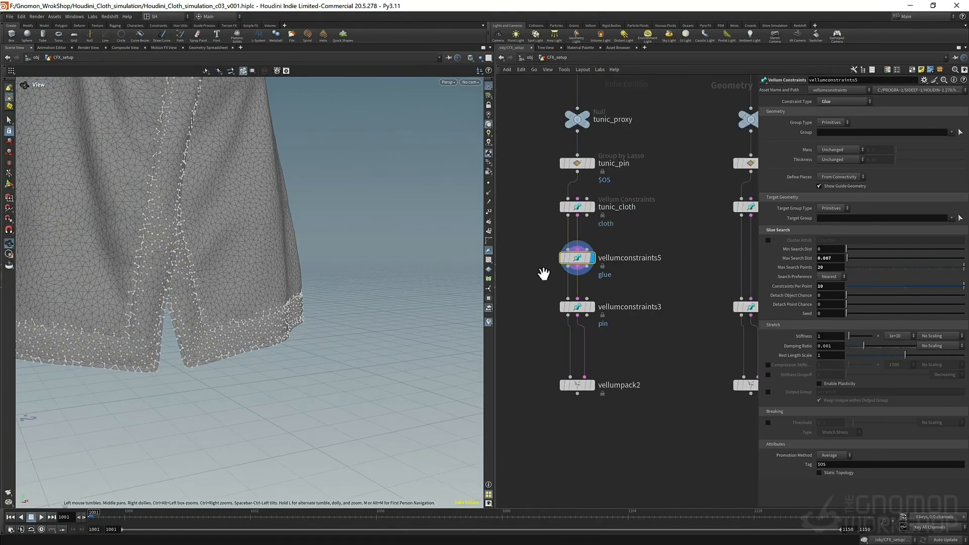
{"action": "mouse_move", "coordinate": [650, 265]}
{"action": "middle_mouse_down"}
{"action": "mouse_move", "coordinate": [500, 276]}
{"action": "mouse_move", "coordinate": [524, 243]}
{"action": "mouse_move", "coordinate": [496, 238]}
{"action": "middle_mouse_up"}
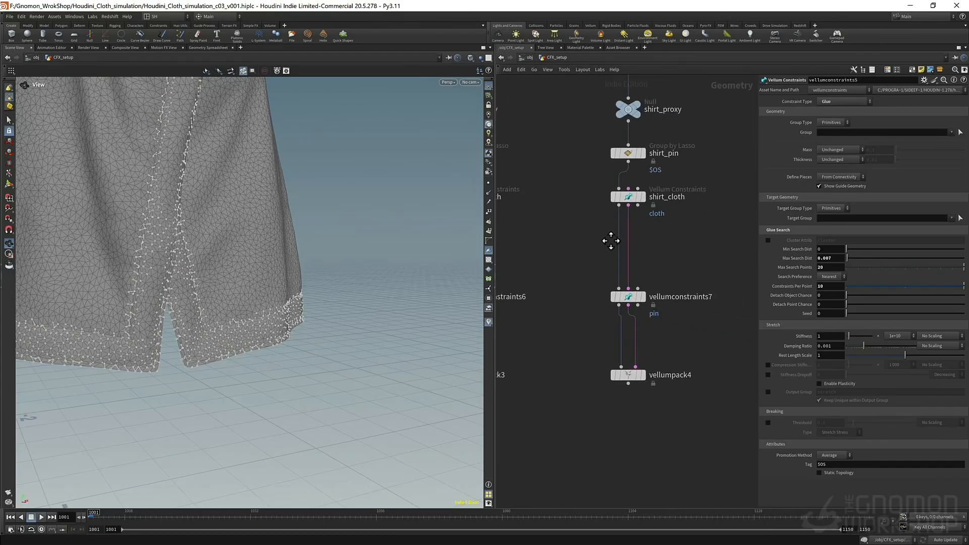
{"action": "middle_click_drag", "start_coordinate": [611, 241], "coordinate": [513, 241]}
{"action": "middle_click_drag", "start_coordinate": [690, 240], "coordinate": [565, 241]}
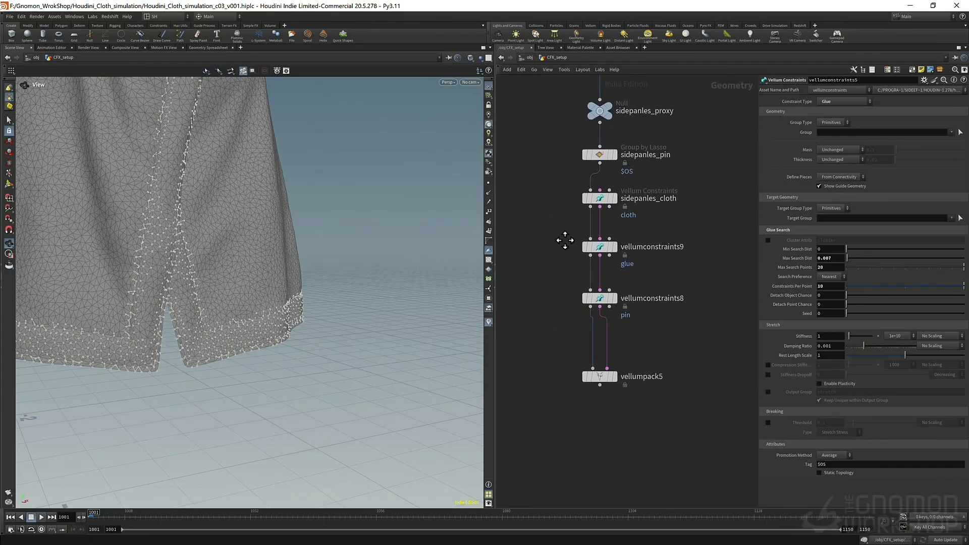
{"action": "left_click", "coordinate": [612, 251]}
{"action": "key", "text": "f"}
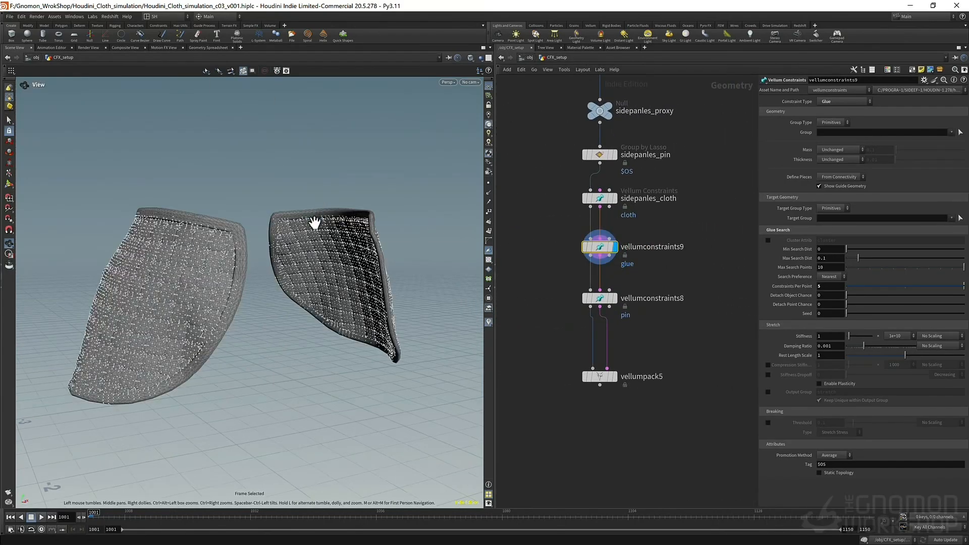
{"action": "left_click_drag", "start_coordinate": [314, 223], "coordinate": [281, 263]}
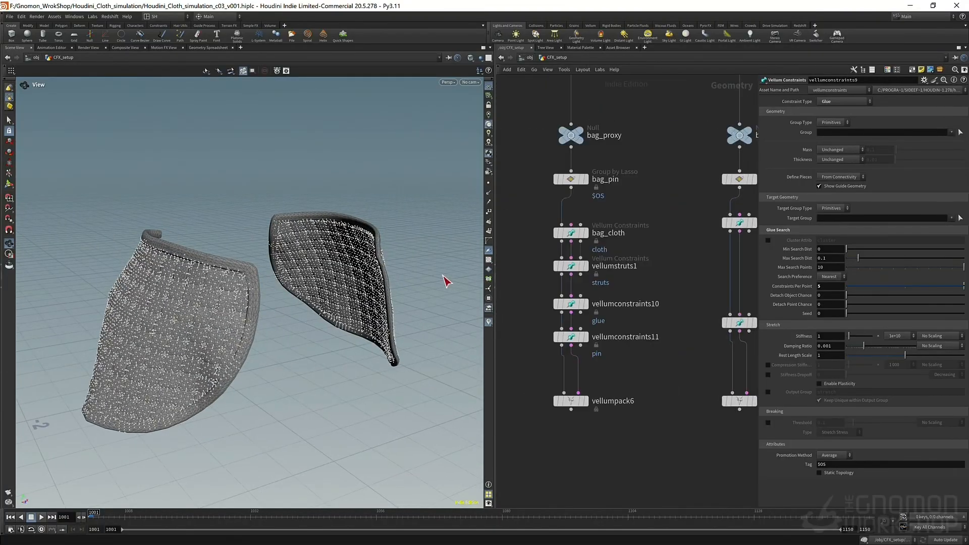
- Display the bag_cloth constraint framed in the viewport and compare the bag's node chain with the other garment chains
{"action": "middle_click_drag", "start_coordinate": [445, 281], "coordinate": [562, 254]}
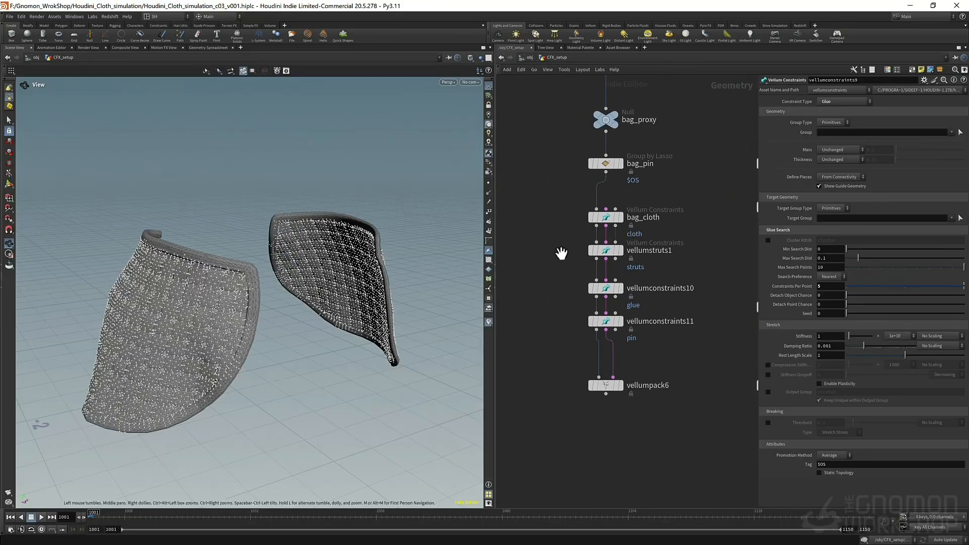
{"action": "left_click", "coordinate": [605, 220]}
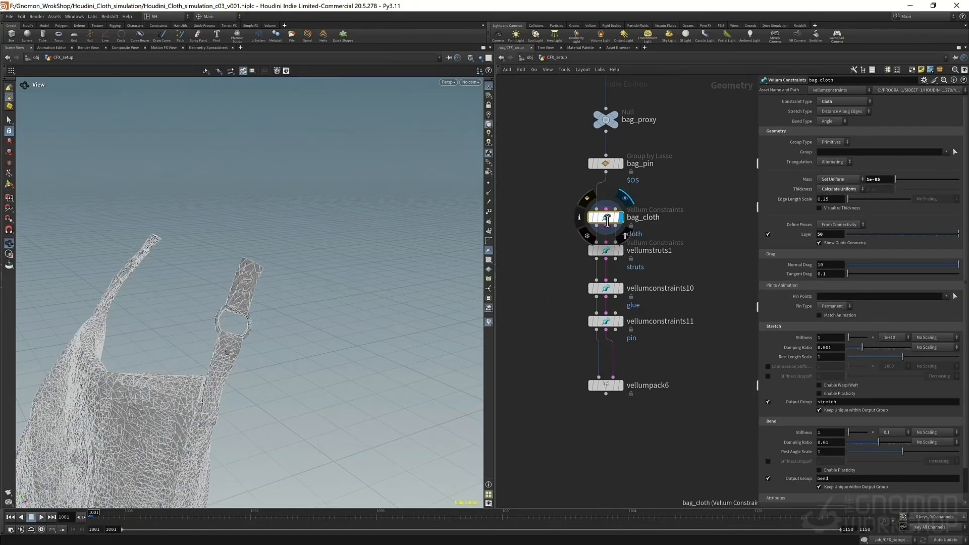
{"action": "key", "text": "f"}
{"action": "left_click_drag", "start_coordinate": [269, 313], "coordinate": [284, 251]}
{"action": "scroll", "coordinate": [669, 299], "scroll_direction": "down", "scroll_amount": 2}
{"action": "middle_click_drag", "start_coordinate": [571, 287], "coordinate": [908, 266]}
{"action": "scroll", "coordinate": [611, 271], "scroll_direction": "down", "scroll_amount": 1}
{"action": "scroll", "coordinate": [635, 273], "scroll_direction": "down", "scroll_amount": 2}
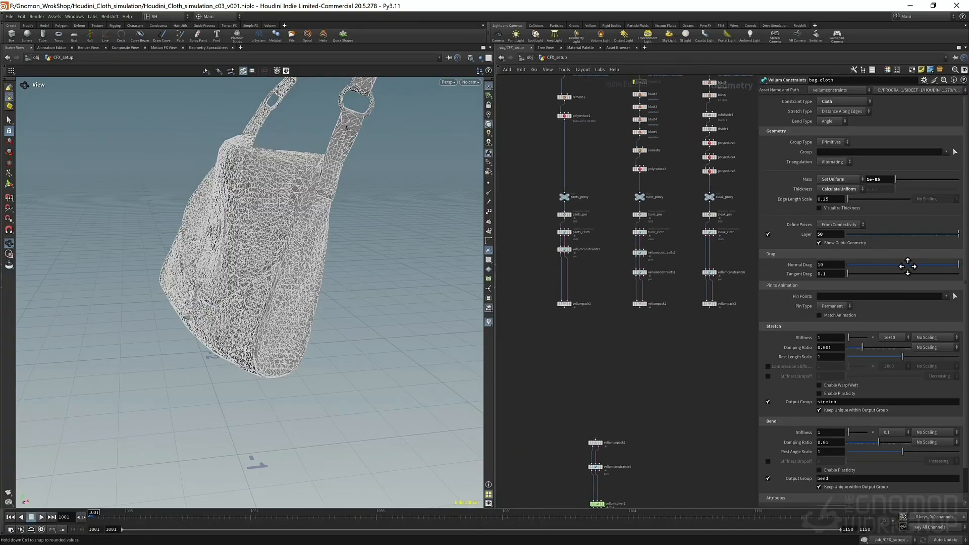
{"action": "middle_click_drag", "start_coordinate": [617, 268], "coordinate": [380, 293]}
{"action": "scroll", "coordinate": [711, 285], "scroll_direction": "up", "scroll_amount": 4}
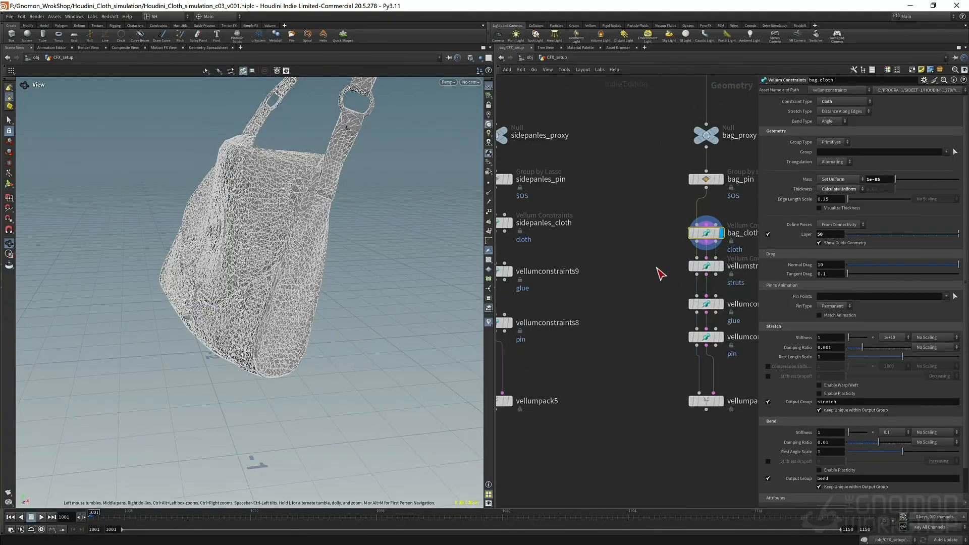
{"action": "middle_click_drag", "start_coordinate": [659, 272], "coordinate": [544, 286]}
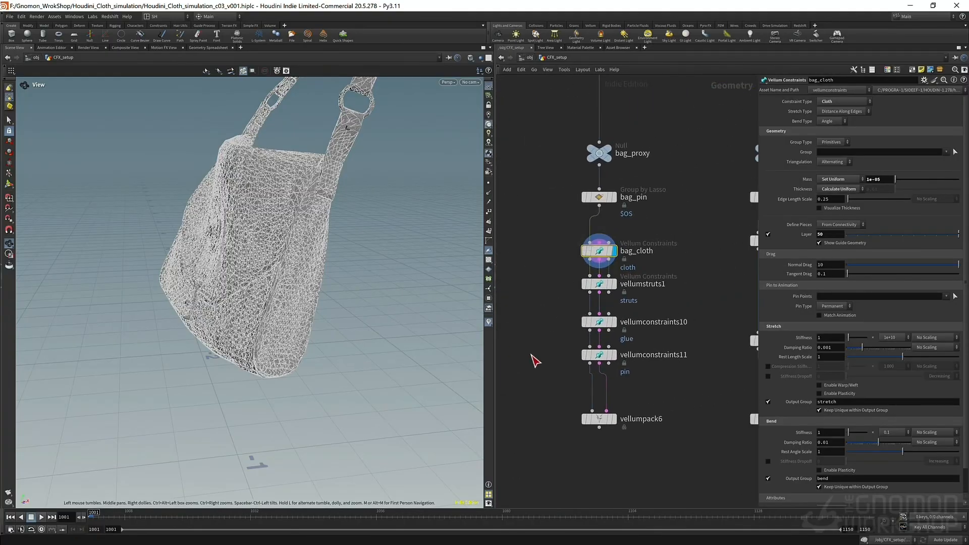
- Move the bag_cloth node slightly closer to bag_pin and check the available multipliers for its bend stiffness
{"action": "mouse_move", "coordinate": [606, 255]}
{"action": "left_click_drag", "start_coordinate": [341, 235], "coordinate": [300, 222]}
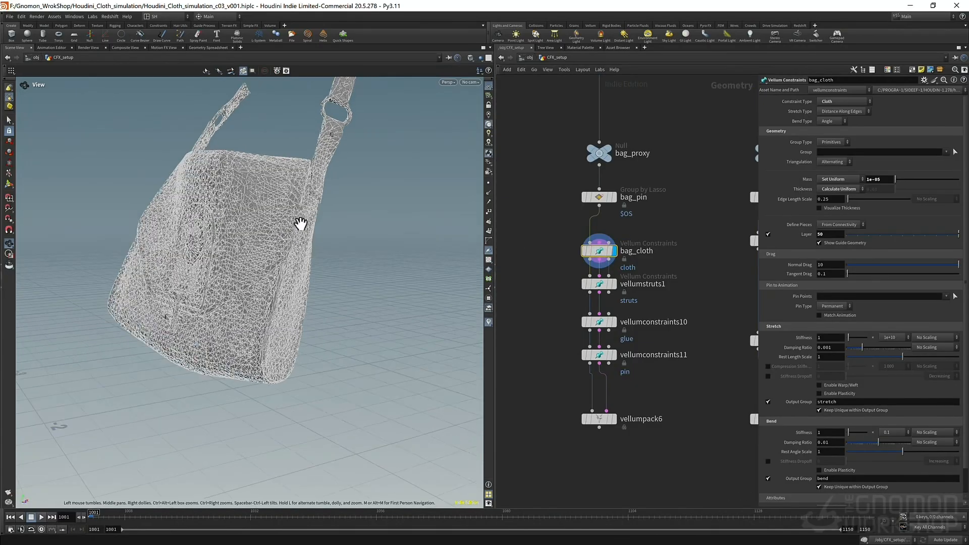
{"action": "left_click_drag", "start_coordinate": [601, 251], "coordinate": [600, 239]}
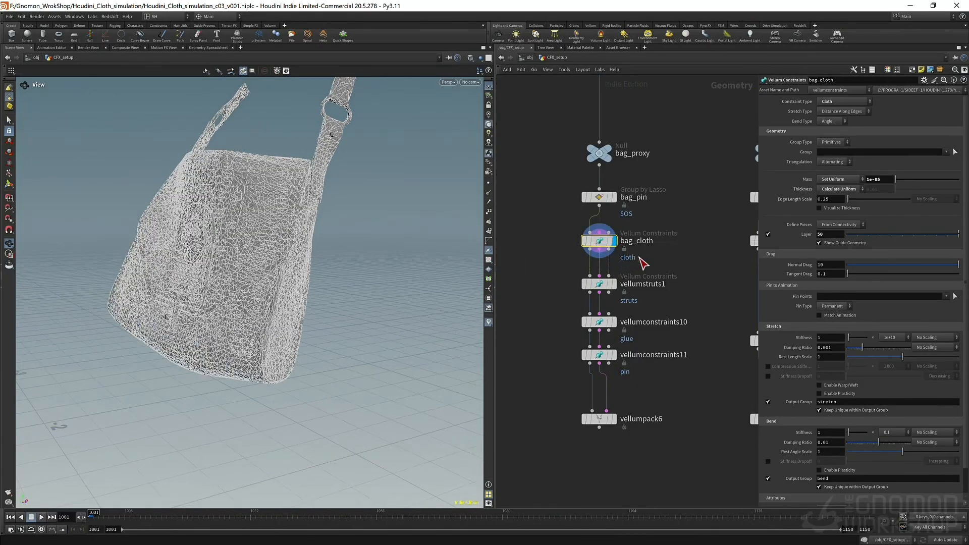
{"action": "left_click", "coordinate": [889, 433]}
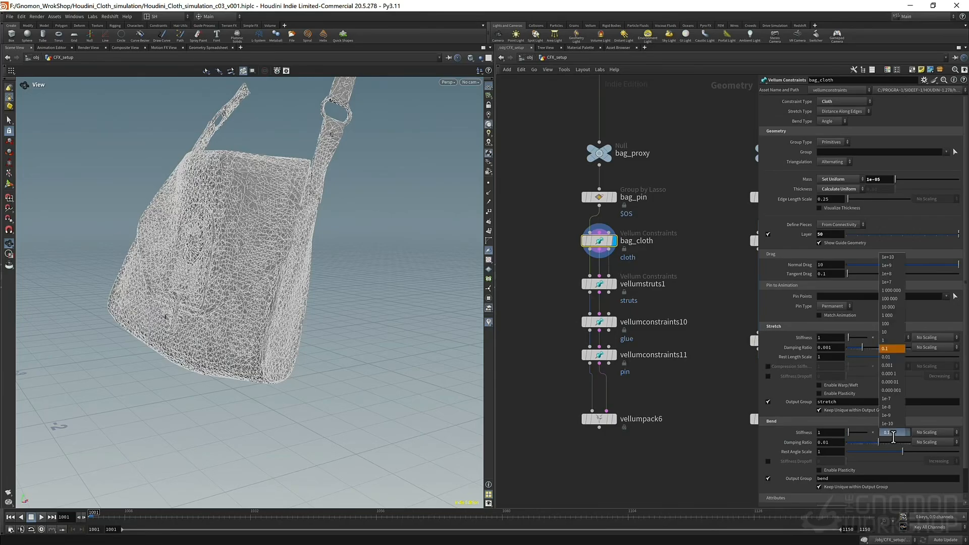
{"action": "left_click", "coordinate": [550, 288]}
- Switch the viewport to wireframe shading and display the bag's vellumstruts1 constraint to show its internal struts
{"action": "right_click_drag", "start_coordinate": [262, 254], "coordinate": [293, 241]}
{"action": "key", "text": "shift+w"}
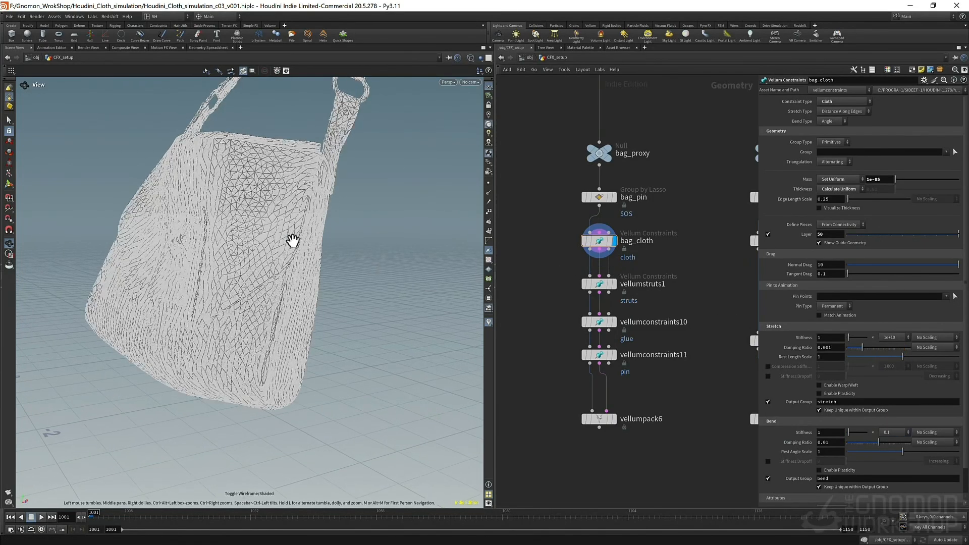
{"action": "left_click", "coordinate": [608, 286]}
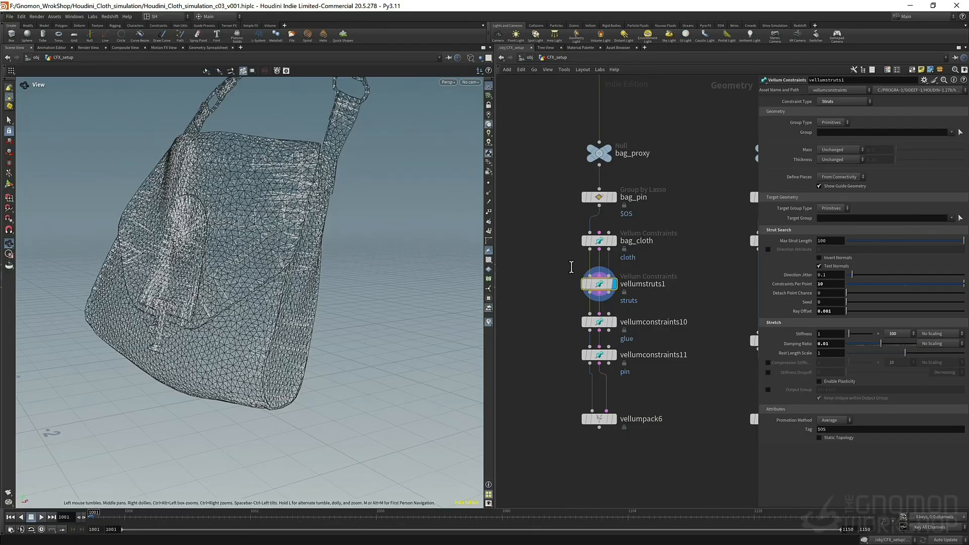
- Compare the bag's vellumstruts1 with 1 and 100 constraints per point, and set the value back to 10
{"action": "key", "text": "w"}
{"action": "mouse_move", "coordinate": [353, 271]}
{"action": "left_mouse_down"}
{"action": "mouse_move", "coordinate": [253, 255]}
{"action": "mouse_move", "coordinate": [264, 278]}
{"action": "mouse_move", "coordinate": [331, 268]}
{"action": "mouse_move", "coordinate": [342, 279]}
{"action": "mouse_move", "coordinate": [318, 242]}
{"action": "mouse_move", "coordinate": [264, 218]}
{"action": "mouse_move", "coordinate": [318, 245]}
{"action": "mouse_move", "coordinate": [278, 232]}
{"action": "mouse_move", "coordinate": [286, 217]}
{"action": "left_mouse_up"}
{"action": "key", "text": "w"}
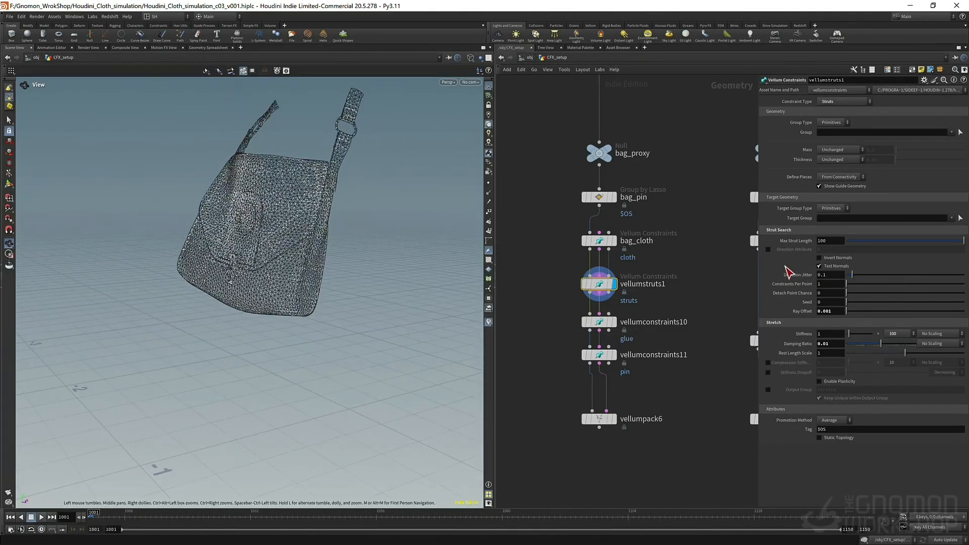
{"action": "double_click", "coordinate": [831, 286]}
{"action": "type", "text": "100"}
{"action": "key", "text": "Return"}
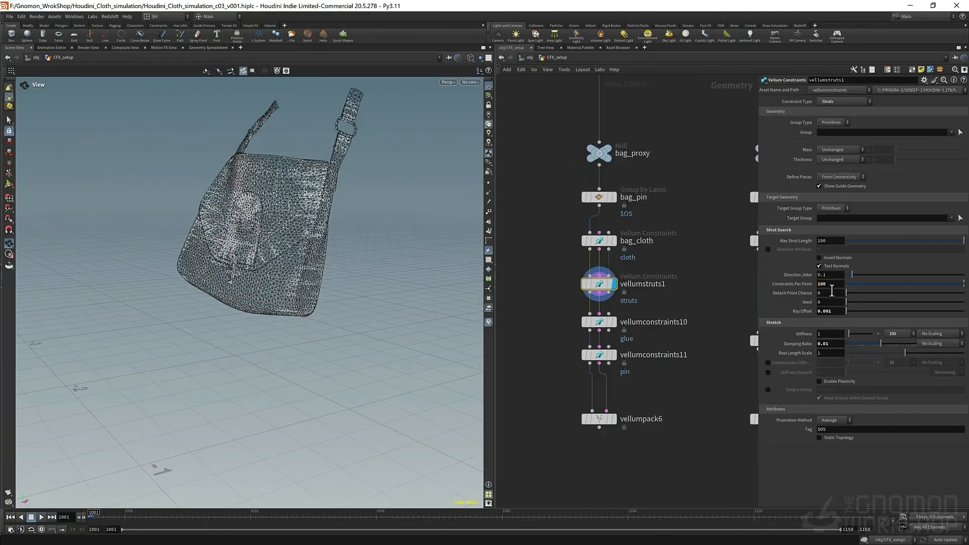
{"action": "left_click_drag", "start_coordinate": [281, 223], "coordinate": [360, 167]}
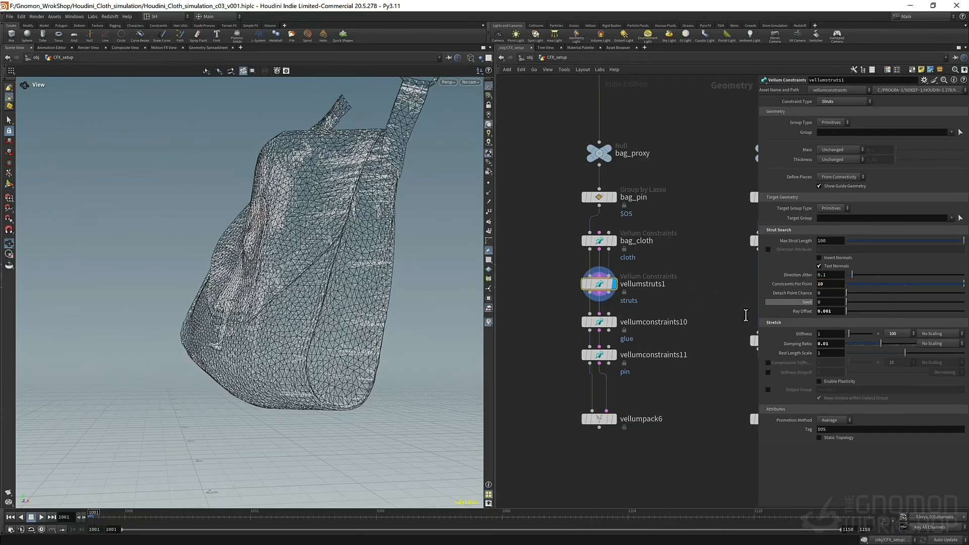
{"action": "key", "text": "Return"}
- Duplicate the bag's vellumstruts1 node as a separate test branch beside the bag's constraint chain
{"action": "middle_click_drag", "start_coordinate": [546, 300], "coordinate": [587, 284]}
{"action": "key", "text": "Tab"}
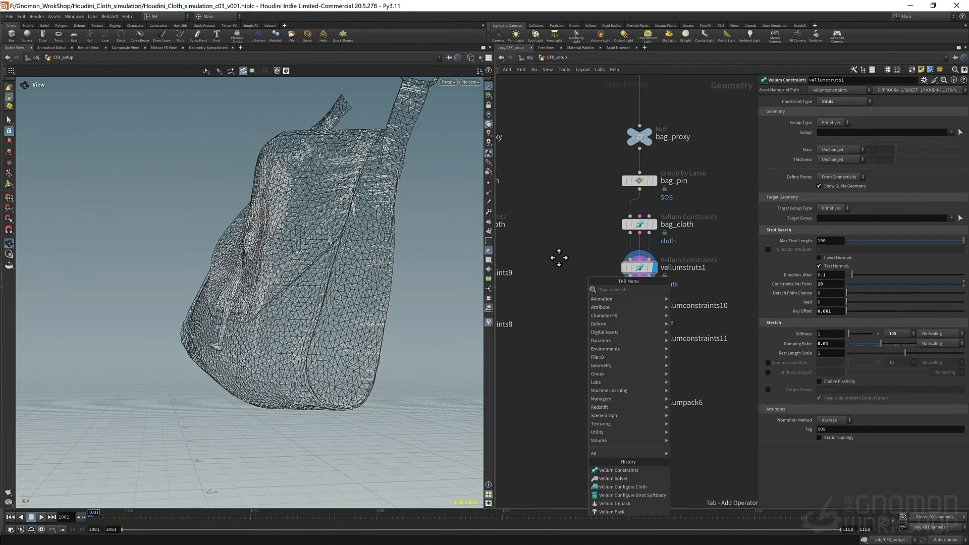
{"action": "key", "text": "Escape"}
{"action": "left_click_drag", "start_coordinate": [639, 267], "coordinate": [587, 309], "text": "alt"}
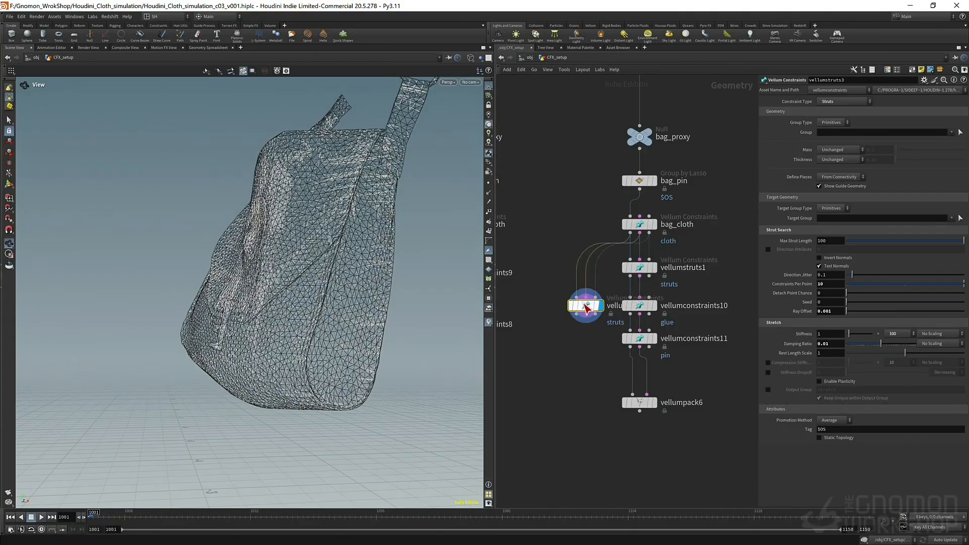
{"action": "left_click", "coordinate": [610, 289]}
{"action": "left_click", "coordinate": [613, 278]}
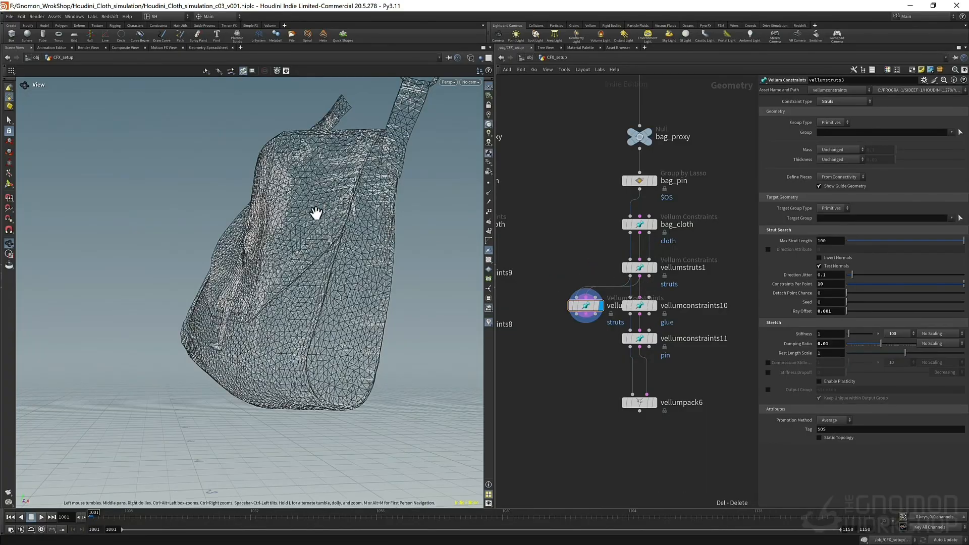
- Set the duplicated struts node's direction jitter to 2 and examine the strut directions inside and around the bag
{"action": "left_click_drag", "start_coordinate": [329, 214], "coordinate": [288, 221]}
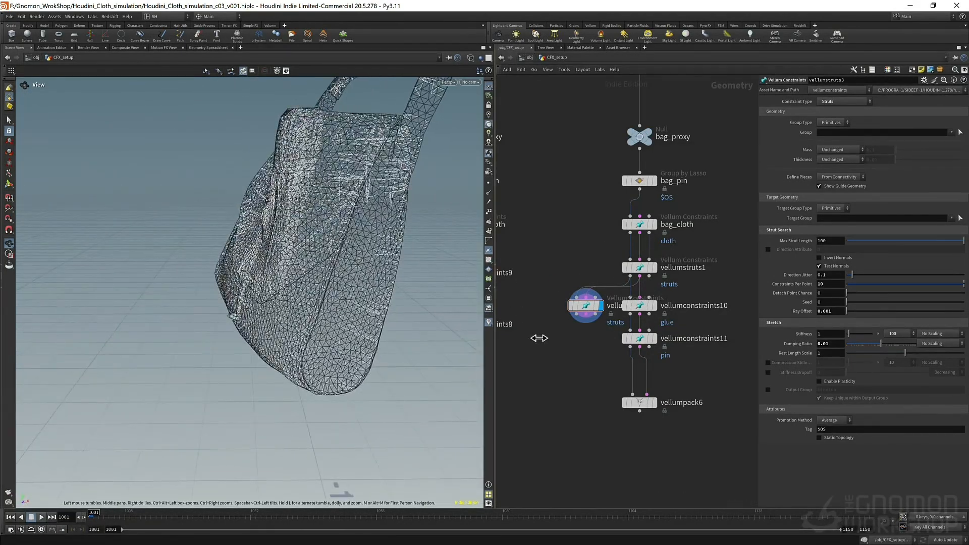
{"action": "left_click_drag", "start_coordinate": [852, 275], "coordinate": [964, 275]}
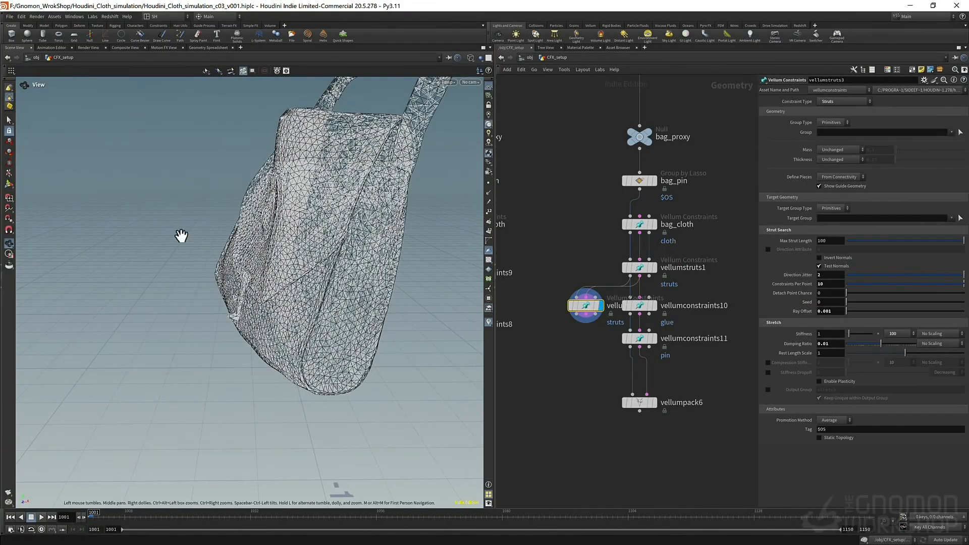
{"action": "right_click_drag", "start_coordinate": [214, 260], "coordinate": [308, 245]}
{"action": "left_click_drag", "start_coordinate": [307, 244], "coordinate": [361, 175]}
{"action": "right_click_drag", "start_coordinate": [361, 175], "coordinate": [539, 278]}
{"action": "right_click_drag", "start_coordinate": [343, 290], "coordinate": [336, 277]}
{"action": "left_click_drag", "start_coordinate": [339, 284], "coordinate": [236, 378]}
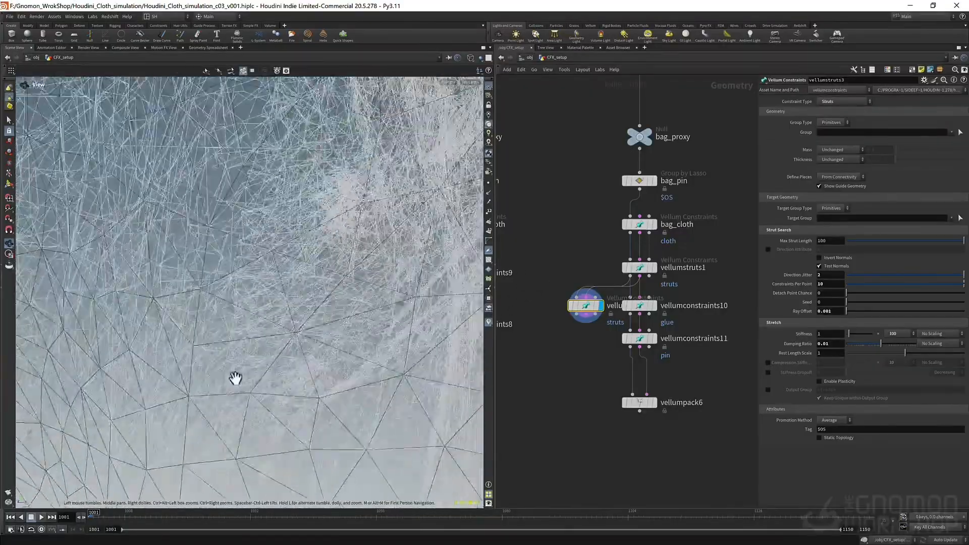
{"action": "right_click_drag", "start_coordinate": [236, 378], "coordinate": [240, 353]}
{"action": "right_click_drag", "start_coordinate": [333, 322], "coordinate": [364, 348]}
{"action": "left_click_drag", "start_coordinate": [364, 348], "coordinate": [263, 281]}
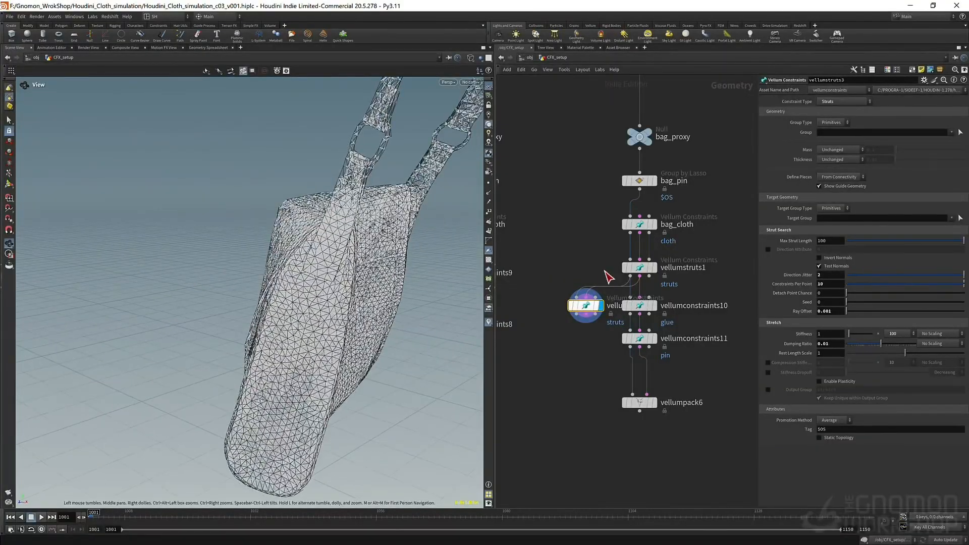
{"action": "mouse_move", "coordinate": [640, 271]}
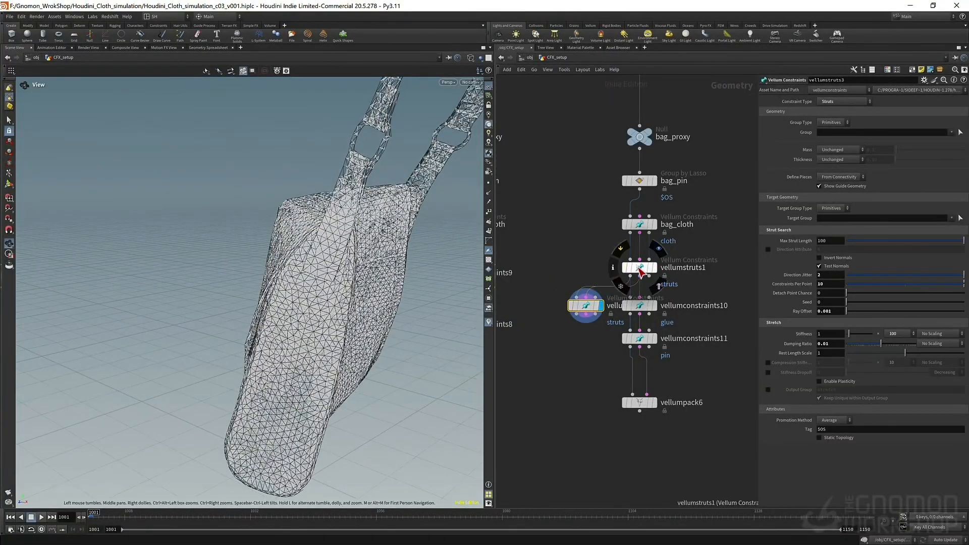
{"action": "left_click_drag", "start_coordinate": [341, 306], "coordinate": [368, 282]}
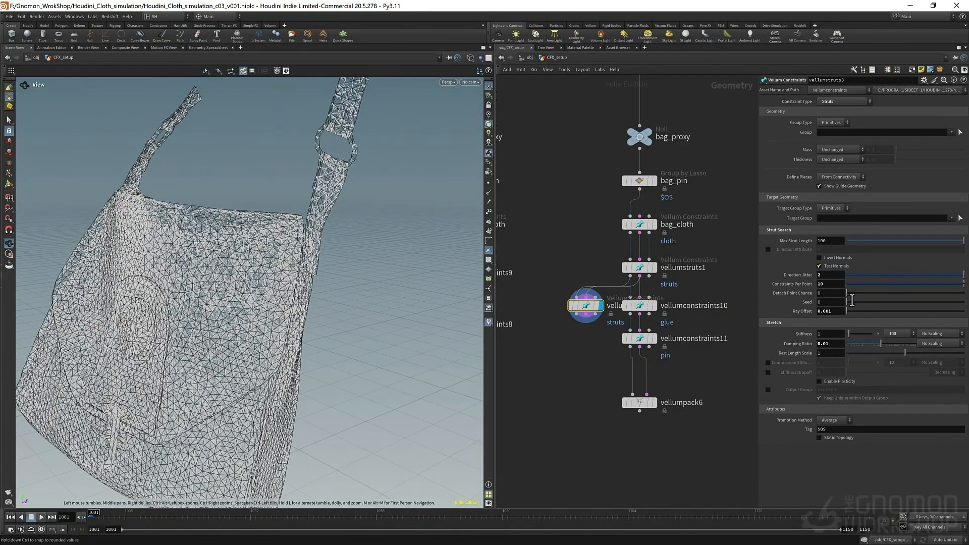
- Set the duplicated struts node's ray offset to 0.073 and examine the struts inside the bag and from several sides
{"action": "left_click_drag", "start_coordinate": [848, 312], "coordinate": [859, 313]}
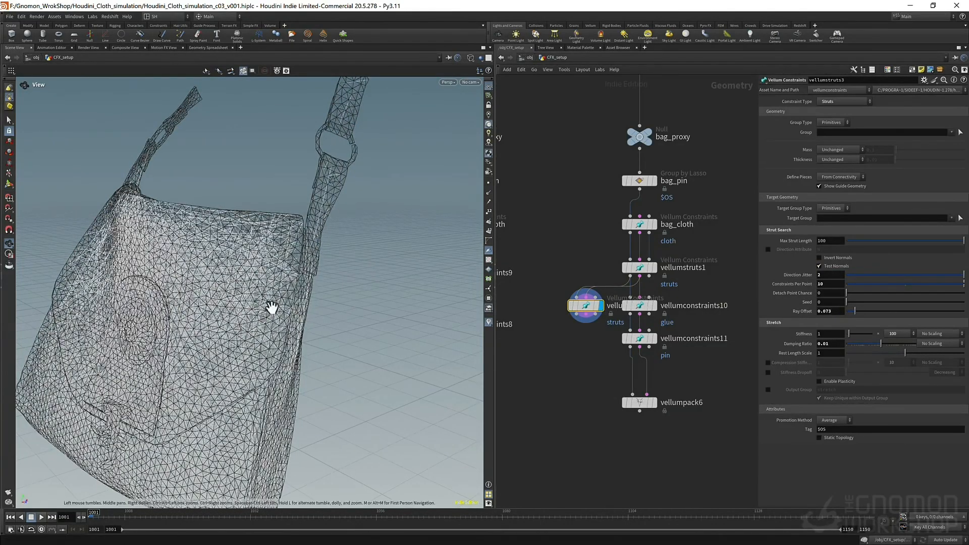
{"action": "right_click_drag", "start_coordinate": [278, 275], "coordinate": [129, 327]}
{"action": "left_click_drag", "start_coordinate": [129, 326], "coordinate": [298, 304]}
{"action": "right_click_drag", "start_coordinate": [298, 304], "coordinate": [312, 308]}
{"action": "mouse_move", "coordinate": [312, 308]}
{"action": "left_mouse_down"}
{"action": "mouse_move", "coordinate": [257, 322]}
{"action": "mouse_move", "coordinate": [312, 314]}
{"action": "left_mouse_up"}
{"action": "right_click_drag", "start_coordinate": [311, 313], "coordinate": [256, 274]}
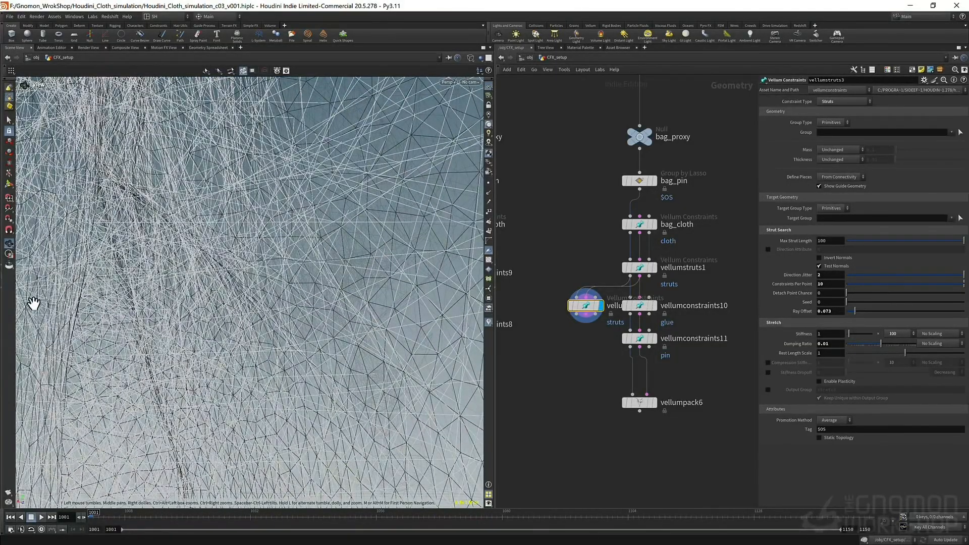
{"action": "right_click_drag", "start_coordinate": [350, 251], "coordinate": [403, 241]}
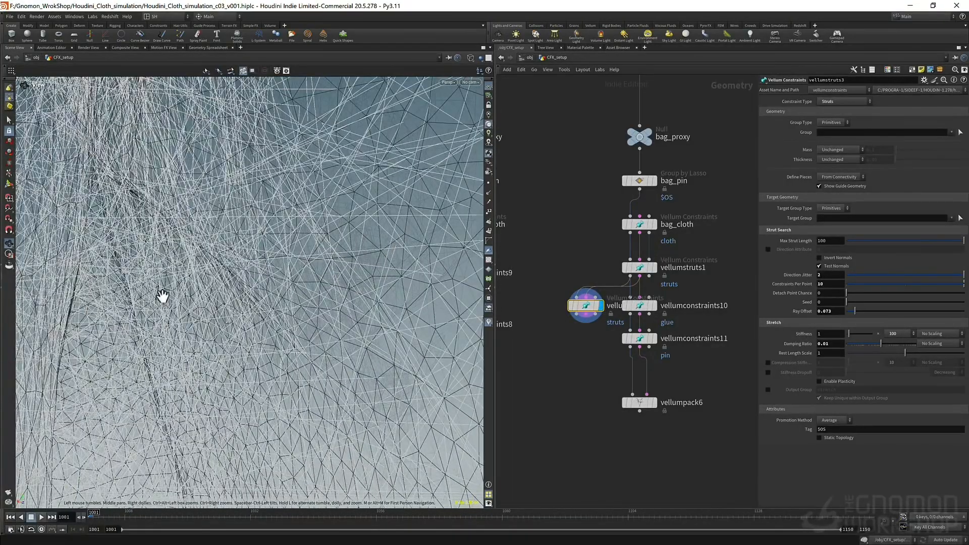
{"action": "right_click_drag", "start_coordinate": [290, 227], "coordinate": [251, 268]}
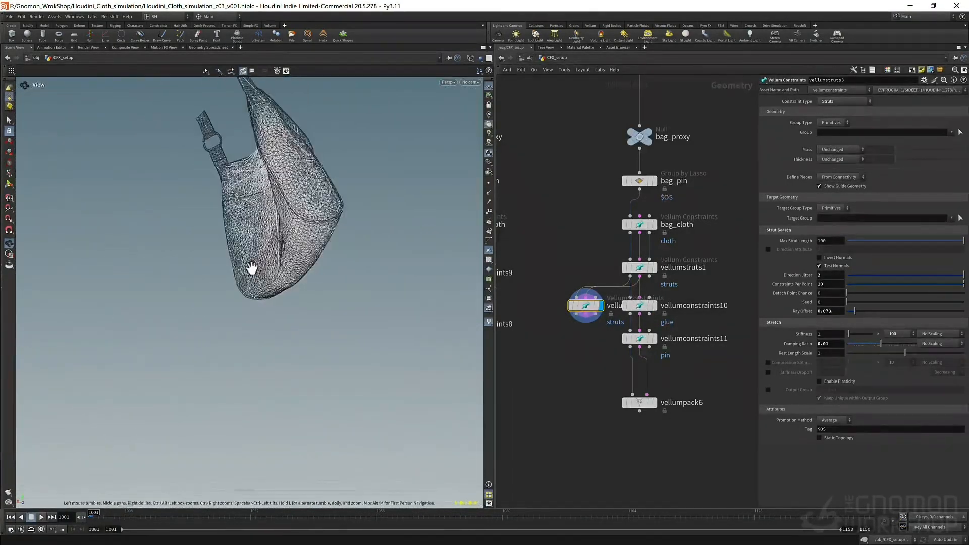
{"action": "left_click_drag", "start_coordinate": [251, 268], "coordinate": [229, 253]}
{"action": "middle_click_drag", "start_coordinate": [316, 217], "coordinate": [216, 283]}
{"action": "left_click_drag", "start_coordinate": [216, 283], "coordinate": [147, 292]}
{"action": "right_click_drag", "start_coordinate": [176, 276], "coordinate": [192, 247]}
{"action": "left_click_drag", "start_coordinate": [192, 247], "coordinate": [229, 262]}
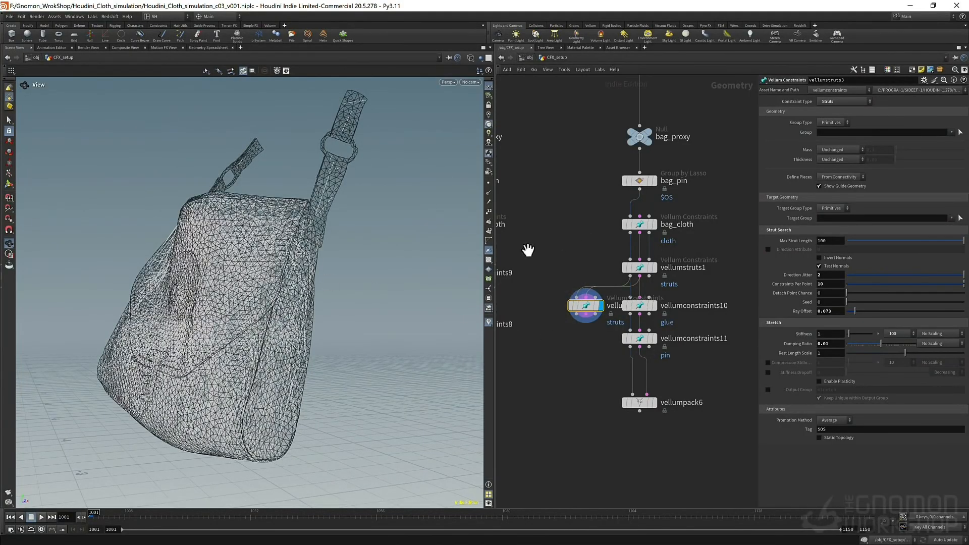
- Delete the duplicated struts node and display the bag's glue constraint, vellumconstraints10
{"action": "key", "text": "Delete"}
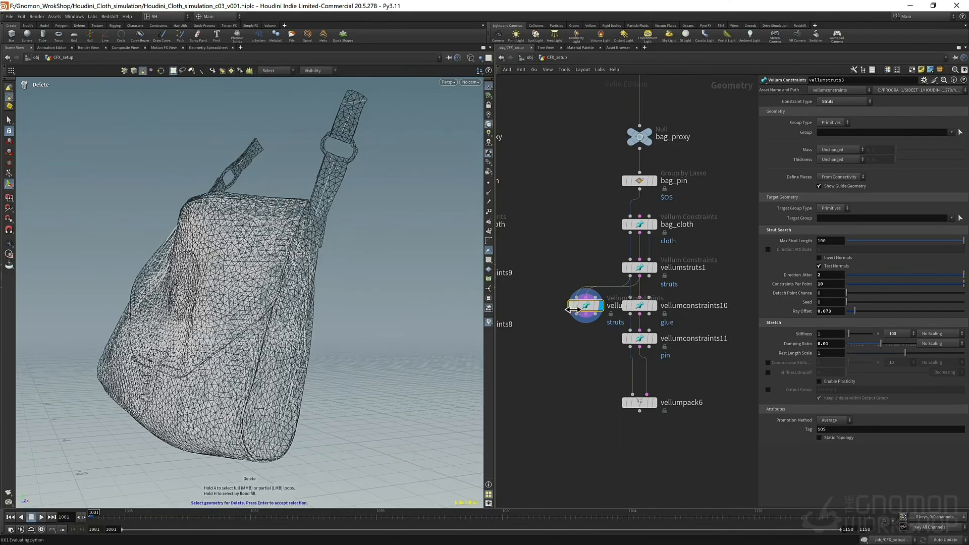
{"action": "key", "text": "Delete"}
{"action": "left_click_drag", "start_coordinate": [585, 316], "coordinate": [683, 284]}
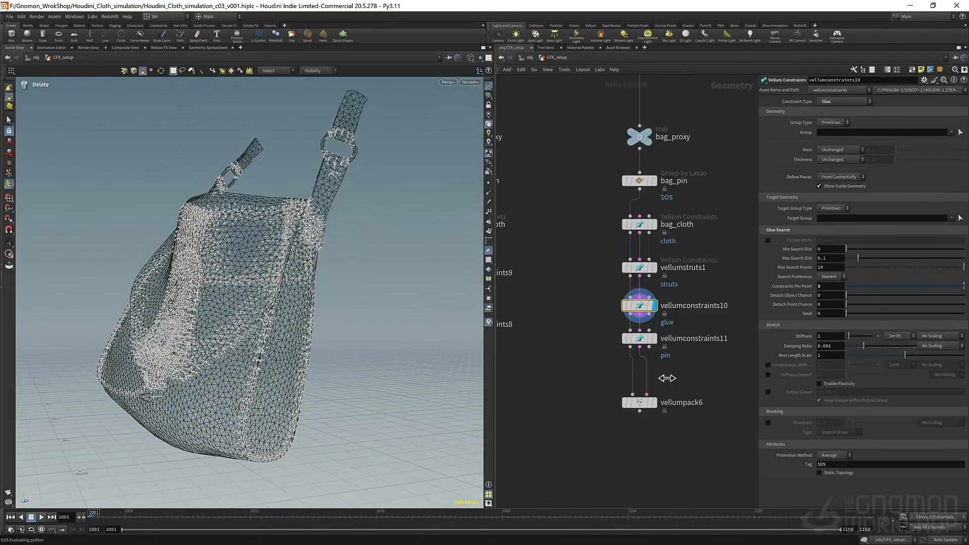
{"action": "left_click_drag", "start_coordinate": [596, 361], "coordinate": [717, 312], "text": "shift"}
- Display the shoulder armour's vellumstruts2 constraint with shaded geometry and examine the struts on both armour pieces
{"action": "middle_click_drag", "start_coordinate": [710, 373], "coordinate": [521, 351]}
{"action": "scroll", "coordinate": [584, 377], "scroll_direction": "down", "scroll_amount": 1}
{"action": "scroll", "coordinate": [522, 351], "scroll_direction": "down", "scroll_amount": 1}
{"action": "scroll", "coordinate": [706, 277], "scroll_direction": "up", "scroll_amount": 1}
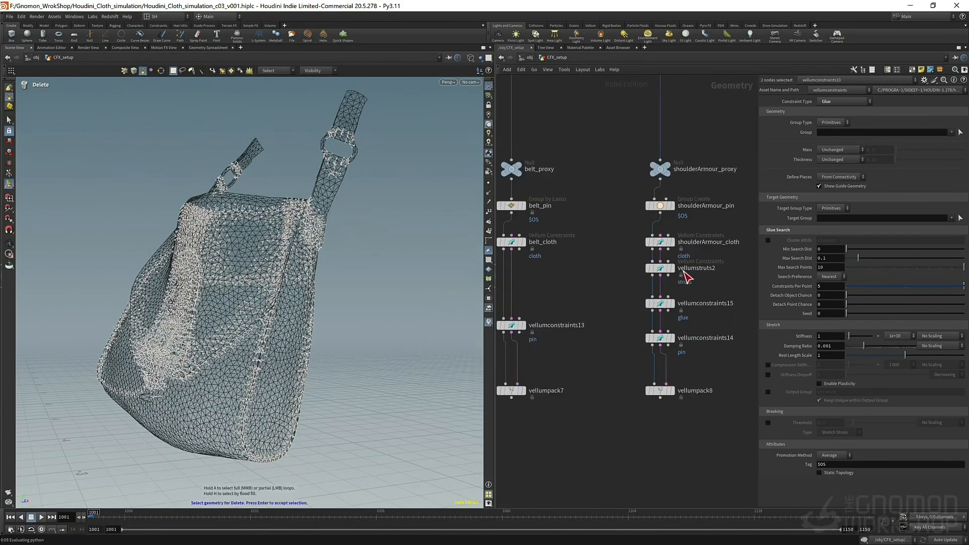
{"action": "left_click", "coordinate": [675, 270]}
{"action": "left_click_drag", "start_coordinate": [604, 270], "coordinate": [726, 264]}
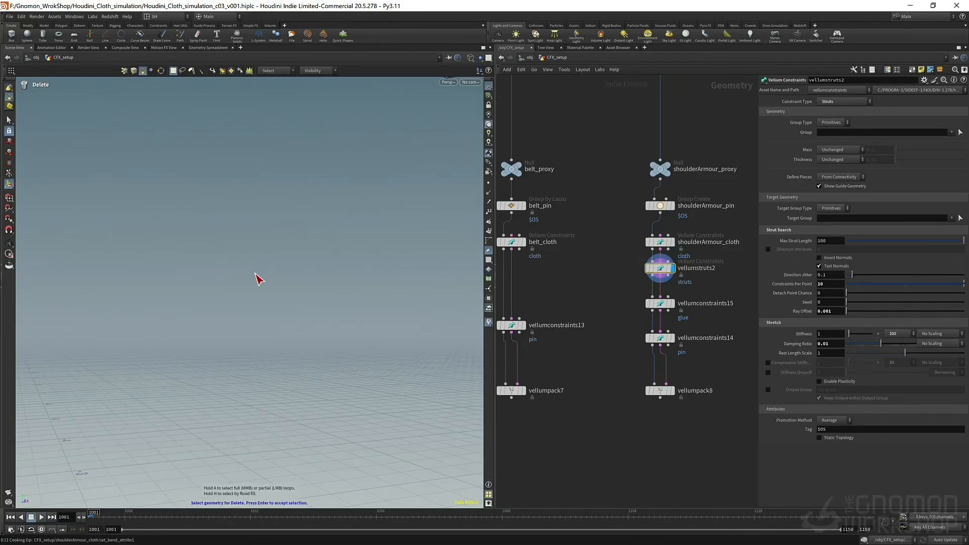
{"action": "key", "text": "Escape"}
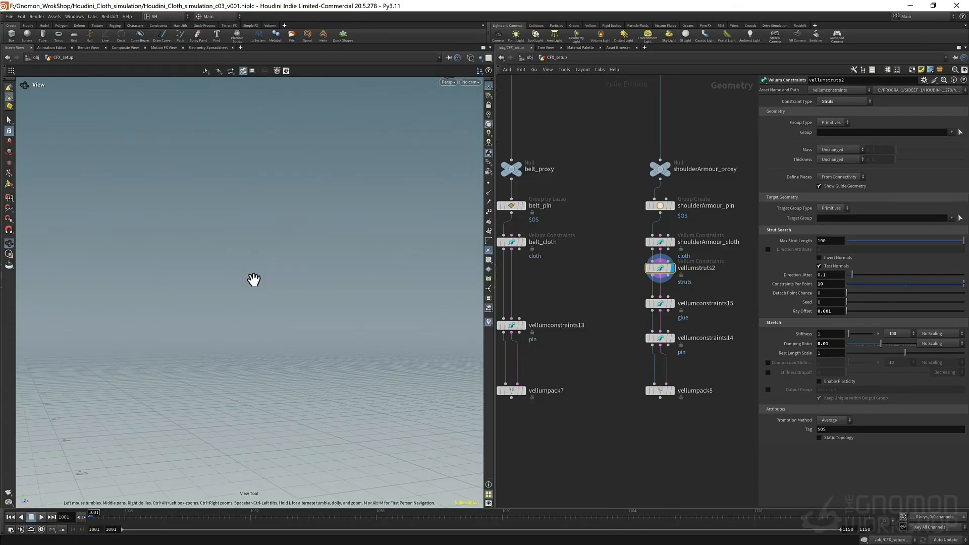
{"action": "key", "text": "w"}
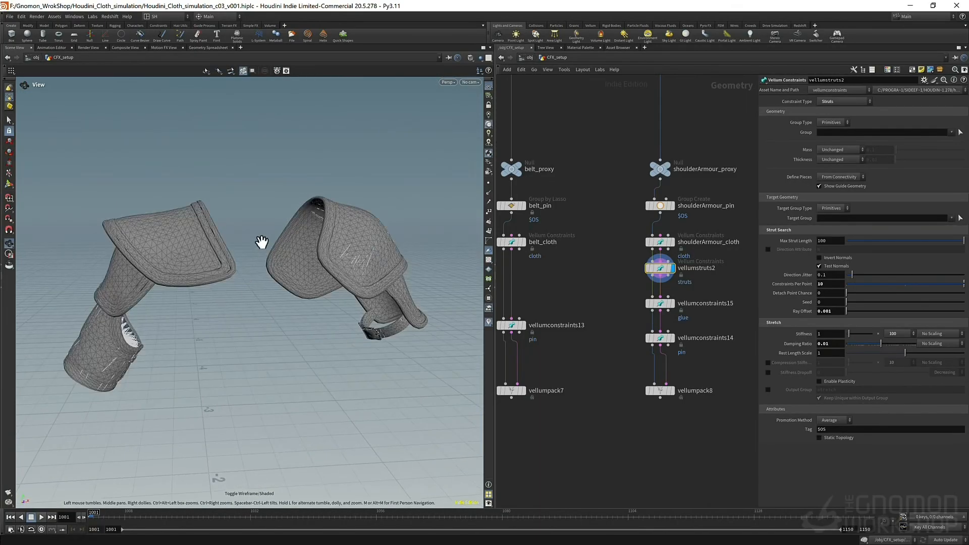
{"action": "left_click_drag", "start_coordinate": [323, 263], "coordinate": [288, 267]}
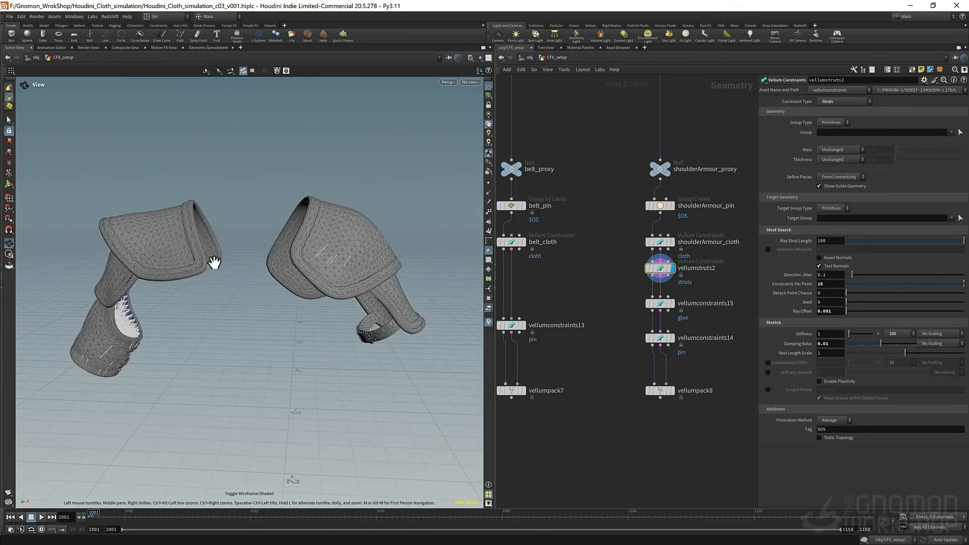
{"action": "mouse_move", "coordinate": [215, 262]}
{"action": "left_mouse_down"}
{"action": "mouse_move", "coordinate": [199, 271]}
{"action": "mouse_move", "coordinate": [167, 248]}
{"action": "left_mouse_up"}
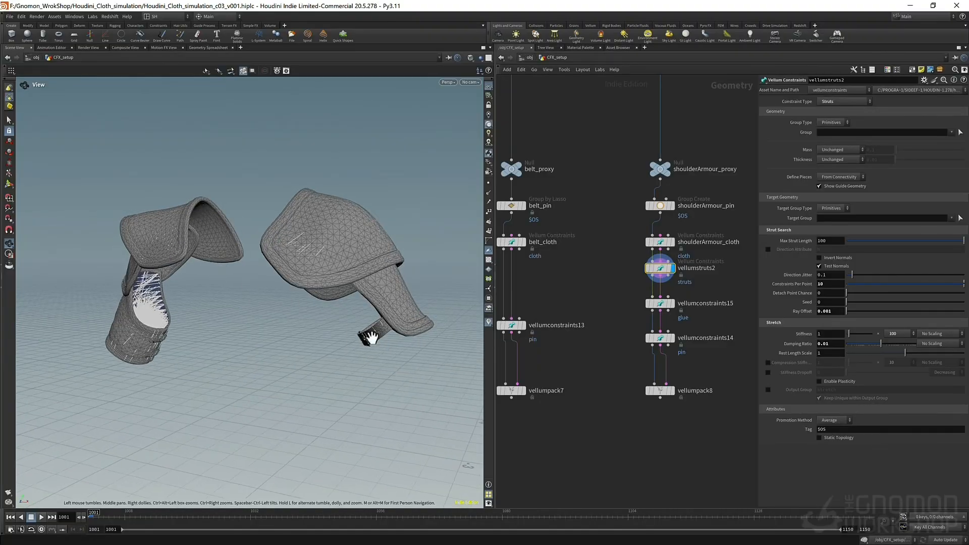
- Display the pauldronMetal_cloth constraint and examine the metal pauldron in the viewport
{"action": "middle_click_drag", "start_coordinate": [698, 331], "coordinate": [548, 323]}
{"action": "scroll", "coordinate": [688, 310], "scroll_direction": "up", "scroll_amount": 5}
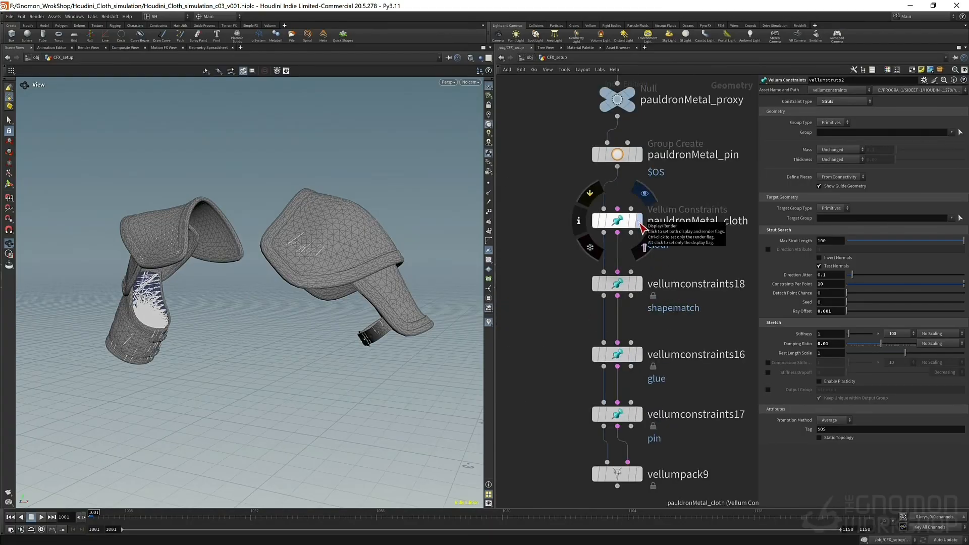
{"action": "left_click", "coordinate": [639, 221]}
{"action": "left_click_drag", "start_coordinate": [444, 258], "coordinate": [408, 289]}
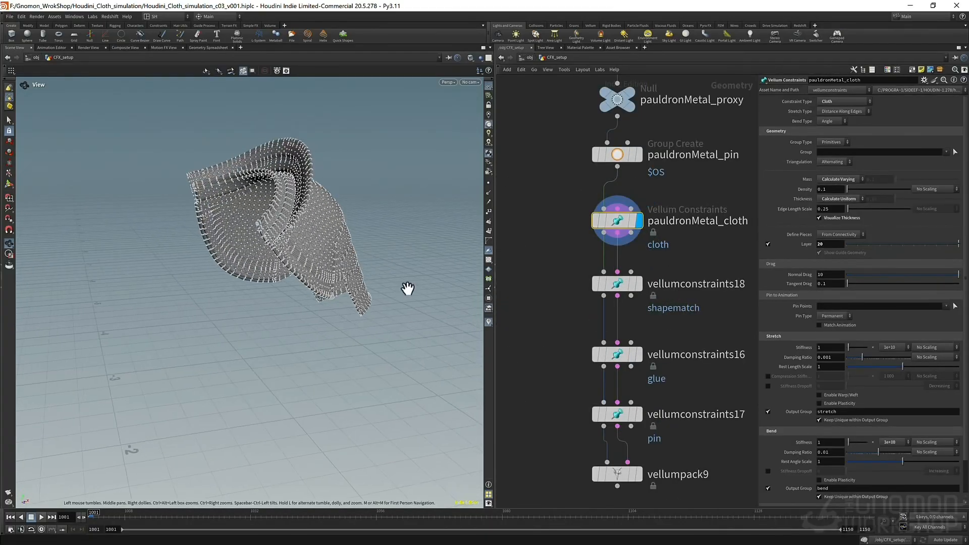
- Display the pauldron's shape match constraint, vellumconstraints18, and examine its connections from the outer and inner sides
{"action": "left_click", "coordinate": [617, 285]}
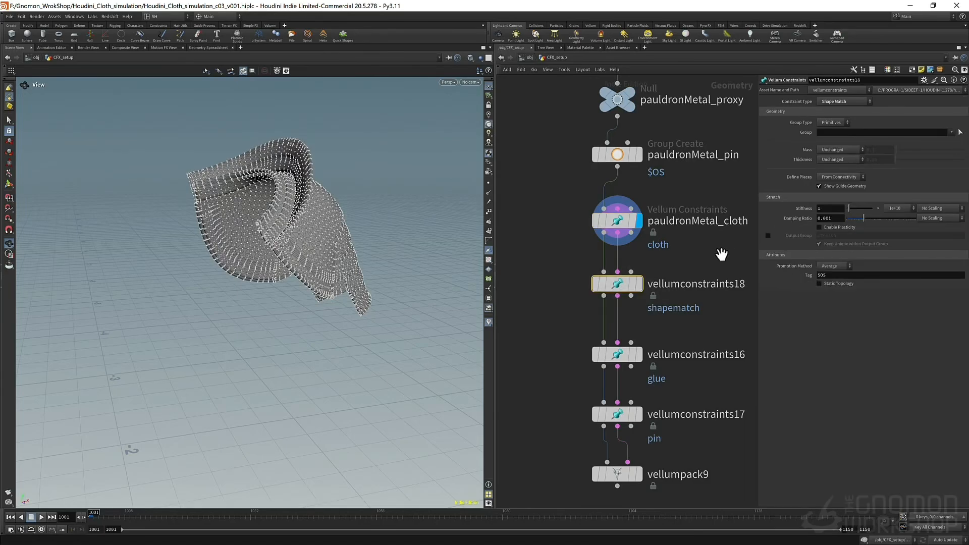
{"action": "left_click", "coordinate": [639, 284]}
{"action": "left_click_drag", "start_coordinate": [381, 266], "coordinate": [311, 279]}
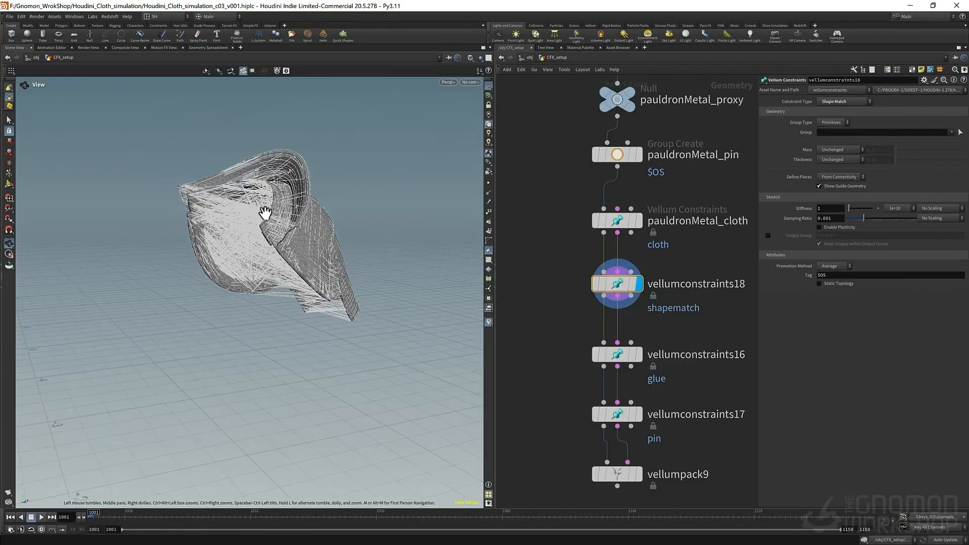
{"action": "left_click_drag", "start_coordinate": [284, 227], "coordinate": [204, 292]}
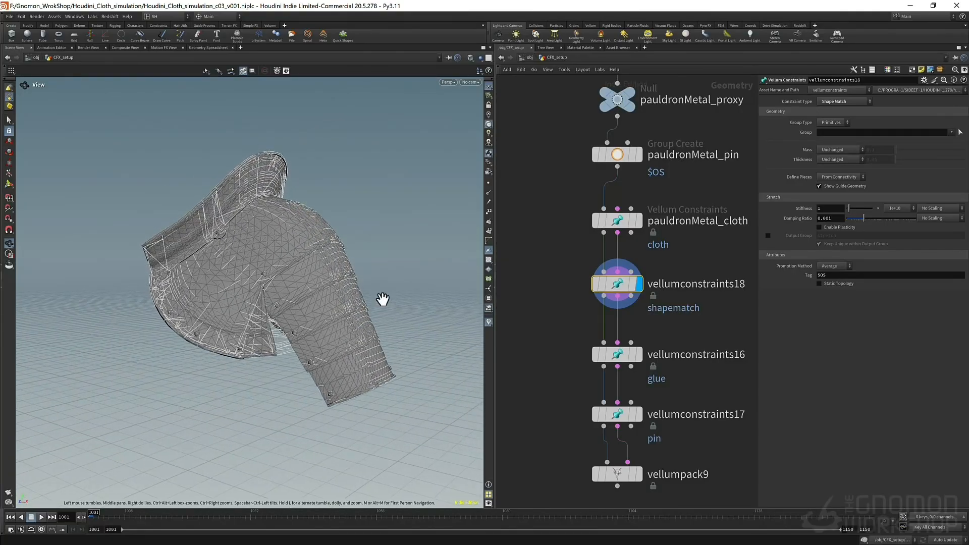
{"action": "left_click_drag", "start_coordinate": [383, 299], "coordinate": [515, 298]}
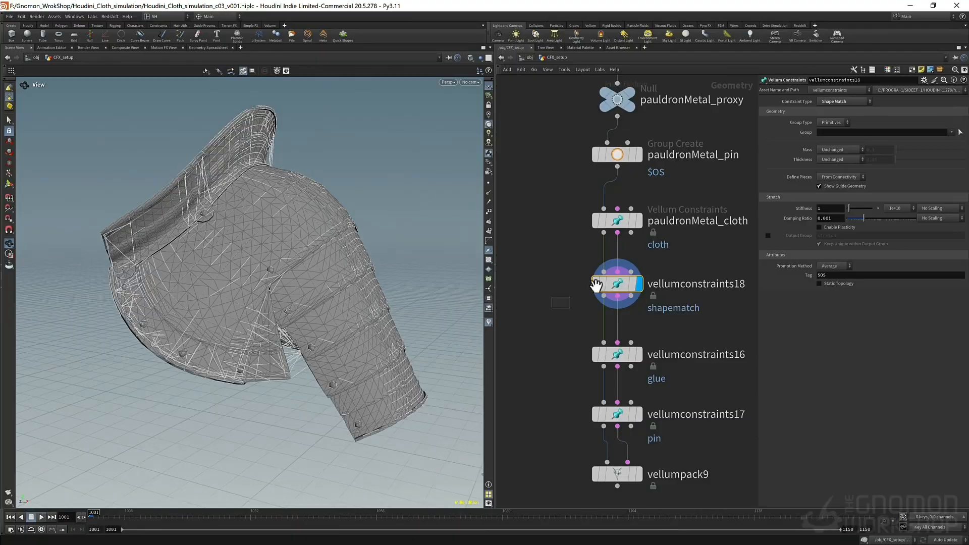
{"action": "left_click_drag", "start_coordinate": [195, 223], "coordinate": [236, 170]}
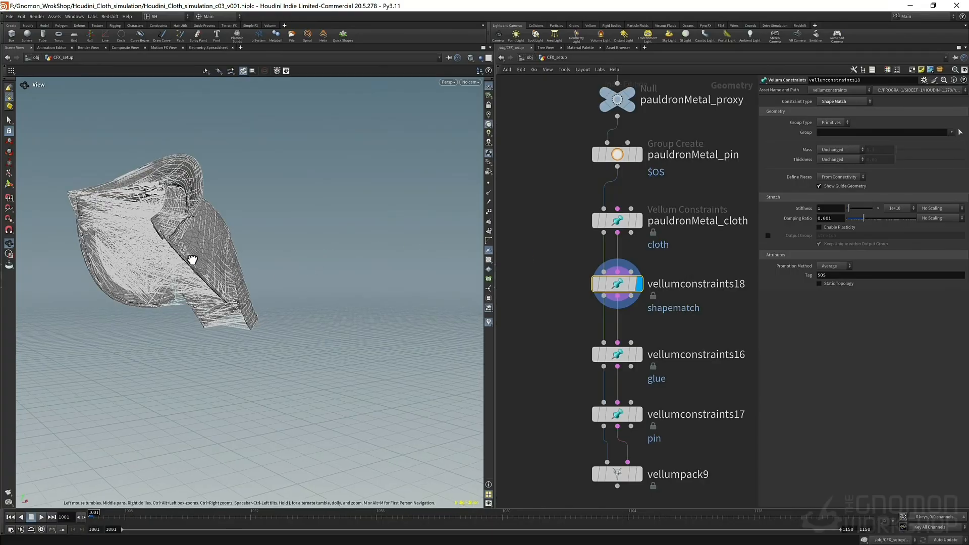
{"action": "left_click_drag", "start_coordinate": [190, 260], "coordinate": [135, 264]}
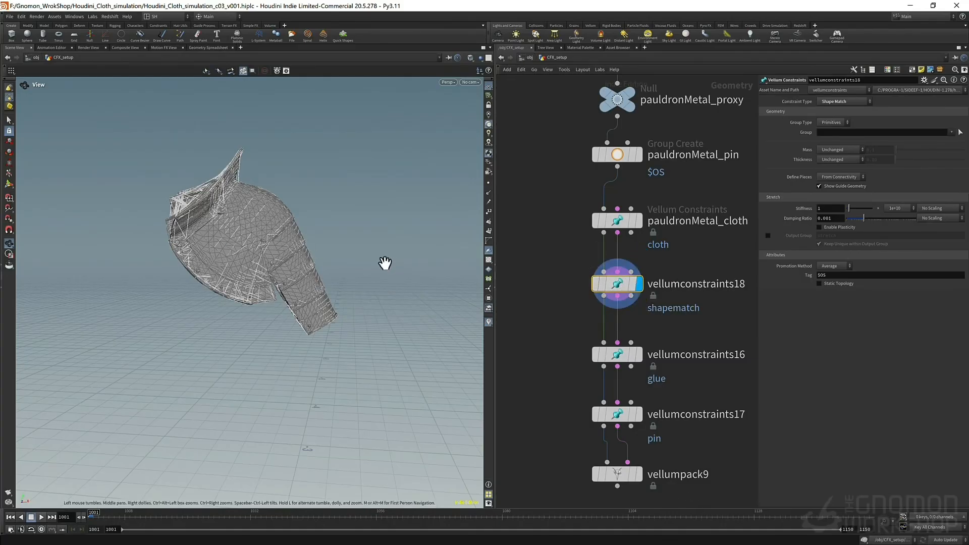
{"action": "left_click_drag", "start_coordinate": [286, 263], "coordinate": [248, 265]}
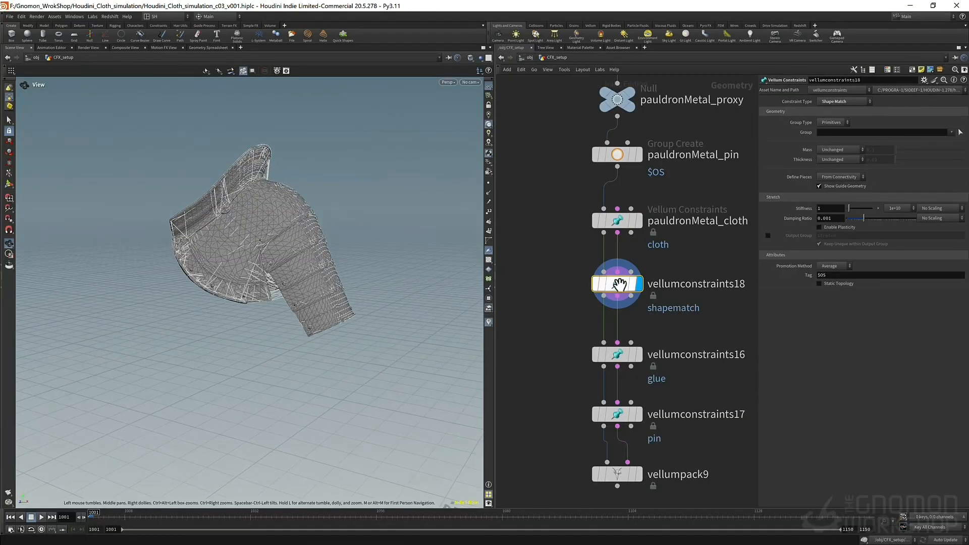
{"action": "left_click_drag", "start_coordinate": [271, 233], "coordinate": [321, 303]}
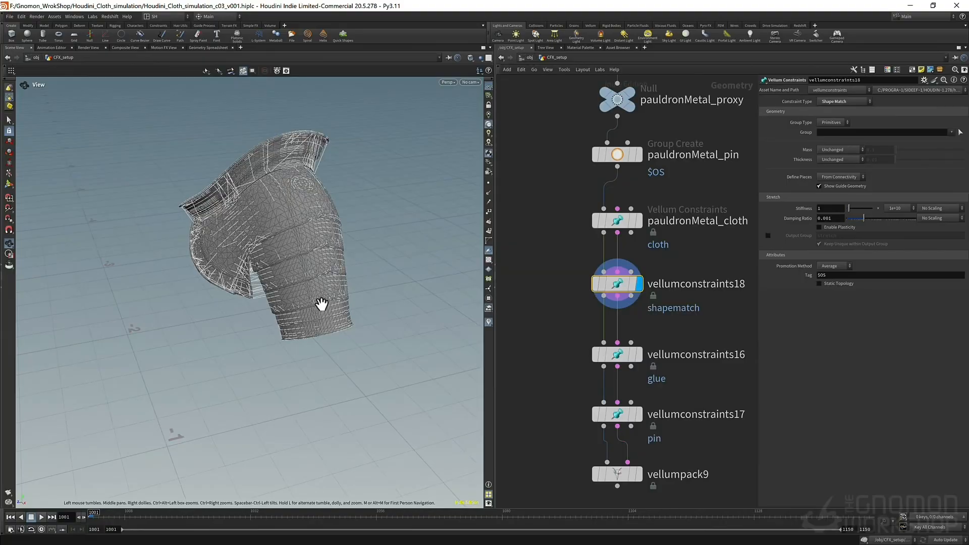
- Examine the pauldron's shape match connections up close and display its glue constraint, vellumconstraints16
{"action": "left_click_drag", "start_coordinate": [281, 243], "coordinate": [286, 264]}
{"action": "right_click_drag", "start_coordinate": [286, 264], "coordinate": [411, 229]}
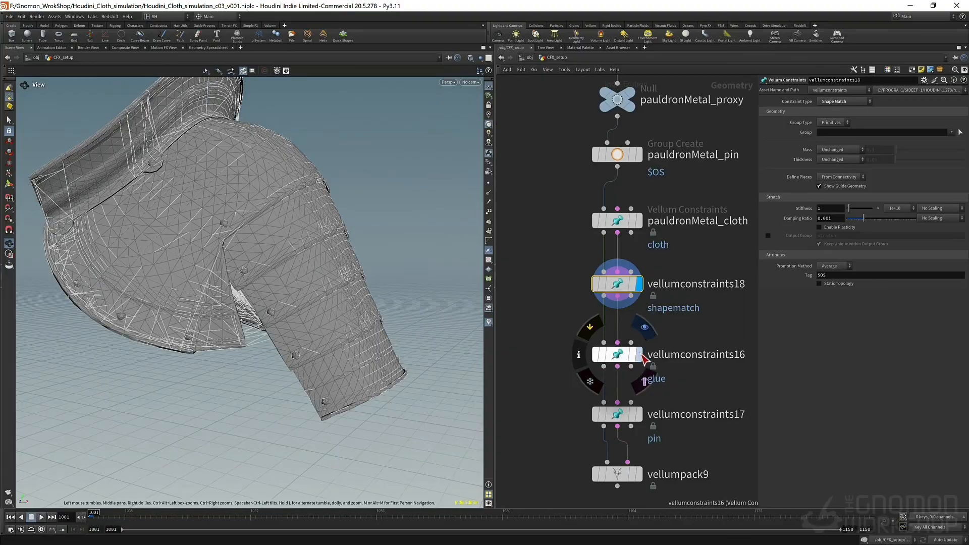
{"action": "left_click", "coordinate": [640, 355]}
{"action": "left_click", "coordinate": [622, 357]}
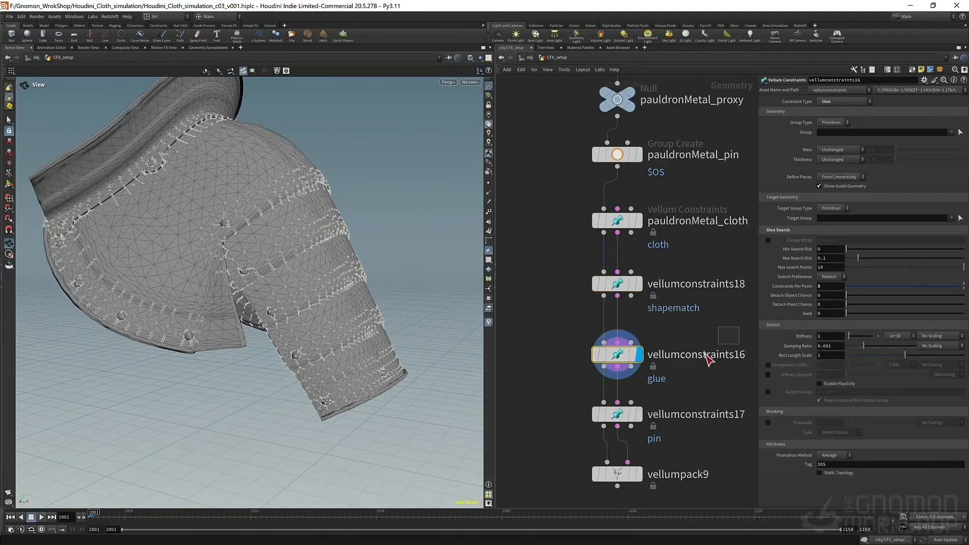
- Try a stretch stiffness multiplier of 1,000 on the pauldron's glue constraint, restore it to 1e+10, and inspect the glue connections
{"action": "left_click", "coordinate": [899, 337]}
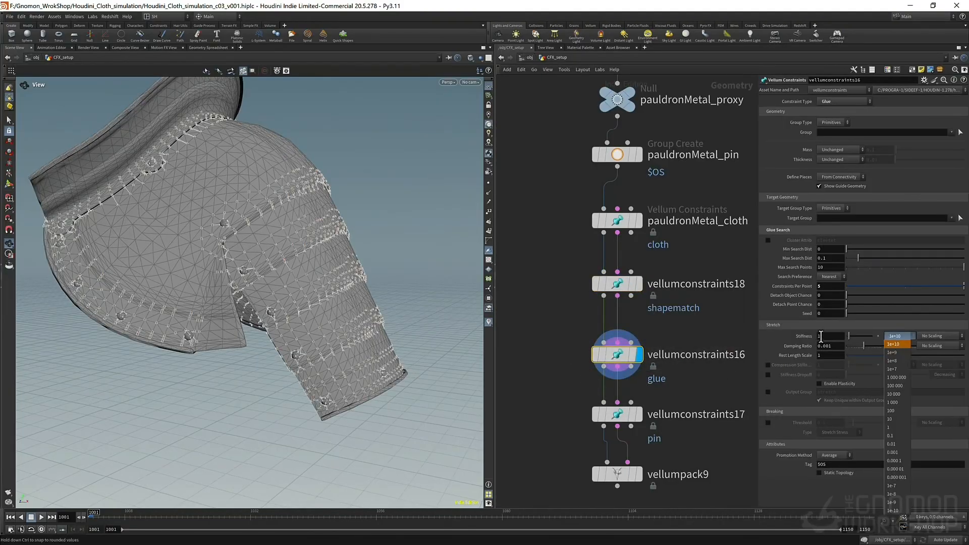
{"action": "left_click", "coordinate": [897, 405]}
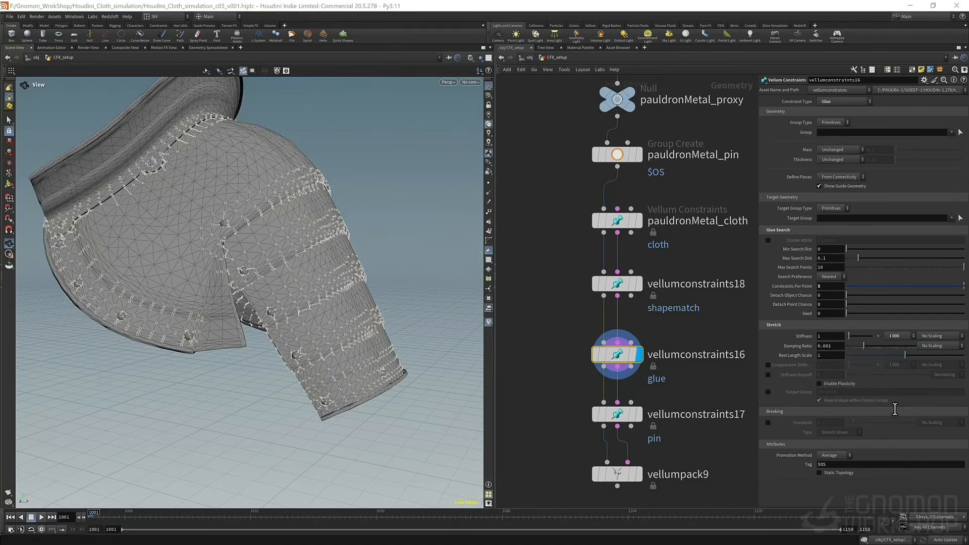
{"action": "left_click", "coordinate": [899, 337]}
{"action": "left_click", "coordinate": [898, 345]}
{"action": "left_click_drag", "start_coordinate": [299, 310], "coordinate": [254, 204]}
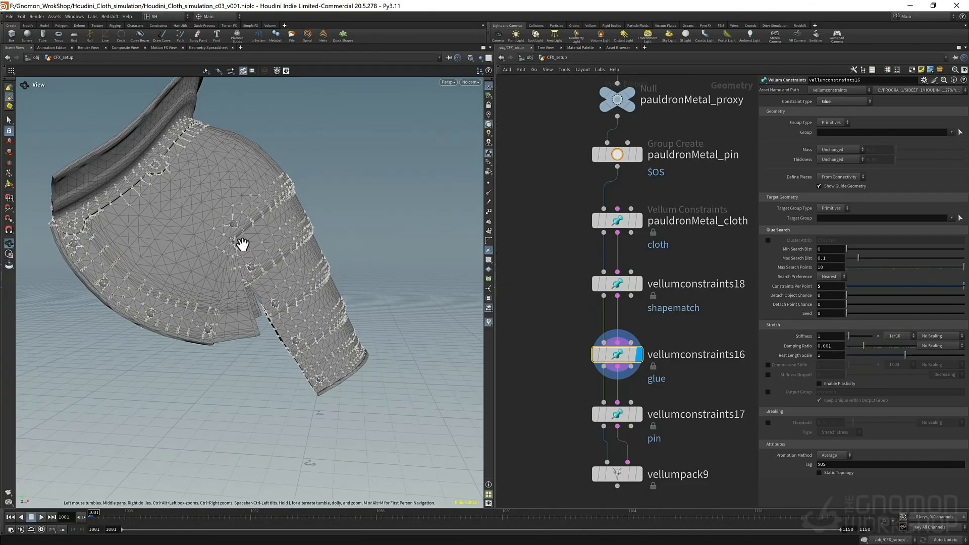
{"action": "right_click_drag", "start_coordinate": [243, 244], "coordinate": [300, 222]}
{"action": "mouse_move", "coordinate": [301, 222]}
{"action": "left_mouse_down"}
{"action": "mouse_move", "coordinate": [313, 212]}
{"action": "mouse_move", "coordinate": [305, 223]}
{"action": "left_mouse_up"}
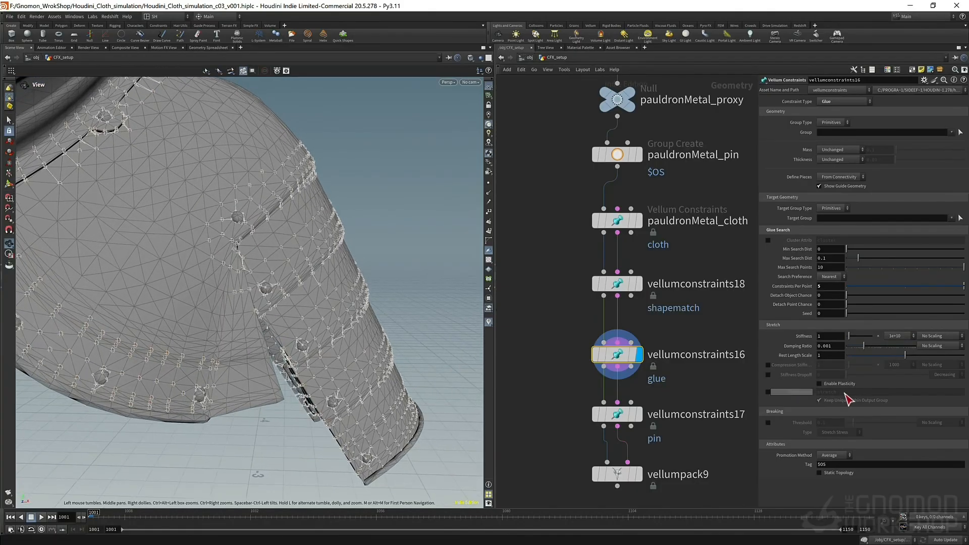
- Try damping ratios of 0.1 and 0.01 on the pauldron's glue constraint and revert the damping to its default
{"action": "left_click", "coordinate": [826, 339]}
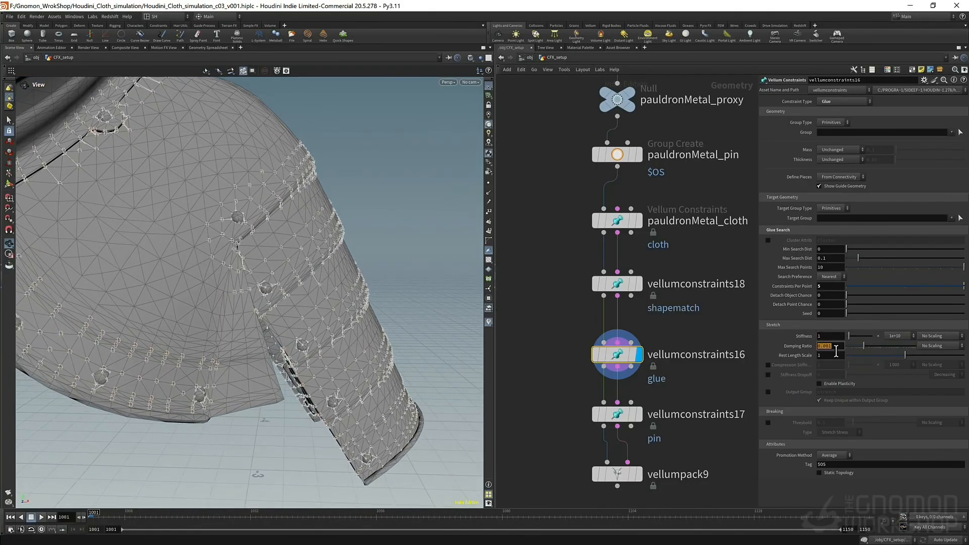
{"action": "type", "text": ".1"}
{"action": "key", "text": "Return"}
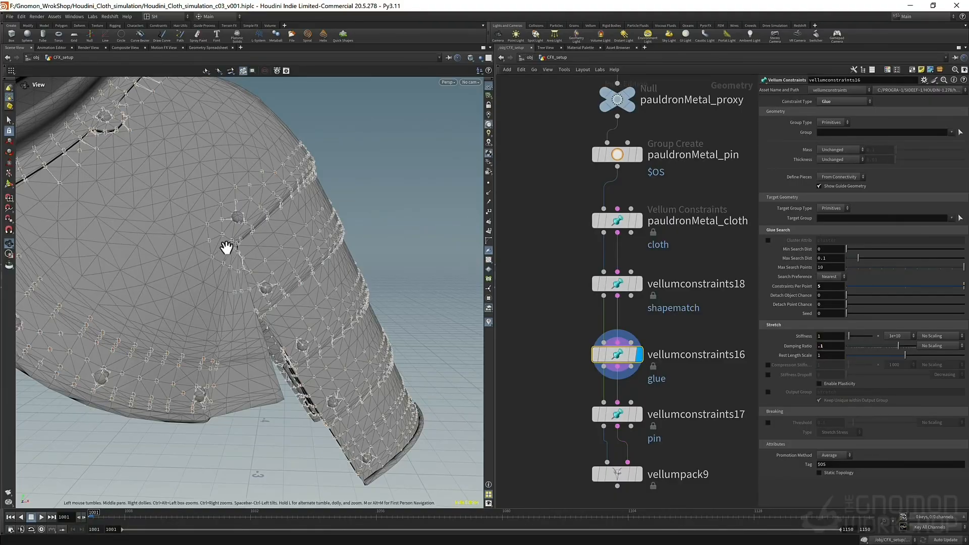
{"action": "left_click_drag", "start_coordinate": [300, 217], "coordinate": [284, 216]}
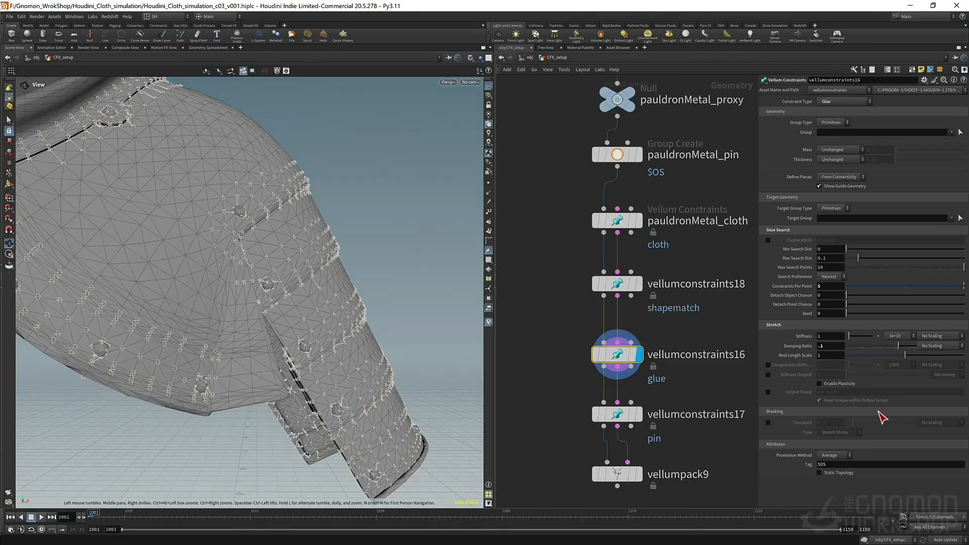
{"action": "double_click", "coordinate": [837, 348]}
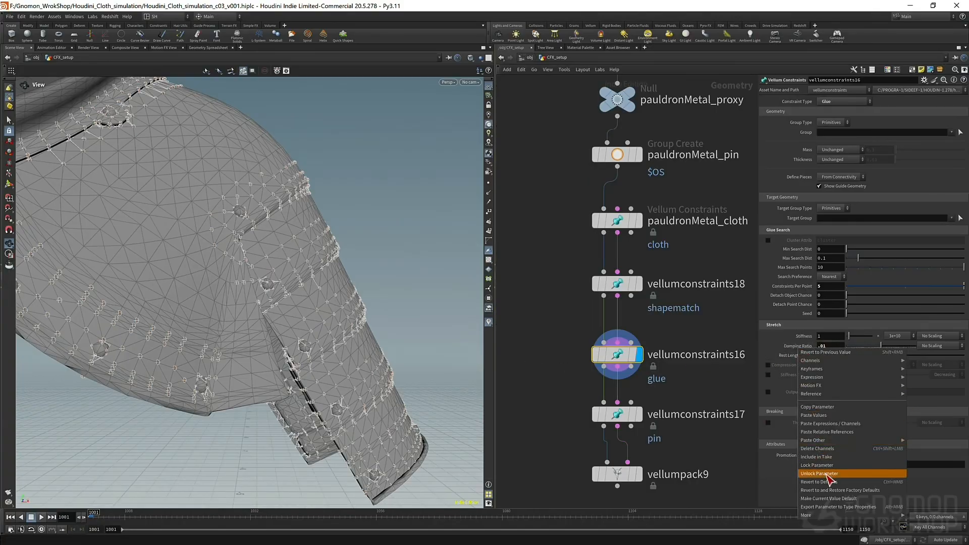
{"action": "left_click", "coordinate": [832, 486]}
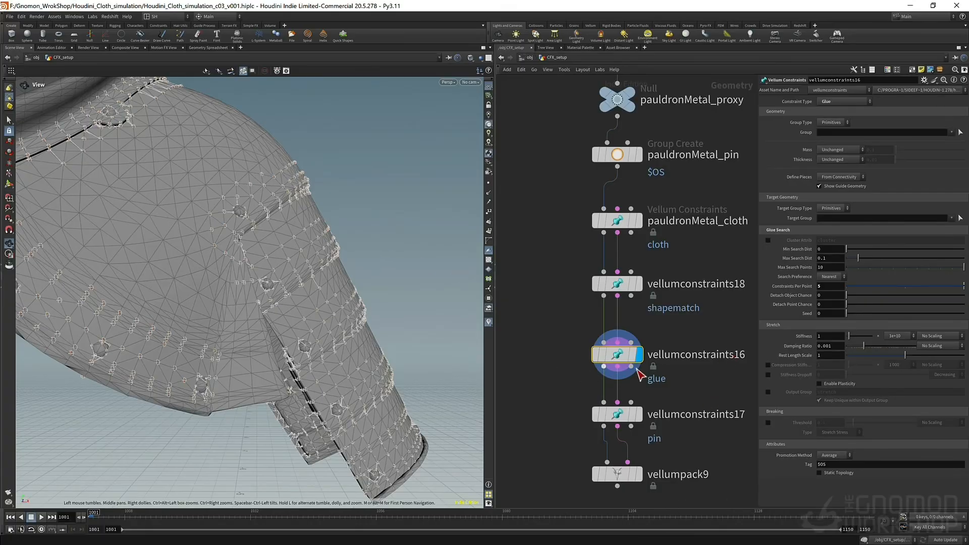
- Display the knee armour's shape match constraint, vellumconstraints21, and view the knee pieces from the side
{"action": "right_click_drag", "start_coordinate": [324, 208], "coordinate": [268, 297]}
{"action": "scroll", "coordinate": [666, 334], "scroll_direction": "down", "scroll_amount": 5}
{"action": "middle_click_drag", "start_coordinate": [697, 323], "coordinate": [577, 311]}
{"action": "scroll", "coordinate": [632, 304], "scroll_direction": "up", "scroll_amount": 2}
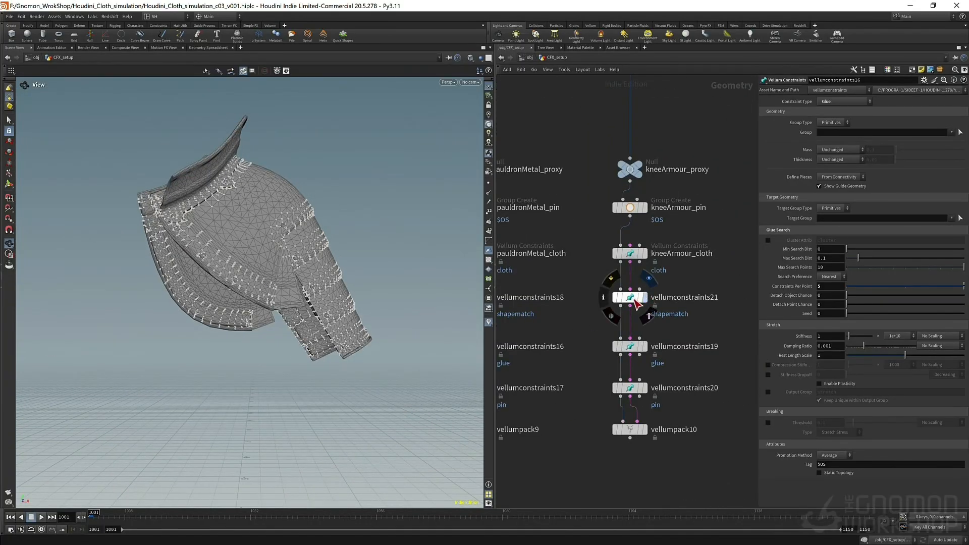
{"action": "left_click", "coordinate": [637, 302]}
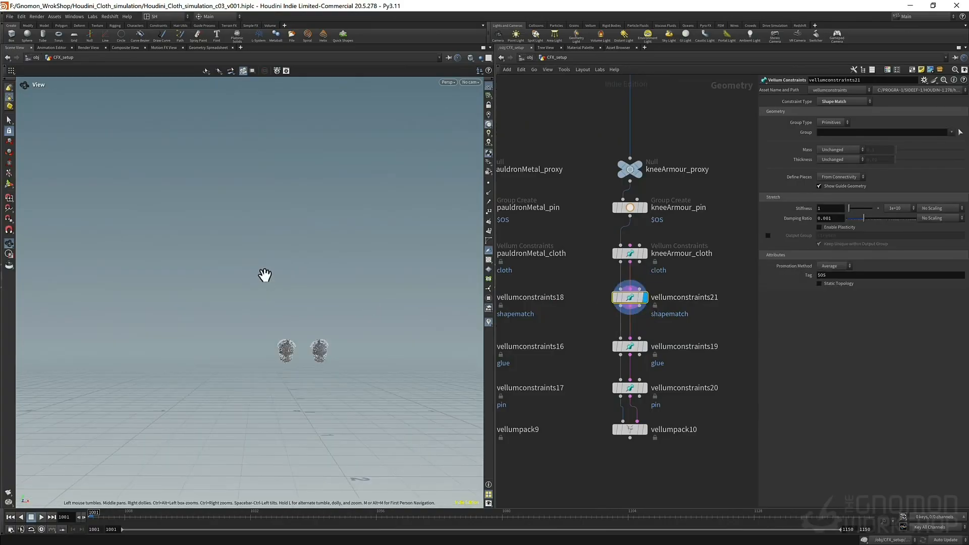
{"action": "left_click_drag", "start_coordinate": [265, 275], "coordinate": [431, 351]}
{"action": "right_click_drag", "start_coordinate": [431, 351], "coordinate": [539, 331]}
{"action": "left_click_drag", "start_coordinate": [298, 308], "coordinate": [318, 334]}
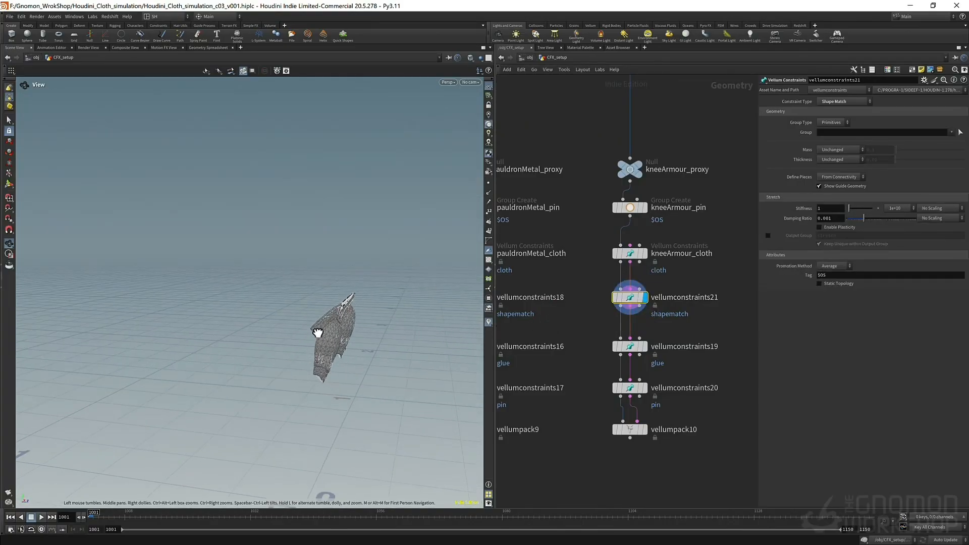
- Go to frame 1029, display the convert1 node and frame the animated character in the viewport
{"action": "left_click", "coordinate": [237, 517]}
{"action": "scroll", "coordinate": [654, 244], "scroll_direction": "down", "scroll_amount": 6}
{"action": "middle_click_drag", "start_coordinate": [645, 196], "coordinate": [574, 313]}
{"action": "scroll", "coordinate": [686, 208], "scroll_direction": "up", "scroll_amount": 3}
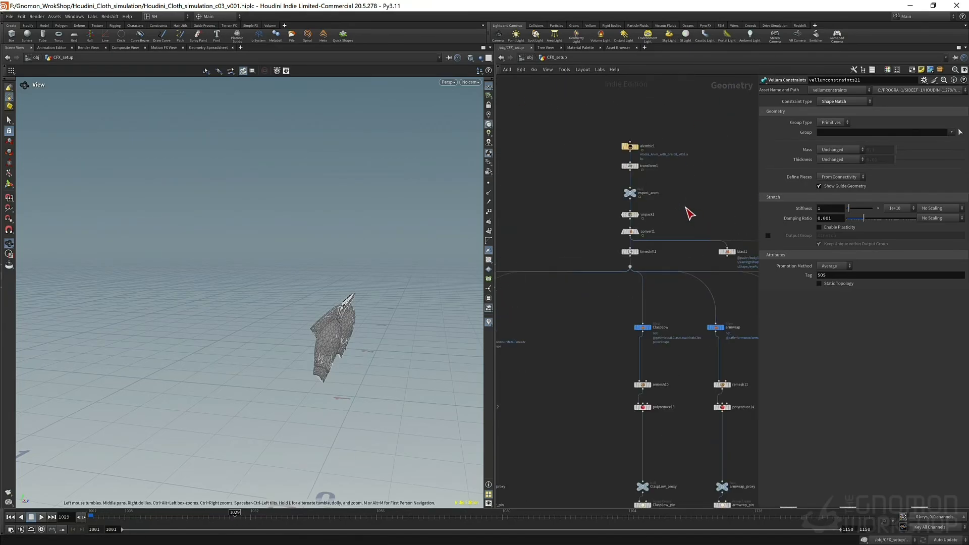
{"action": "scroll", "coordinate": [659, 230], "scroll_direction": "up", "scroll_amount": 4}
{"action": "left_click", "coordinate": [600, 245]}
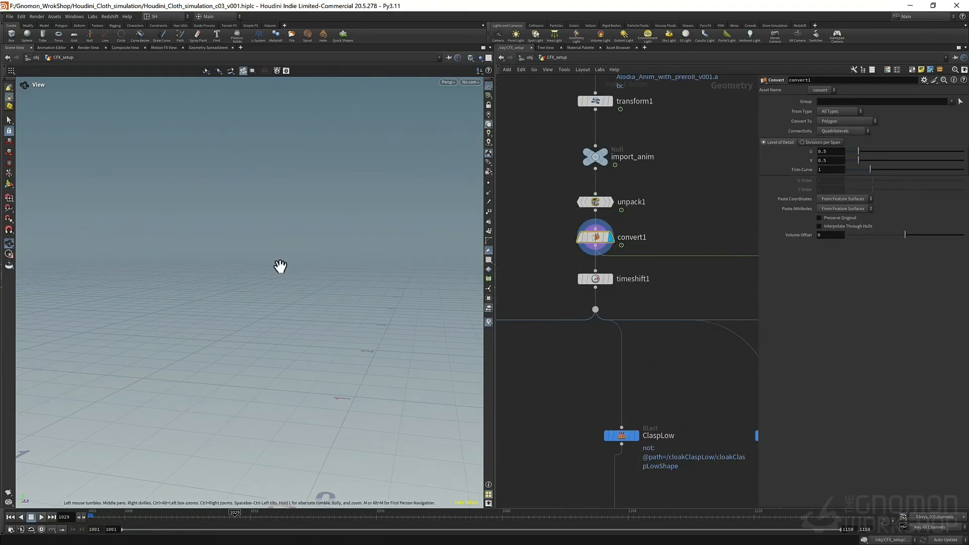
{"action": "key", "text": "f"}
- Advance the animation to frame 1033 while viewing the character's legs up close
{"action": "right_click_drag", "start_coordinate": [337, 369], "coordinate": [369, 365]}
{"action": "right_click_drag", "start_coordinate": [177, 392], "coordinate": [386, 363]}
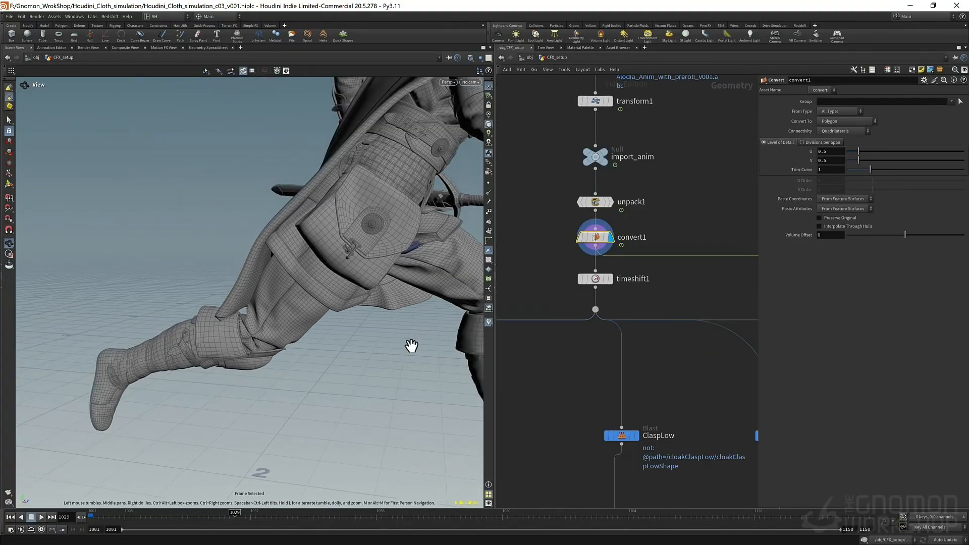
{"action": "middle_click_drag", "start_coordinate": [412, 346], "coordinate": [172, 303]}
{"action": "key", "text": "Right"}
{"action": "key", "text": "Right"}
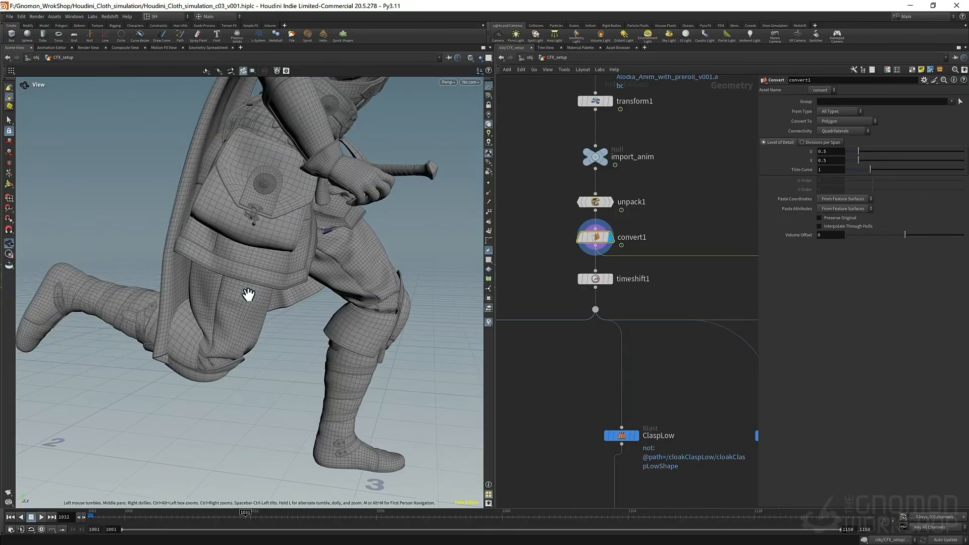
{"action": "key", "text": "Right"}
- Examine the character's bent knee and the surrounding armour and clothing from several angles at frame 1033
{"action": "middle_click_drag", "start_coordinate": [289, 337], "coordinate": [18, 272]}
{"action": "right_click_drag", "start_coordinate": [193, 273], "coordinate": [313, 238]}
{"action": "middle_click_drag", "start_coordinate": [252, 212], "coordinate": [273, 283]}
{"action": "left_click_drag", "start_coordinate": [272, 283], "coordinate": [245, 194]}
{"action": "middle_click_drag", "start_coordinate": [245, 195], "coordinate": [236, 265]}
{"action": "left_click_drag", "start_coordinate": [236, 265], "coordinate": [280, 265]}
{"action": "right_click_drag", "start_coordinate": [281, 265], "coordinate": [246, 308]}
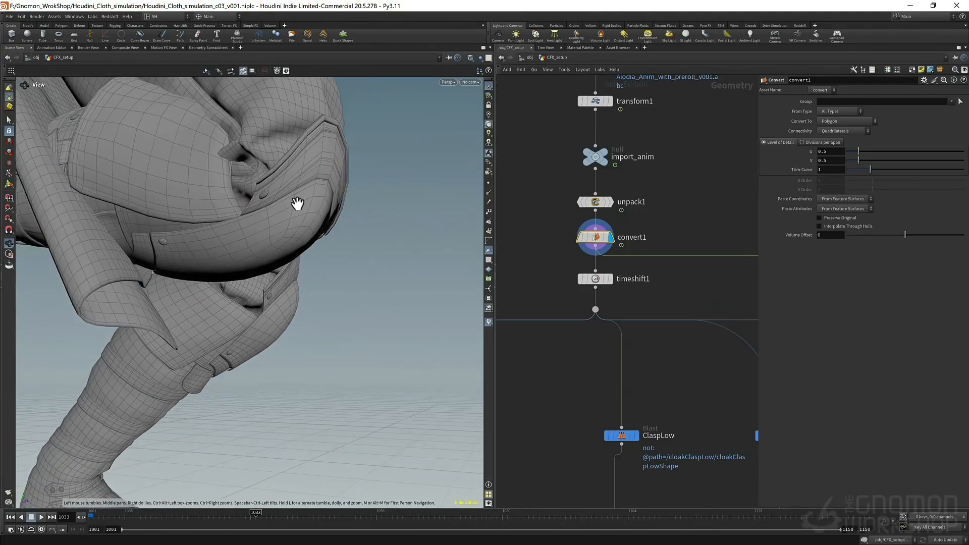
{"action": "left_click_drag", "start_coordinate": [298, 203], "coordinate": [311, 170]}
{"action": "right_click_drag", "start_coordinate": [311, 170], "coordinate": [310, 249]}
{"action": "left_click_drag", "start_coordinate": [309, 249], "coordinate": [321, 276]}
{"action": "left_click_drag", "start_coordinate": [257, 239], "coordinate": [277, 212]}
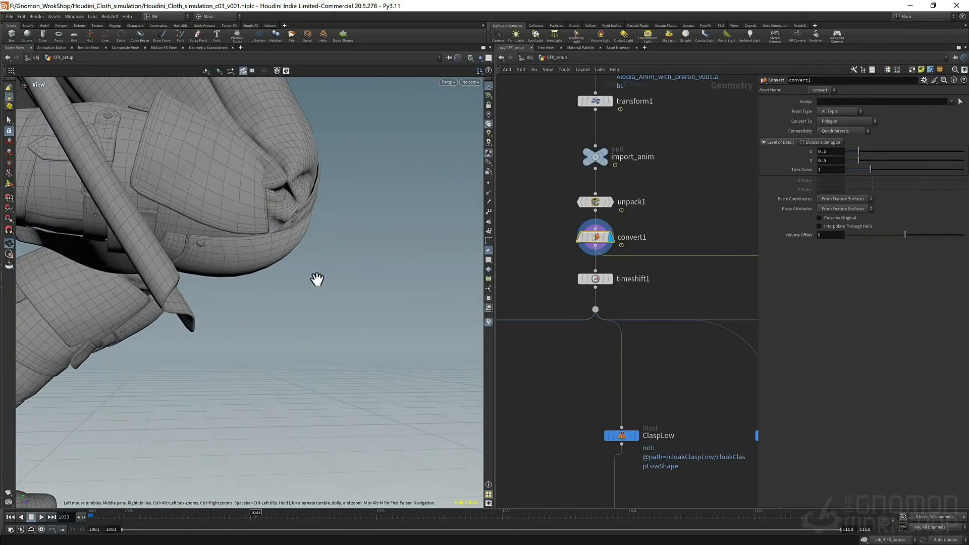
{"action": "mouse_move", "coordinate": [220, 271]}
{"action": "left_mouse_down"}
{"action": "mouse_move", "coordinate": [251, 262]}
{"action": "mouse_move", "coordinate": [235, 272]}
{"action": "left_mouse_up"}
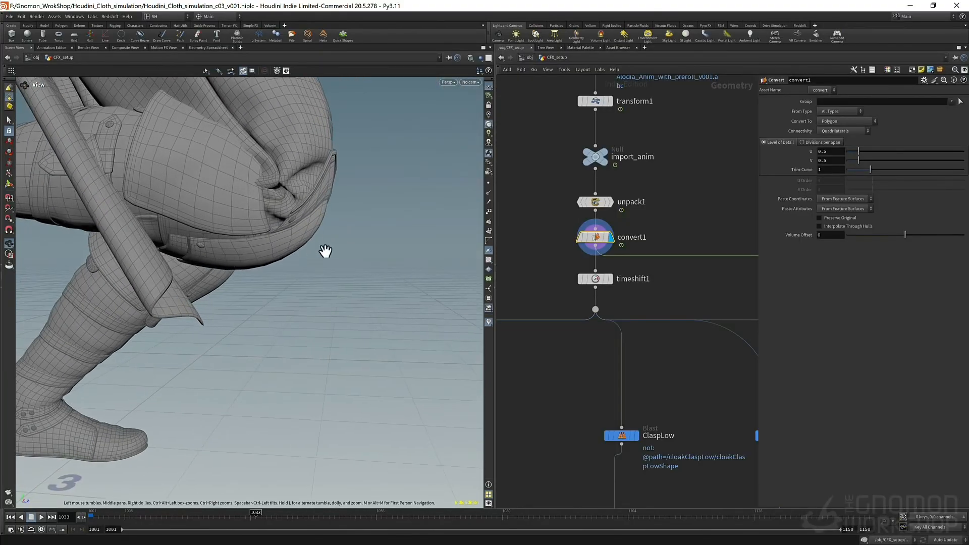
- Return the display to the knee armour's shape match constraint, vellumconstraints21, and frame both knee pieces
{"action": "scroll", "coordinate": [612, 309], "scroll_direction": "down", "scroll_amount": 8}
{"action": "middle_click_drag", "start_coordinate": [588, 411], "coordinate": [550, 167]}
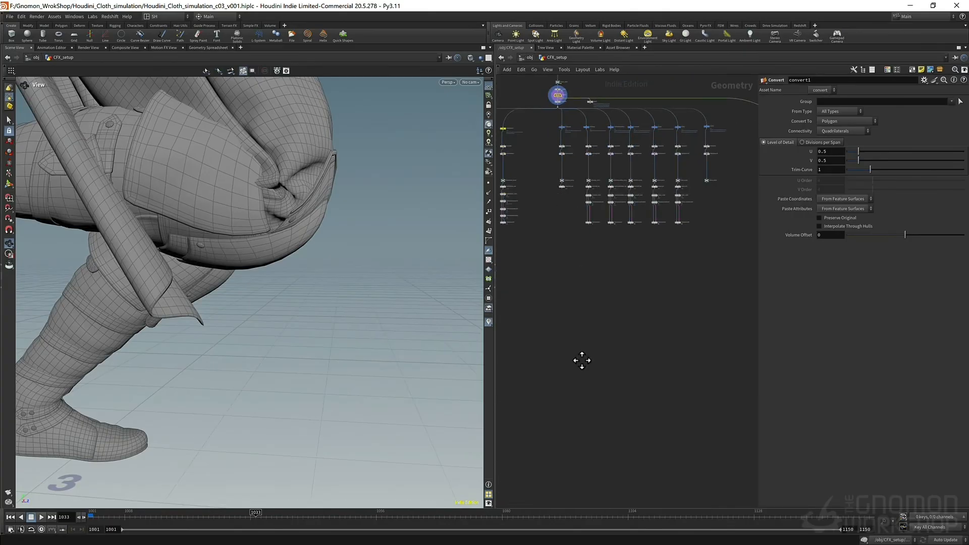
{"action": "scroll", "coordinate": [582, 359], "scroll_direction": "down", "scroll_amount": 2}
{"action": "scroll", "coordinate": [580, 283], "scroll_direction": "up", "scroll_amount": 6}
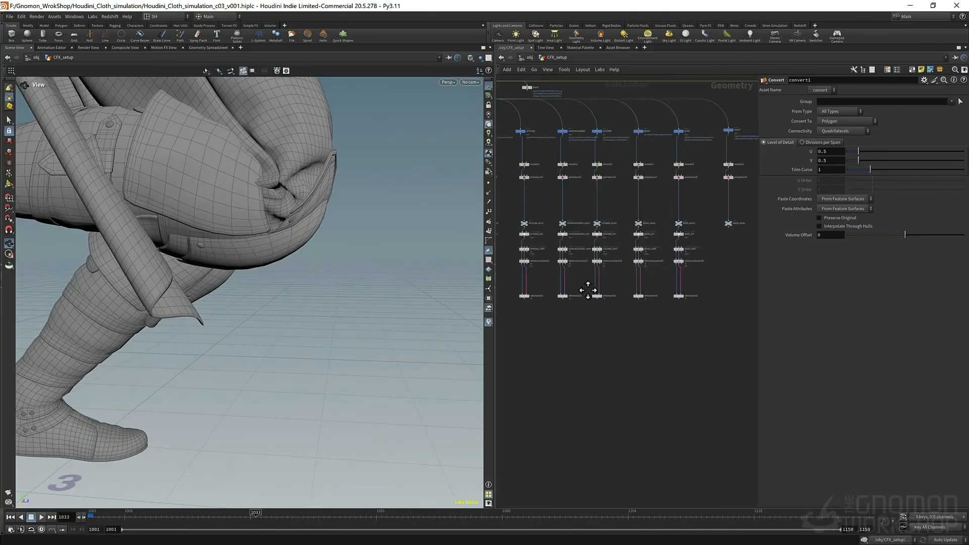
{"action": "mouse_move", "coordinate": [581, 278]}
{"action": "middle_mouse_down"}
{"action": "mouse_move", "coordinate": [682, 303]}
{"action": "mouse_move", "coordinate": [658, 302]}
{"action": "mouse_move", "coordinate": [700, 301]}
{"action": "middle_mouse_up"}
{"action": "scroll", "coordinate": [695, 301], "scroll_direction": "up", "scroll_amount": 2}
{"action": "scroll", "coordinate": [676, 300], "scroll_direction": "down", "scroll_amount": 5}
{"action": "middle_click_drag", "start_coordinate": [579, 298], "coordinate": [573, 323]}
{"action": "scroll", "coordinate": [649, 287], "scroll_direction": "up", "scroll_amount": 6}
{"action": "scroll", "coordinate": [608, 302], "scroll_direction": "up", "scroll_amount": 3}
{"action": "left_click", "coordinate": [593, 291]}
{"action": "left_click", "coordinate": [659, 297]}
{"action": "left_click", "coordinate": [651, 297]}
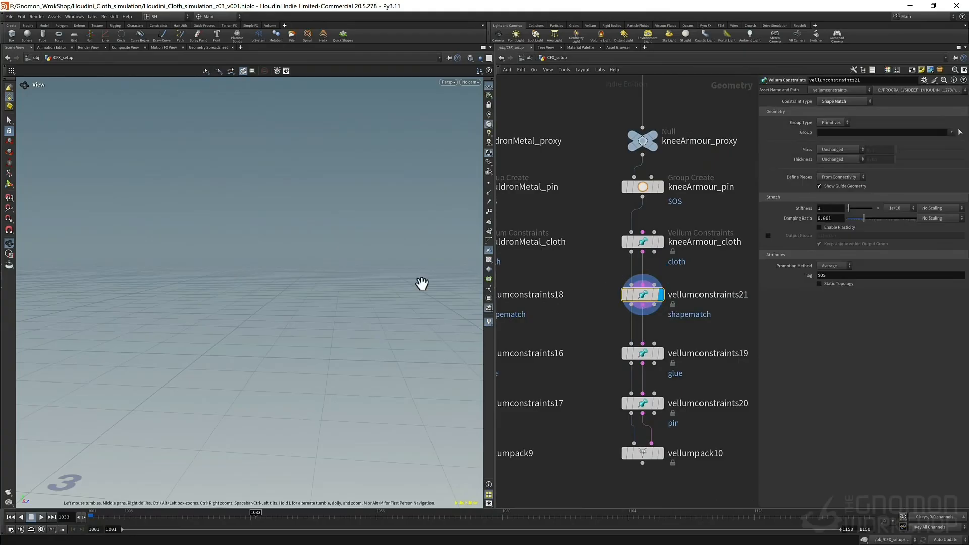
{"action": "key", "text": "f"}
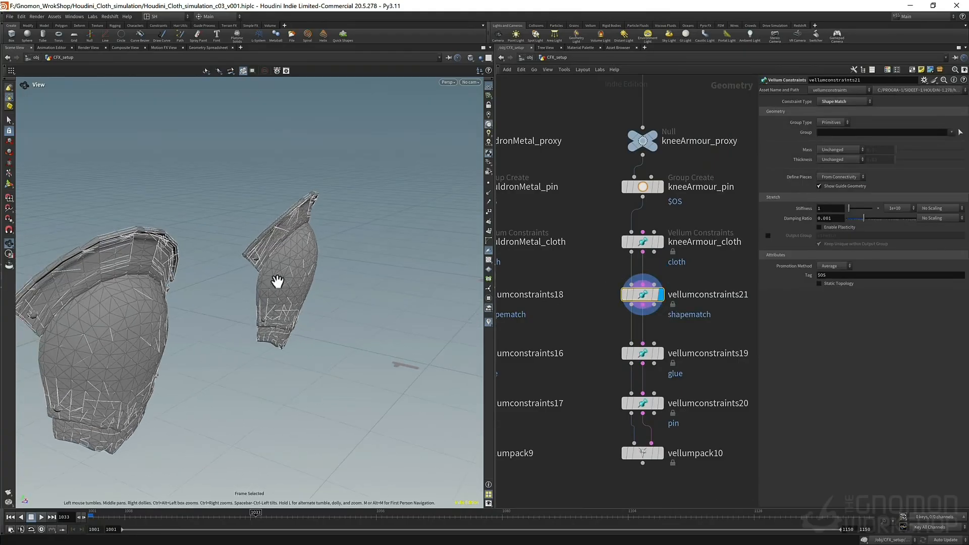
- Examine the knee armour's shape match connections around the pointed lower plate from the front and side
{"action": "left_click_drag", "start_coordinate": [216, 342], "coordinate": [244, 335]}
{"action": "right_click_drag", "start_coordinate": [245, 335], "coordinate": [379, 316]}
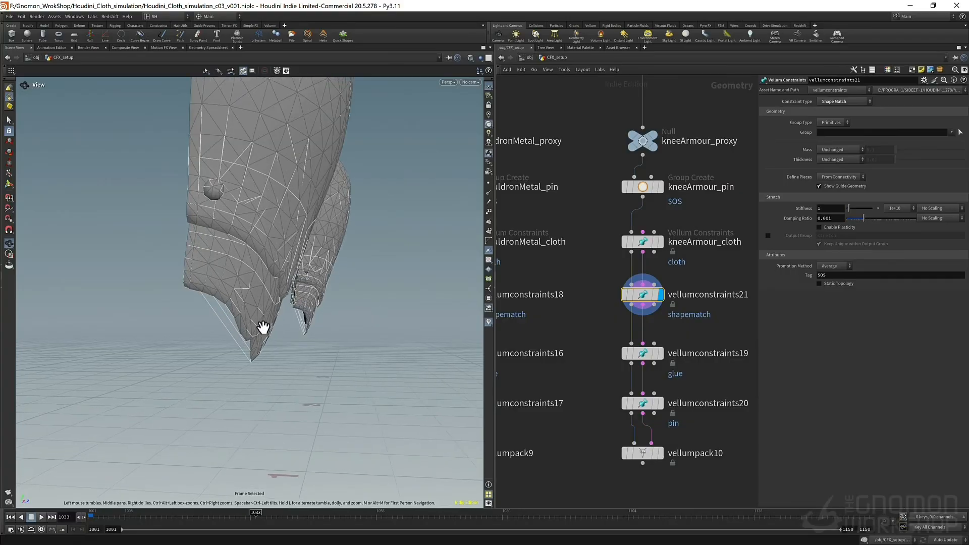
{"action": "left_click_drag", "start_coordinate": [264, 329], "coordinate": [254, 342]}
{"action": "left_click_drag", "start_coordinate": [303, 322], "coordinate": [296, 316]}
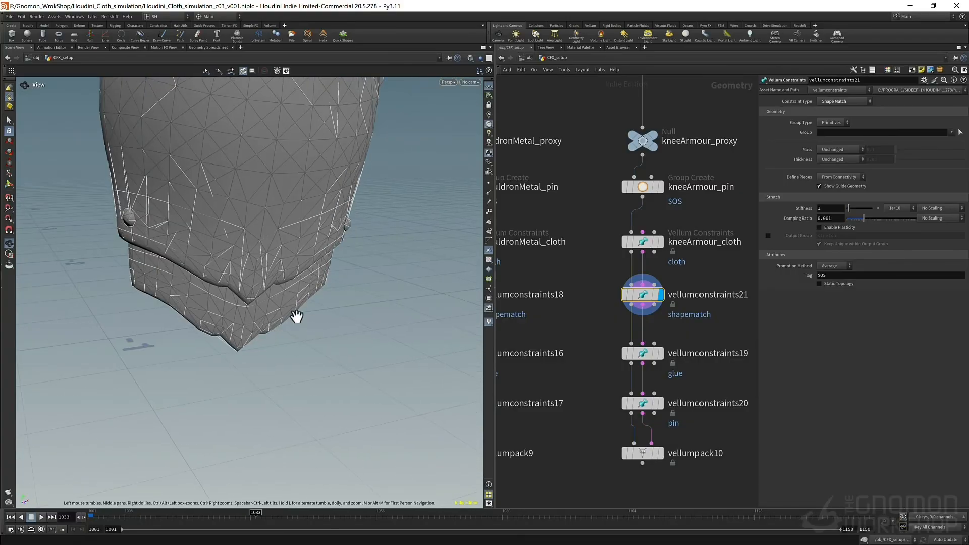
{"action": "left_click_drag", "start_coordinate": [206, 321], "coordinate": [261, 309]}
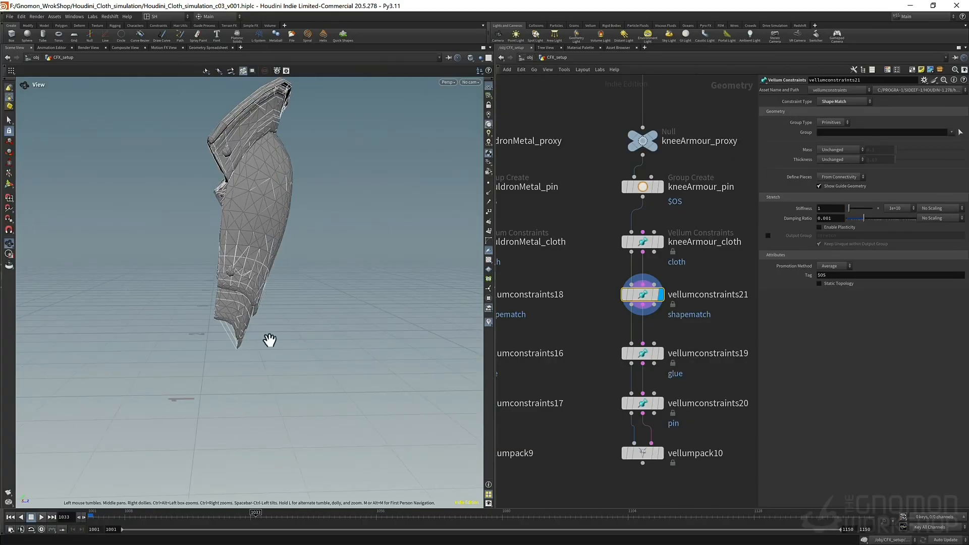
{"action": "left_click_drag", "start_coordinate": [285, 273], "coordinate": [263, 310]}
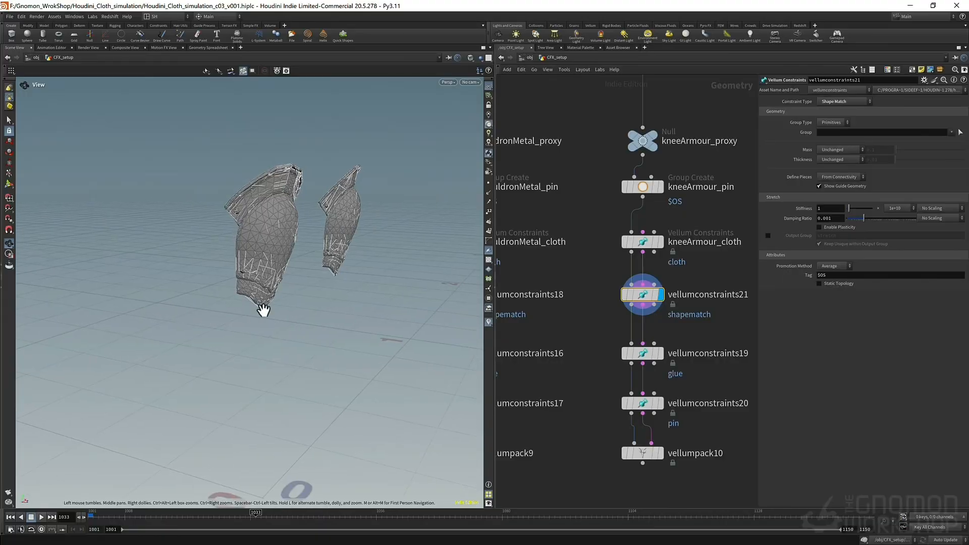
- Locate the arm wrap's constraint chain in the network and display its pin constraint, vellumconstraints22
{"action": "mouse_move", "coordinate": [639, 296]}
{"action": "scroll", "coordinate": [700, 295], "scroll_direction": "down", "scroll_amount": 2}
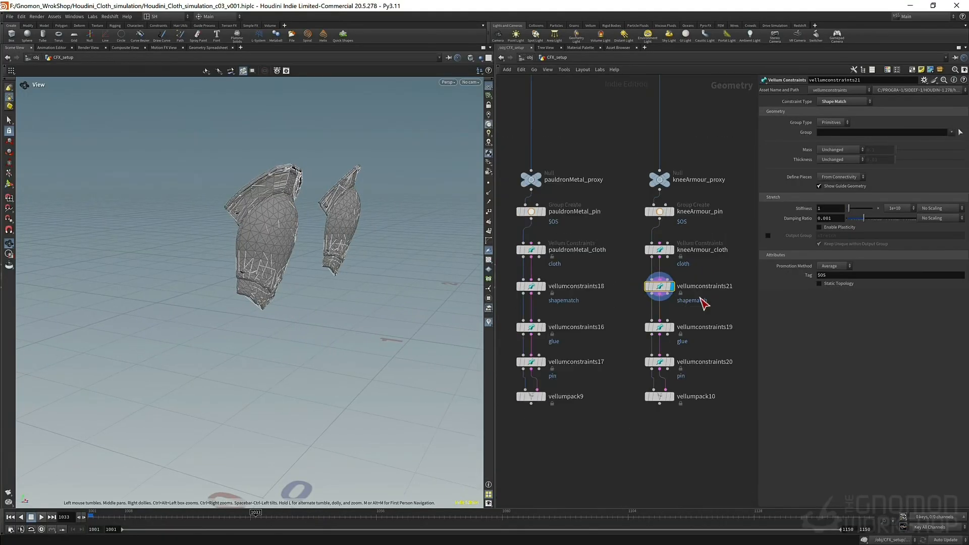
{"action": "middle_click_drag", "start_coordinate": [708, 286], "coordinate": [589, 287]}
{"action": "scroll", "coordinate": [633, 291], "scroll_direction": "down", "scroll_amount": 4}
{"action": "middle_click_drag", "start_coordinate": [670, 297], "coordinate": [576, 261]}
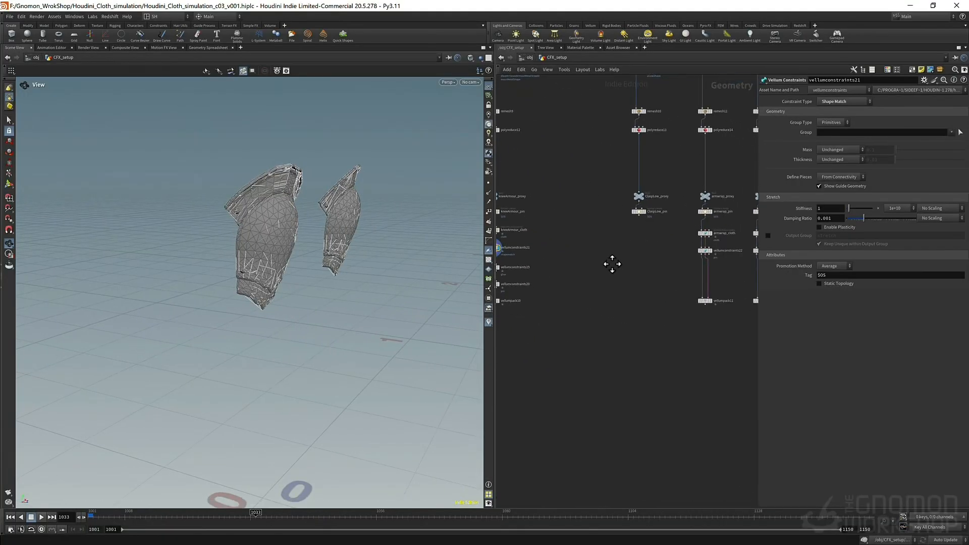
{"action": "middle_click_drag", "start_coordinate": [702, 263], "coordinate": [504, 253]}
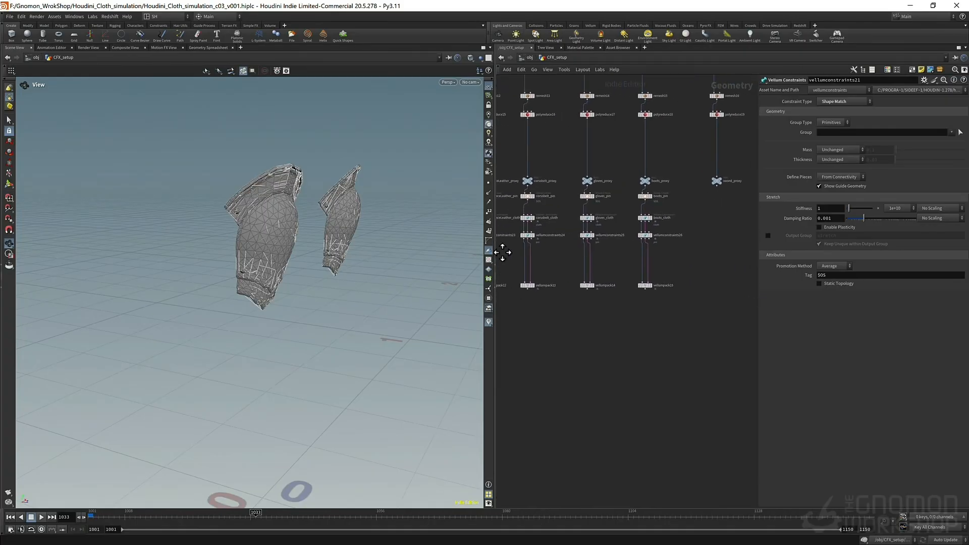
{"action": "scroll", "coordinate": [668, 253], "scroll_direction": "down", "scroll_amount": 3}
{"action": "middle_click_drag", "start_coordinate": [672, 255], "coordinate": [691, 251]}
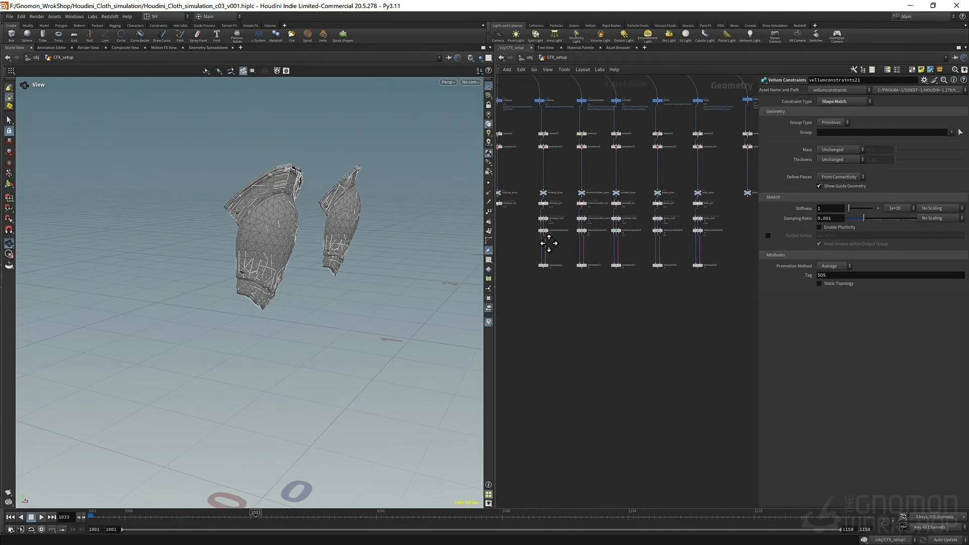
{"action": "scroll", "coordinate": [548, 243], "scroll_direction": "up", "scroll_amount": 5}
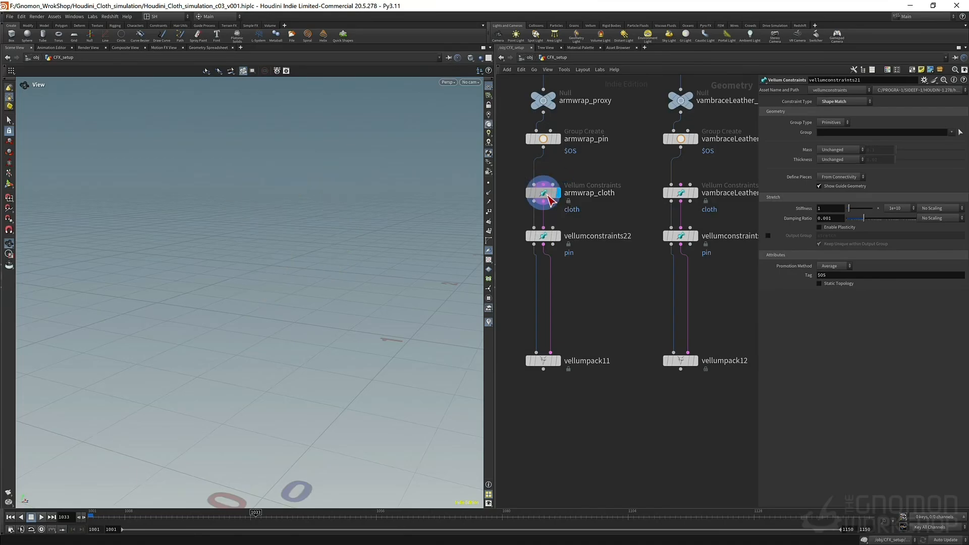
{"action": "left_click", "coordinate": [556, 236]}
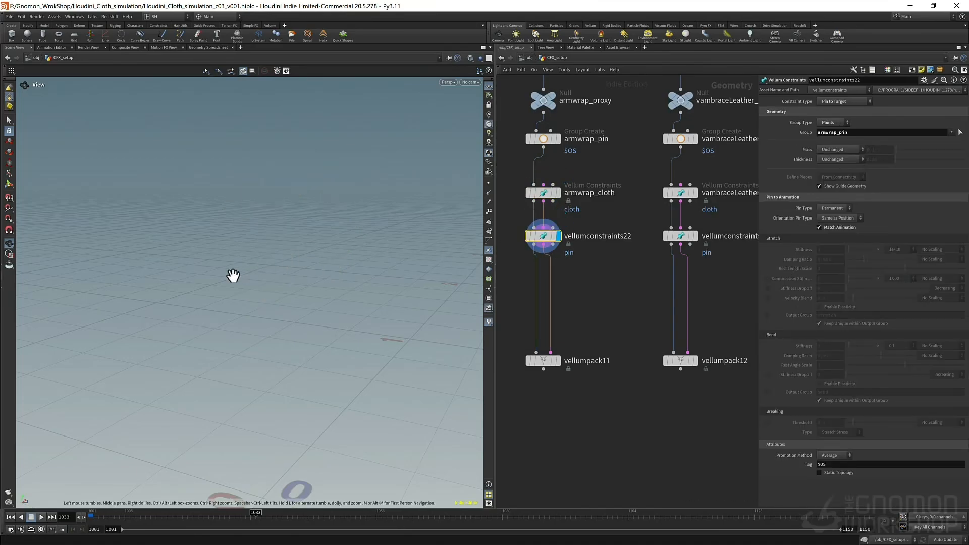
- Frame the arm wrap and examine its pin constraint points up close
{"action": "key", "text": "space+f"}
{"action": "left_click_drag", "start_coordinate": [245, 277], "coordinate": [168, 187]}
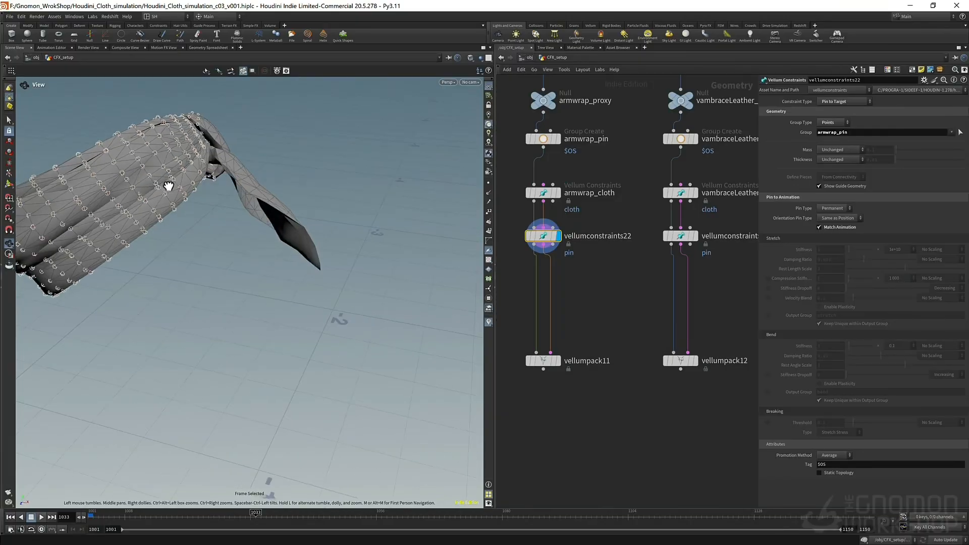
- Select the Vellum Pack nodes at the ends of all garment chains and wire them together into the Merge node, merge1
{"action": "scroll", "coordinate": [657, 312], "scroll_direction": "down", "scroll_amount": 12}
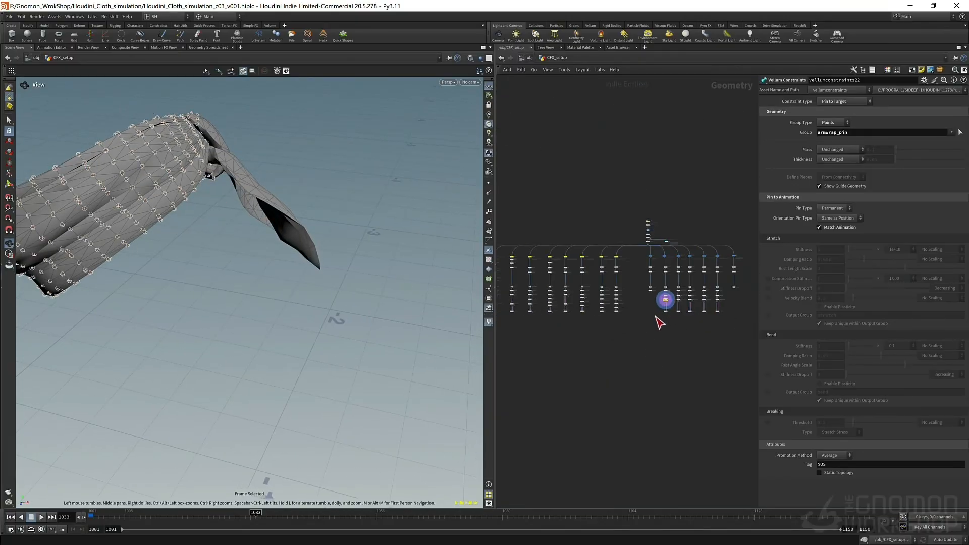
{"action": "middle_click_drag", "start_coordinate": [553, 334], "coordinate": [534, 279]}
{"action": "left_click_drag", "start_coordinate": [770, 267], "coordinate": [768, 264]}
{"action": "scroll", "coordinate": [581, 267], "scroll_direction": "up", "scroll_amount": 5}
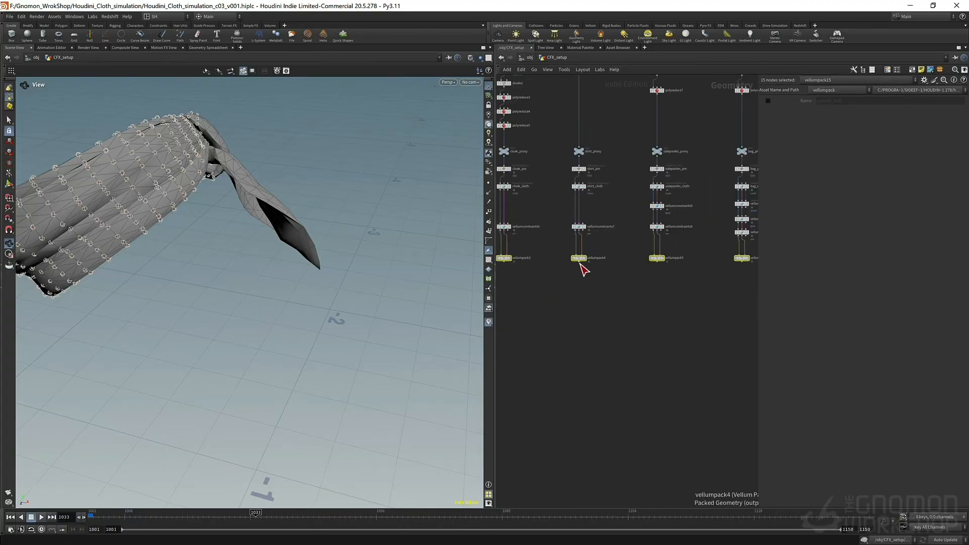
{"action": "left_click", "coordinate": [580, 262]}
{"action": "scroll", "coordinate": [575, 330], "scroll_direction": "down", "scroll_amount": 5}
{"action": "middle_click_drag", "start_coordinate": [577, 334], "coordinate": [596, 311]}
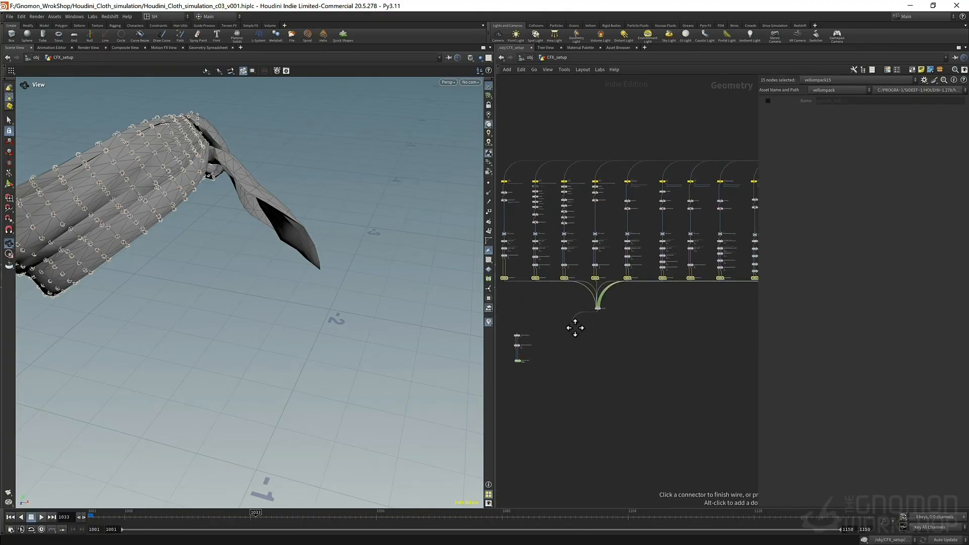
- Connect merge1 to vellumunpack1 and move the unpack, glue constraint and solver nodes directly beneath the merge
{"action": "scroll", "coordinate": [555, 328], "scroll_direction": "up", "scroll_amount": 10}
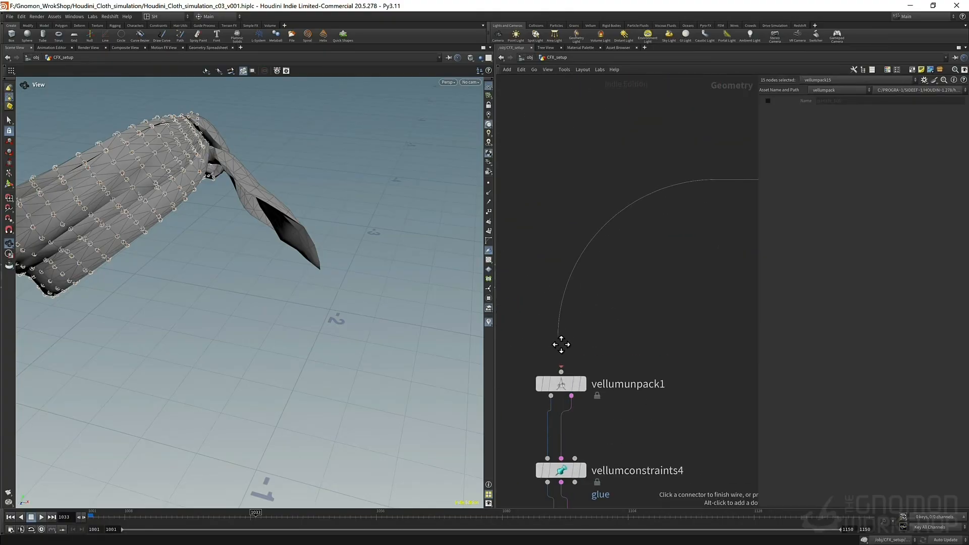
{"action": "scroll", "coordinate": [567, 362], "scroll_direction": "down", "scroll_amount": 10}
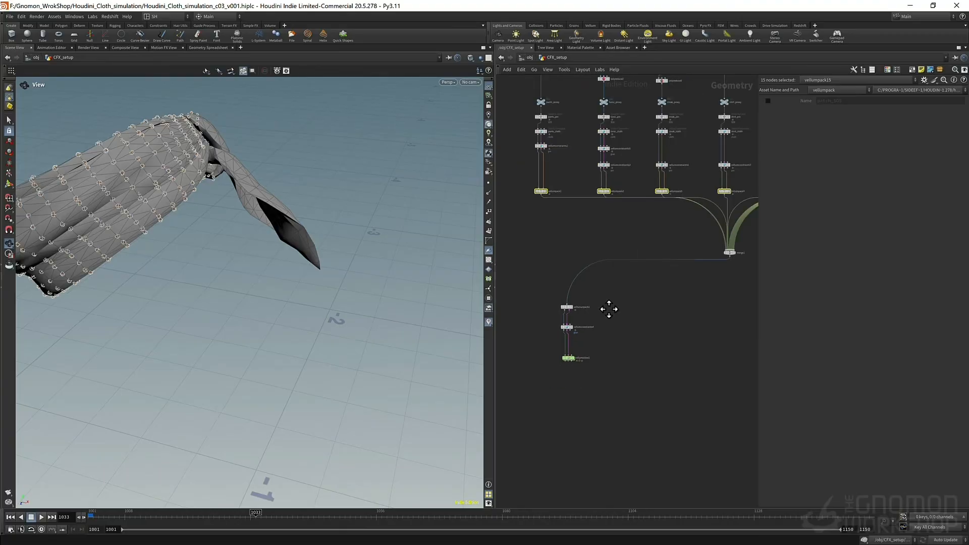
{"action": "left_click_drag", "start_coordinate": [531, 404], "coordinate": [730, 276]}
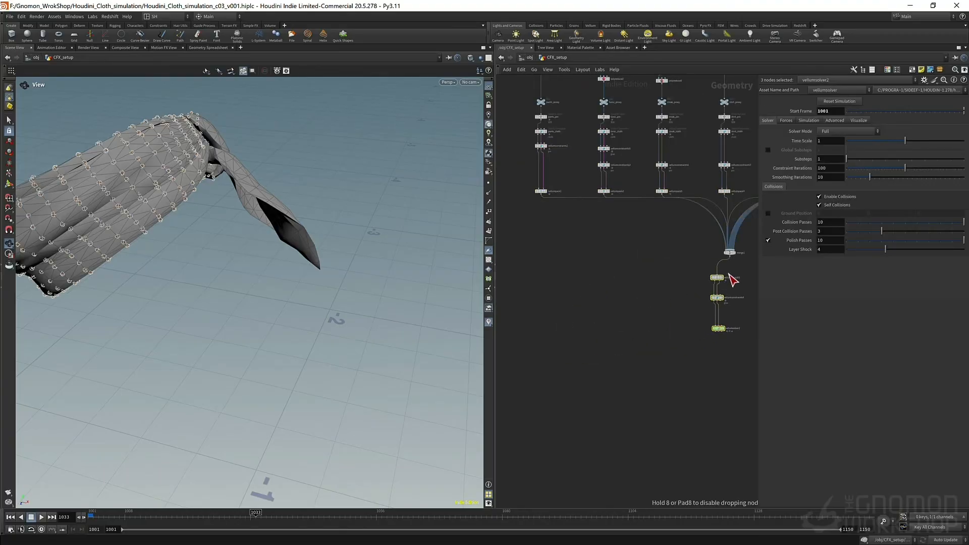
- Display the glue constraint node vellumconstraints4 below the merge and frame the whole character with all garments combined
{"action": "scroll", "coordinate": [710, 283], "scroll_direction": "down", "scroll_amount": 4}
{"action": "middle_click_drag", "start_coordinate": [687, 284], "coordinate": [582, 286]}
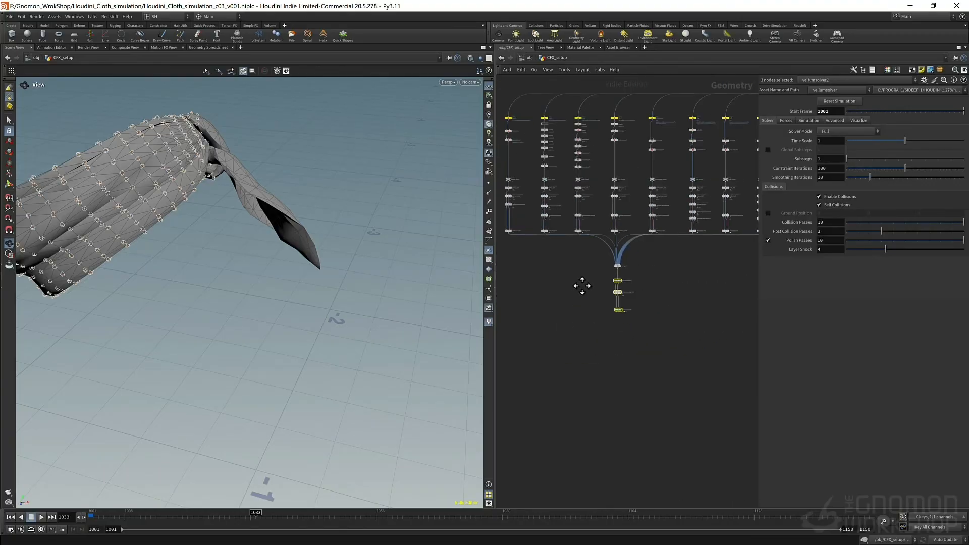
{"action": "scroll", "coordinate": [633, 314], "scroll_direction": "down", "scroll_amount": 1}
{"action": "middle_click_drag", "start_coordinate": [627, 310], "coordinate": [585, 294]}
{"action": "scroll", "coordinate": [559, 251], "scroll_direction": "up", "scroll_amount": 6}
{"action": "scroll", "coordinate": [571, 265], "scroll_direction": "up", "scroll_amount": 3}
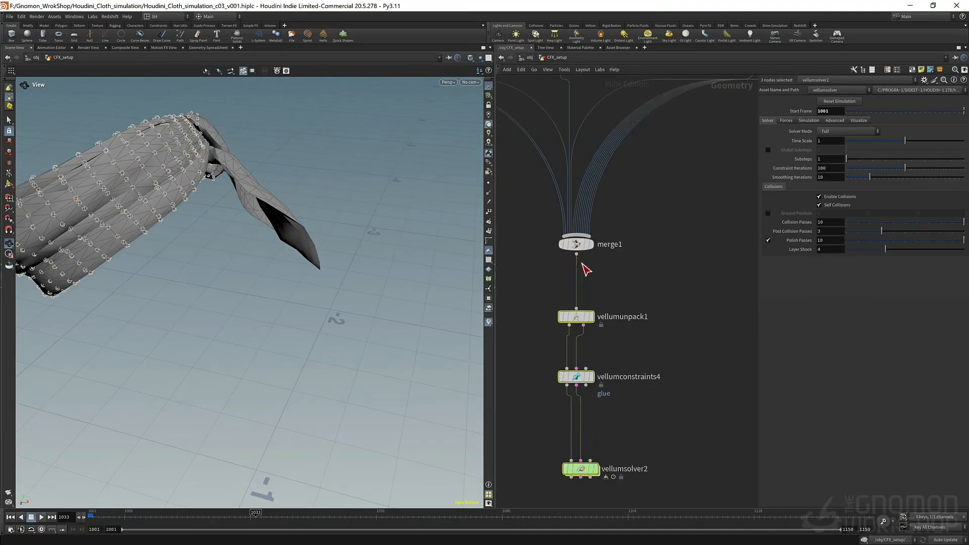
{"action": "left_click", "coordinate": [587, 378]}
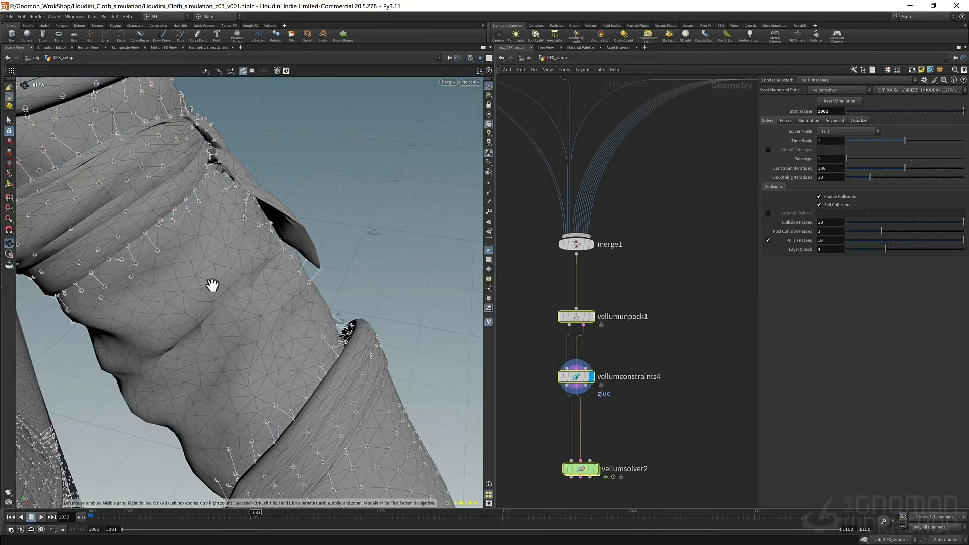
{"action": "key", "text": "f"}
{"action": "left_click_drag", "start_coordinate": [257, 306], "coordinate": [221, 237]}
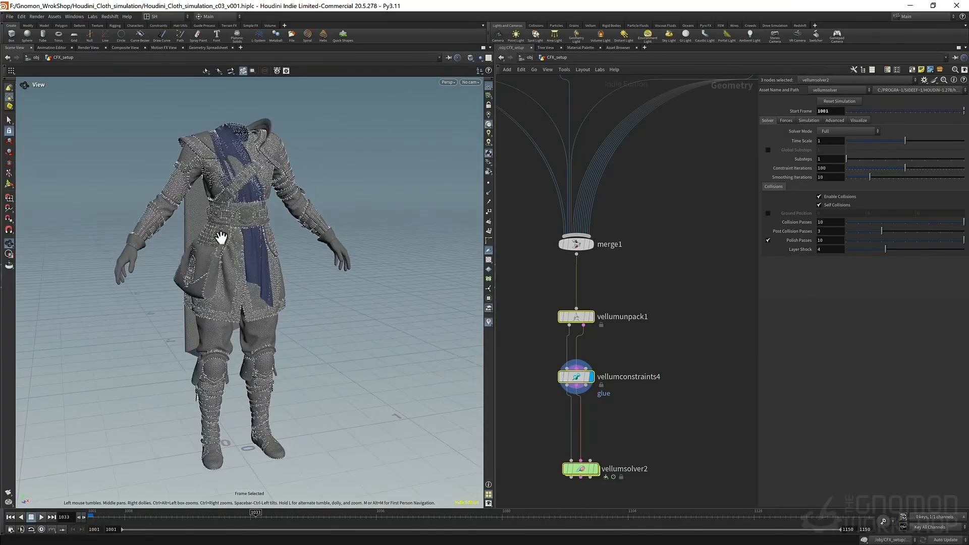